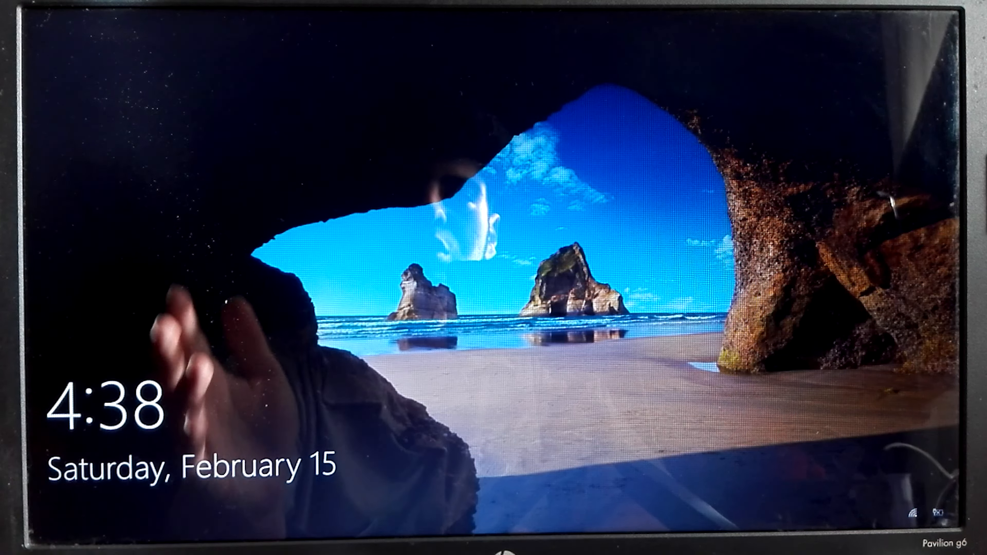
Step: Dismiss the lock screen, enter characters in the account password field and clear them again
{"action": "key", "text": "Return"}
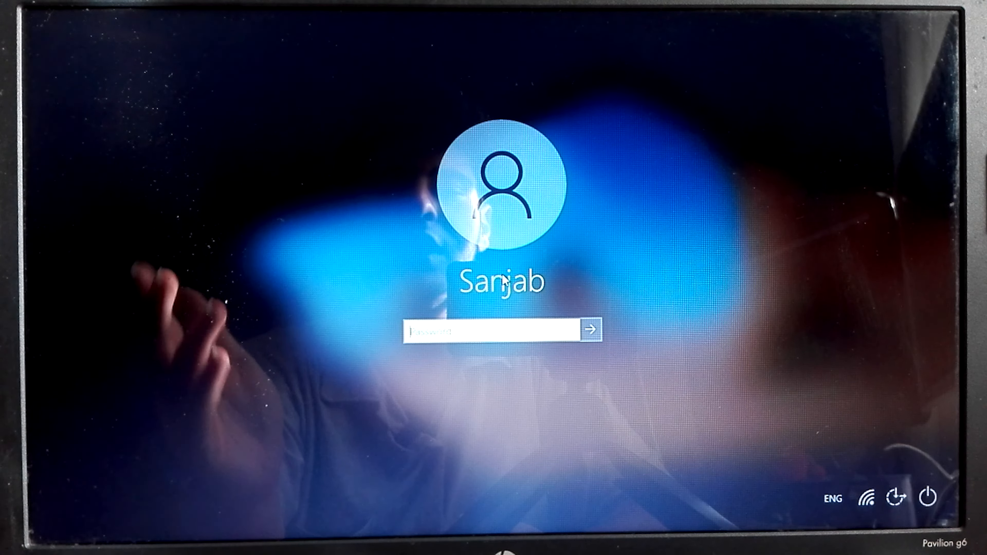
{"action": "type", "text": "••"}
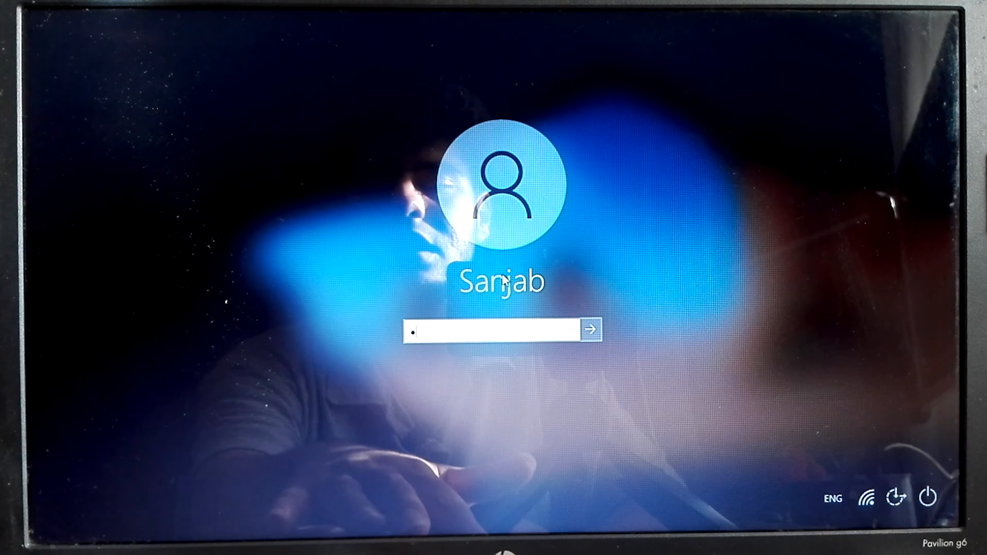
{"action": "type", "text": "•••"}
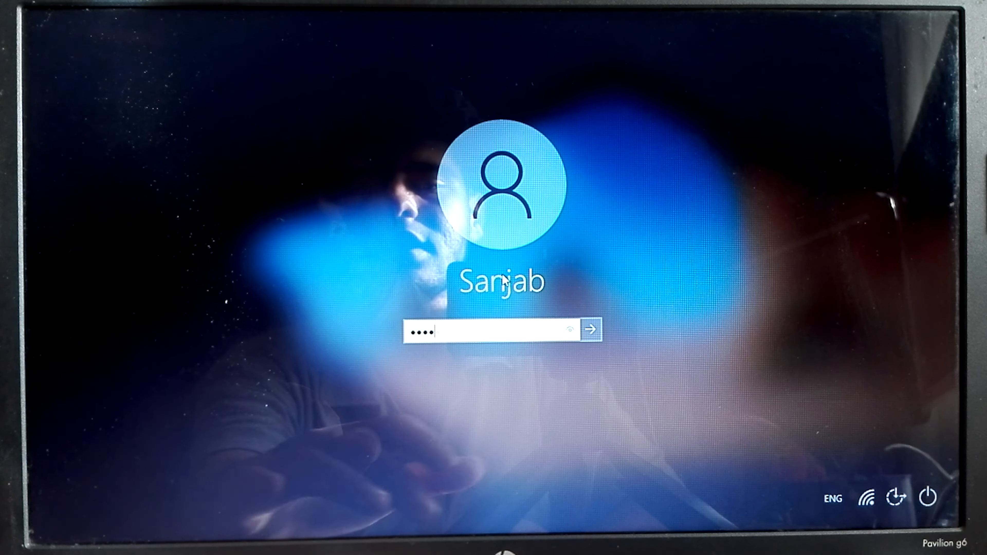
{"action": "key", "text": "BackSpace"}
{"action": "key", "text": "BackSpace"}
{"action": "key", "text": "BackSpace"}
{"action": "key", "text": "BackSpace"}
{"action": "key", "text": "BackSpace"}
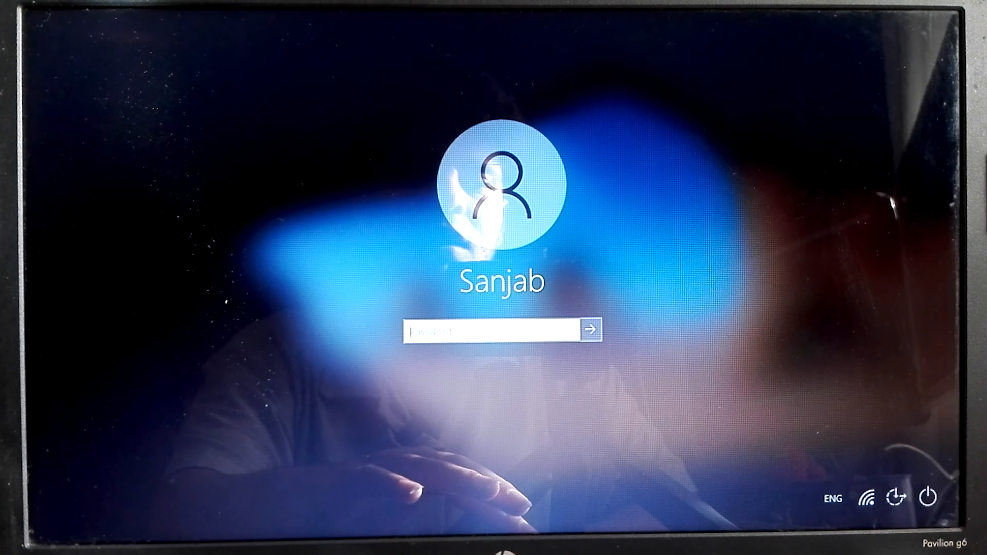
Step: View the available keyboard layouts and the list of Wi-Fi networks on the sign-in screen
{"action": "left_click", "coordinate": [830, 502]}
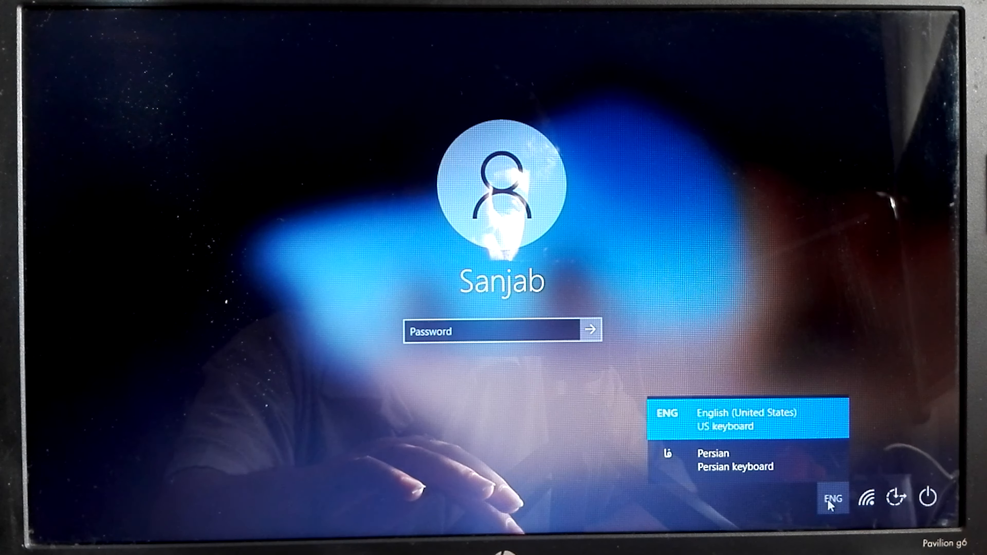
{"action": "left_click", "coordinate": [905, 322]}
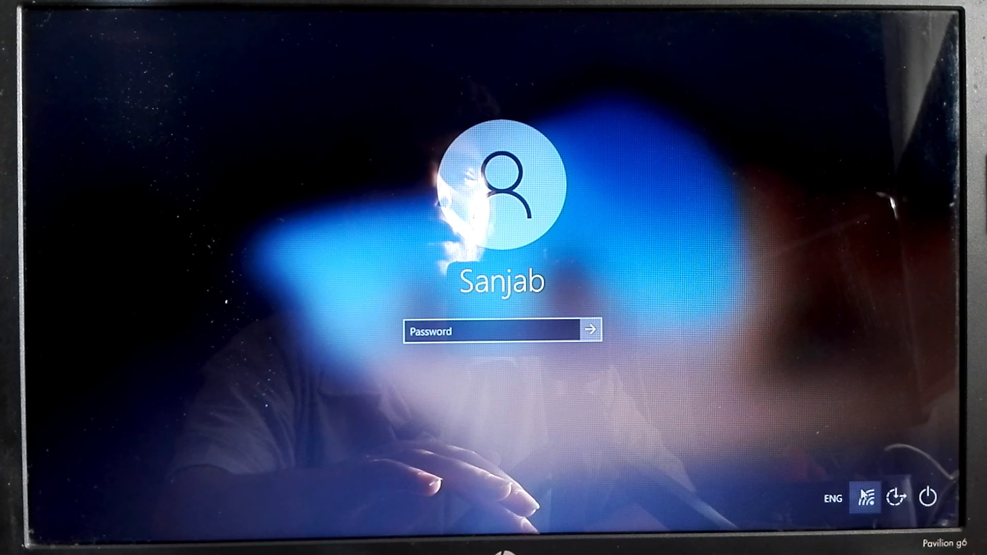
{"action": "left_click", "coordinate": [863, 497]}
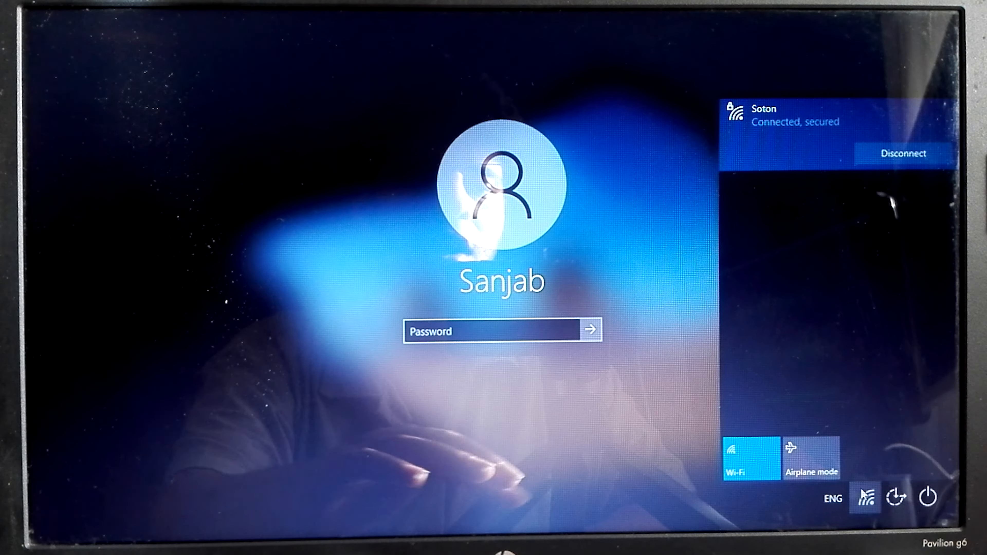
{"action": "left_click", "coordinate": [642, 442]}
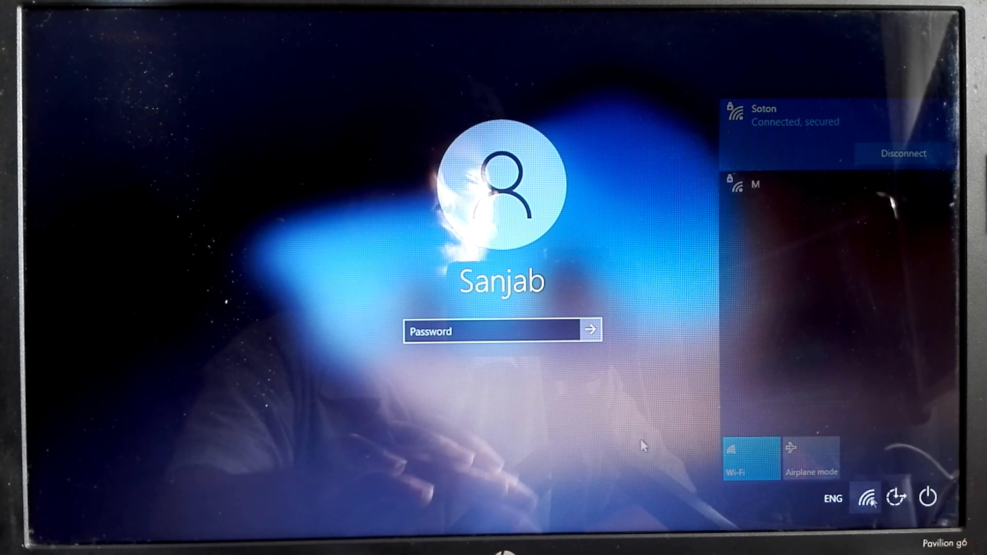
{"action": "left_click", "coordinate": [870, 498]}
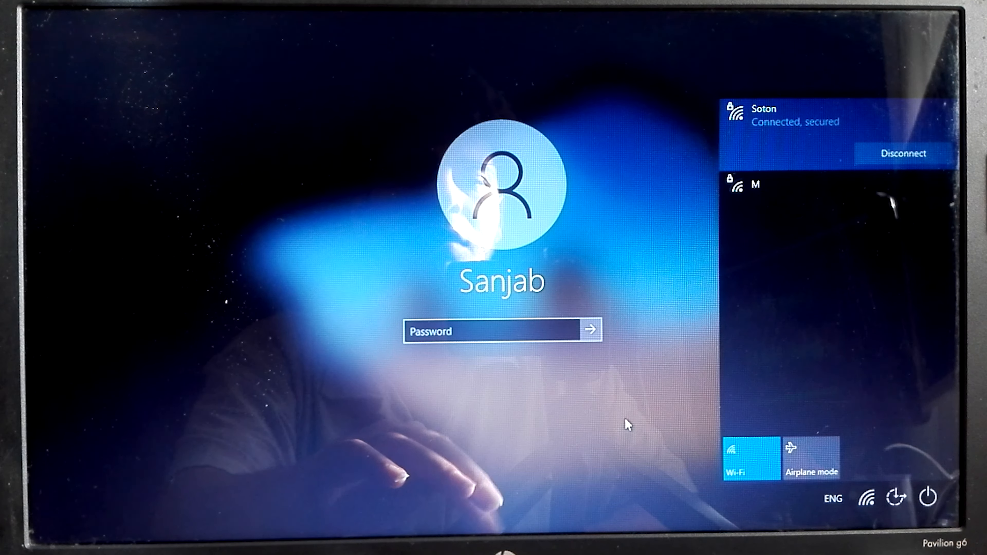
{"action": "left_click", "coordinate": [627, 429]}
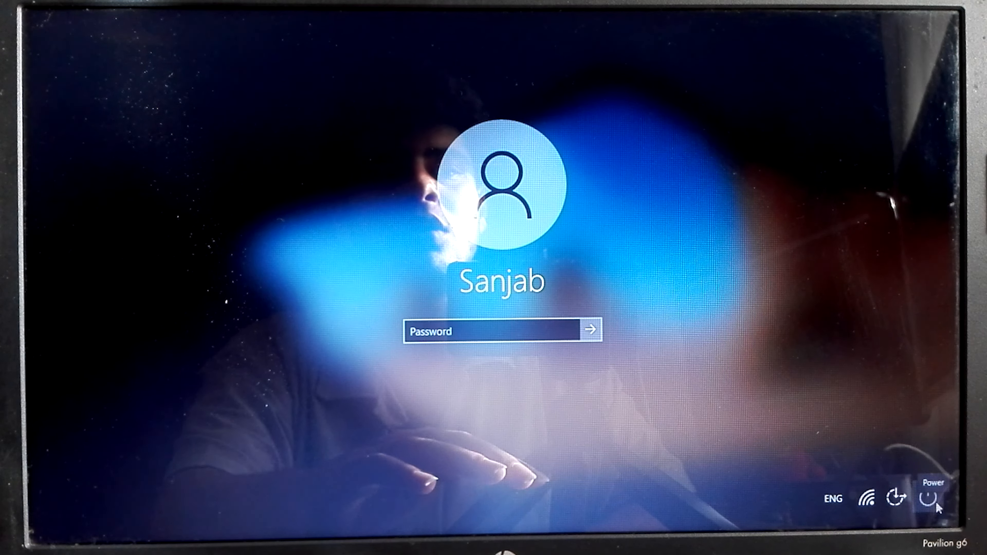
Step: View the power options on the sign-in screen and close them
{"action": "left_click", "coordinate": [936, 505]}
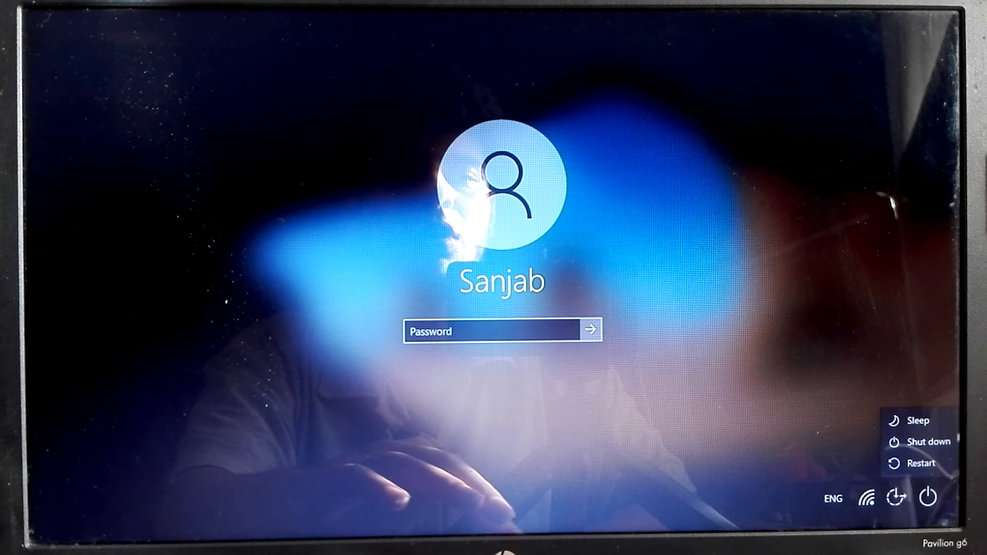
{"action": "left_click", "coordinate": [769, 420]}
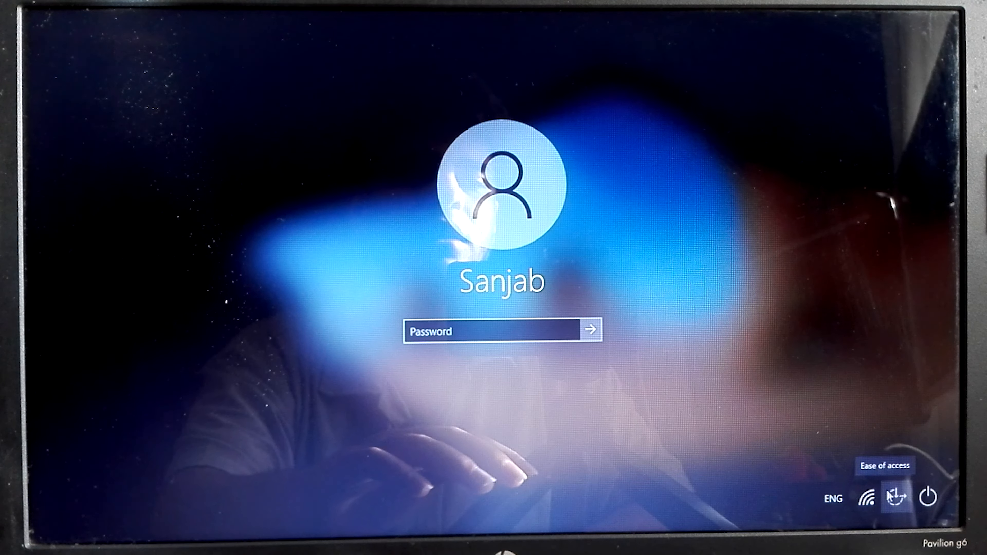
Step: Switch High Contrast on and off in the ease of access options, and open and close the On-Screen Keyboard
{"action": "left_click", "coordinate": [890, 496]}
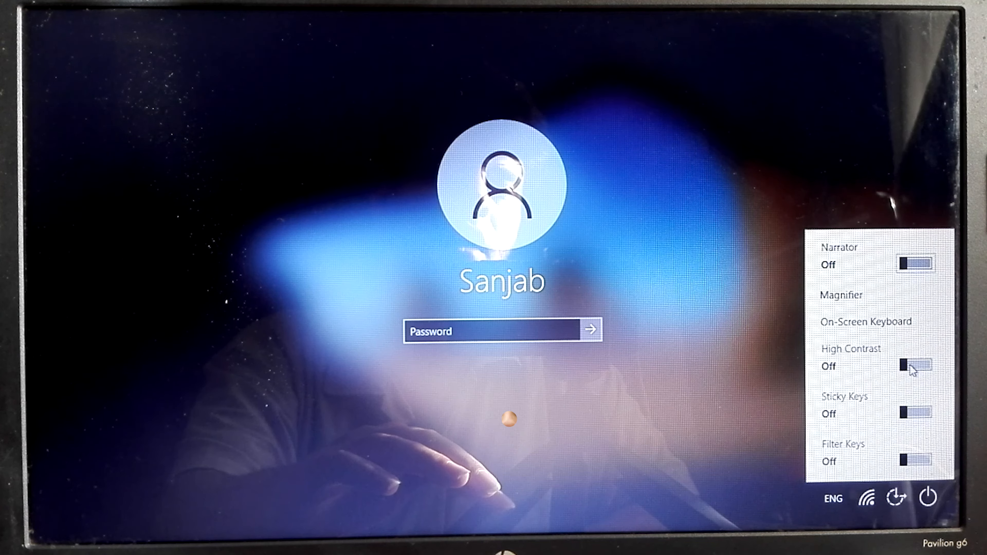
{"action": "left_click", "coordinate": [910, 365]}
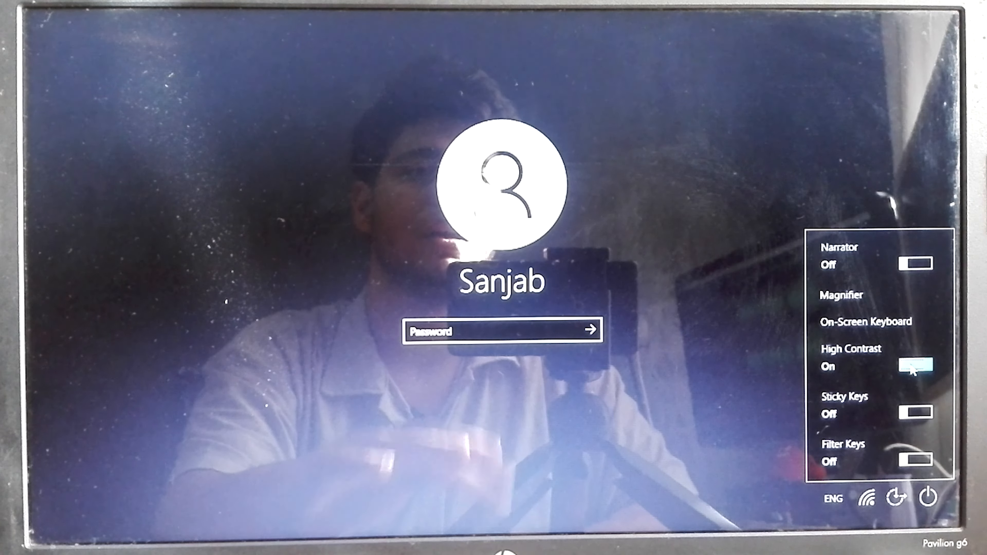
{"action": "left_click", "coordinate": [912, 368]}
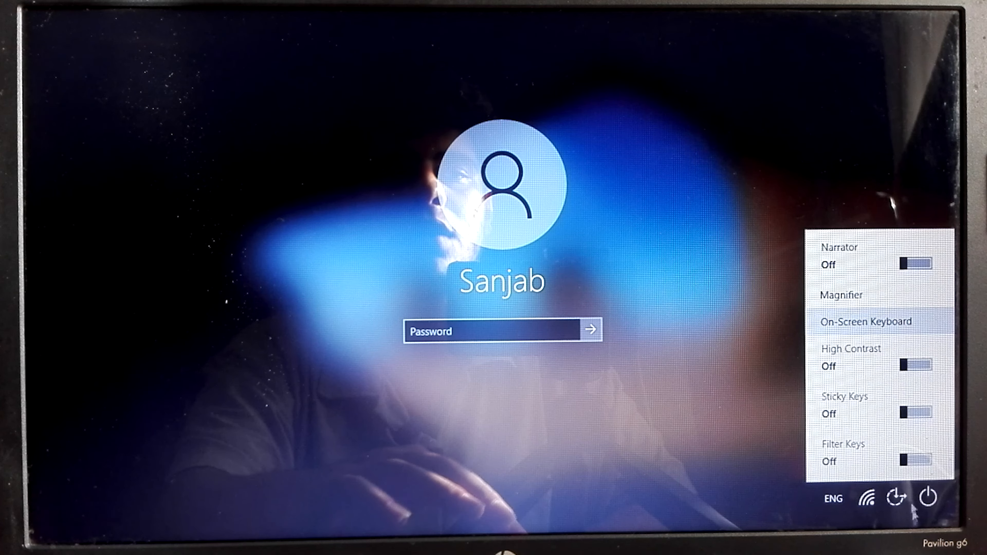
{"action": "left_click", "coordinate": [890, 325]}
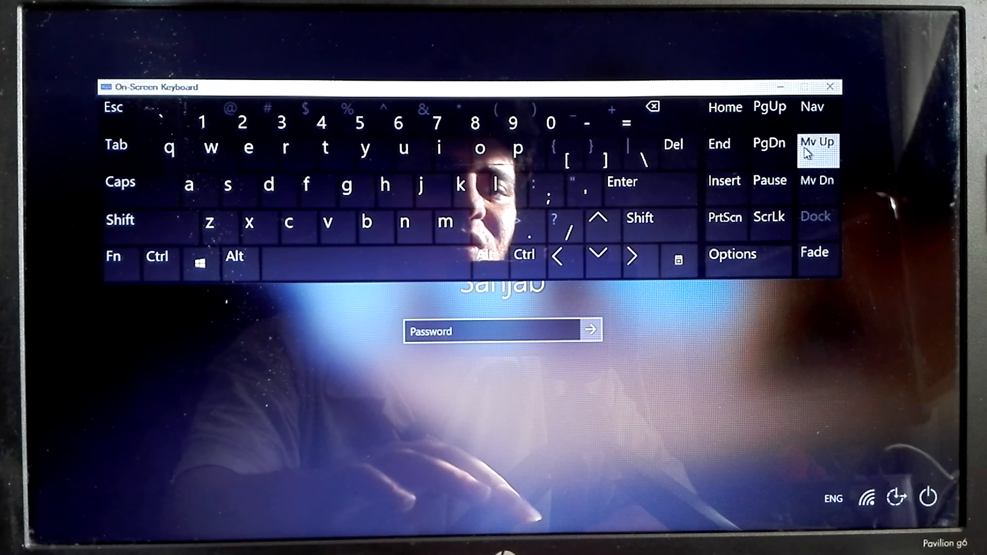
{"action": "left_click", "coordinate": [832, 86]}
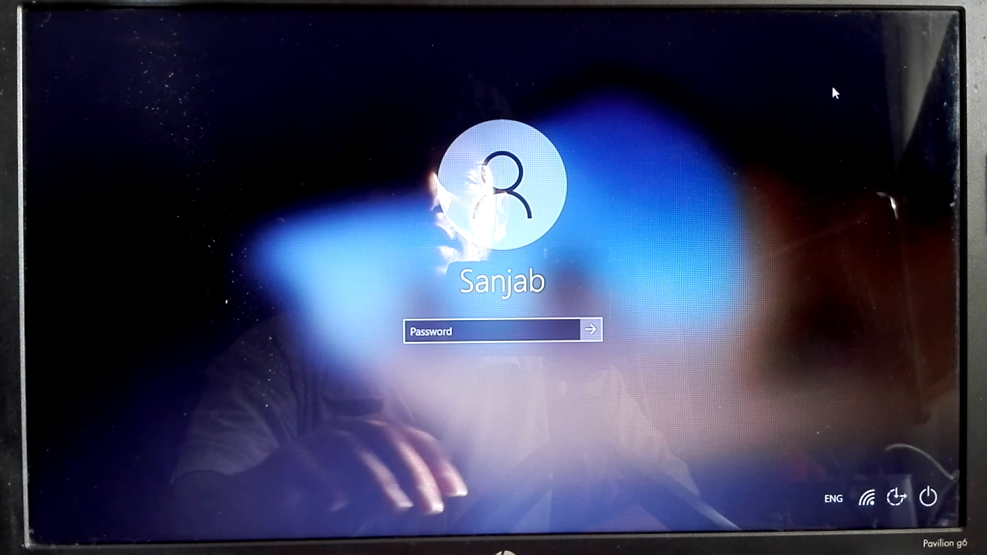
Step: Sign in to the account to reach the desktop
{"action": "key", "text": "Return"}
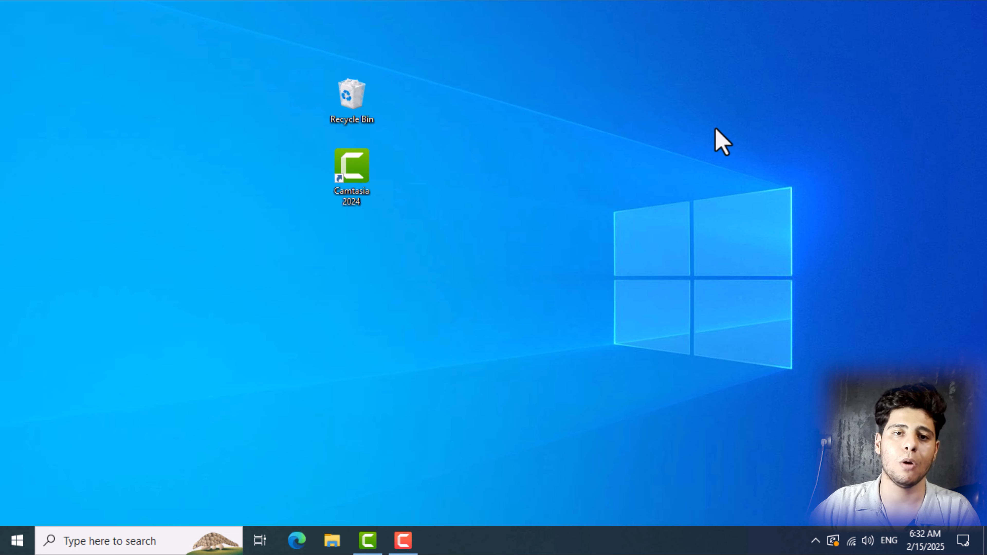
Step: Move the Recycle Bin and Camtasia 2024 icons together to the desktop's upper-left corner and deselect them
{"action": "left_click_drag", "start_coordinate": [500, 2], "coordinate": [282, 336]}
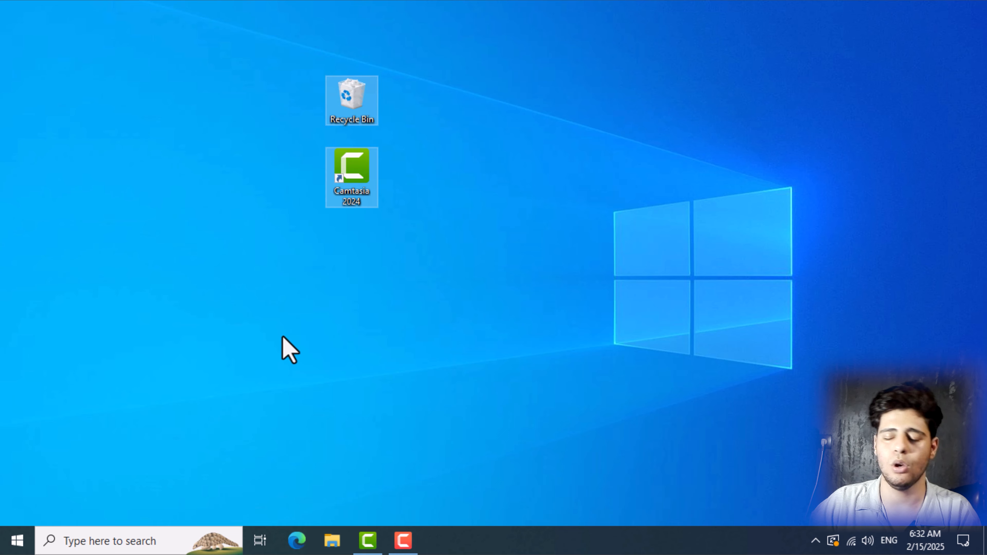
{"action": "left_click_drag", "start_coordinate": [374, 159], "coordinate": [58, 96]}
{"action": "left_click", "coordinate": [136, 75]}
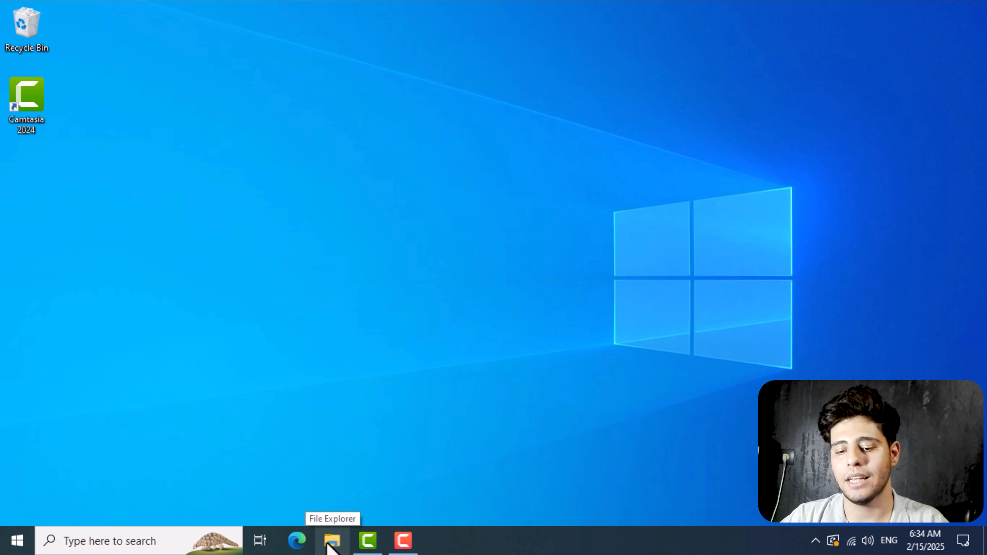
Step: Search Windows for "how to install", look through the web results and limit the results to apps
{"action": "mouse_move", "coordinate": [416, 551]}
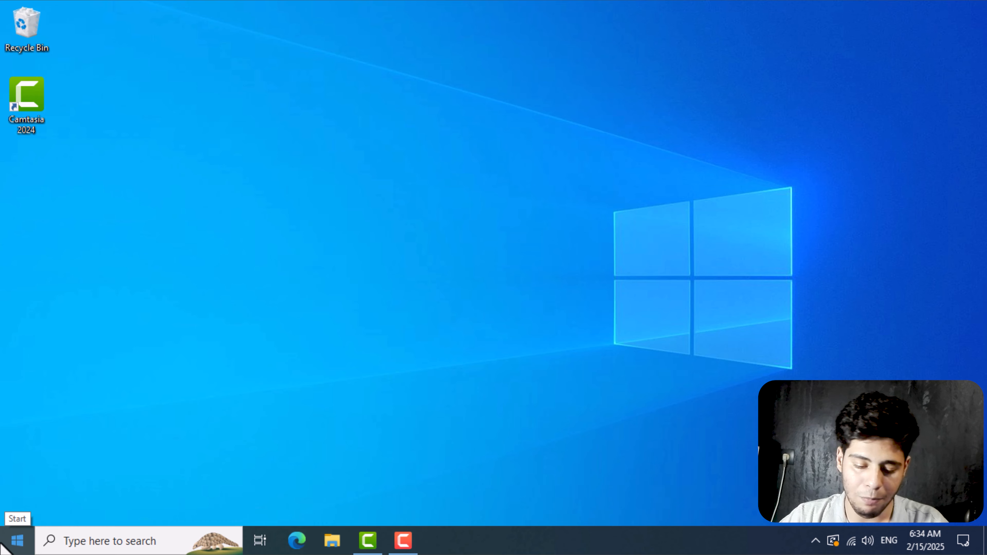
{"action": "left_click", "coordinate": [2, 546]}
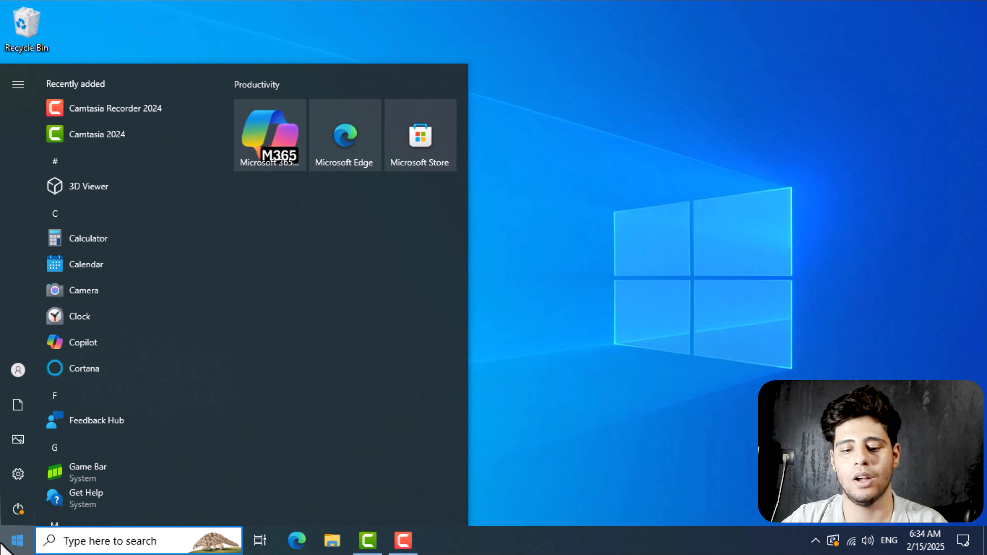
{"action": "type", "text": "uyu"}
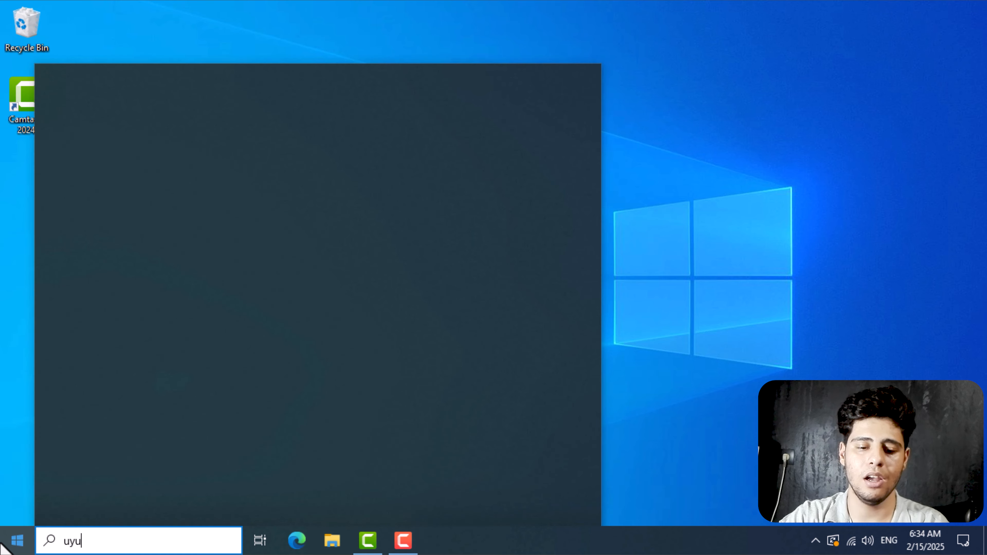
{"action": "key", "text": "BackSpace"}
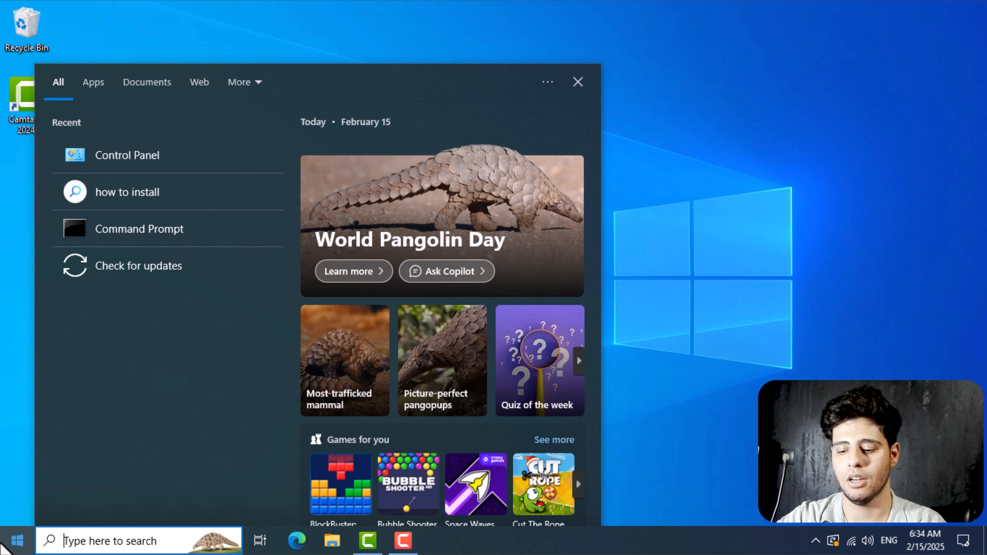
{"action": "type", "text": "how to ins"}
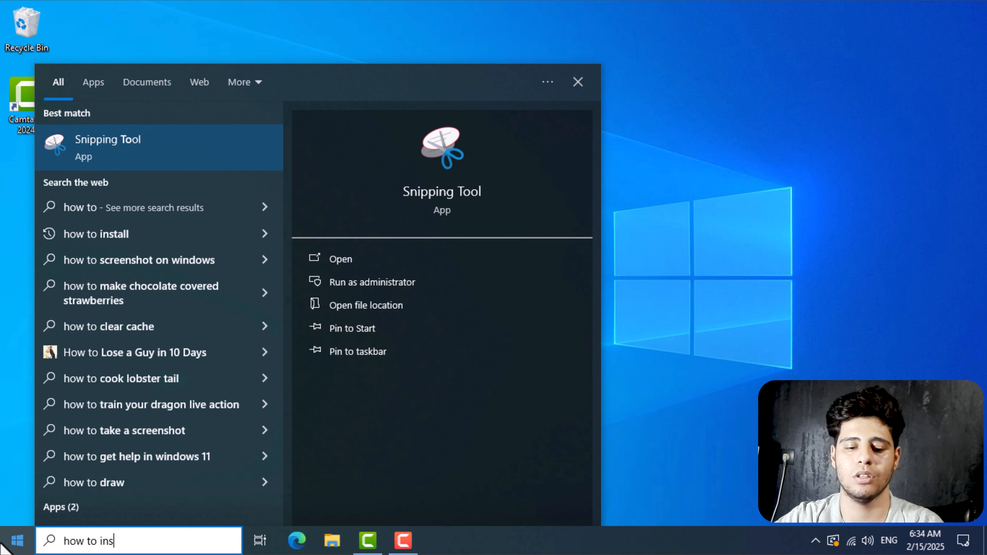
{"action": "type", "text": "tall"}
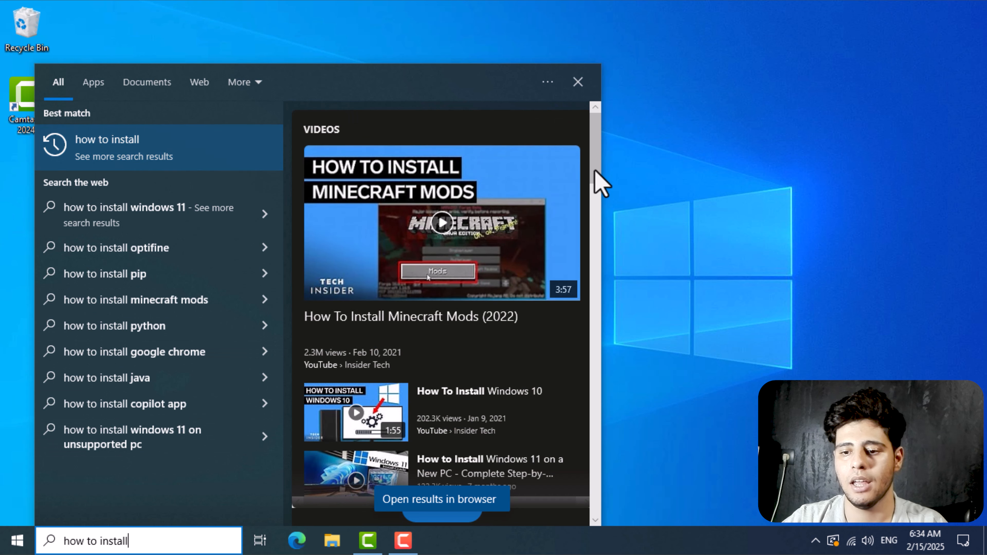
{"action": "left_click_drag", "start_coordinate": [601, 166], "coordinate": [610, 349]}
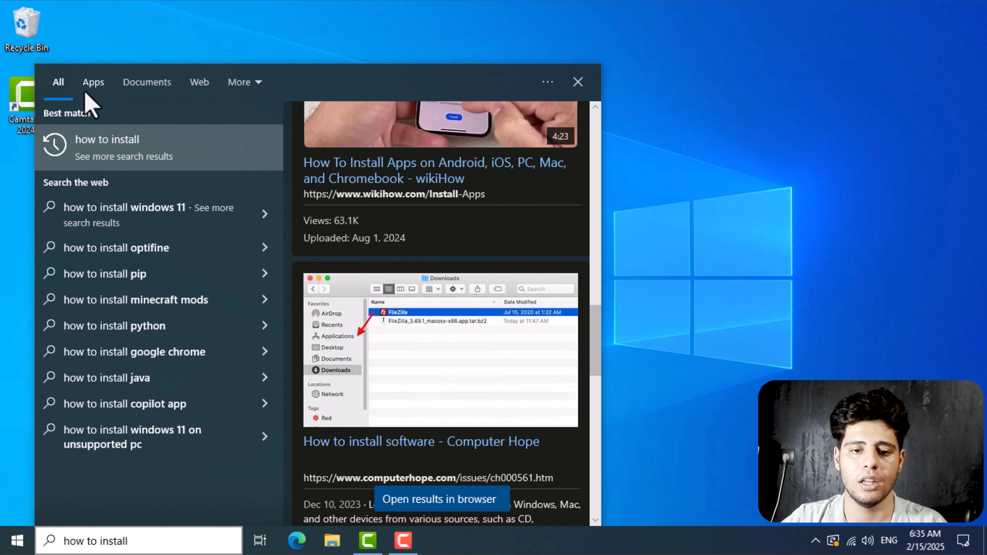
{"action": "left_click", "coordinate": [92, 94]}
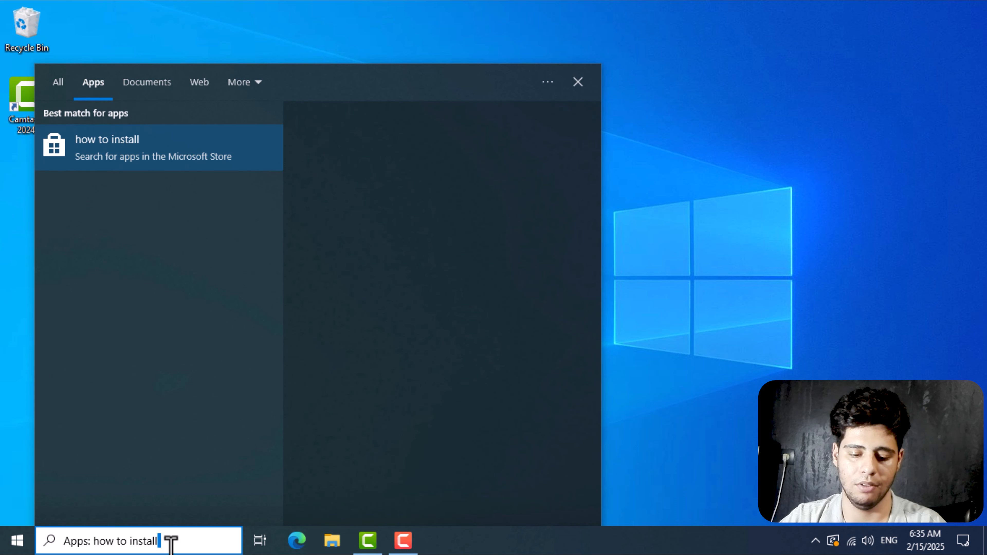
Step: Search Windows for "camta", review the app, document and web results in turn, and close the search
{"action": "key", "text": "ctrl+a"}
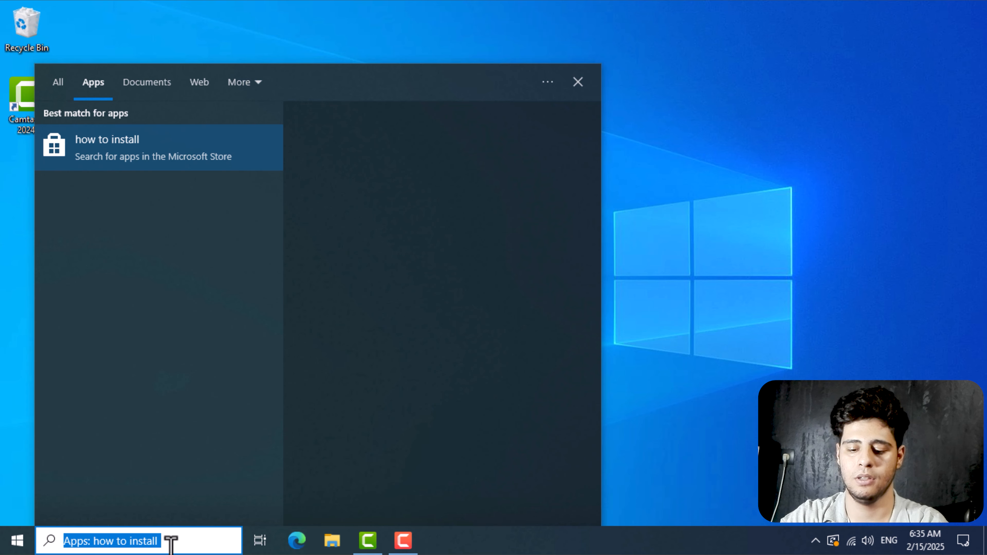
{"action": "type", "text": "camta"}
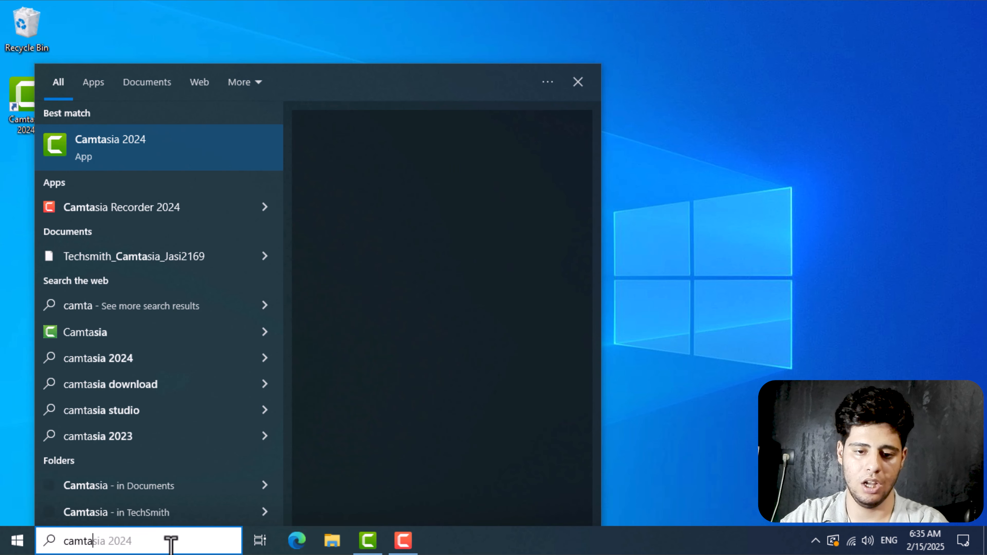
{"action": "left_click", "coordinate": [102, 84]}
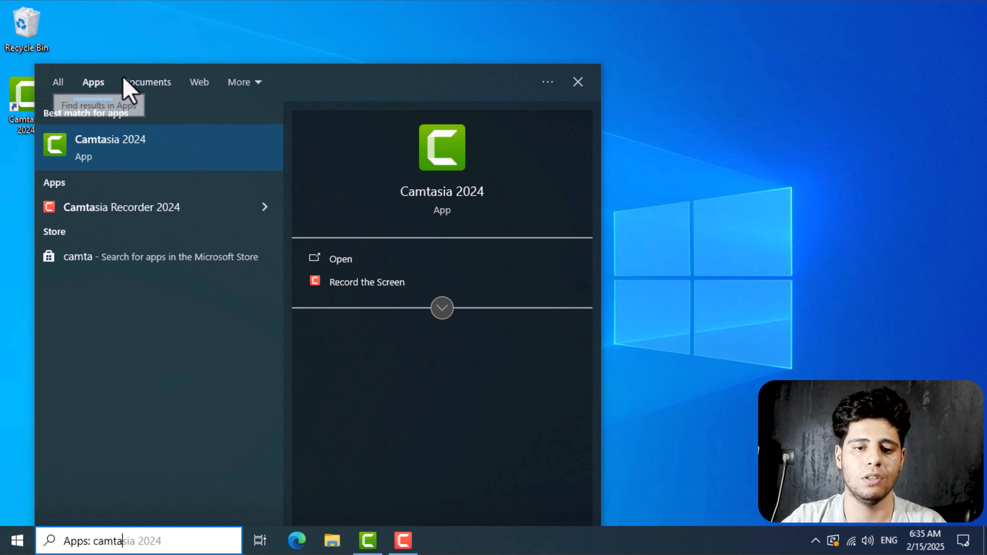
{"action": "left_click", "coordinate": [147, 84]}
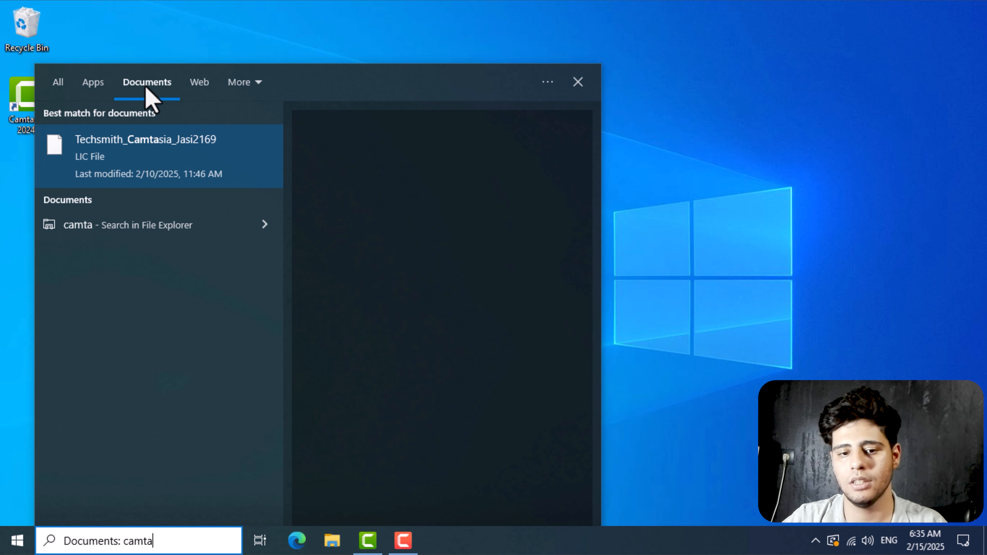
{"action": "left_click", "coordinate": [205, 98]}
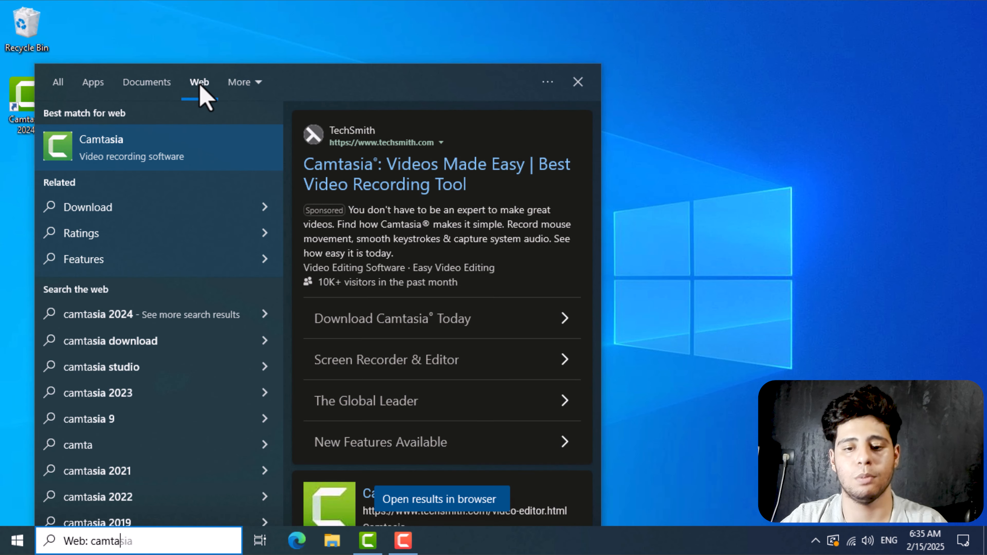
{"action": "left_click", "coordinate": [430, 11]}
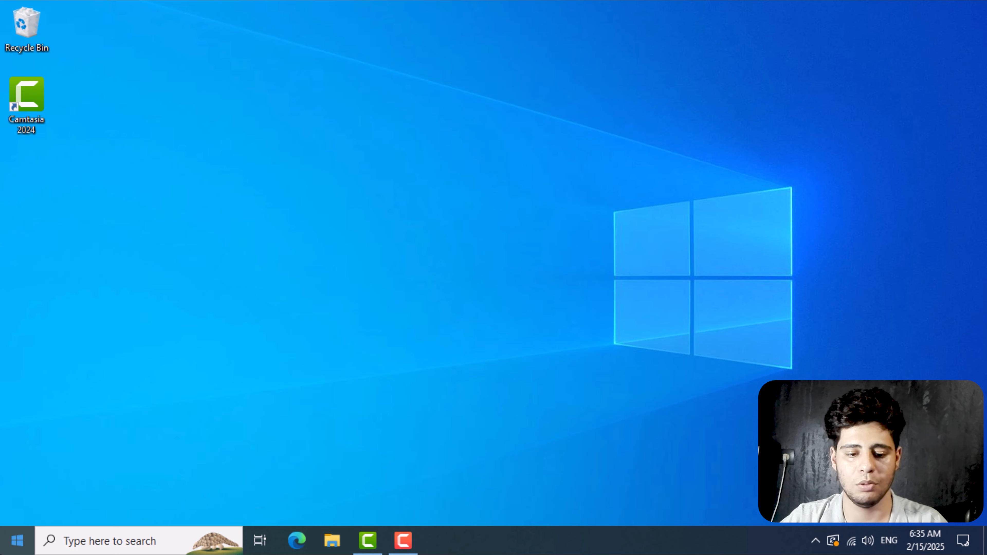
Step: Pin Camtasia 2024 from the Start menu's app list as a tile in a new group below Productivity
{"action": "left_click", "coordinate": [17, 541]}
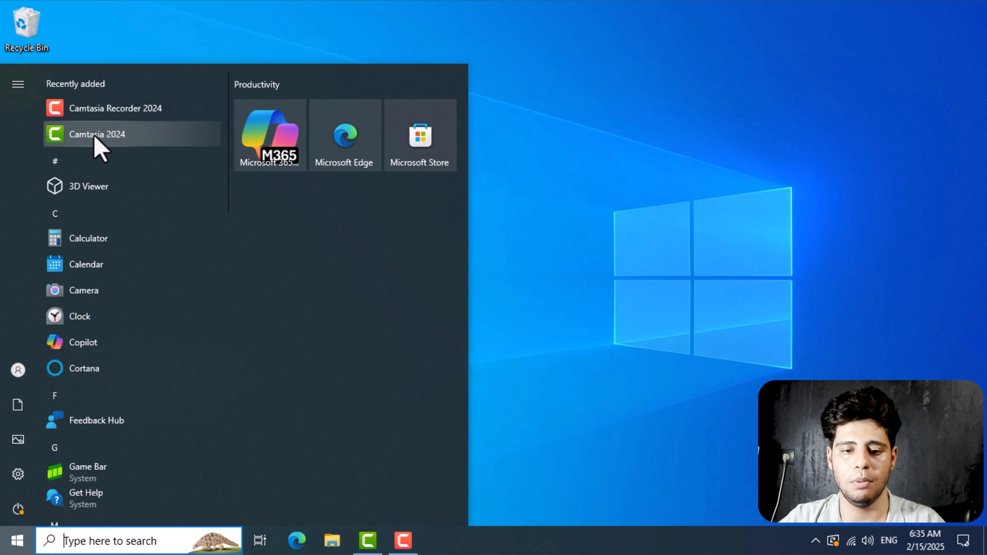
{"action": "left_click_drag", "start_coordinate": [111, 142], "coordinate": [286, 260]}
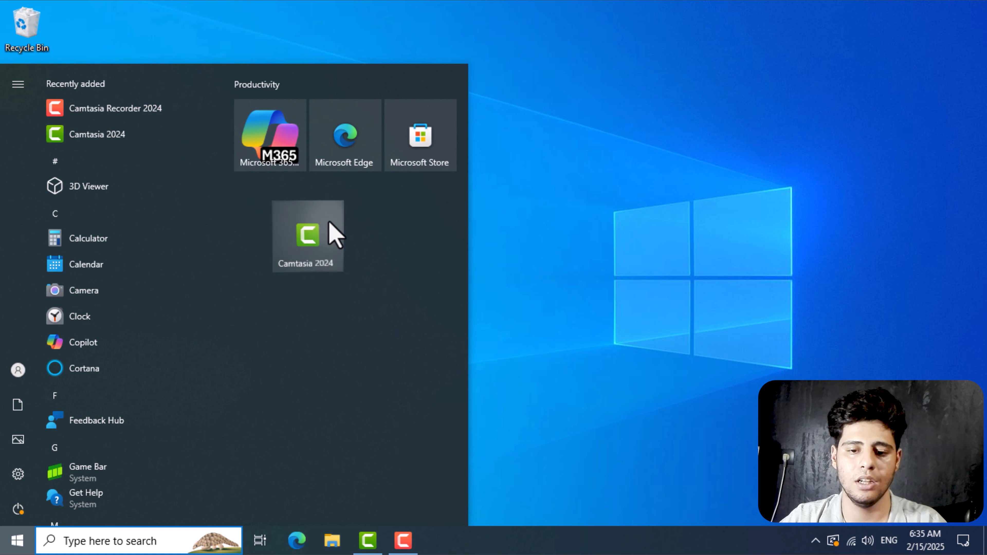
{"action": "left_click_drag", "start_coordinate": [329, 223], "coordinate": [288, 223]}
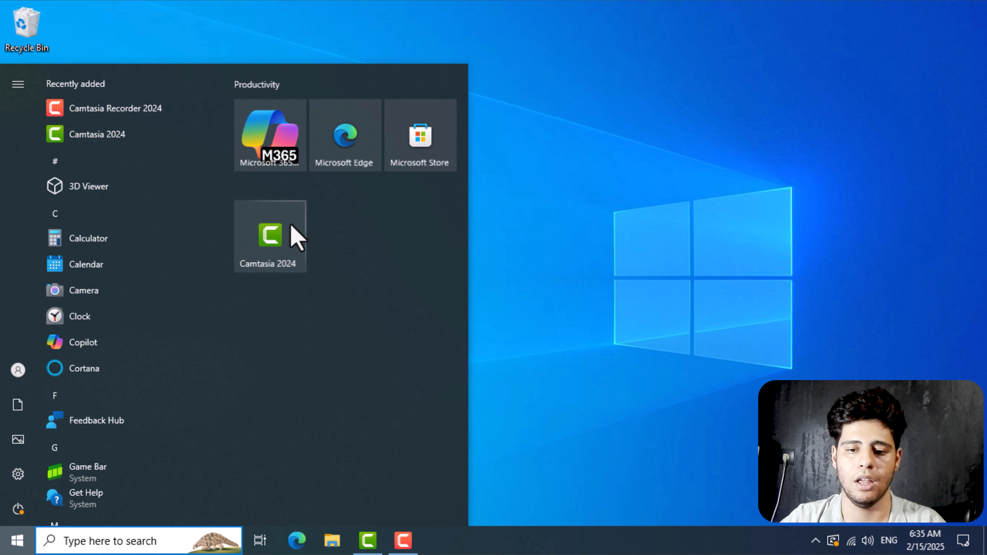
Step: Name the new Start menu tile group containing Camtasia 2024 "Recording"
{"action": "left_click", "coordinate": [333, 191]}
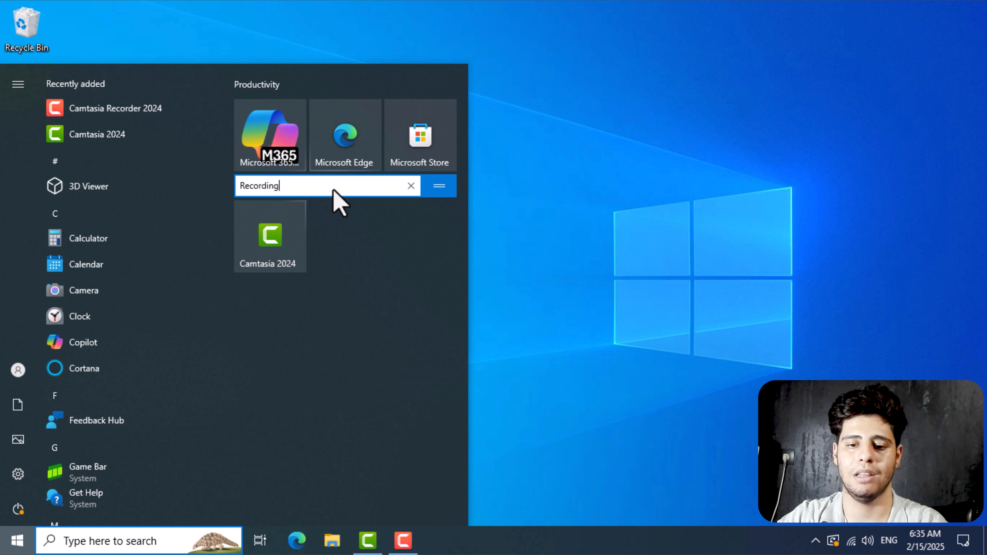
{"action": "left_click", "coordinate": [359, 239]}
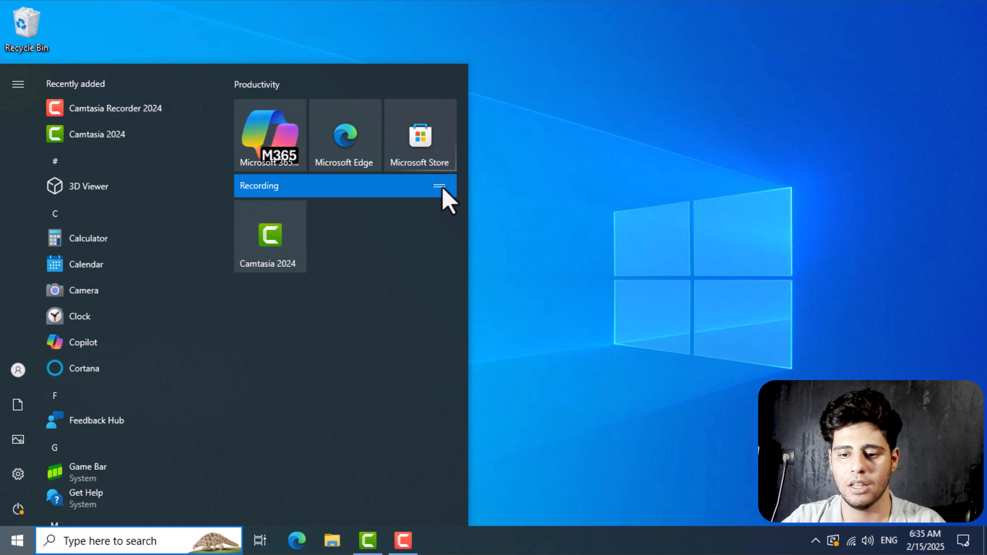
{"action": "left_click", "coordinate": [443, 188]}
{"action": "left_click", "coordinate": [390, 255]}
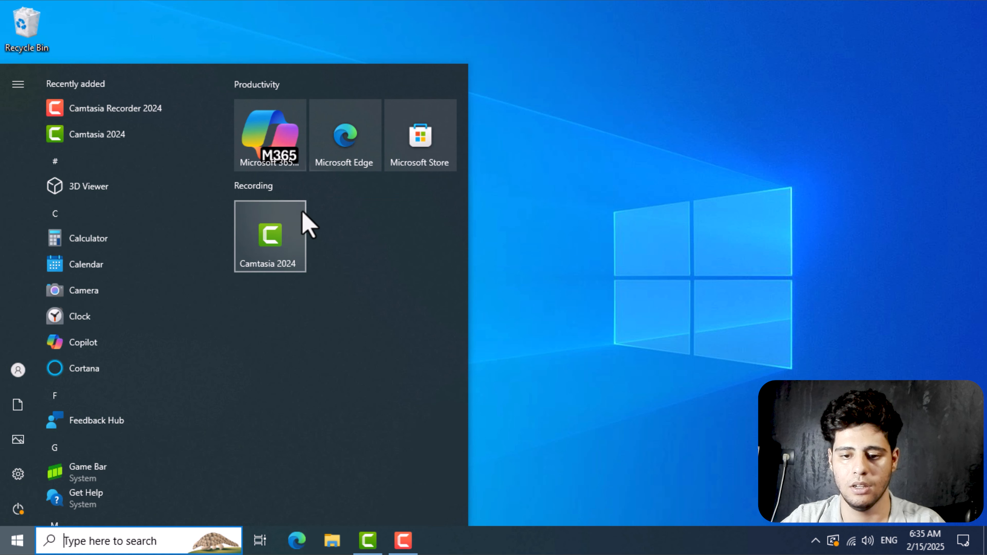
Step: Widen the Start menu so the Recording tile group sits beside the Productivity group
{"action": "left_click_drag", "start_coordinate": [465, 199], "coordinate": [664, 191]}
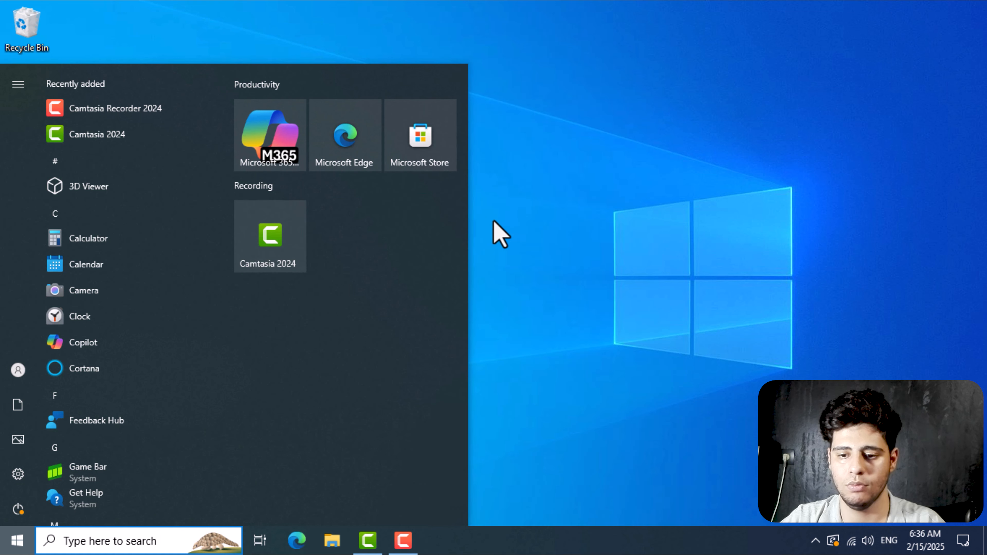
{"action": "left_click", "coordinate": [481, 223]}
{"action": "key", "text": "super"}
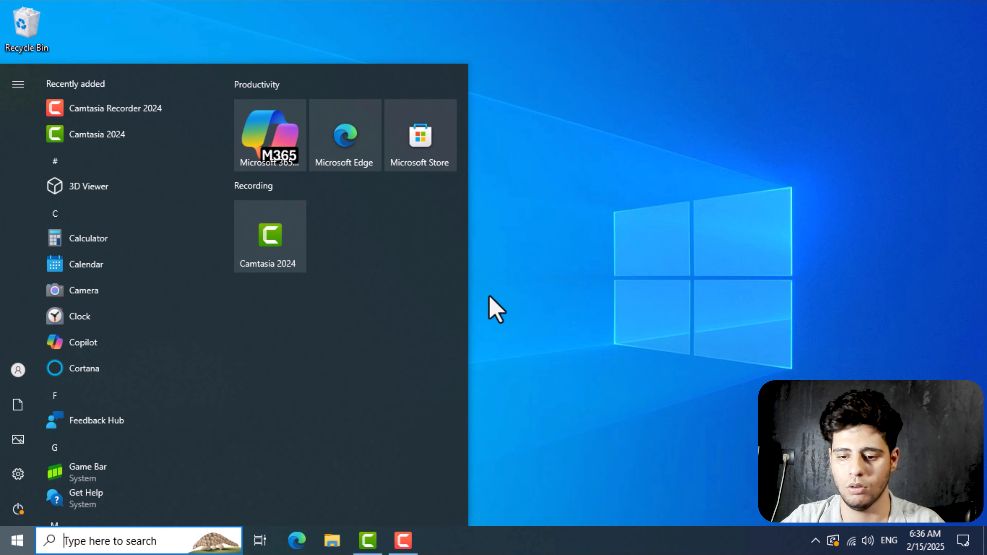
{"action": "left_click_drag", "start_coordinate": [469, 282], "coordinate": [898, 236]}
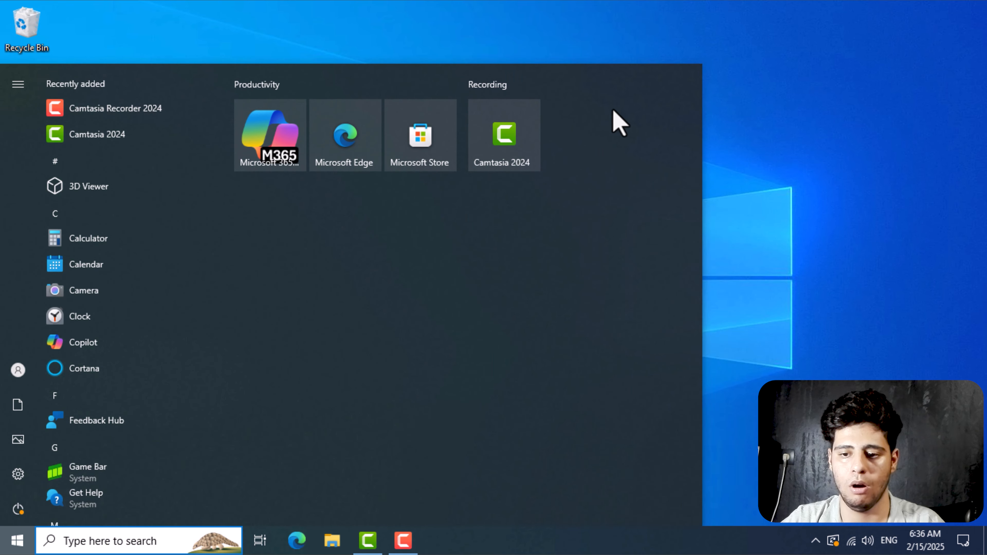
Step: Resize the Camtasia 2024 tile to Small and back to Medium
{"action": "right_click", "coordinate": [528, 111]}
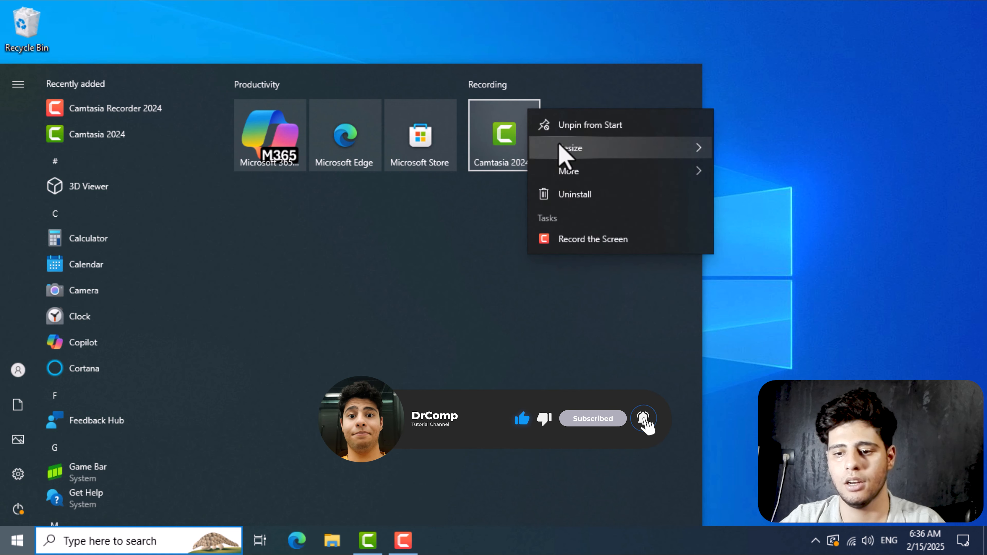
{"action": "mouse_move", "coordinate": [565, 154]}
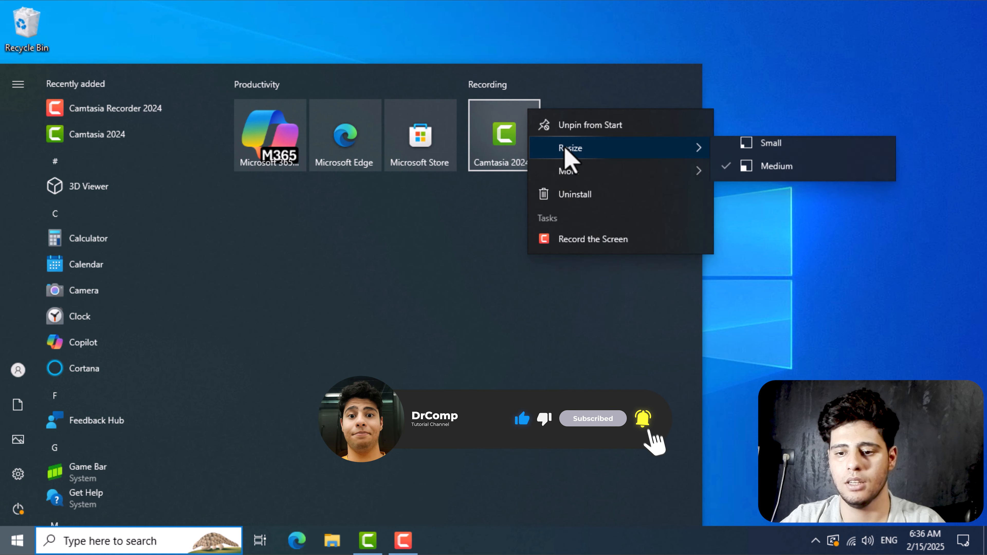
{"action": "left_click", "coordinate": [742, 154]}
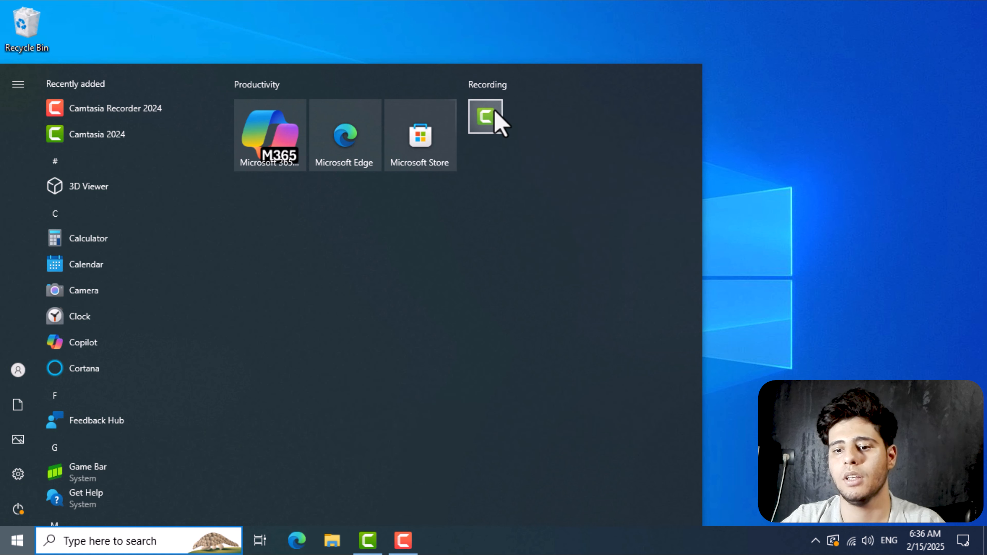
{"action": "right_click", "coordinate": [499, 123]}
{"action": "mouse_move", "coordinate": [608, 155]}
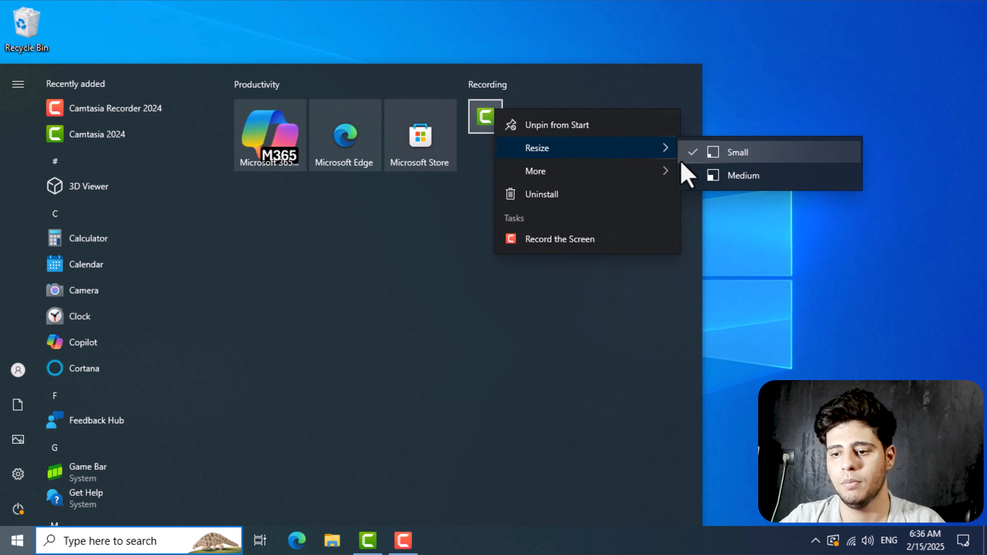
{"action": "left_click", "coordinate": [732, 177]}
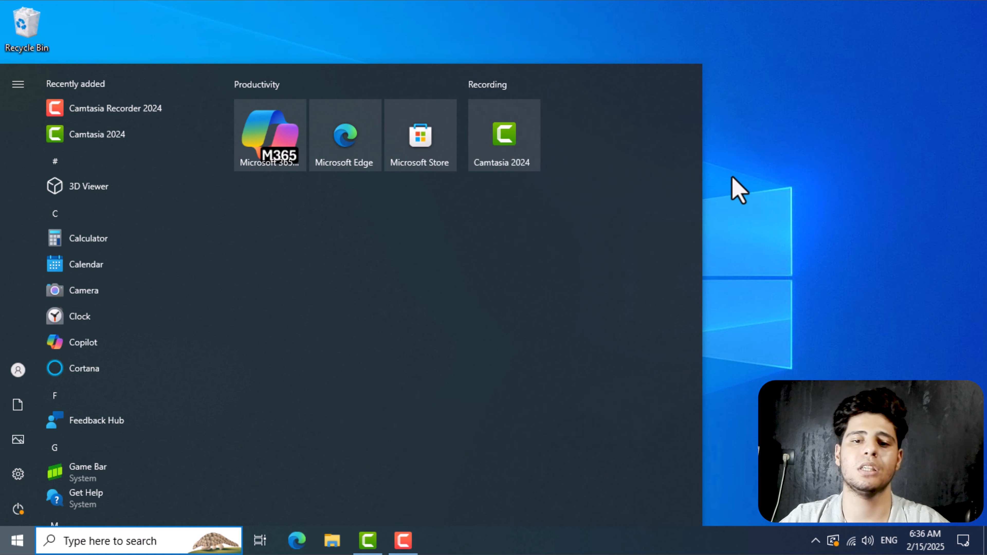
Step: Resize the Microsoft Store tile to Large and back to Medium, and close the Start menu
{"action": "right_click", "coordinate": [419, 147]}
{"action": "mouse_move", "coordinate": [481, 190]}
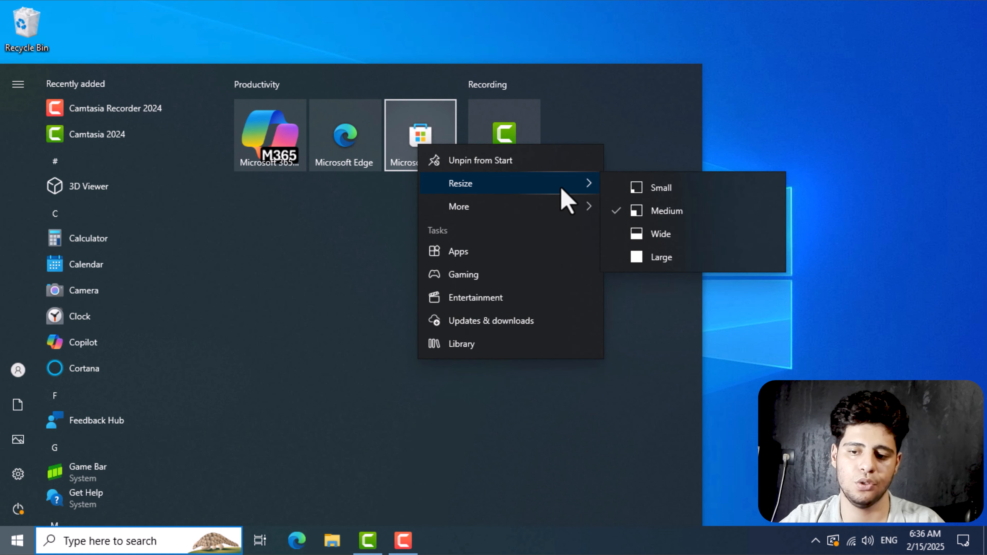
{"action": "left_click", "coordinate": [646, 263]}
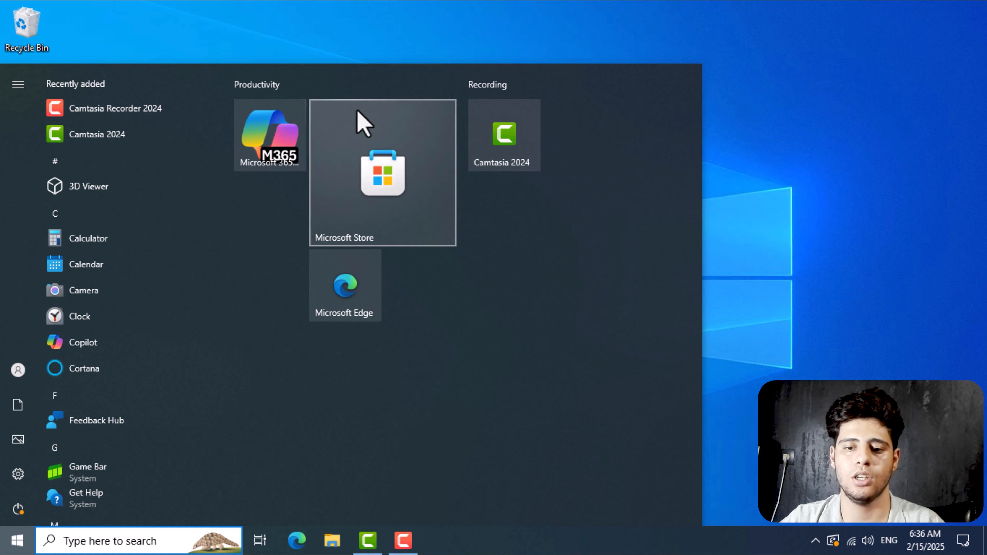
{"action": "right_click", "coordinate": [393, 139]}
{"action": "mouse_move", "coordinate": [544, 177]}
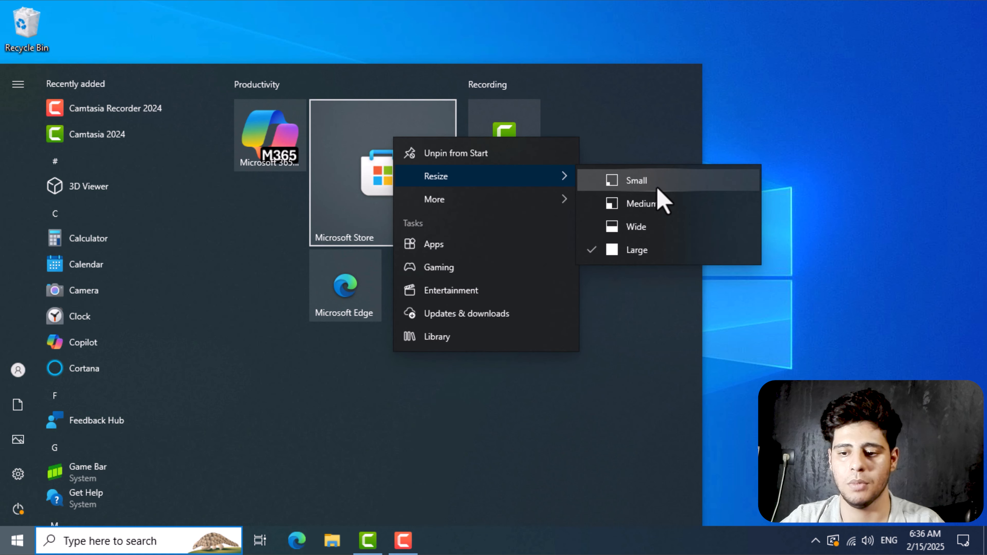
{"action": "left_click", "coordinate": [667, 203]}
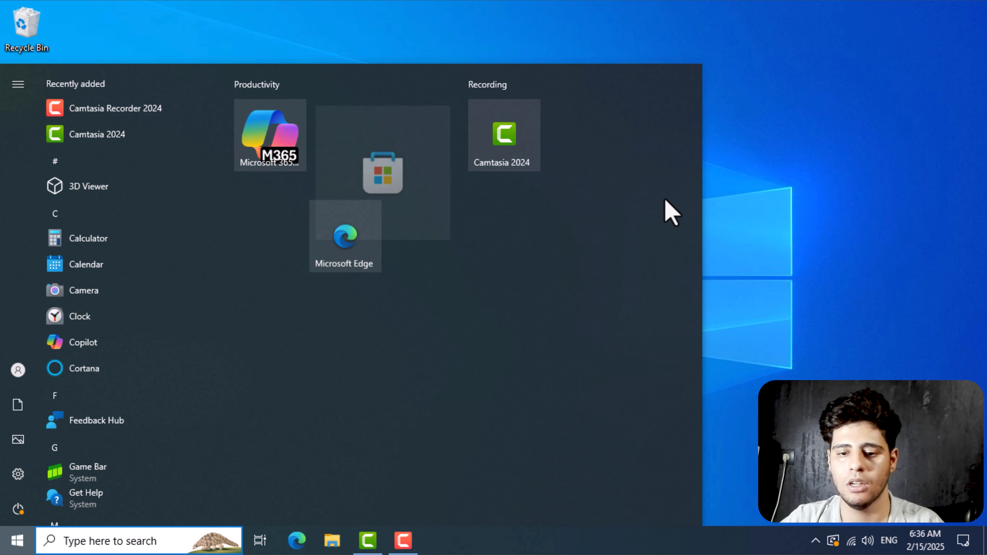
{"action": "left_click", "coordinate": [778, 171]}
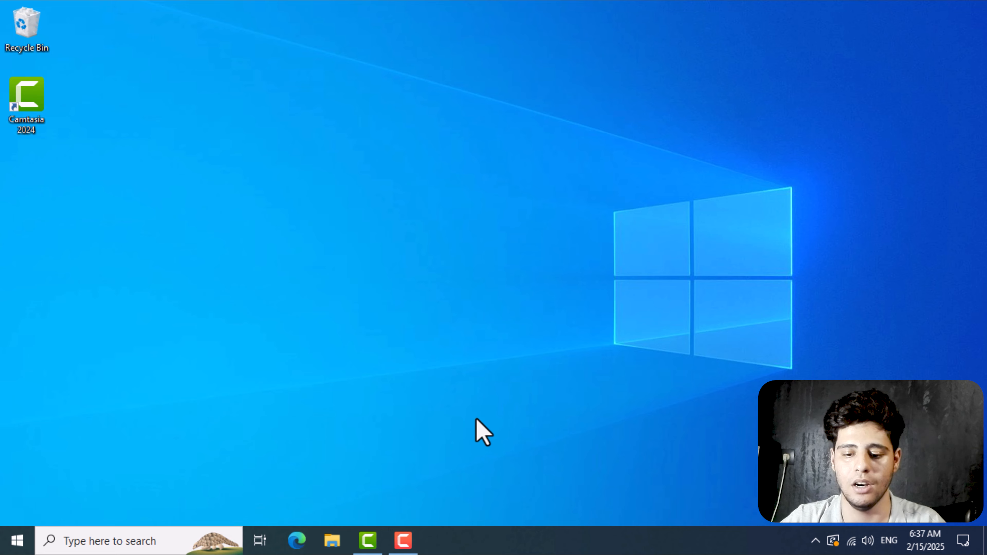
Step: Open a File Explorer window and remove the virtual desktop Desktop 2 in Task View
{"action": "left_click", "coordinate": [326, 542]}
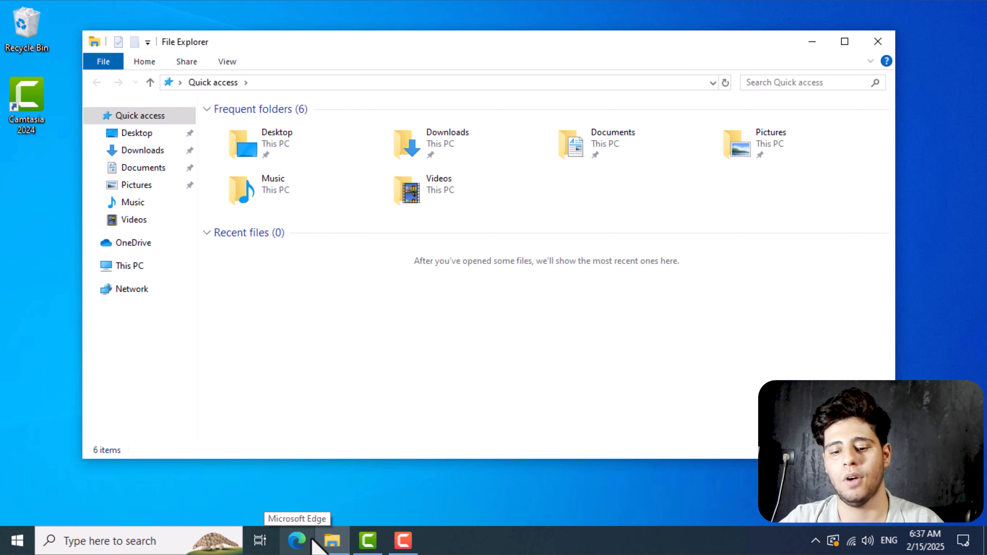
{"action": "left_click", "coordinate": [259, 540]}
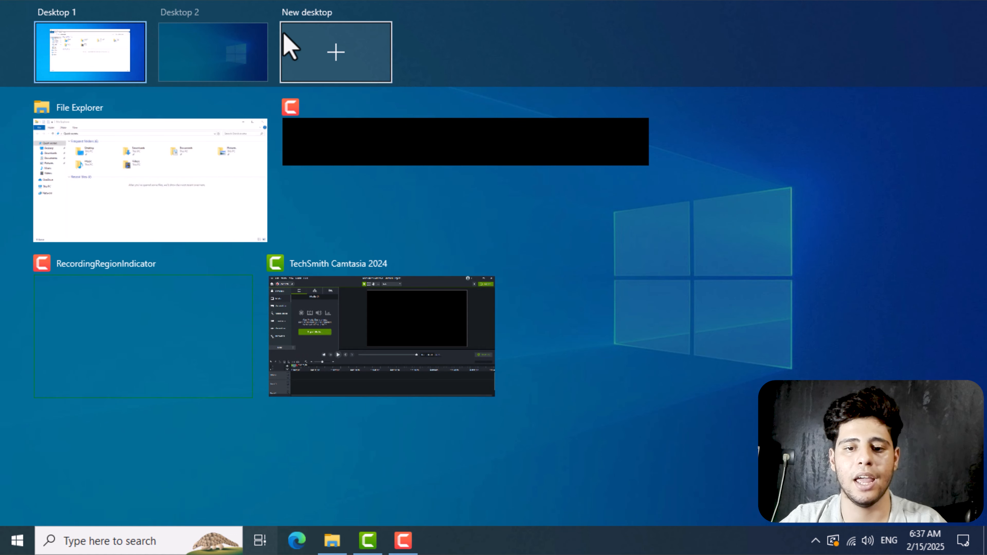
{"action": "left_click", "coordinate": [258, 12]}
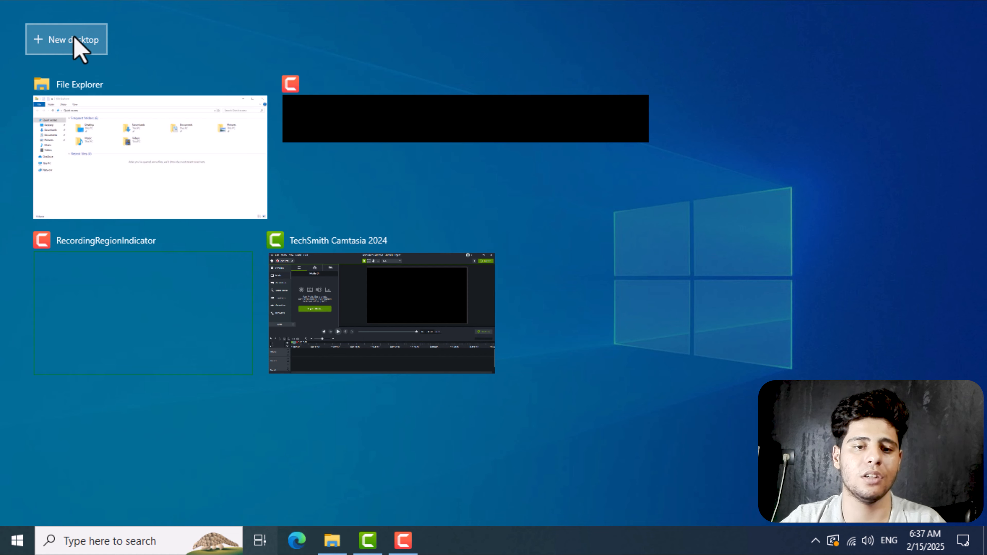
Step: Create a new virtual desktop, switch to it and return to Desktop 1
{"action": "left_click", "coordinate": [56, 44]}
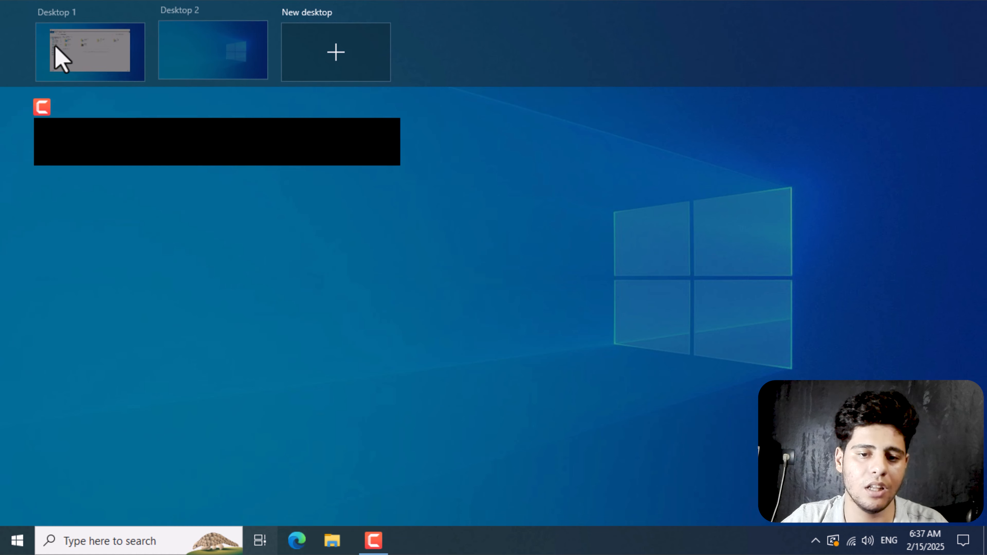
{"action": "left_click", "coordinate": [213, 53]}
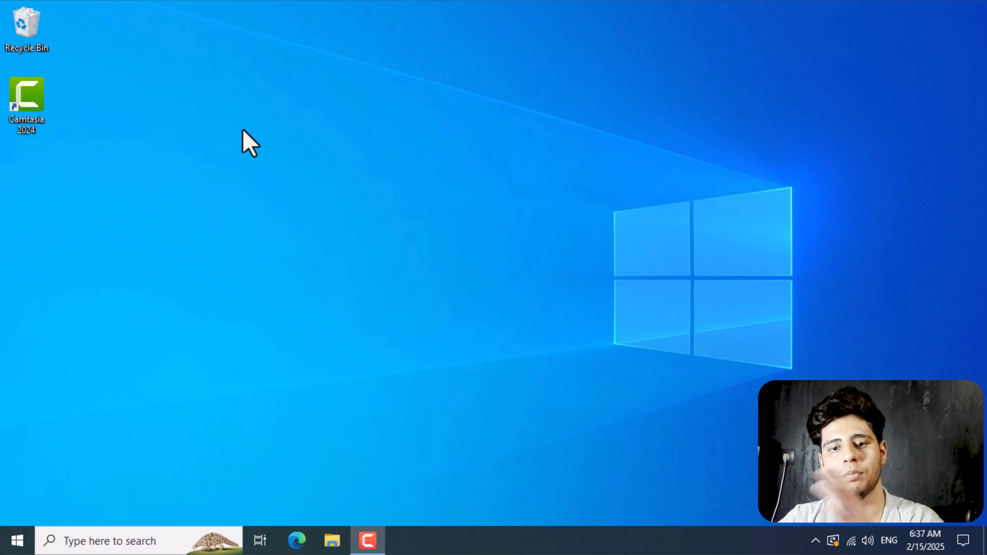
{"action": "left_click", "coordinate": [262, 540]}
{"action": "left_click", "coordinate": [73, 53]}
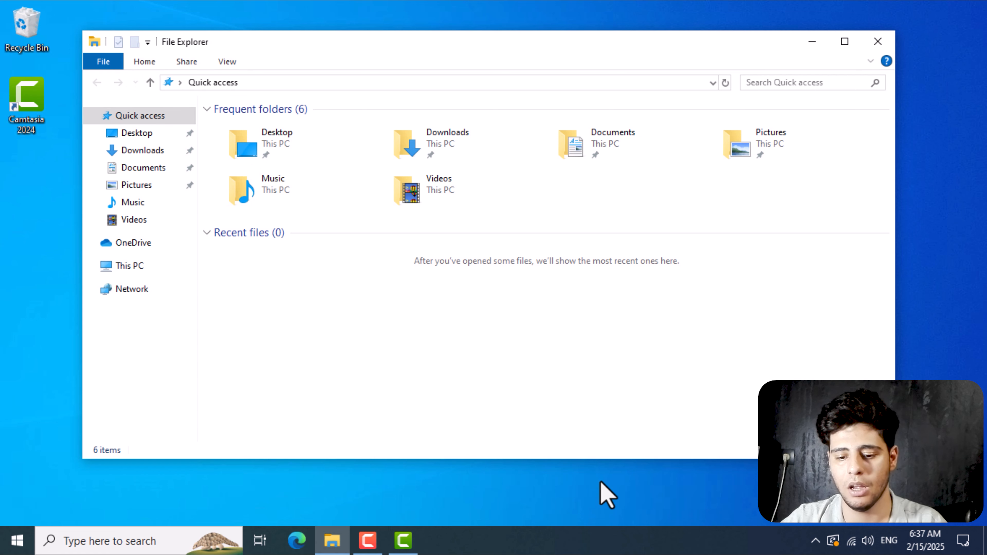
Step: View the taskbar shortcut options for Microsoft Edge and Camtasia 2024 and dismiss them
{"action": "right_click", "coordinate": [297, 548]}
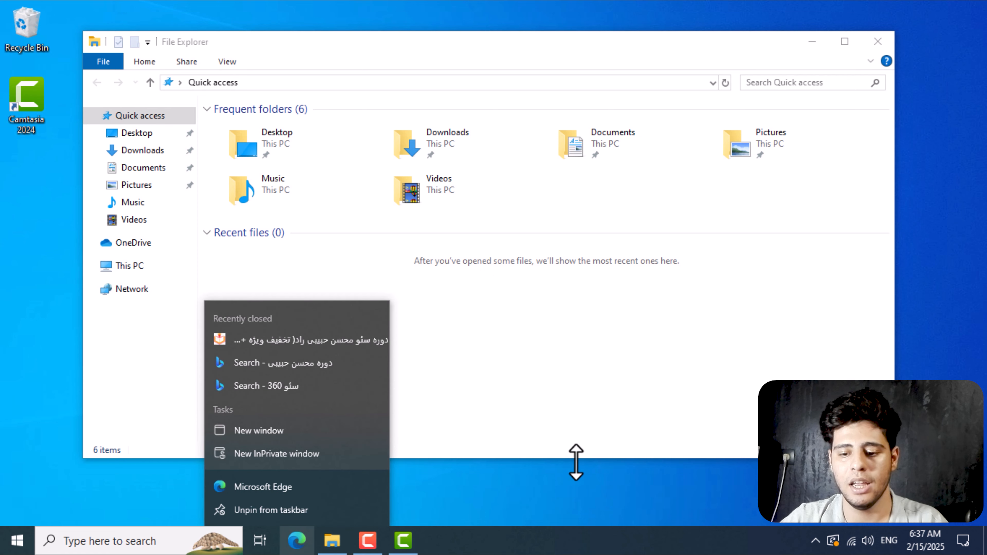
{"action": "left_click", "coordinate": [553, 497]}
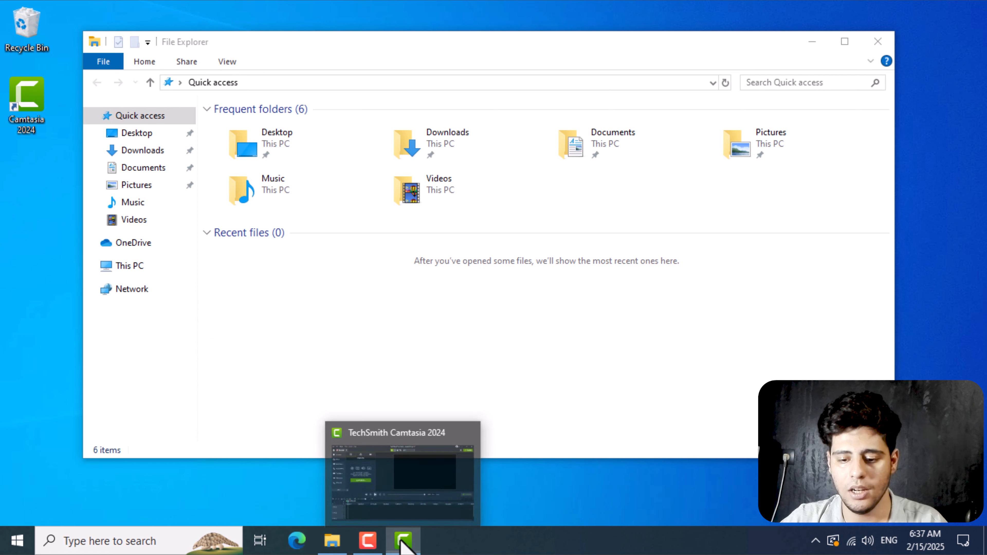
{"action": "right_click", "coordinate": [403, 541]}
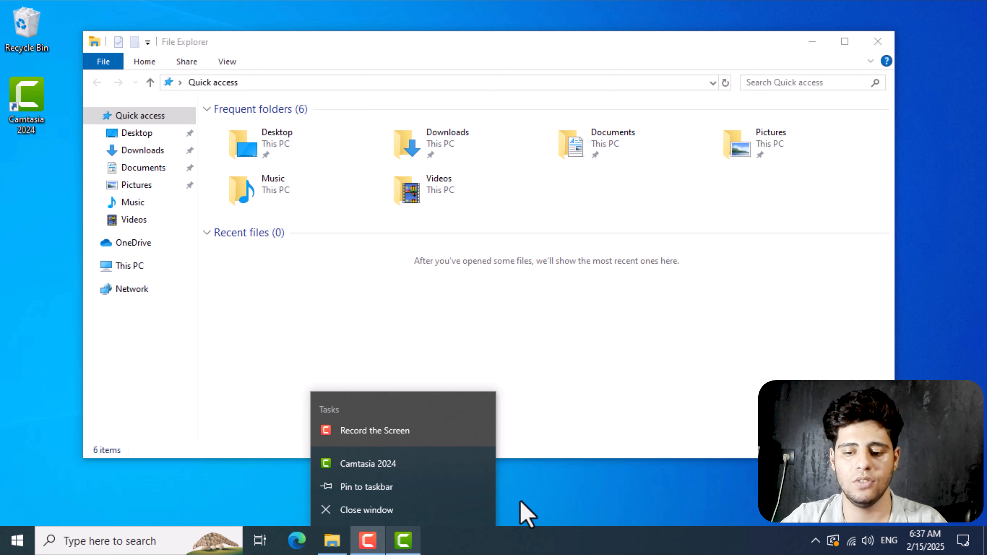
{"action": "left_click", "coordinate": [572, 491]}
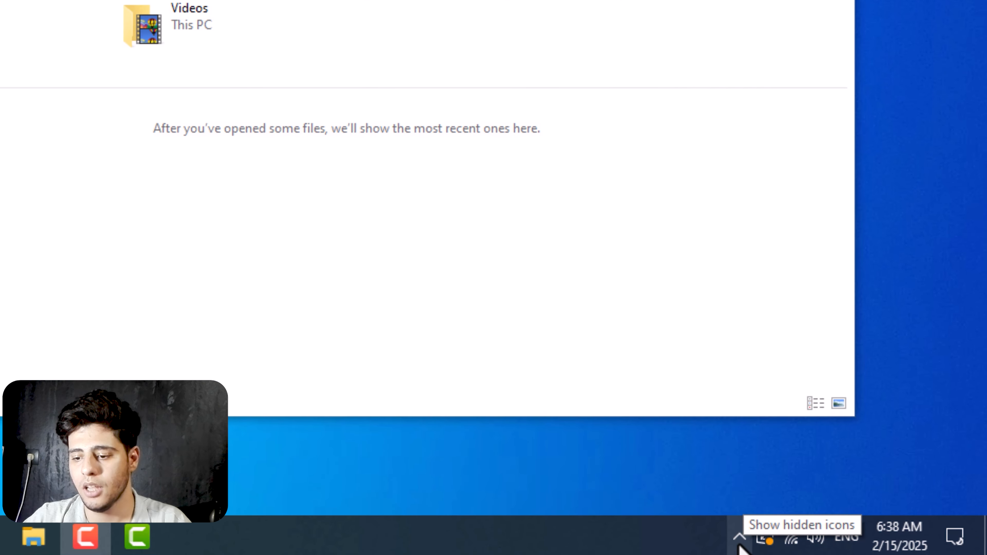
Step: View the hidden notification area icons and close them
{"action": "left_click", "coordinate": [739, 544]}
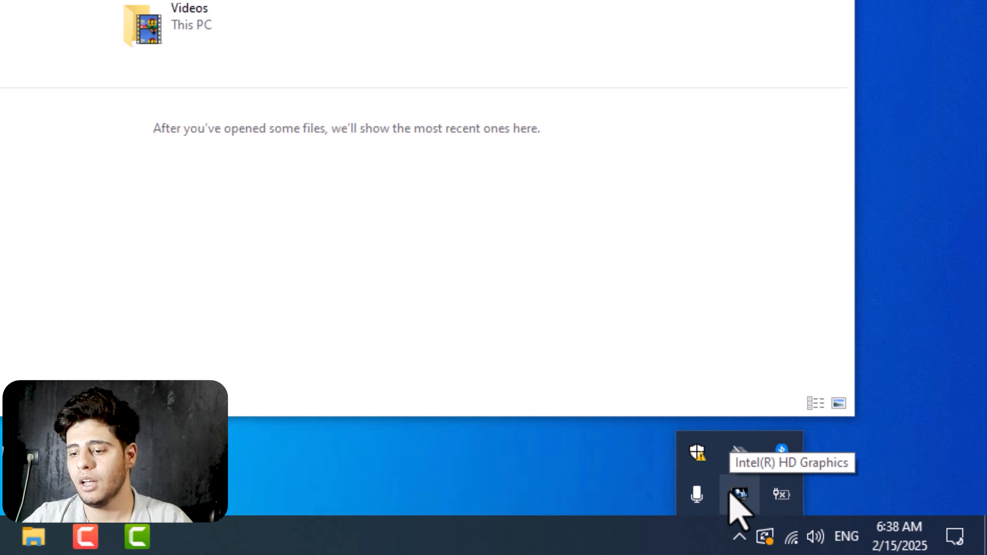
{"action": "left_click", "coordinate": [935, 401]}
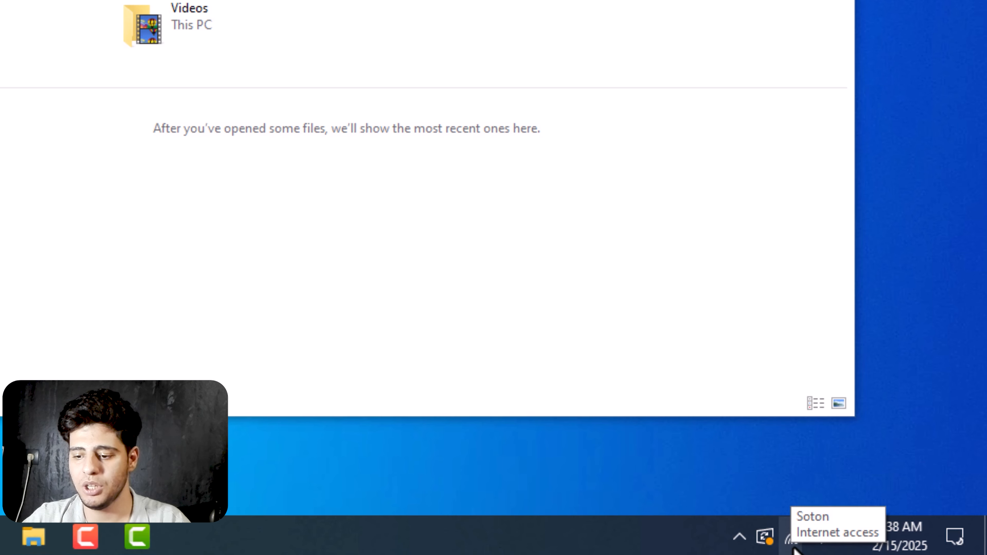
Step: Move the network icon into the hidden notification icons and back onto the taskbar beside the volume icon
{"action": "mouse_move", "coordinate": [794, 538]}
{"action": "left_mouse_down"}
{"action": "mouse_move", "coordinate": [787, 507]}
{"action": "mouse_move", "coordinate": [759, 536]}
{"action": "mouse_move", "coordinate": [763, 500]}
{"action": "left_mouse_up"}
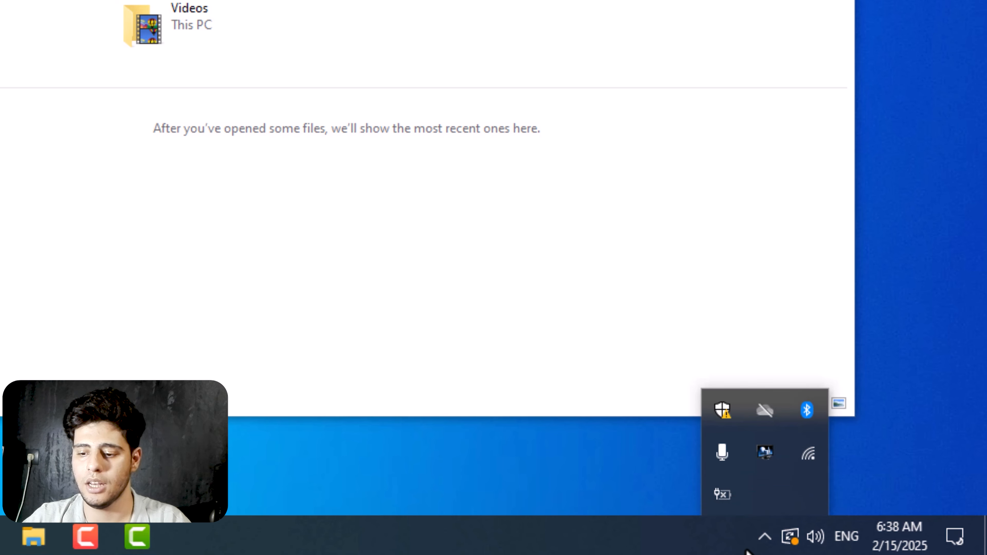
{"action": "left_click", "coordinate": [760, 543]}
{"action": "left_click", "coordinate": [762, 541]}
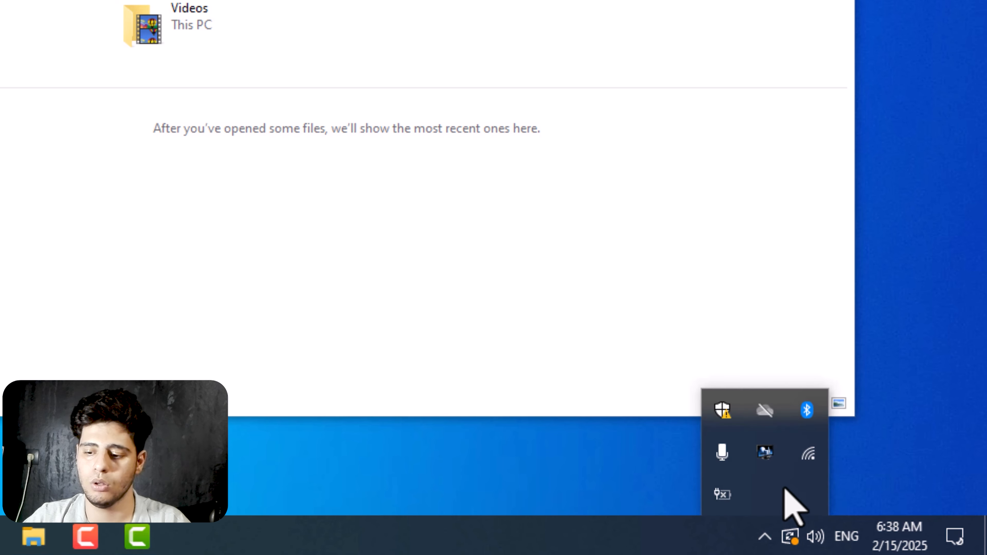
{"action": "left_click_drag", "start_coordinate": [810, 453], "coordinate": [817, 546]}
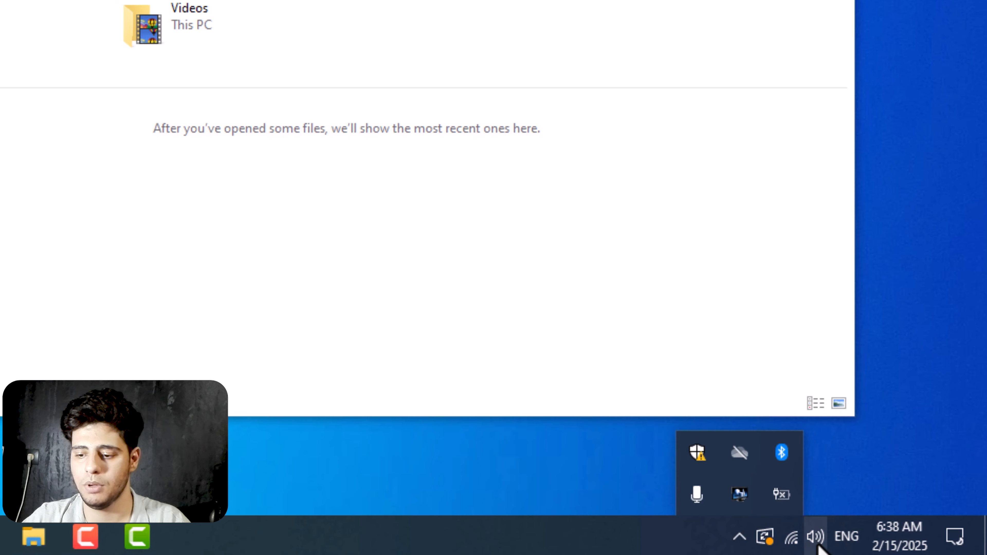
{"action": "left_click", "coordinate": [907, 420]}
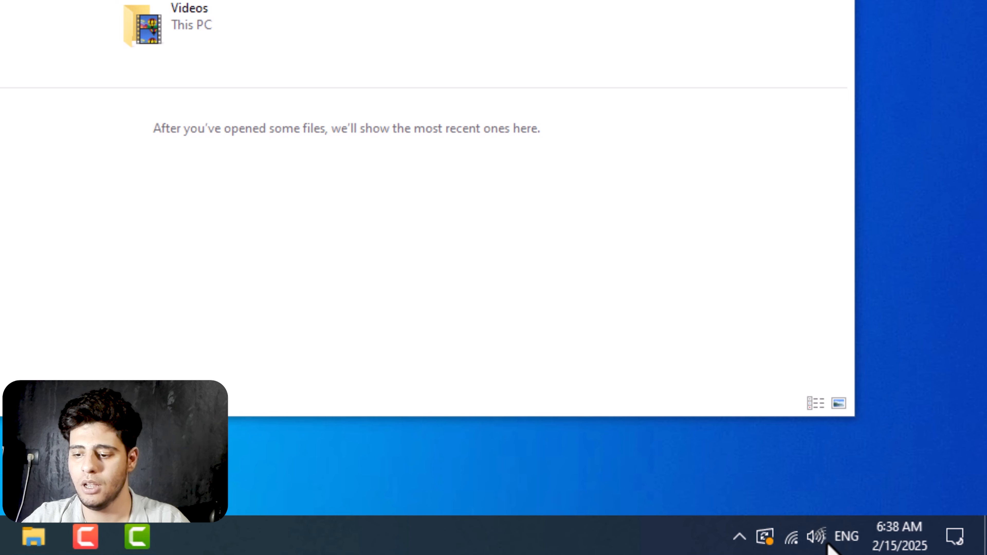
Step: View the available input languages, close the list, and move the network icon before the volume icon on the taskbar
{"action": "left_click", "coordinate": [838, 542]}
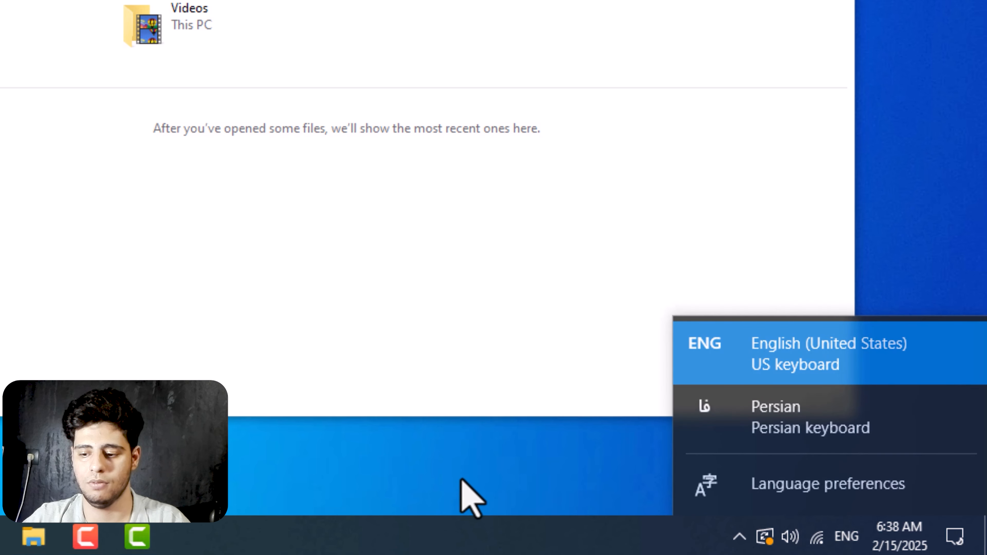
{"action": "left_click", "coordinate": [586, 489]}
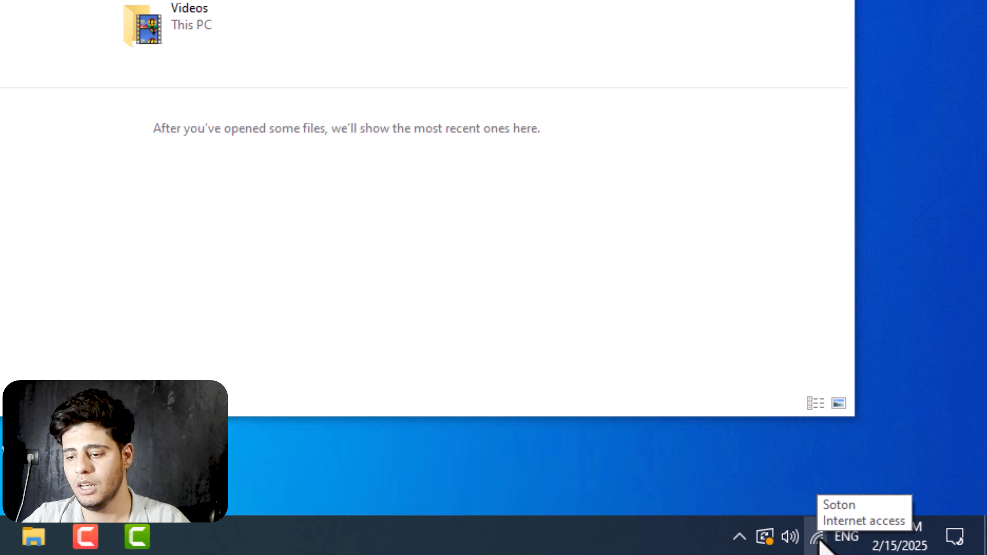
{"action": "left_click_drag", "start_coordinate": [821, 542], "coordinate": [785, 542]}
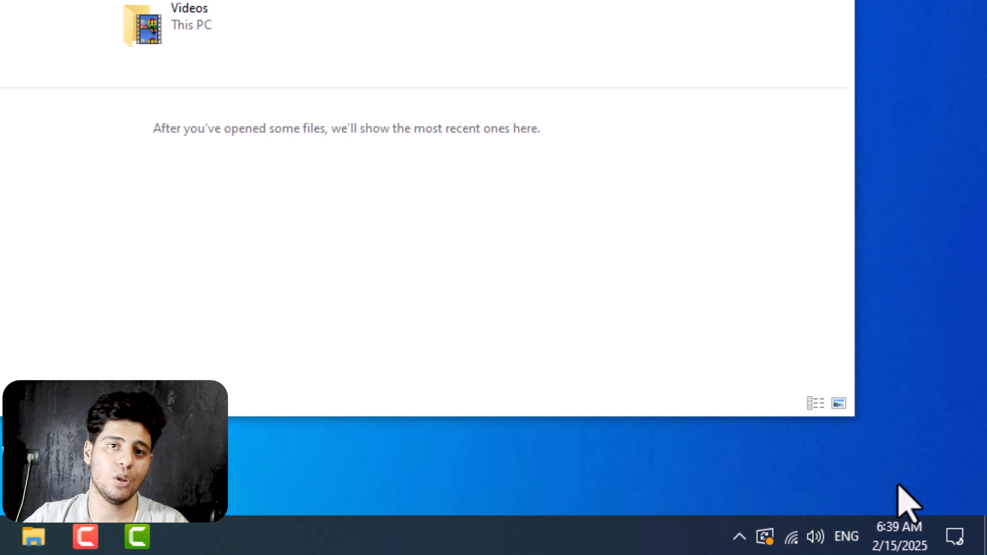
Step: Look at the Wi-Fi connection options, the speaker volume control and the hidden battery icon in the notification area
{"action": "left_click", "coordinate": [790, 537]}
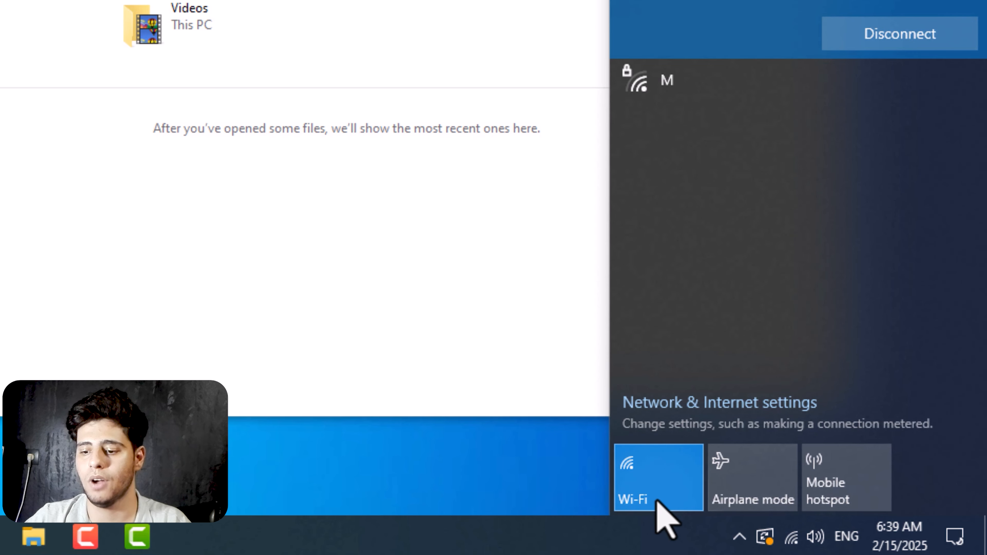
{"action": "left_click", "coordinate": [452, 467]}
{"action": "left_click", "coordinate": [817, 536]}
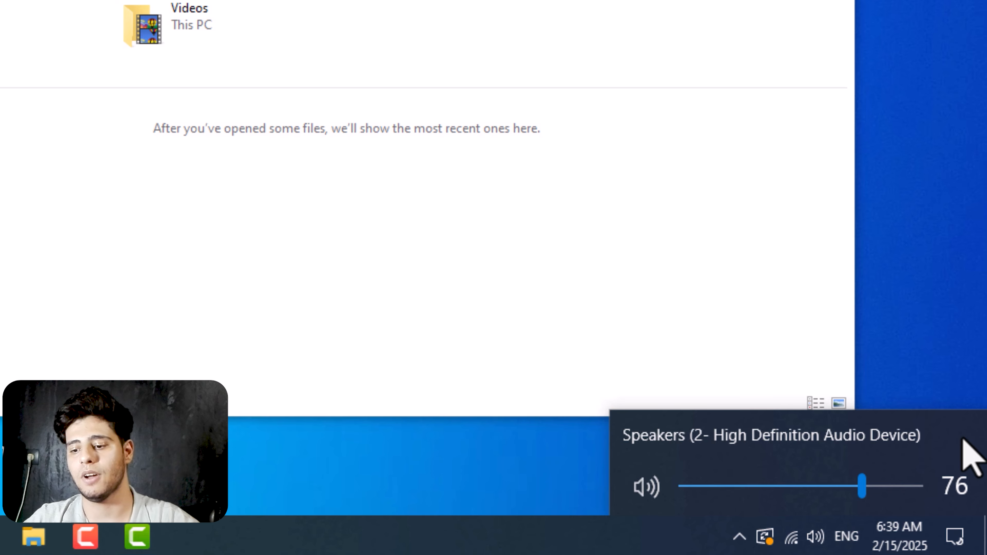
{"action": "left_click", "coordinate": [739, 537]}
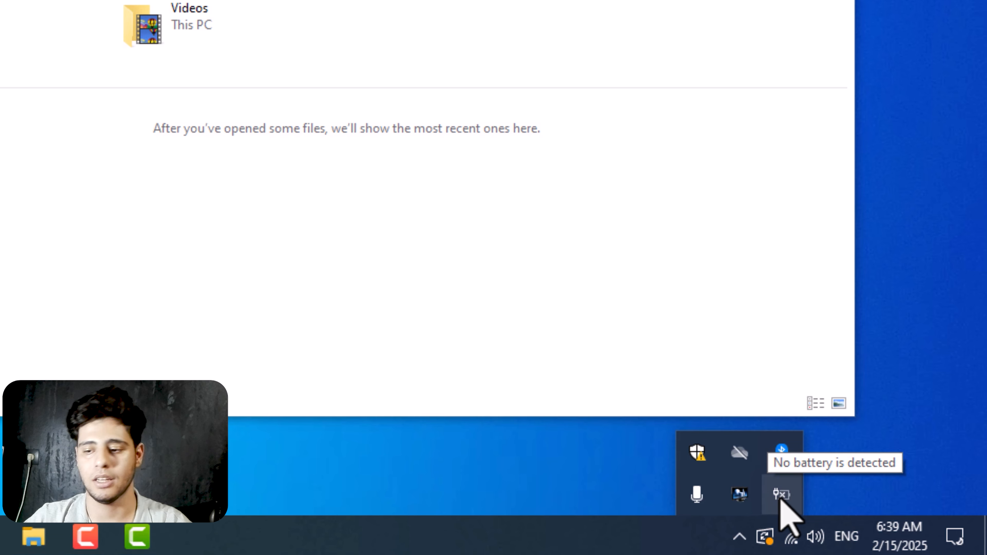
{"action": "left_click", "coordinate": [870, 495]}
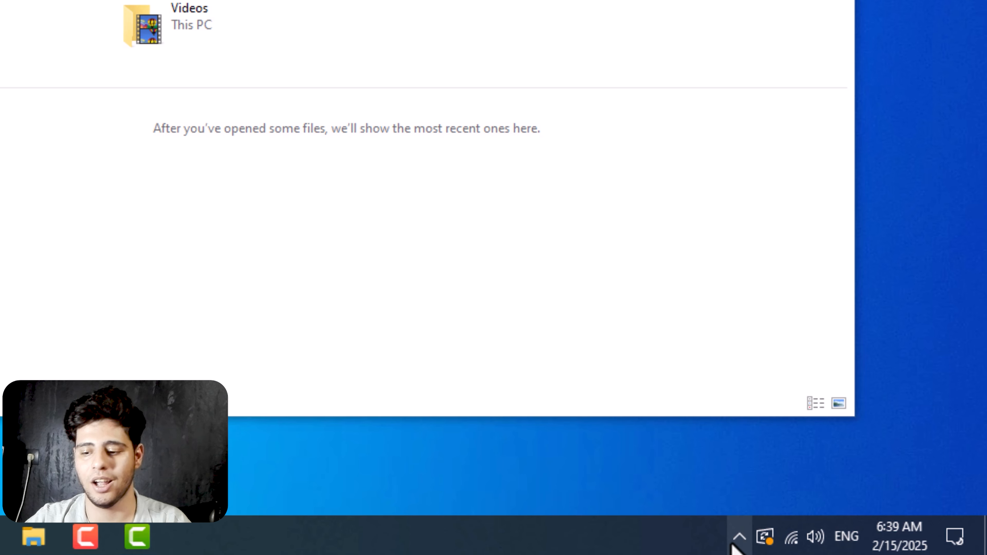
Step: Switch the input language to Persian and back to English (United States)
{"action": "left_click", "coordinate": [849, 536]}
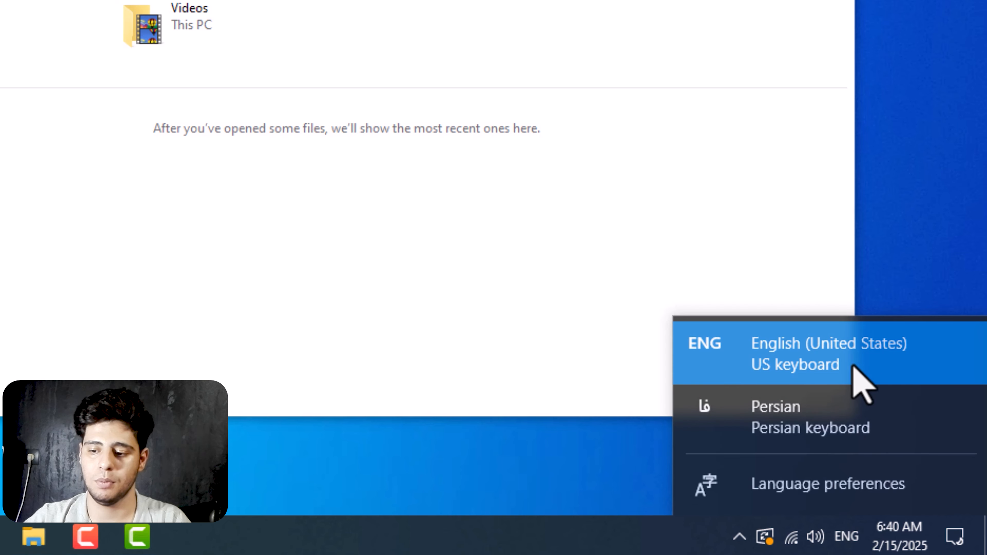
{"action": "key", "text": "alt"}
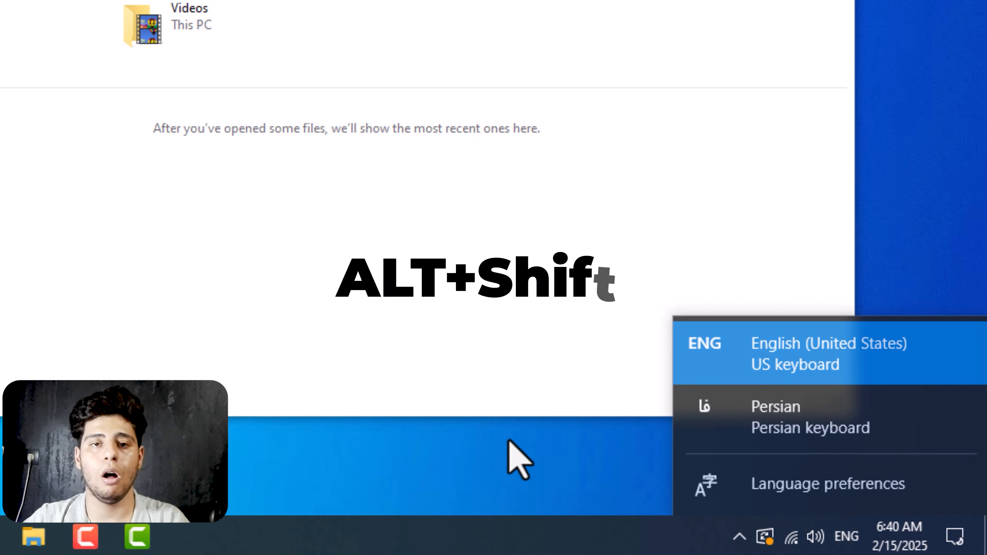
{"action": "left_click", "coordinate": [510, 475]}
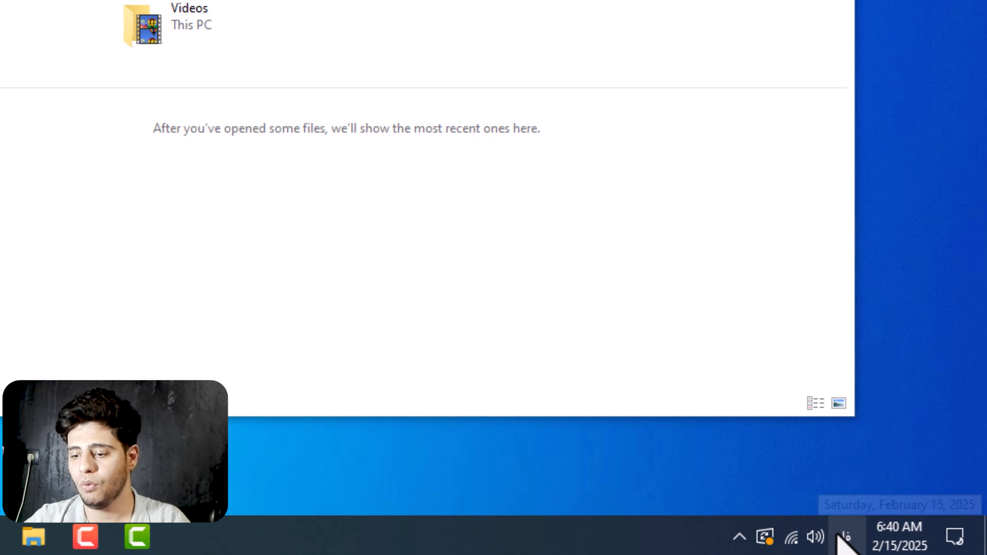
{"action": "left_click", "coordinate": [845, 536]}
{"action": "left_click", "coordinate": [849, 375]}
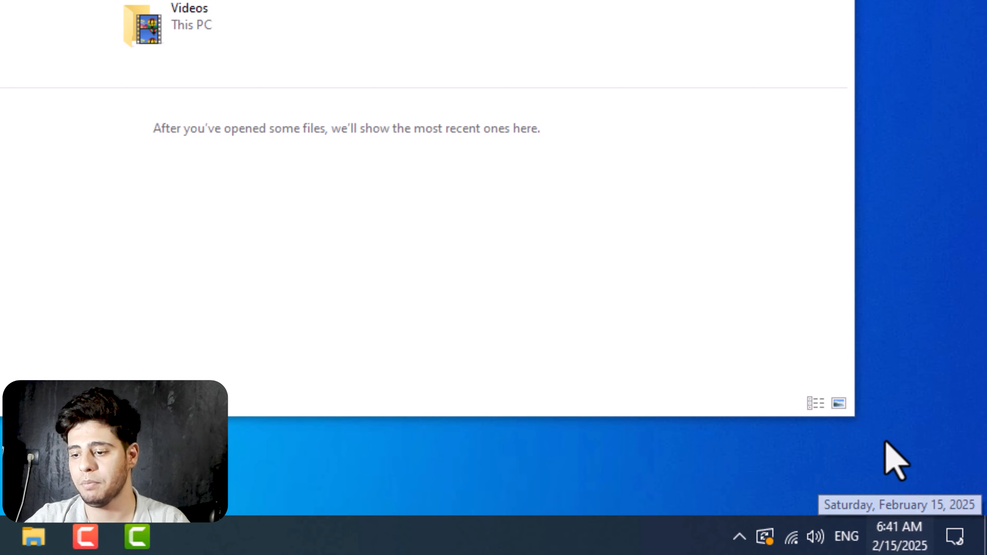
Step: Look through the notification center, collapsing and expanding its quick actions and trying the brightness control, and close it
{"action": "left_click", "coordinate": [952, 549]}
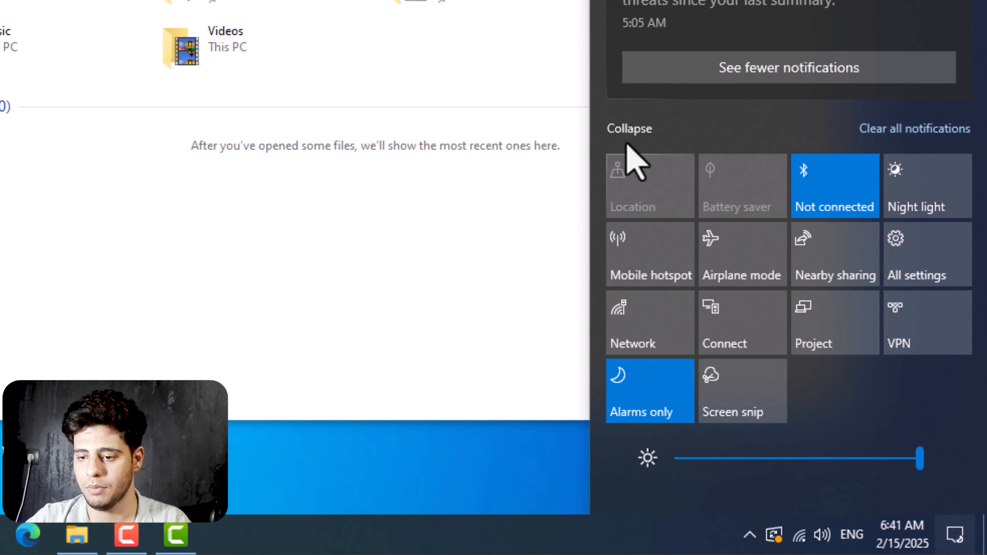
{"action": "left_click", "coordinate": [623, 120]}
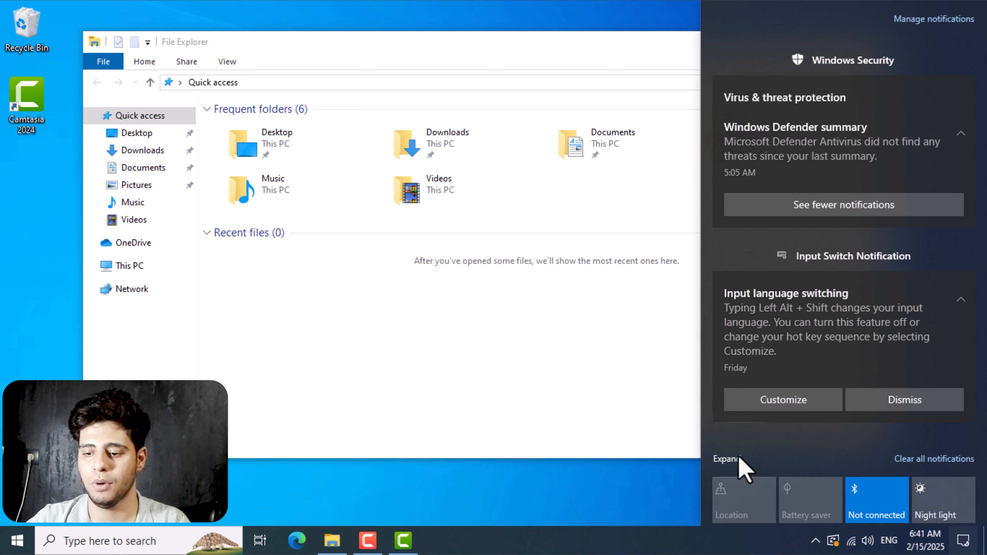
{"action": "left_click", "coordinate": [737, 458]}
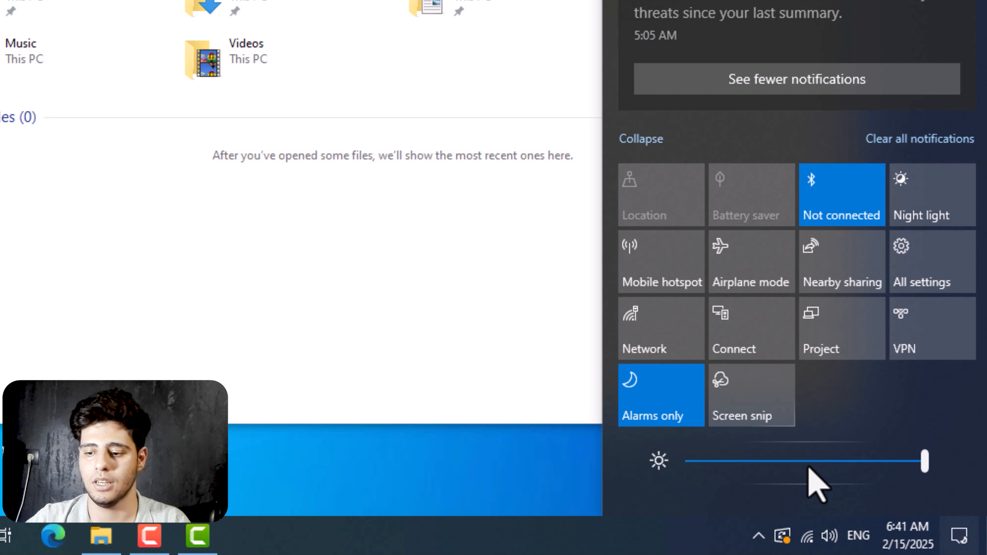
{"action": "left_click_drag", "start_coordinate": [809, 466], "coordinate": [934, 468]}
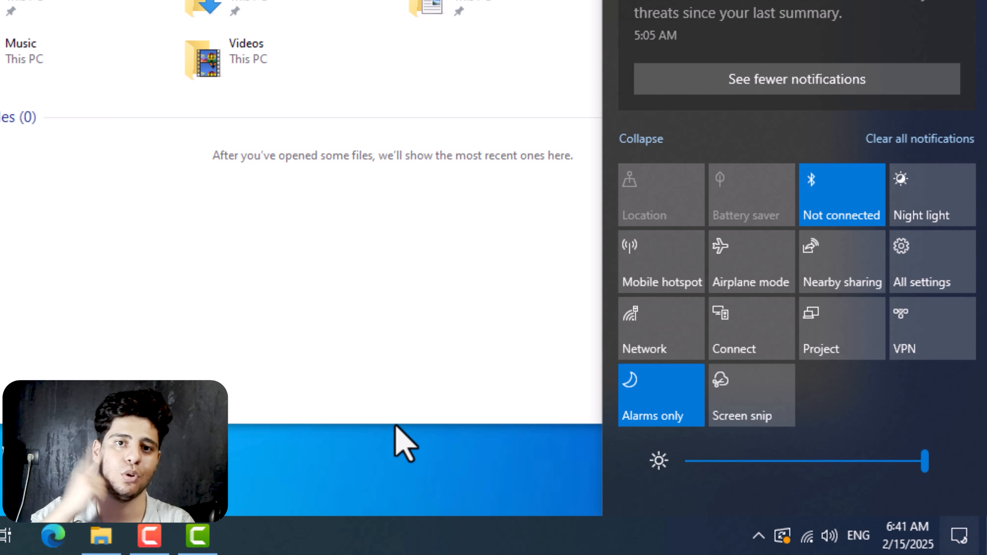
{"action": "left_click", "coordinate": [404, 442]}
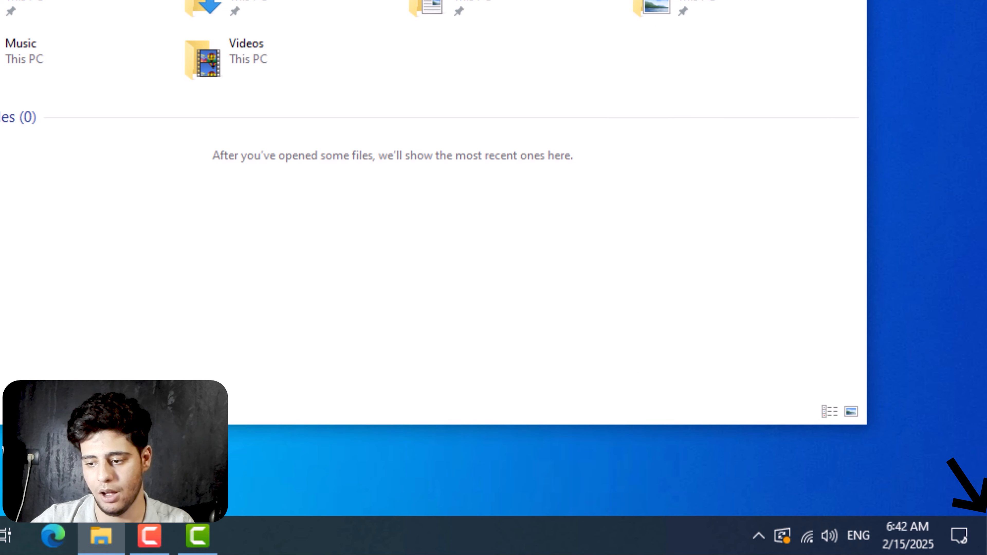
Step: Show the desktop, restore the windows and close the File Explorer window
{"action": "key", "text": "super+d"}
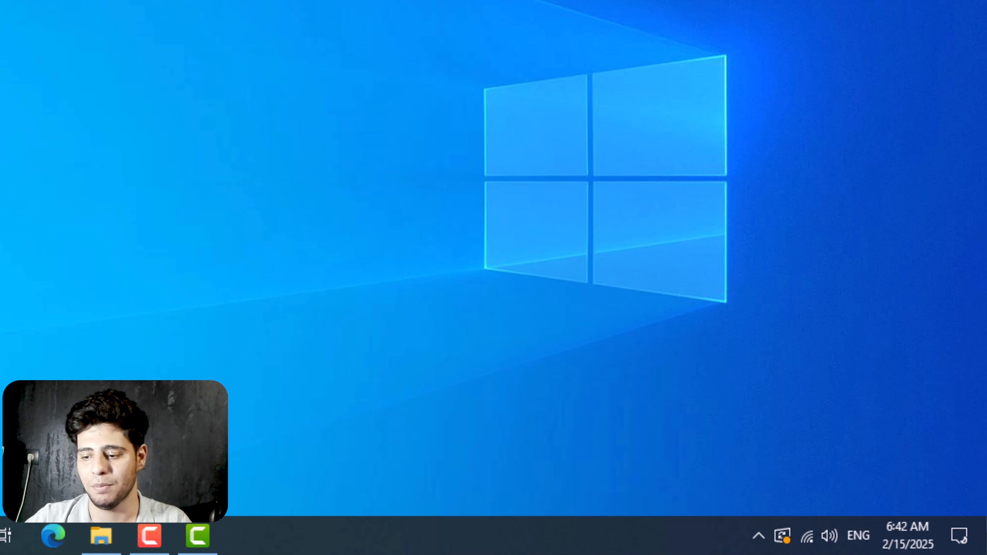
{"action": "key", "text": "super+d"}
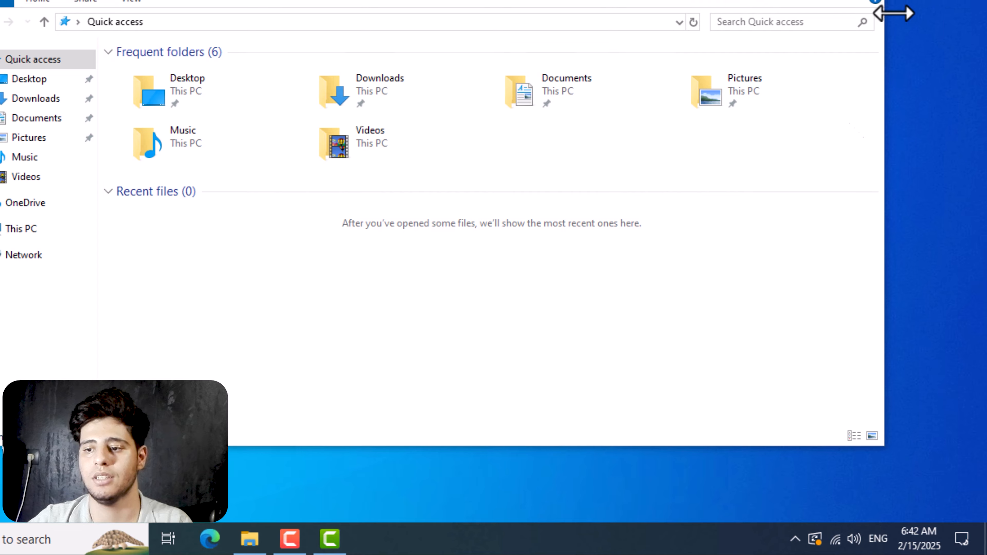
{"action": "left_click", "coordinate": [875, 27]}
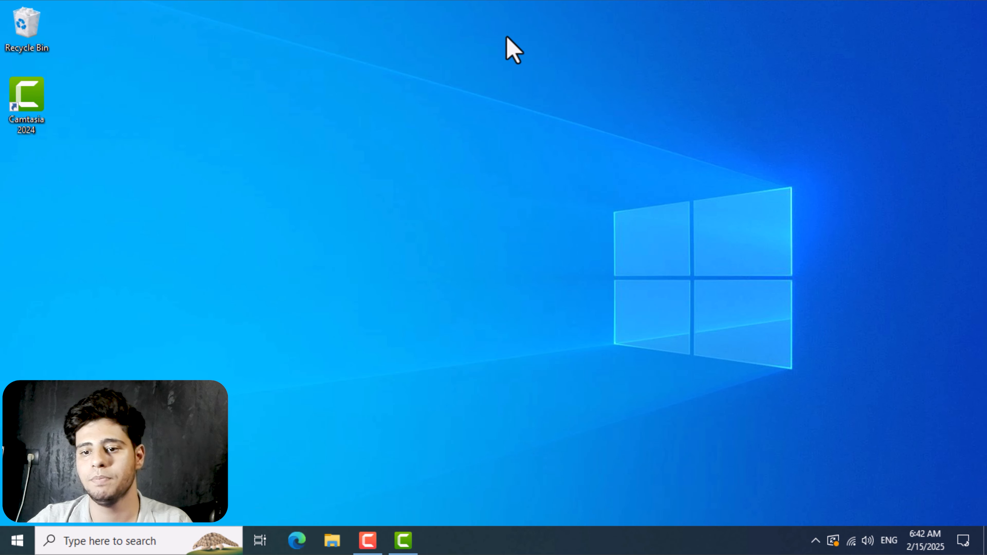
Step: Set the desktop icons to small and change them to large
{"action": "right_click", "coordinate": [503, 53]}
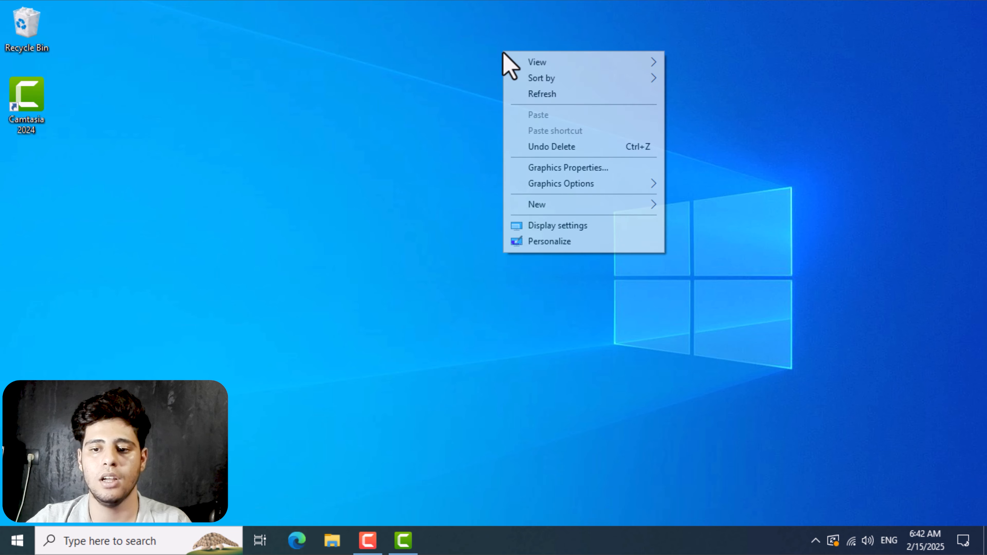
{"action": "mouse_move", "coordinate": [535, 66]}
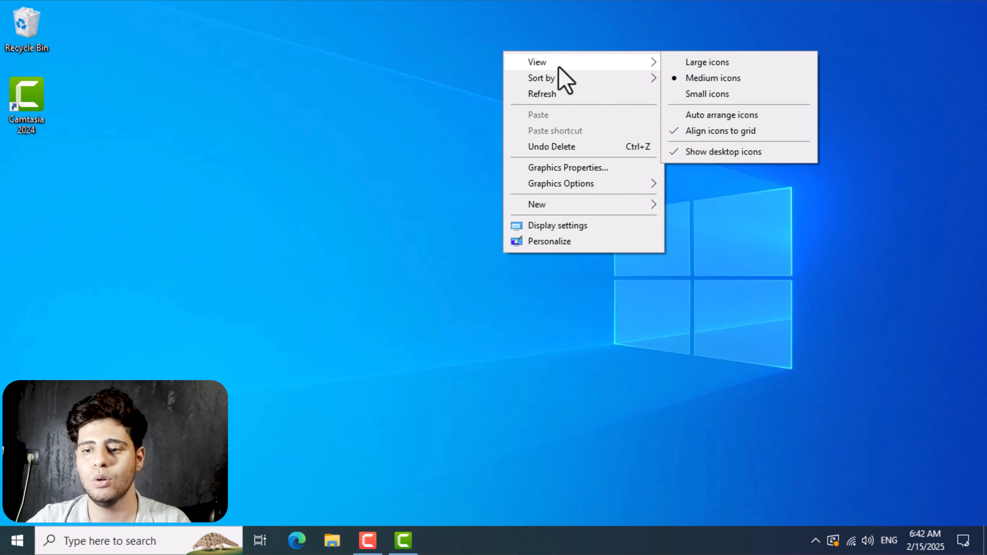
{"action": "left_click", "coordinate": [698, 95]}
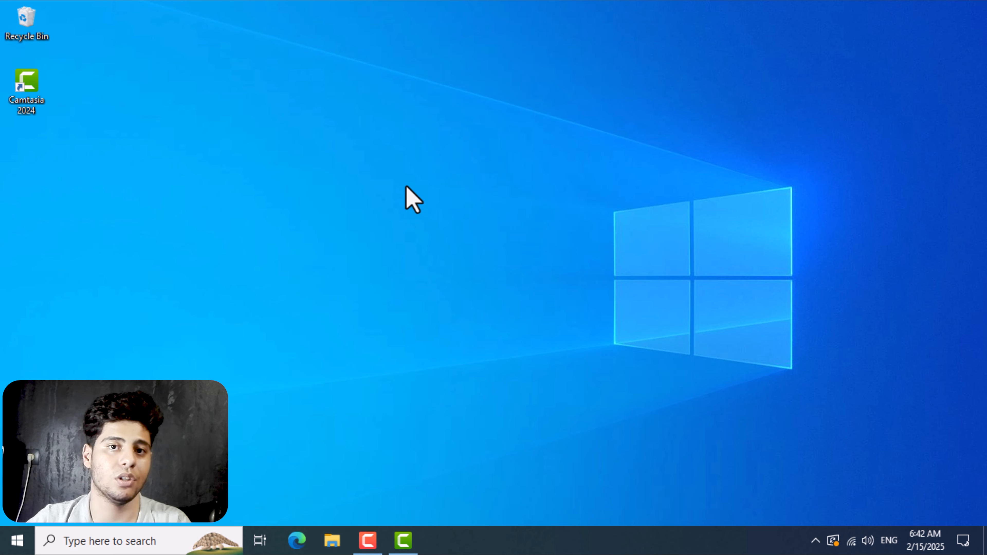
{"action": "right_click", "coordinate": [502, 152]}
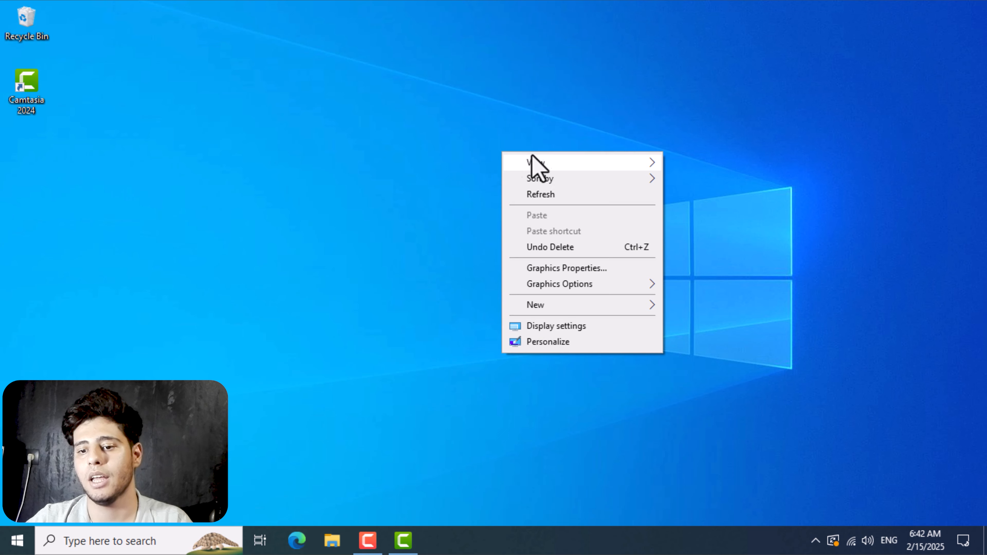
{"action": "mouse_move", "coordinate": [660, 155]}
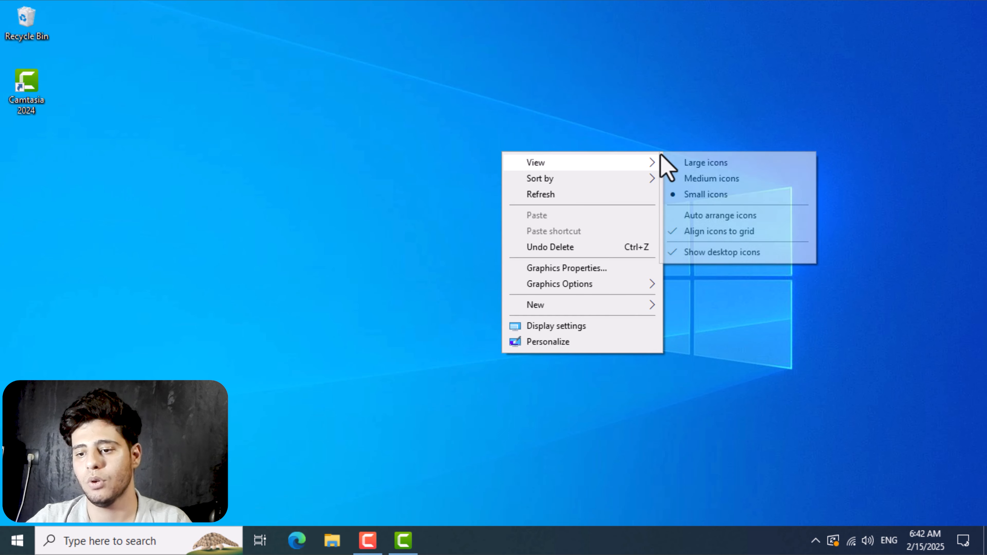
{"action": "left_click", "coordinate": [696, 167]}
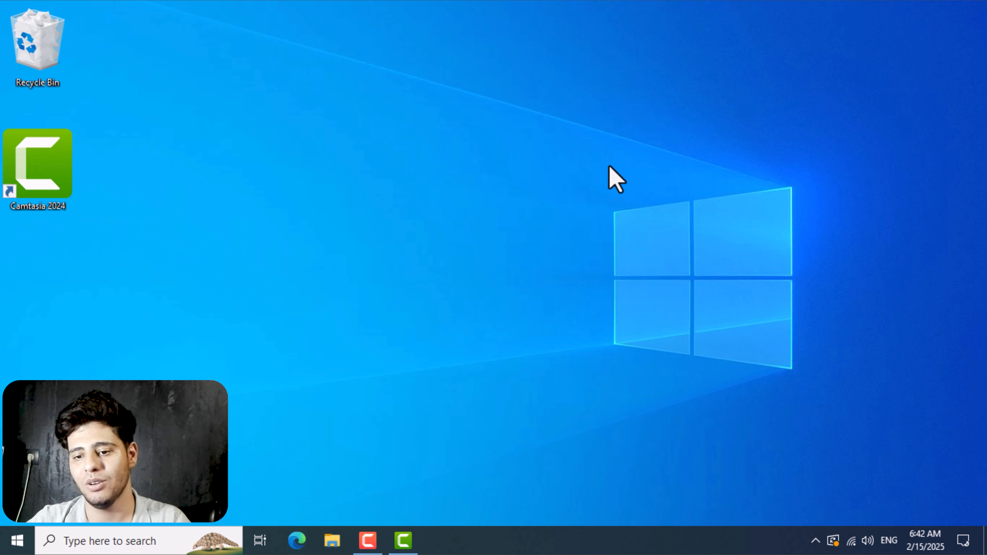
Step: Set the desktop icons to small and turn on Auto arrange icons
{"action": "right_click", "coordinate": [429, 81]}
{"action": "mouse_move", "coordinate": [586, 92]}
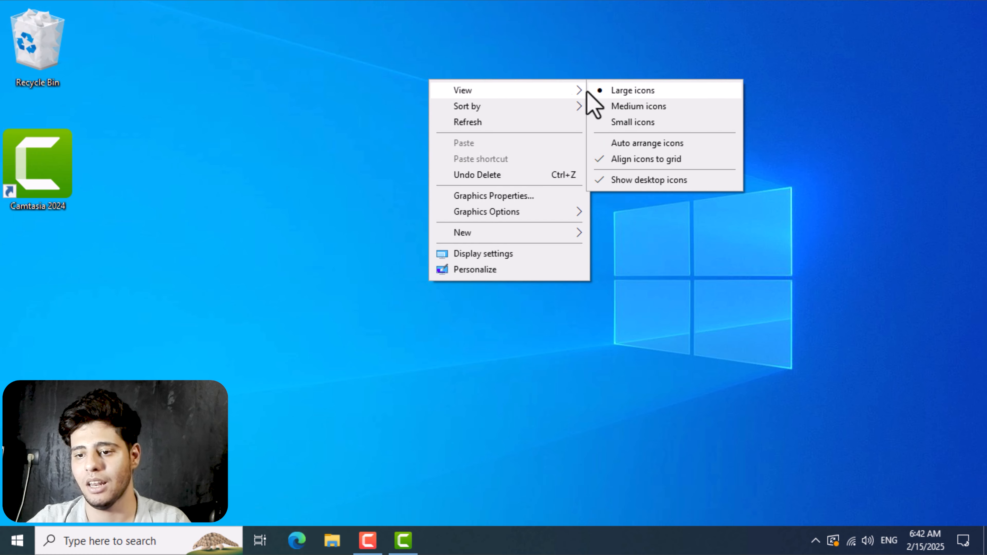
{"action": "left_click", "coordinate": [624, 123]}
{"action": "right_click", "coordinate": [438, 116]}
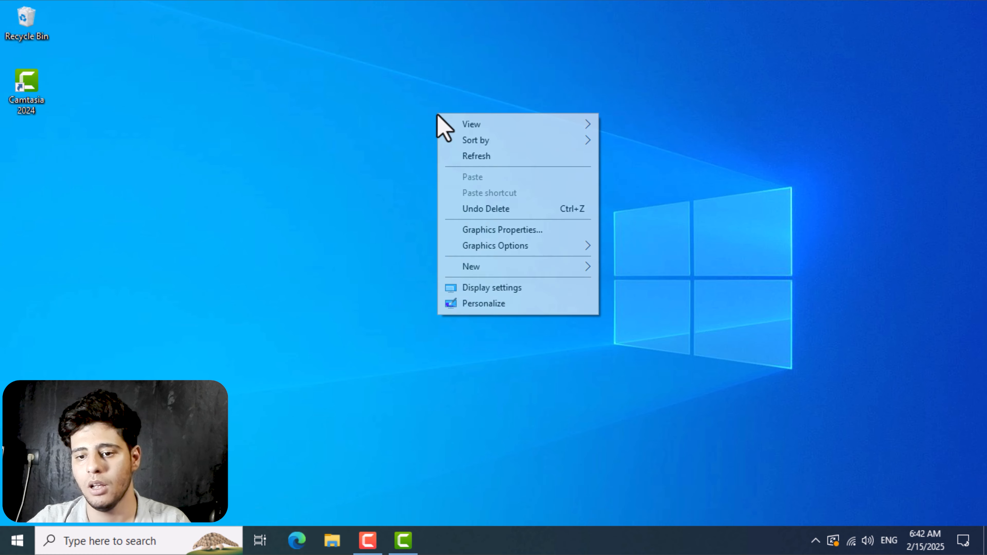
{"action": "mouse_move", "coordinate": [486, 124]}
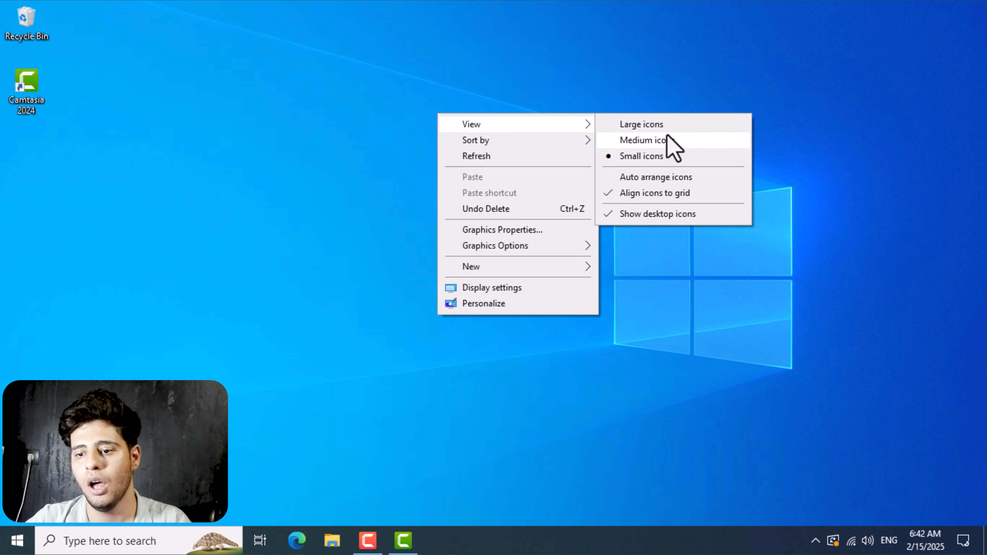
{"action": "left_click", "coordinate": [680, 180]}
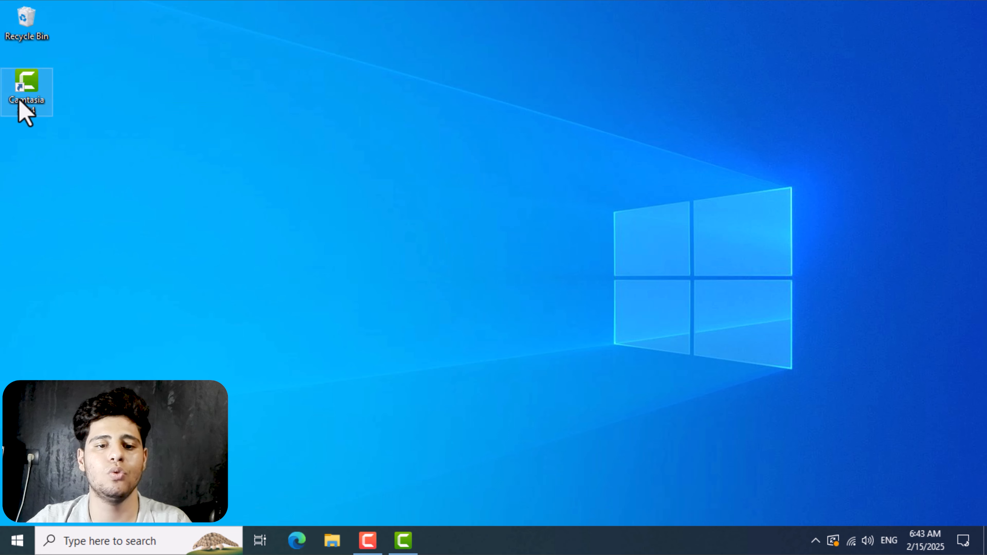
Step: Try to move the Camtasia 2024 and Recycle Bin icons across the desktop, and put Camtasia 2024 back below Recycle Bin
{"action": "left_click_drag", "start_coordinate": [20, 102], "coordinate": [773, 51]}
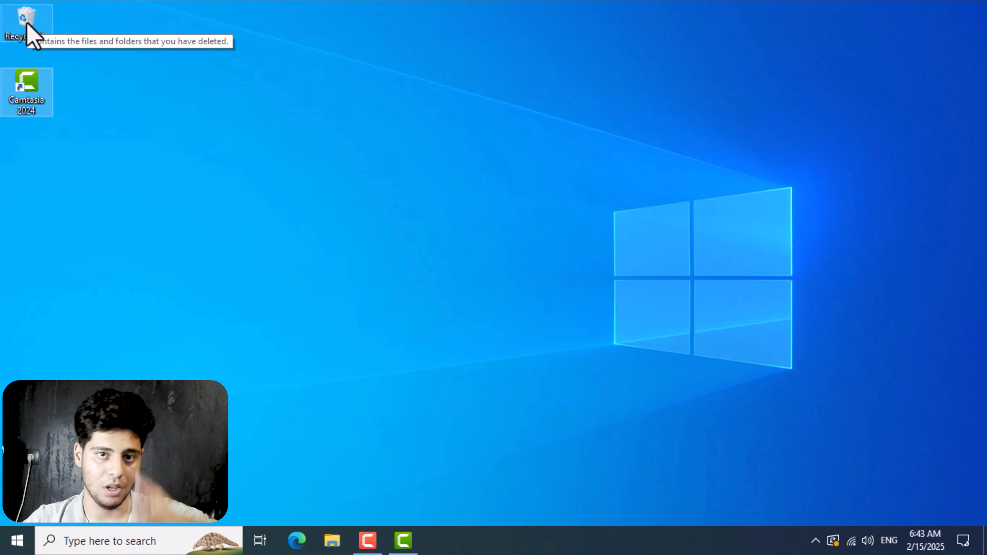
{"action": "left_click_drag", "start_coordinate": [27, 23], "coordinate": [695, 126]}
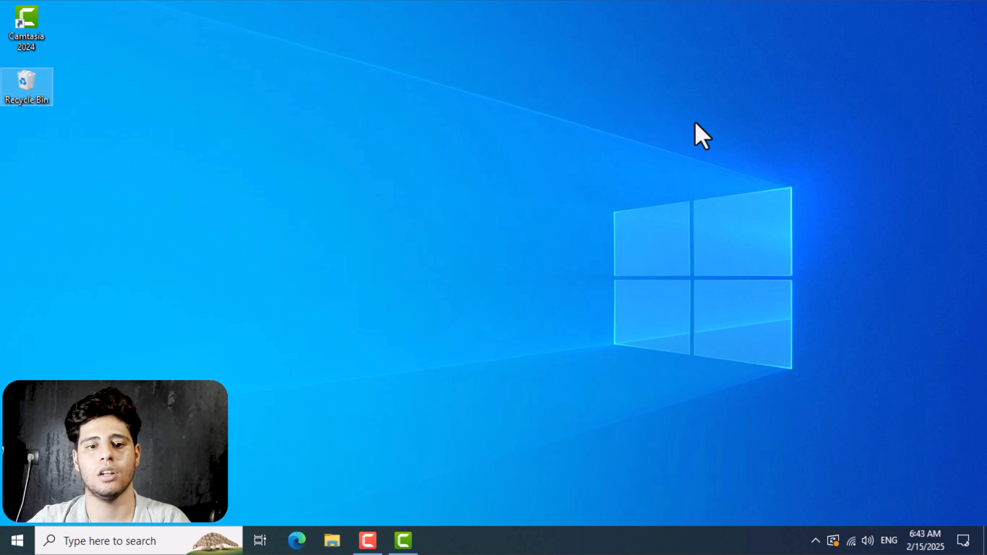
{"action": "left_click_drag", "start_coordinate": [39, 111], "coordinate": [59, 150]}
{"action": "left_click", "coordinate": [75, 41]}
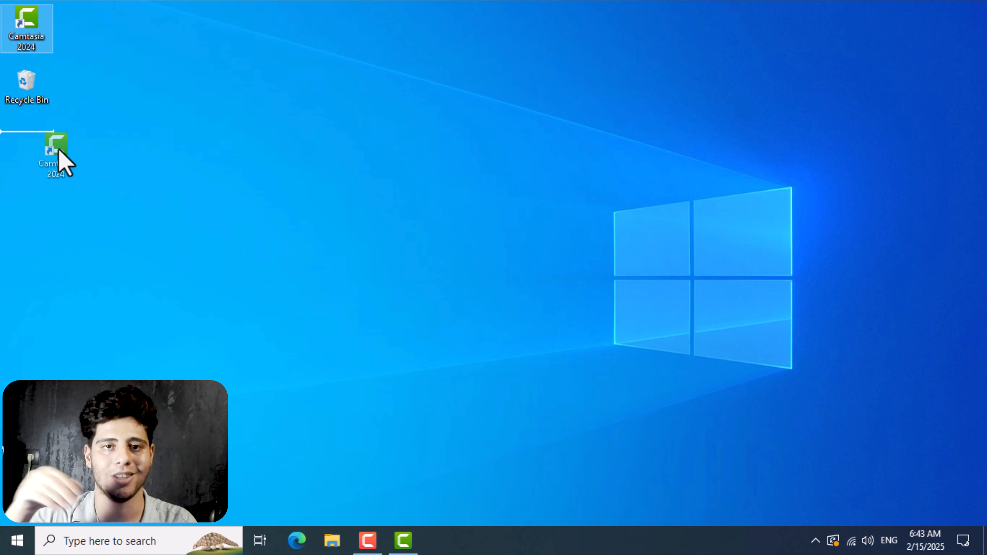
{"action": "left_click_drag", "start_coordinate": [58, 151], "coordinate": [59, 156]}
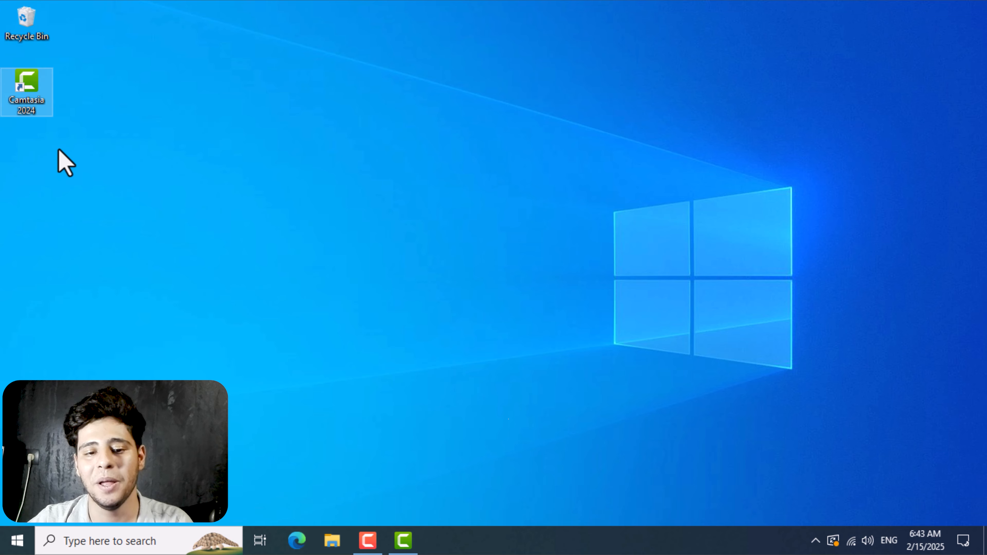
Step: Turn off Auto arrange icons for the desktop
{"action": "right_click", "coordinate": [410, 63]}
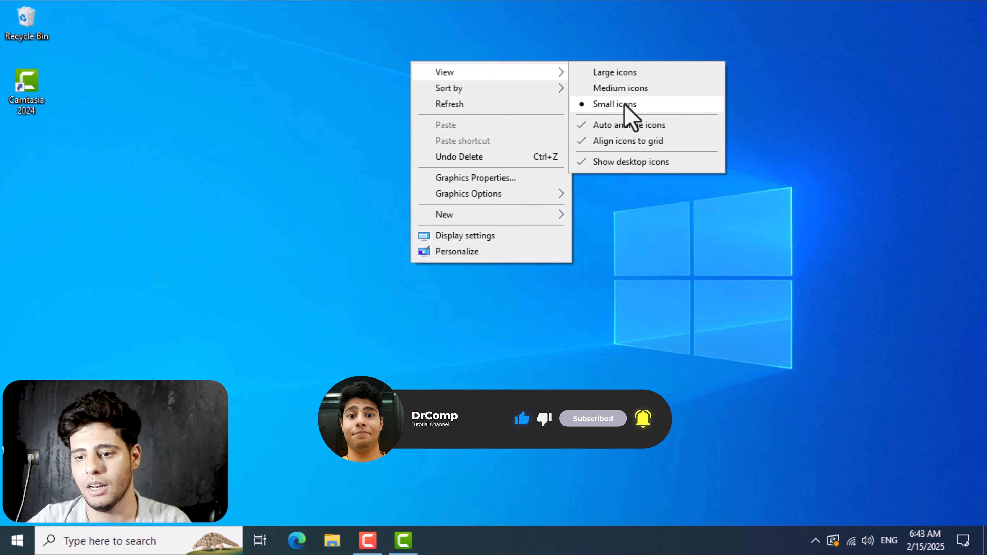
{"action": "left_click", "coordinate": [634, 141]}
Step: Turn off Align icons to grid and move Recycle Bin down so it overlaps the Camtasia 2024 icon
{"action": "right_click", "coordinate": [302, 115]}
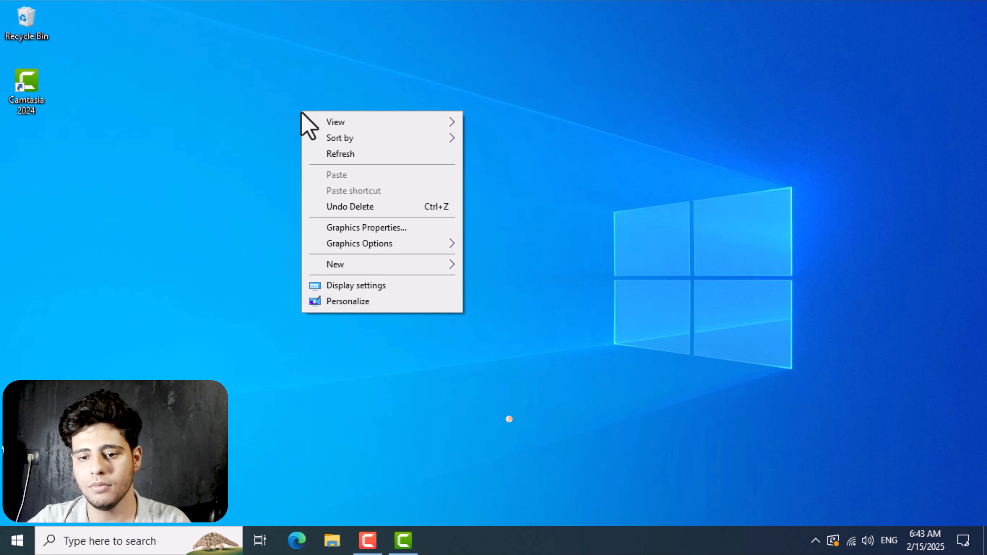
{"action": "mouse_move", "coordinate": [450, 122]}
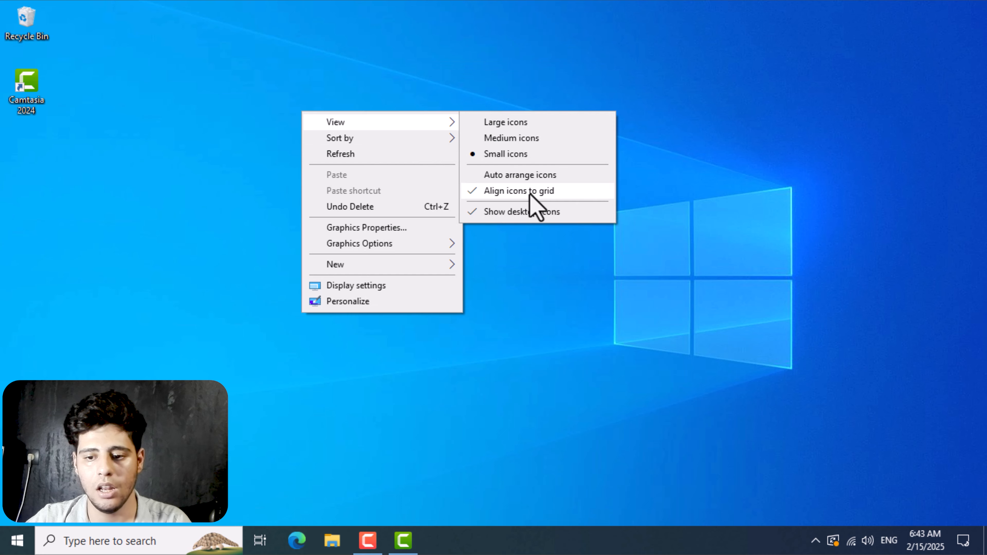
{"action": "left_click", "coordinate": [546, 192]}
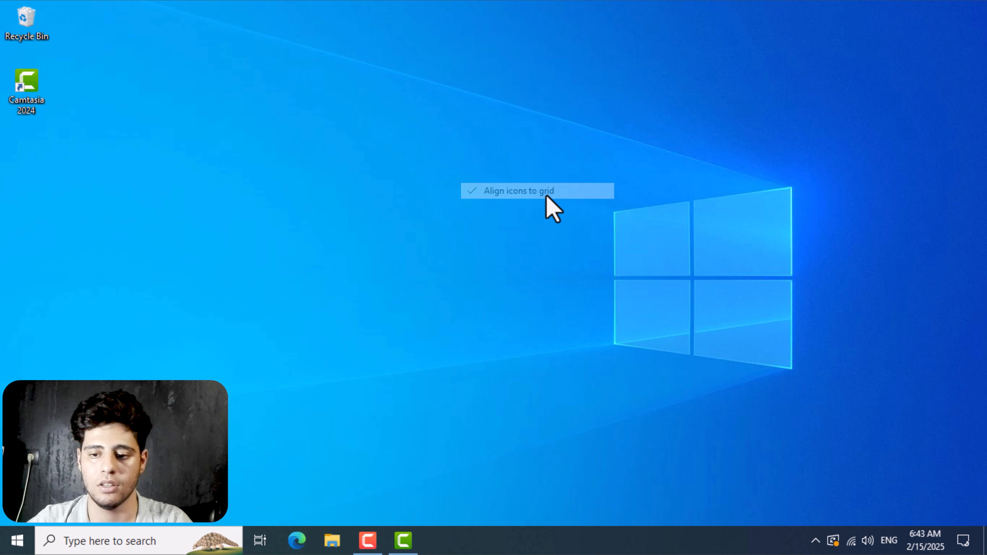
{"action": "left_click_drag", "start_coordinate": [39, 16], "coordinate": [64, 76]}
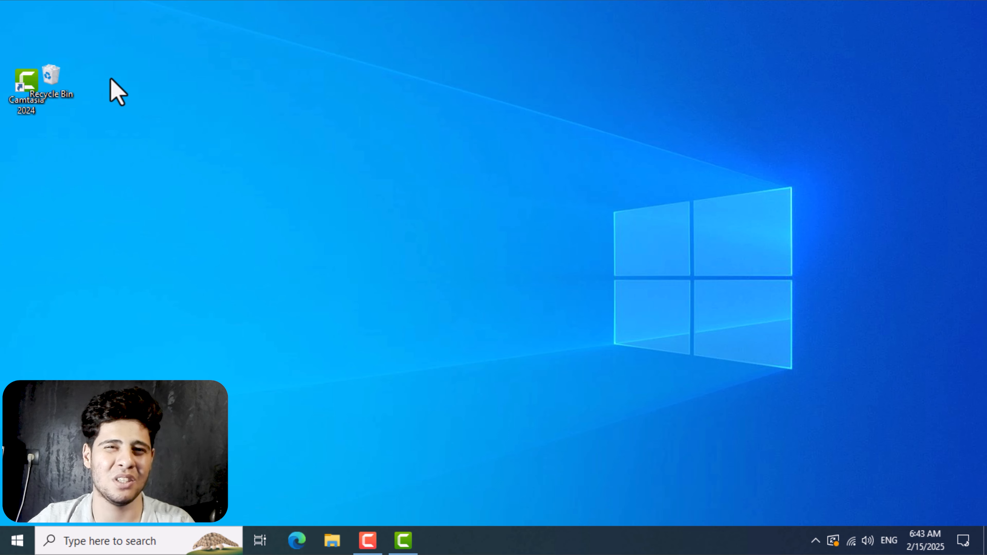
Step: Turn on Align icons to grid and move Recycle Bin and Camtasia 2024 together back to the upper corner of the desktop
{"action": "right_click", "coordinate": [285, 80]}
{"action": "mouse_move", "coordinate": [434, 95]}
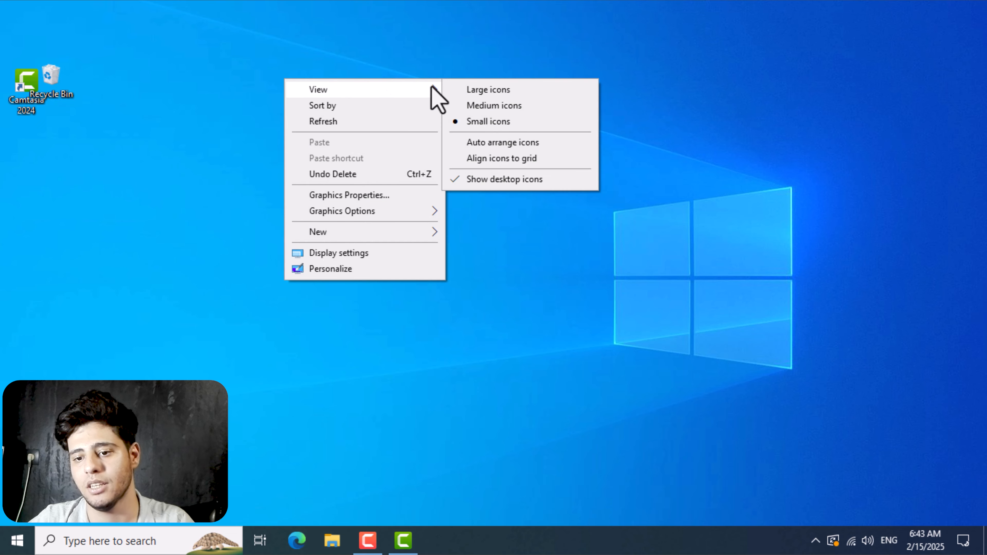
{"action": "left_click", "coordinate": [503, 160]}
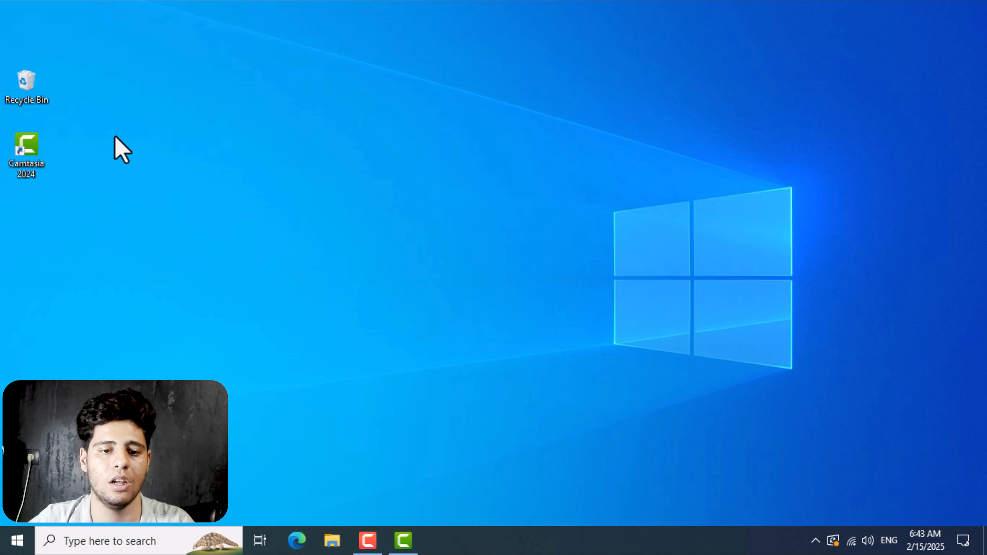
{"action": "left_click_drag", "start_coordinate": [112, 215], "coordinate": [25, 27]}
{"action": "left_click_drag", "start_coordinate": [37, 93], "coordinate": [33, 38]}
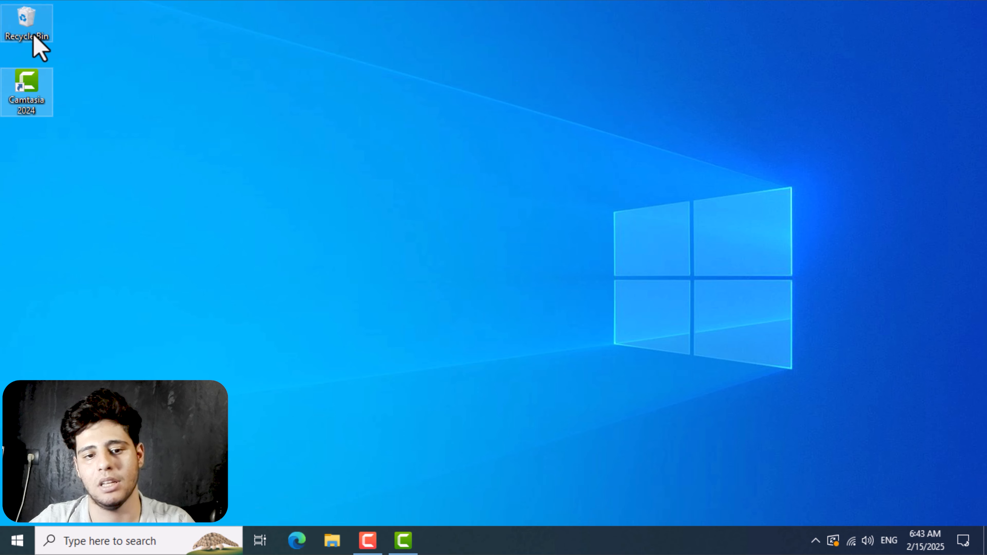
Step: Hide all desktop icons and show them again
{"action": "left_click", "coordinate": [143, 62]}
{"action": "right_click", "coordinate": [143, 55]}
{"action": "mouse_move", "coordinate": [151, 62]}
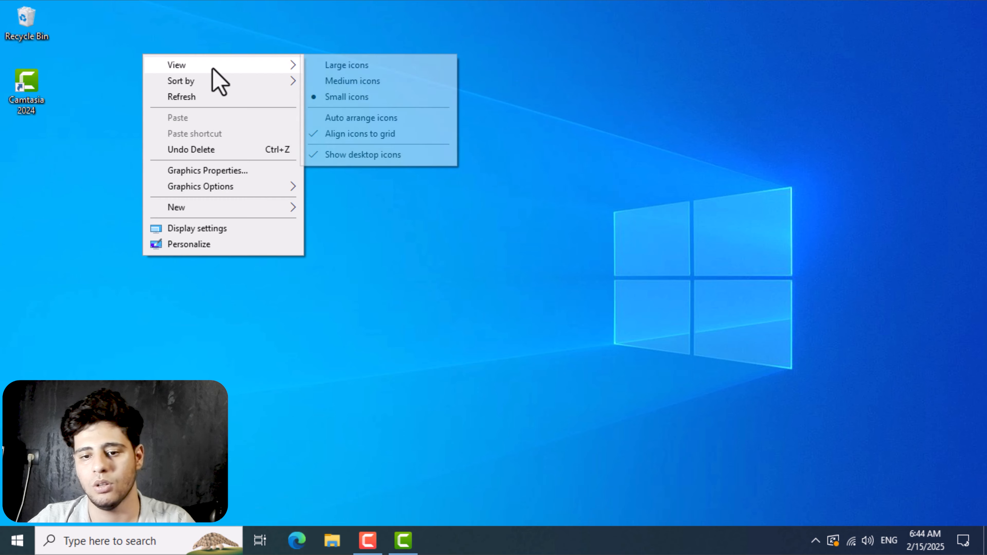
{"action": "left_click", "coordinate": [388, 164]}
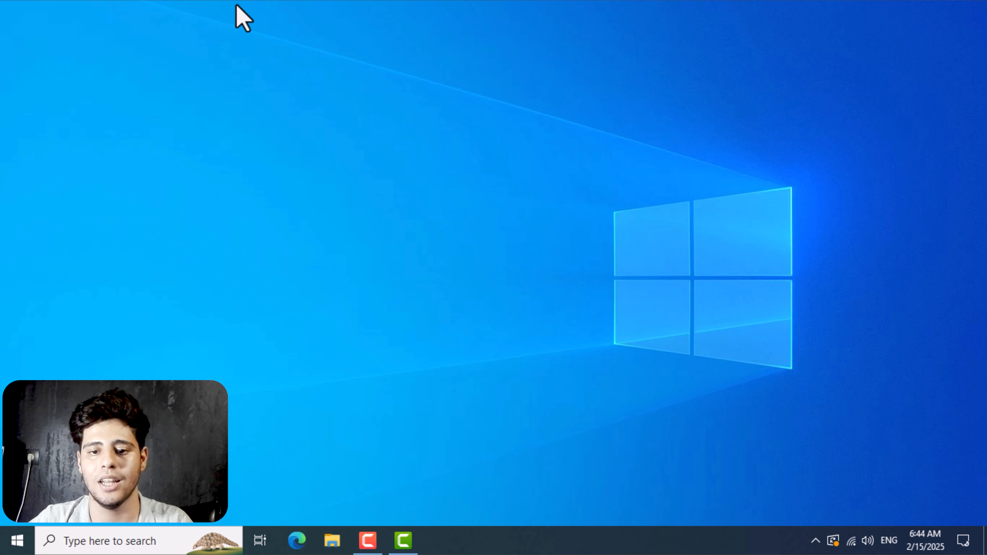
{"action": "right_click", "coordinate": [217, 85]}
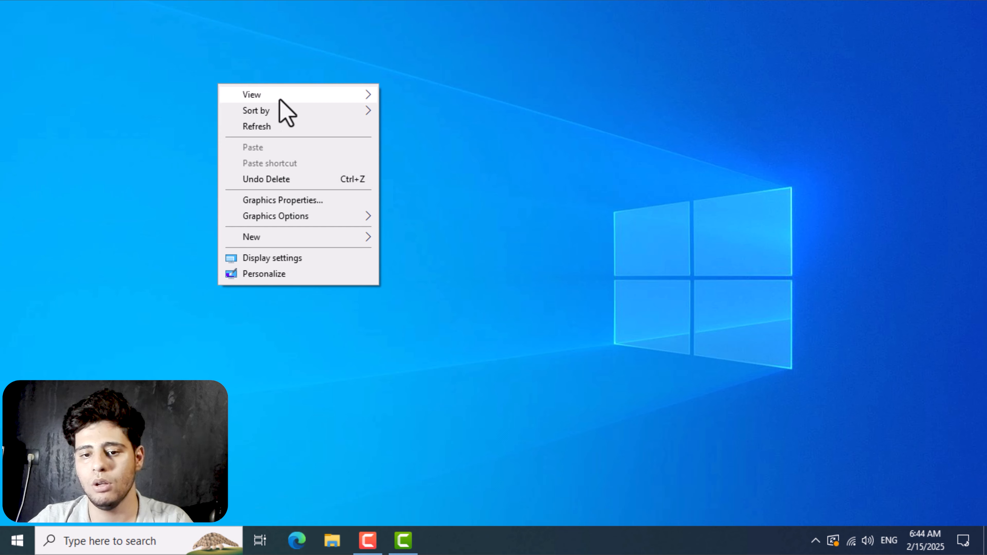
{"action": "mouse_move", "coordinate": [284, 100]}
{"action": "left_click", "coordinate": [434, 184]}
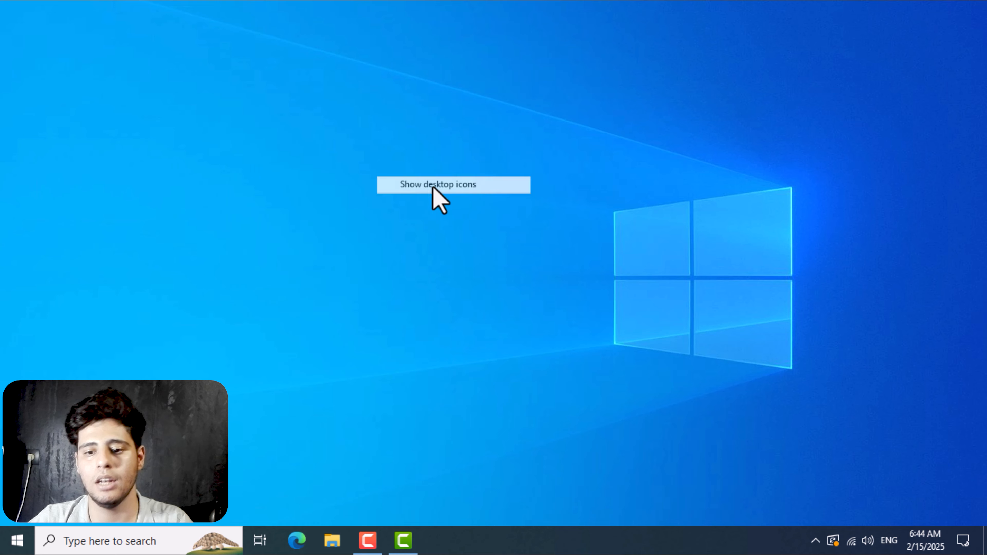
Step: Refresh the desktop
{"action": "right_click", "coordinate": [320, 59]}
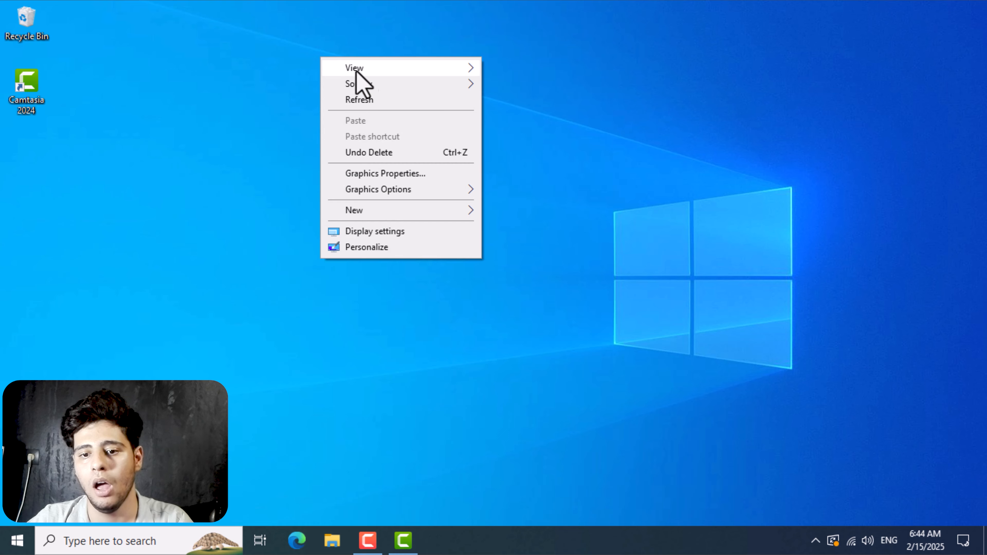
{"action": "mouse_move", "coordinate": [373, 85]}
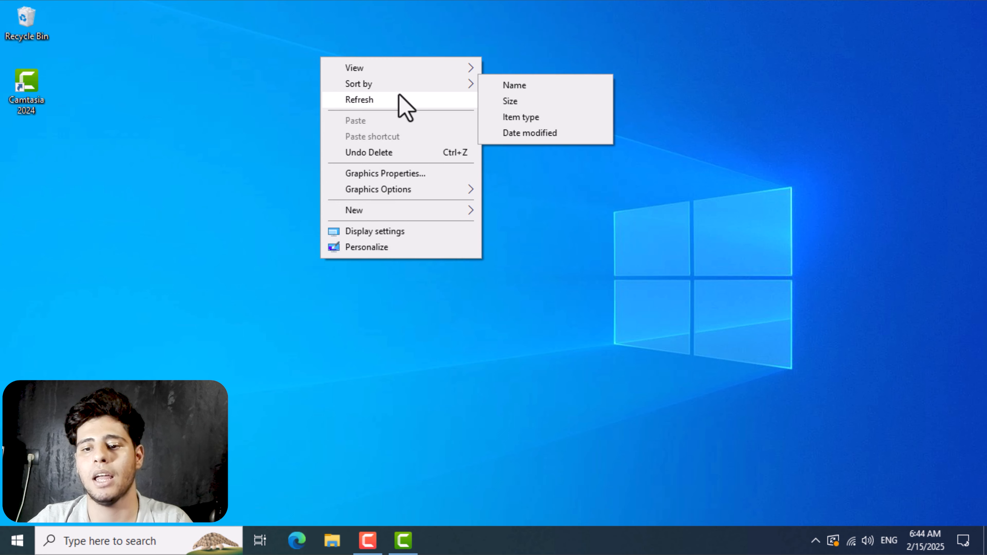
{"action": "left_click", "coordinate": [376, 101]}
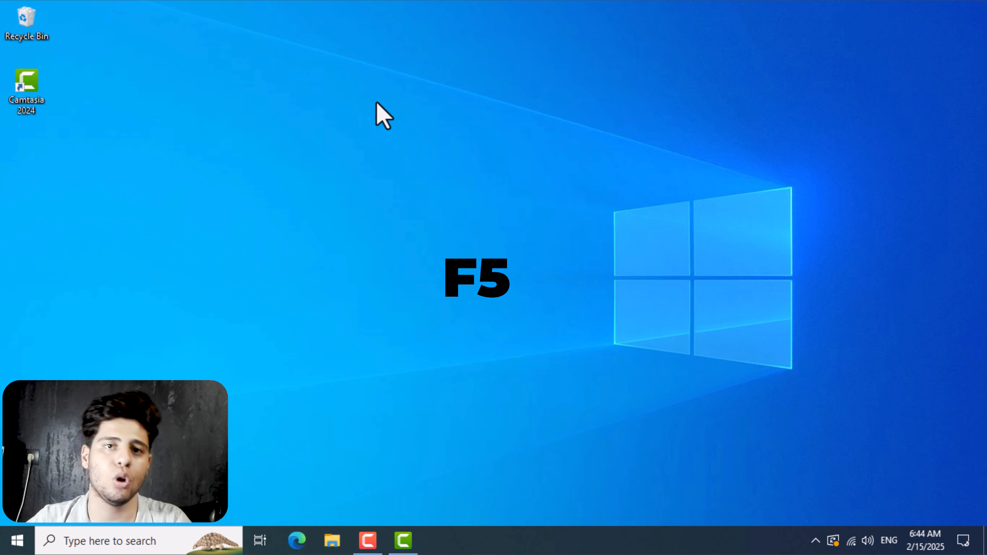
Step: Create a new folder on the desktop above the existing new folders, keeping its default name
{"action": "right_click", "coordinate": [376, 102]}
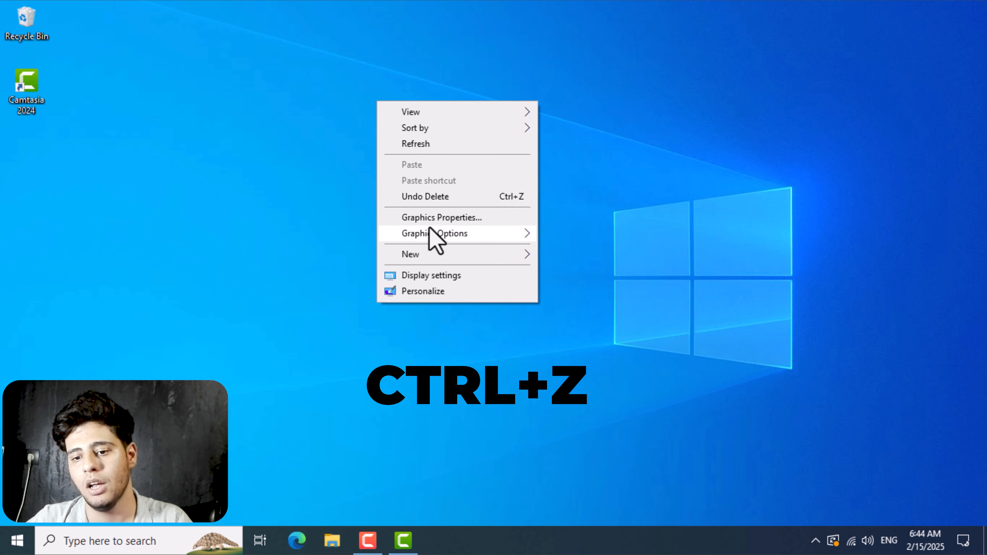
{"action": "mouse_move", "coordinate": [426, 233]}
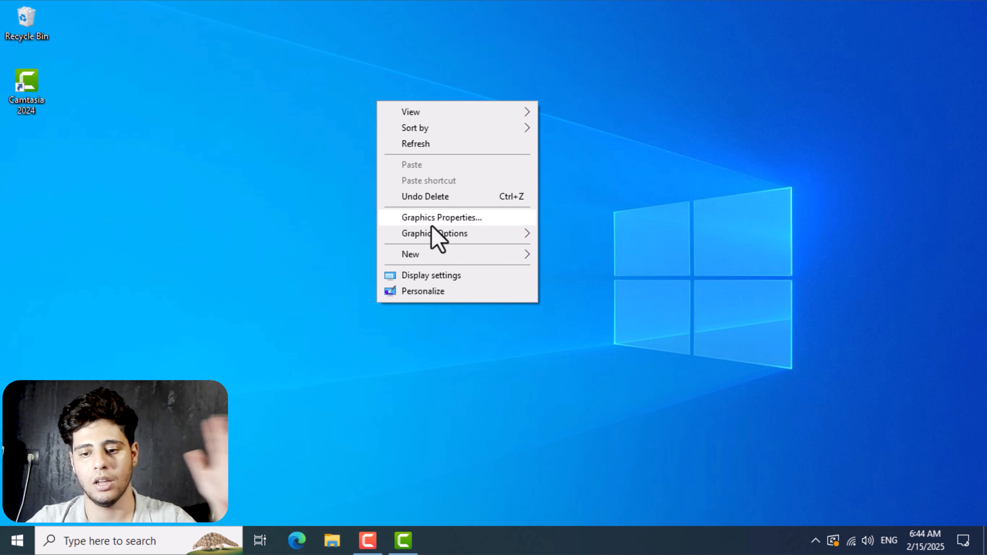
{"action": "mouse_move", "coordinate": [442, 256]}
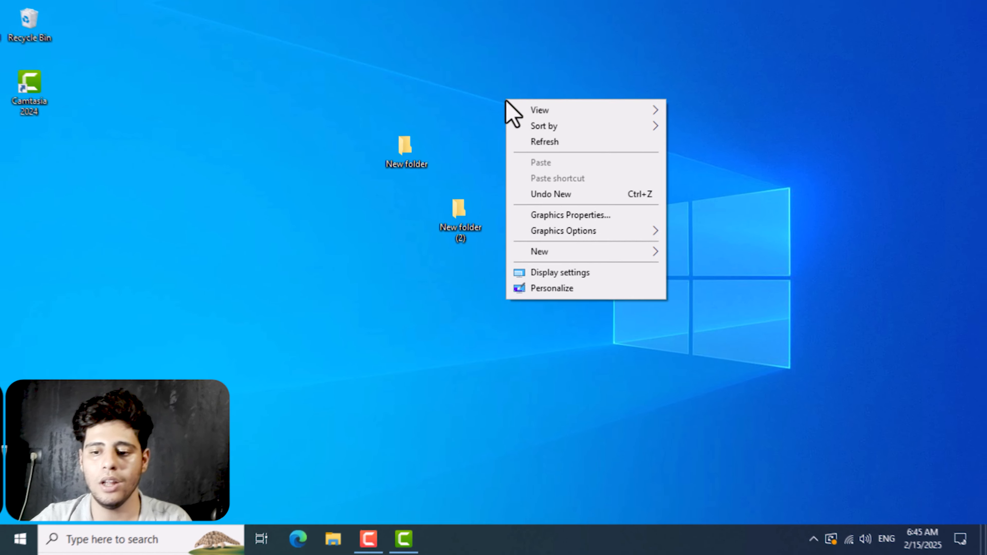
{"action": "mouse_move", "coordinate": [633, 261]}
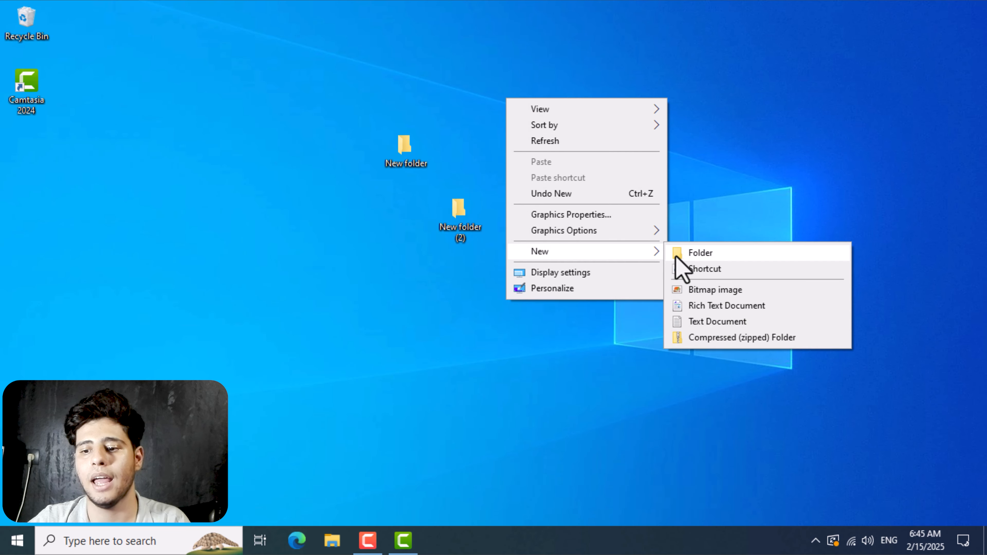
{"action": "left_click", "coordinate": [684, 258]}
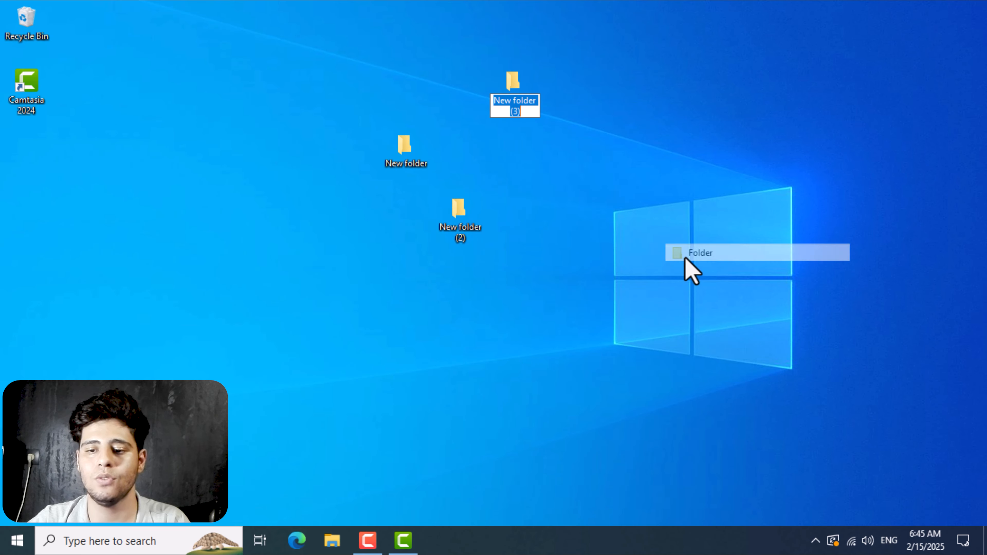
{"action": "key", "text": "Return"}
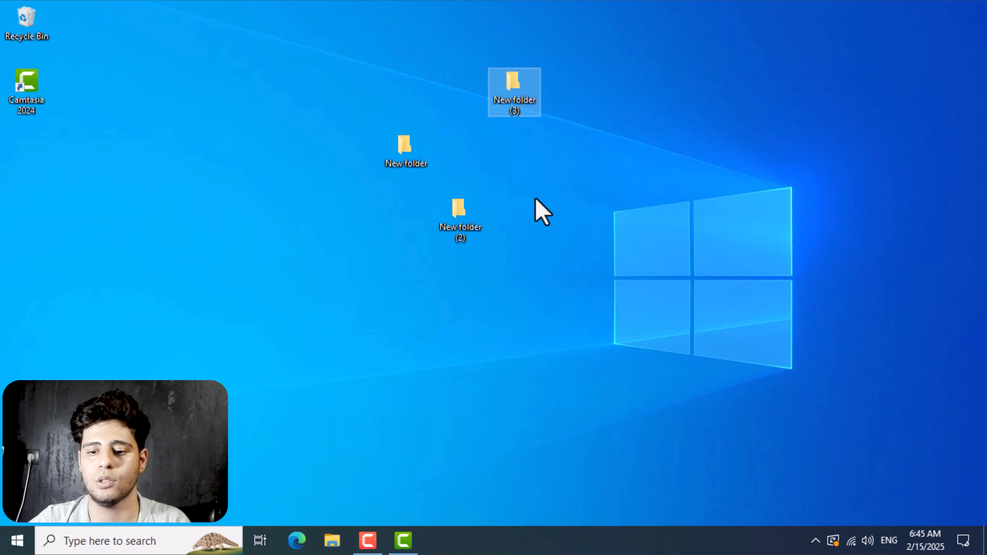
Step: Create another new folder on the desktop and place it beside New folder (2)
{"action": "left_click_drag", "start_coordinate": [522, 290], "coordinate": [336, 8]}
{"action": "left_click", "coordinate": [503, 189]}
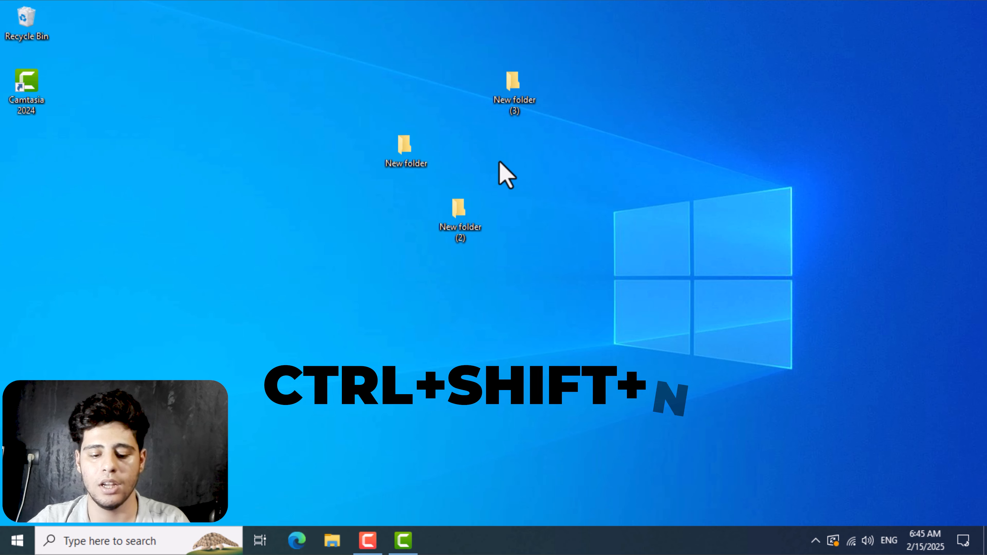
{"action": "key", "text": "ctrl+shift+n"}
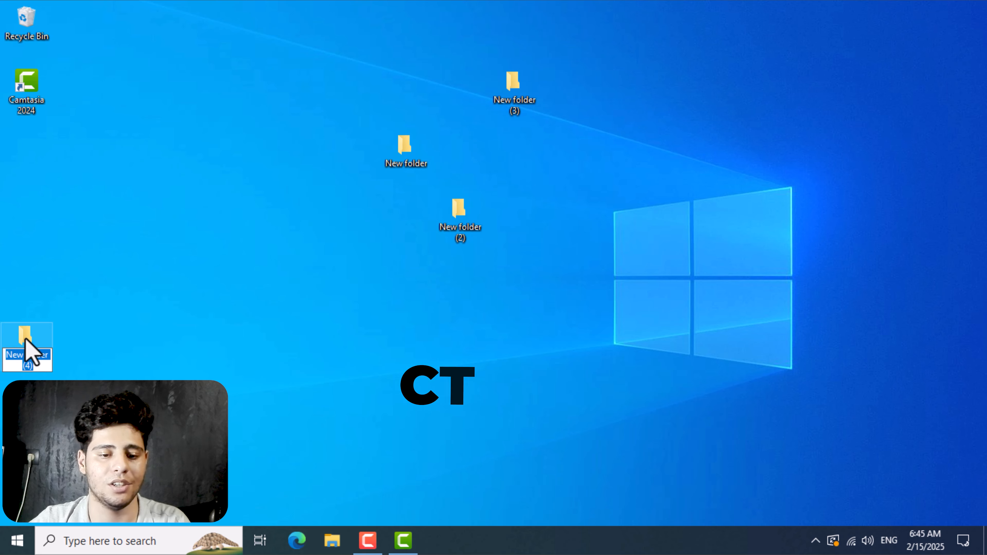
{"action": "left_click_drag", "start_coordinate": [26, 346], "coordinate": [520, 189]}
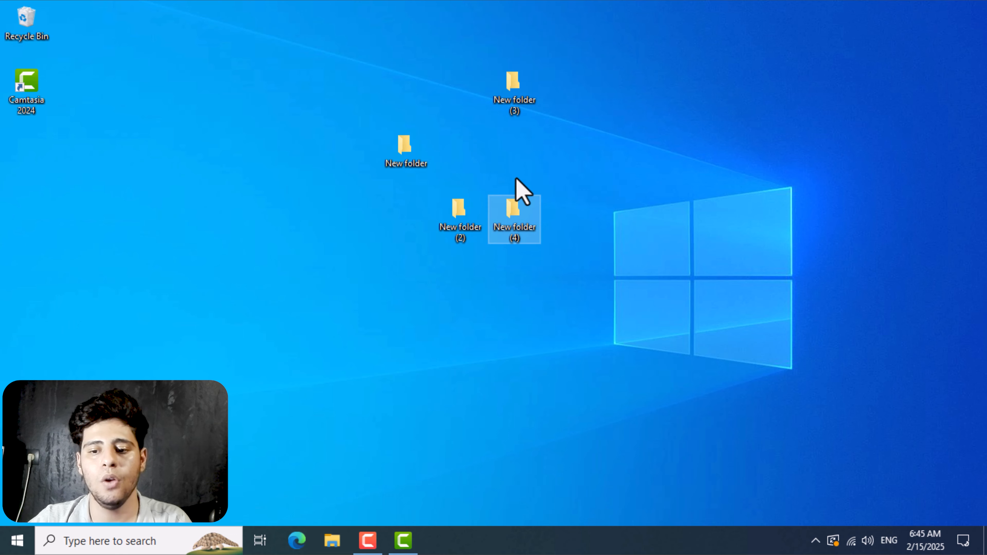
{"action": "right_click", "coordinate": [507, 233]}
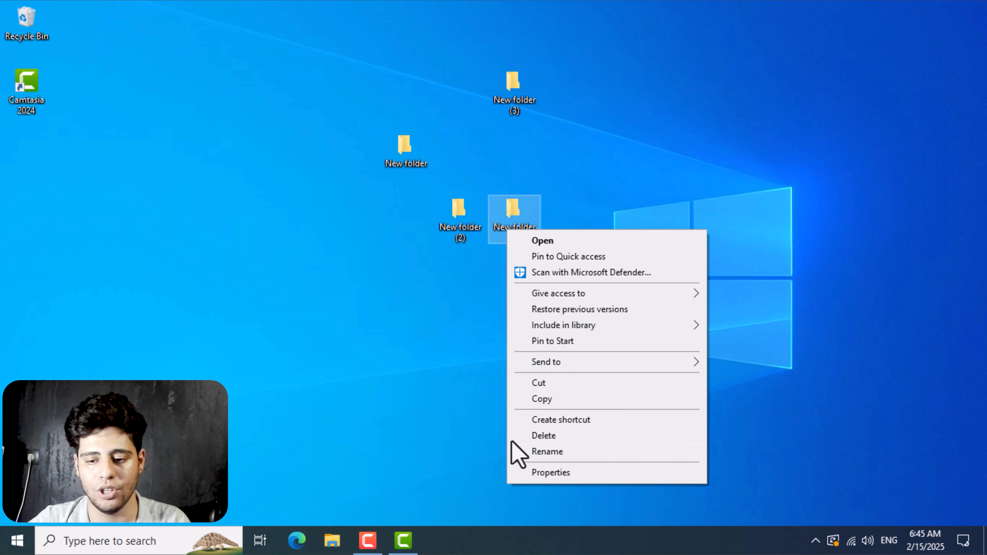
{"action": "left_click", "coordinate": [495, 319]}
{"action": "left_click", "coordinate": [496, 311]}
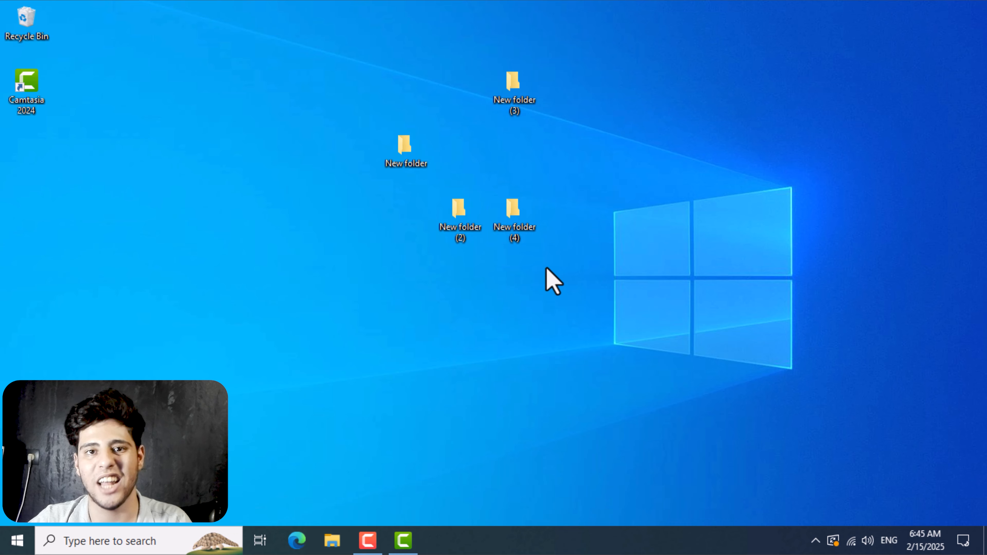
Step: Rename New folder (4) to "uyuyu"
{"action": "left_click", "coordinate": [517, 225]}
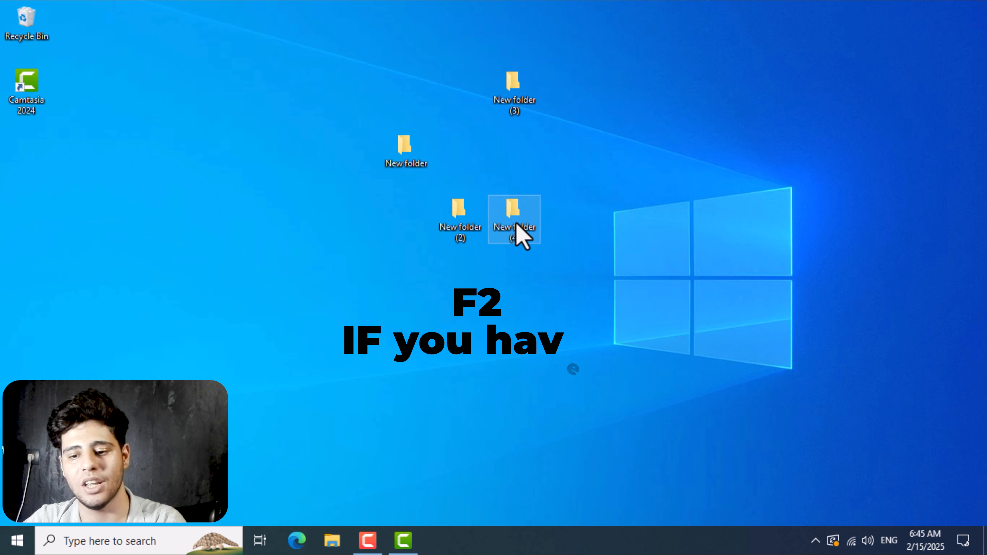
{"action": "key", "text": "F2"}
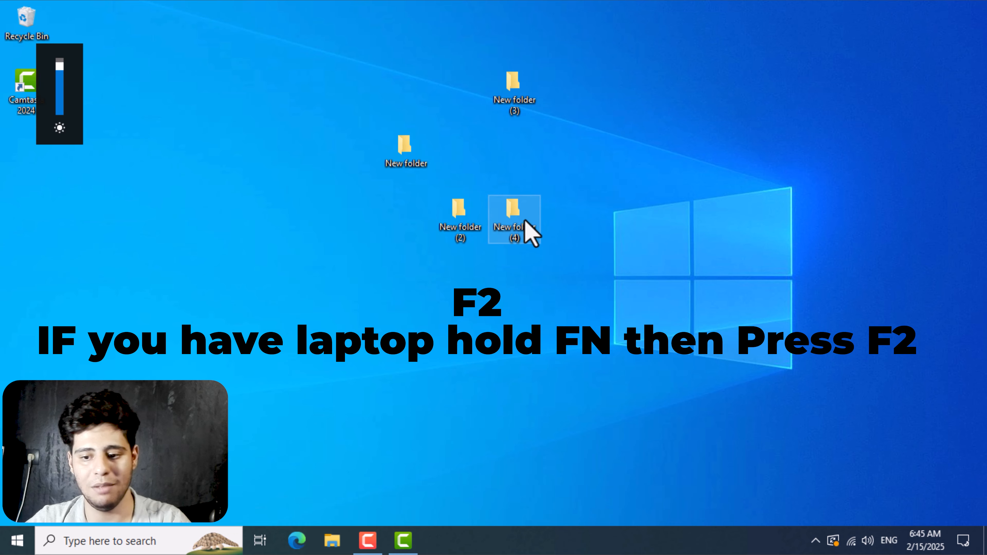
{"action": "key", "text": "F2"}
{"action": "key", "text": "Return"}
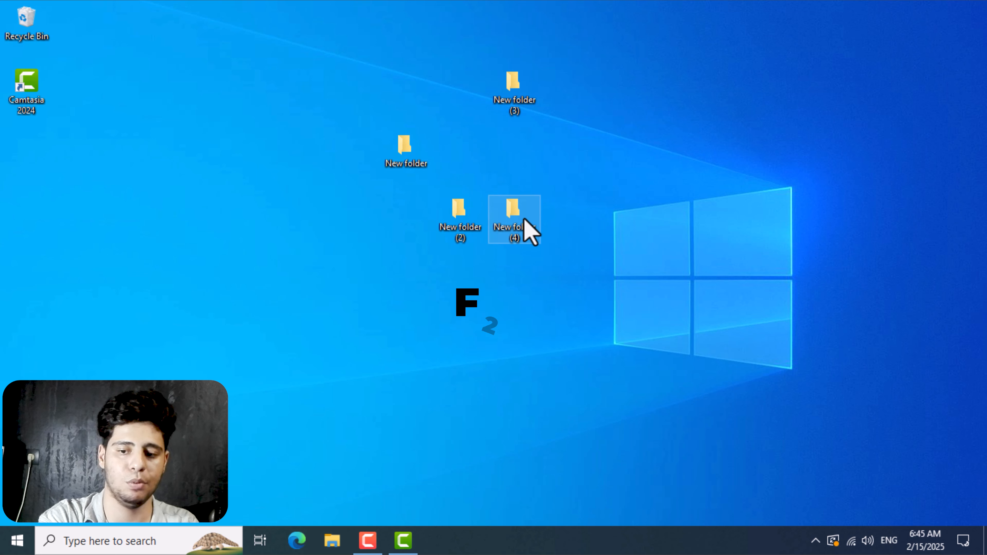
{"action": "key", "text": "F2"}
{"action": "type", "text": "uyuy"}
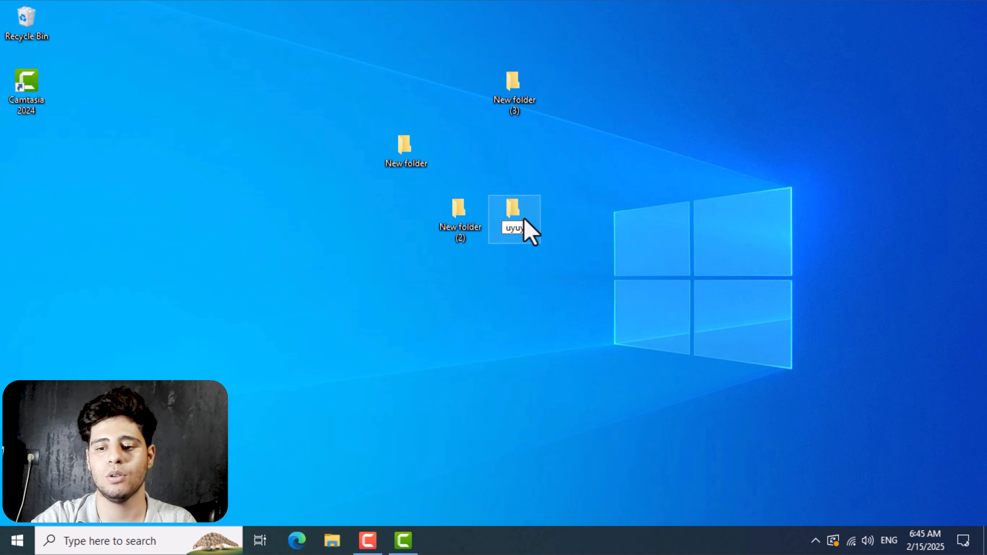
{"action": "key", "text": "Return"}
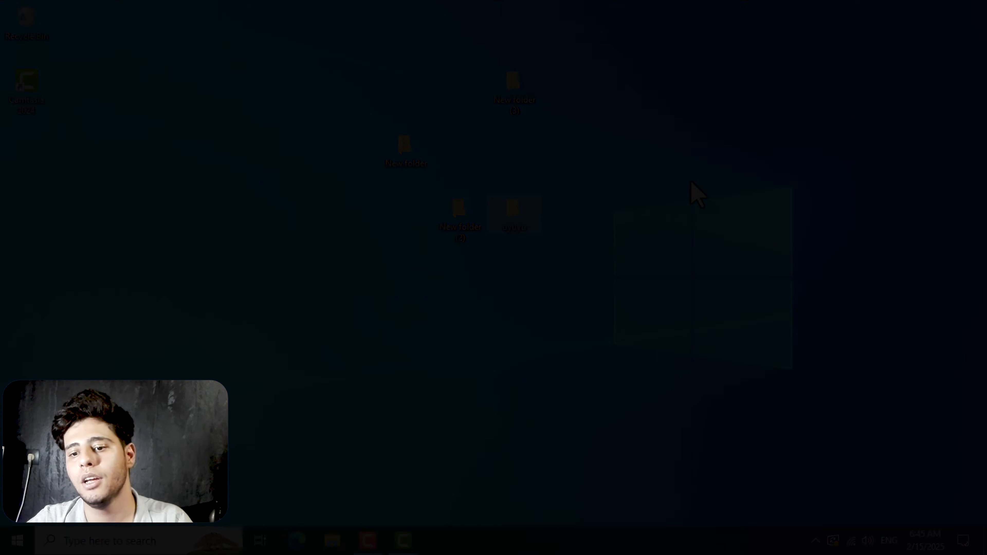
{"action": "left_click", "coordinate": [670, 195]}
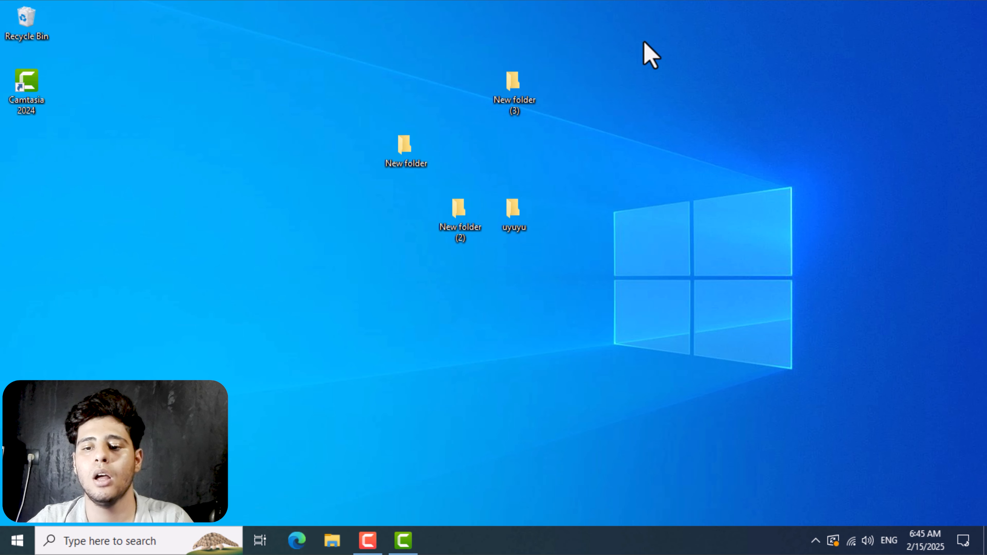
Step: Select New folder, New folder (2), New folder (3) and uyuyu, and move them all into the Recycle Bin
{"action": "left_click_drag", "start_coordinate": [644, 42], "coordinate": [321, 320]}
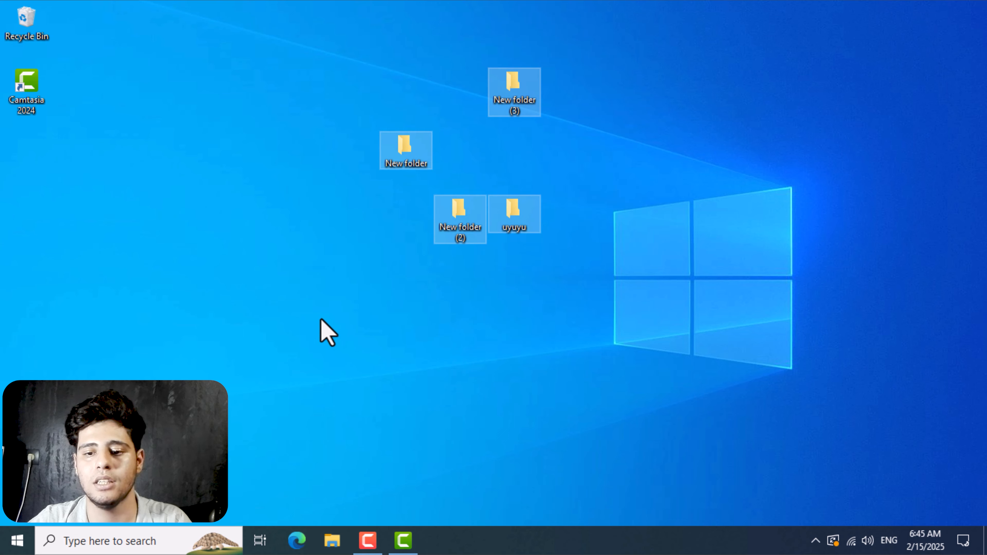
{"action": "left_click_drag", "start_coordinate": [654, 24], "coordinate": [308, 330]}
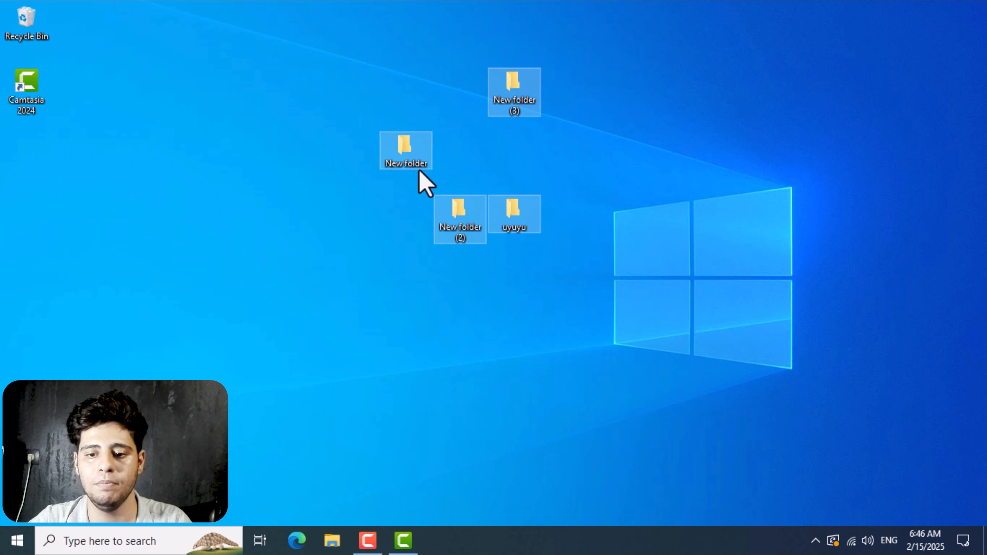
{"action": "left_click_drag", "start_coordinate": [416, 170], "coordinate": [41, 30]}
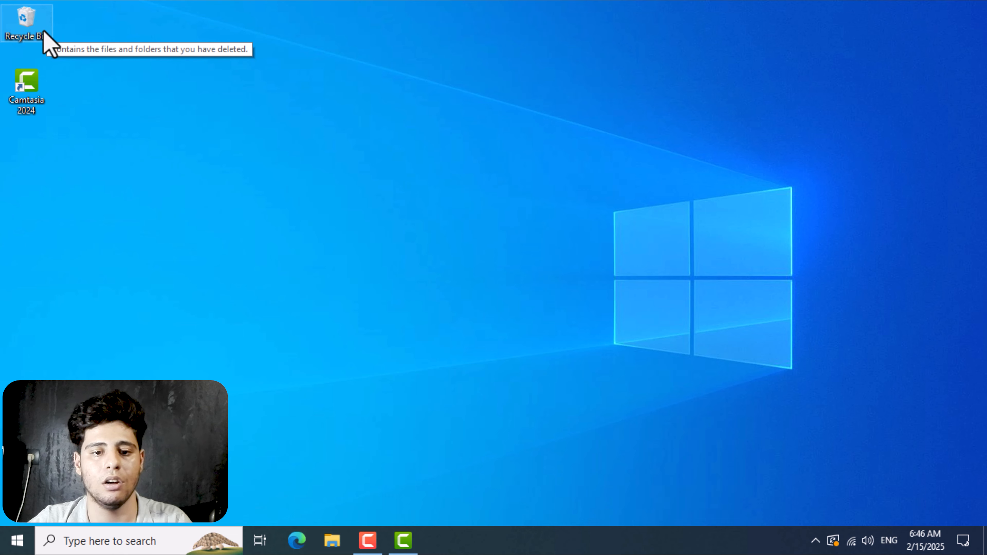
Step: Empty the Recycle Bin, permanently deleting all of its items
{"action": "right_click", "coordinate": [44, 31]}
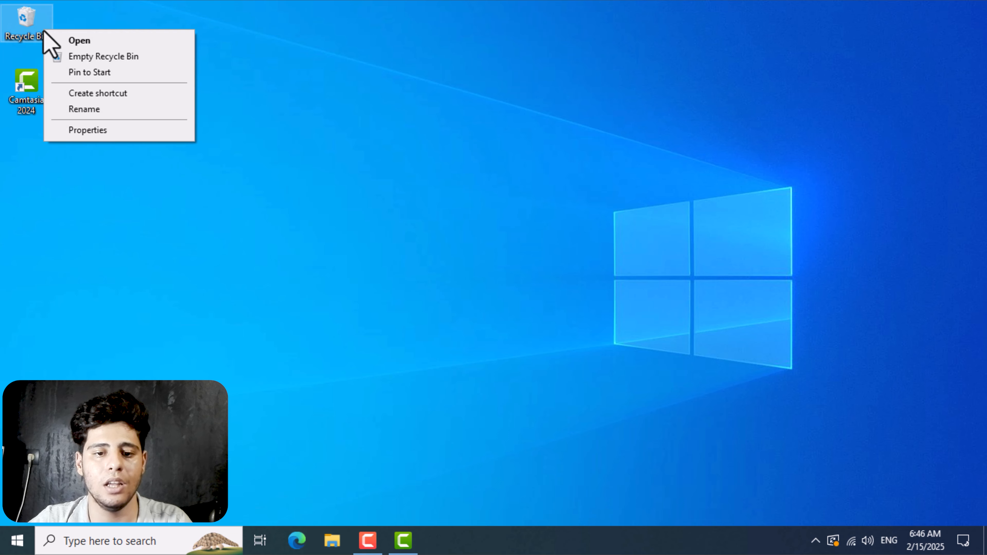
{"action": "left_click", "coordinate": [65, 55]}
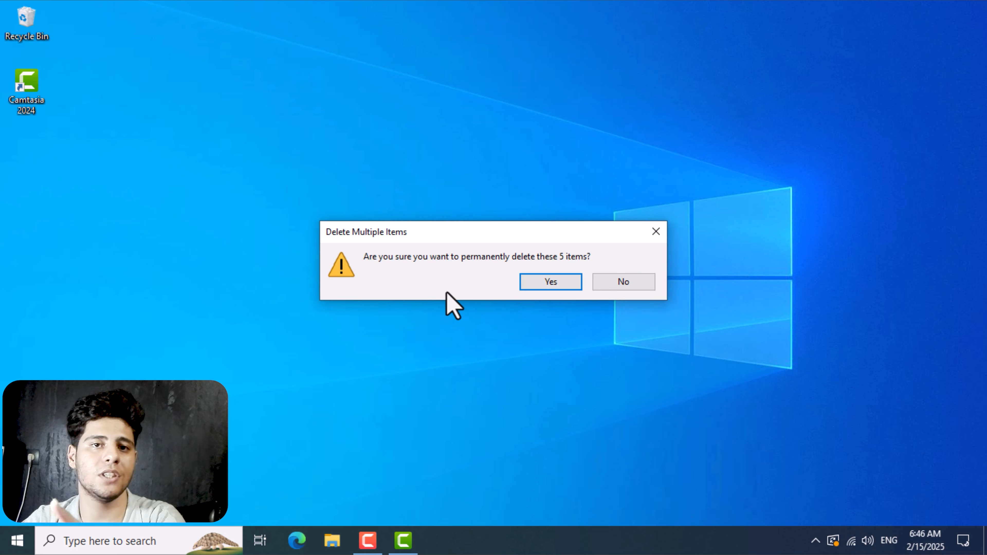
{"action": "left_click", "coordinate": [572, 279]}
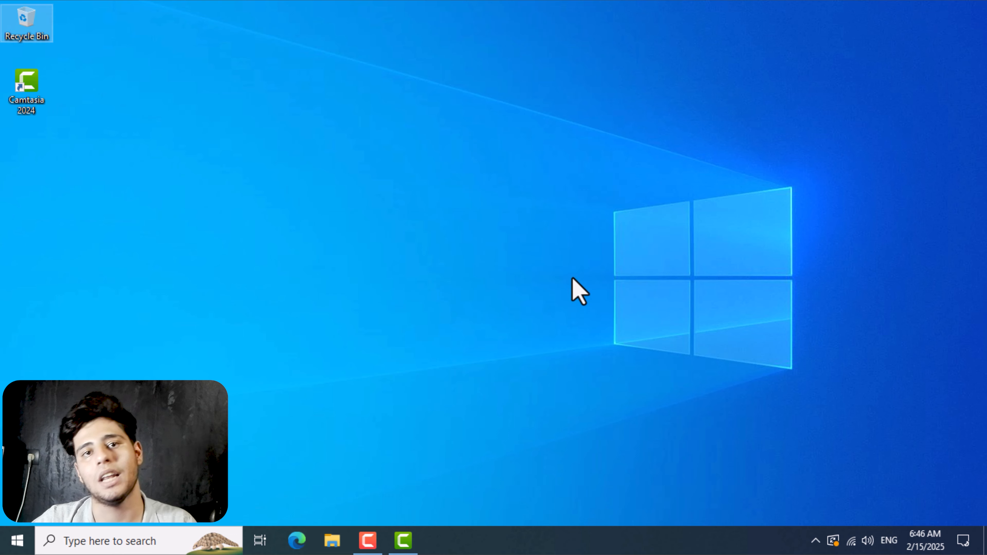
{"action": "left_click", "coordinate": [353, 148]}
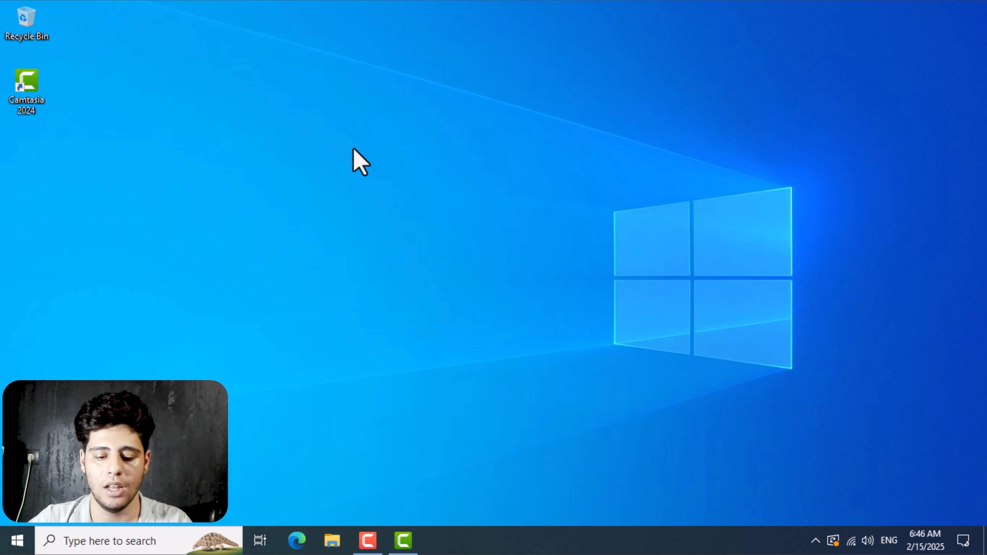
Step: Create a new folder on the desktop with its default name and move it into the Recycle Bin
{"action": "key", "text": "ctrl+shift+n"}
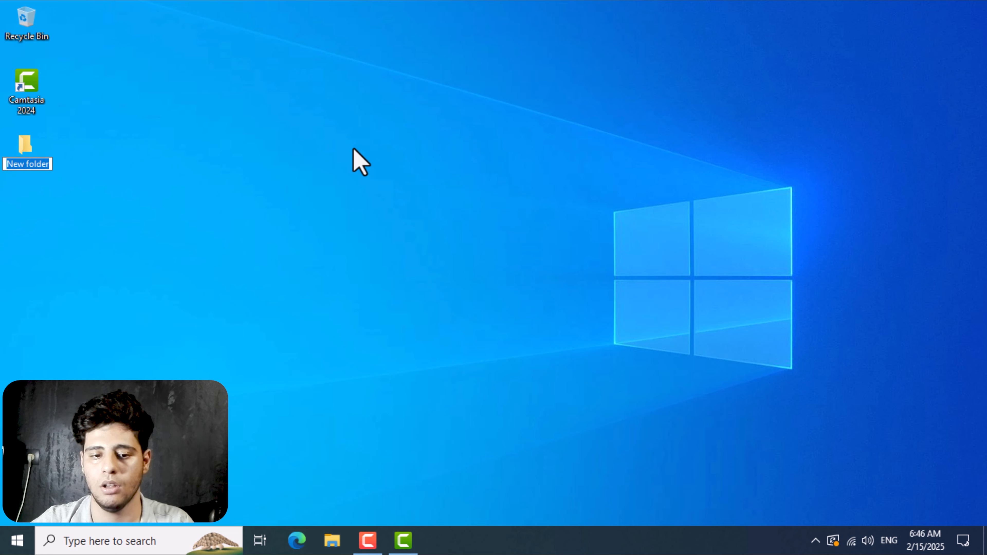
{"action": "key", "text": "Return"}
{"action": "left_click_drag", "start_coordinate": [40, 158], "coordinate": [33, 34]}
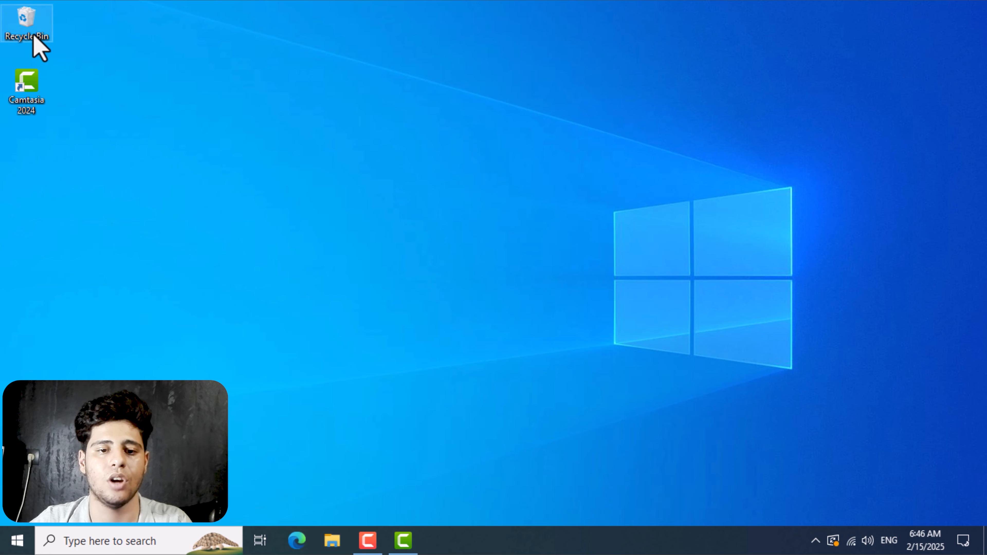
Step: Open the Recycle Bin and view the properties of the deleted New folder, closing them without changes
{"action": "double_click", "coordinate": [33, 16]}
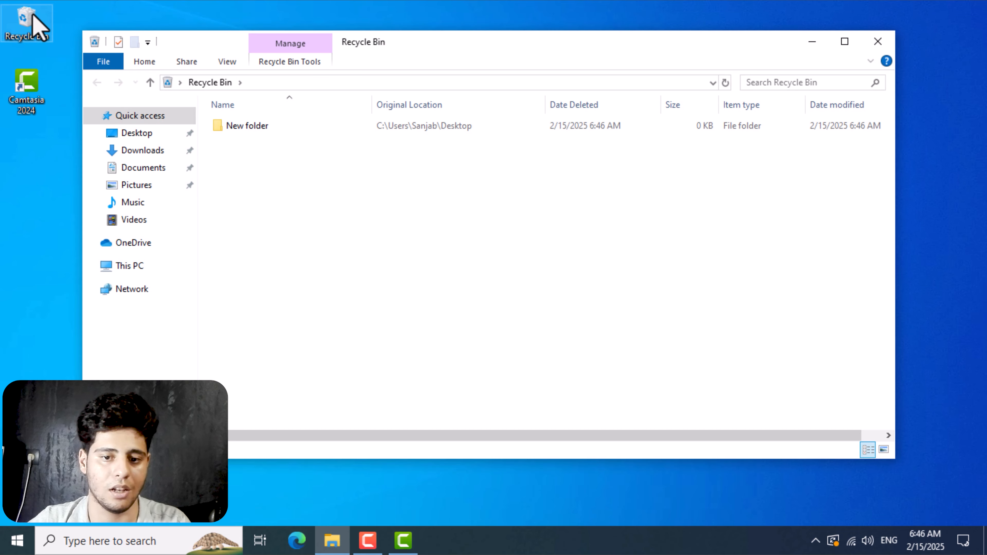
{"action": "left_click_drag", "start_coordinate": [340, 141], "coordinate": [299, 124]}
{"action": "right_click", "coordinate": [299, 124]}
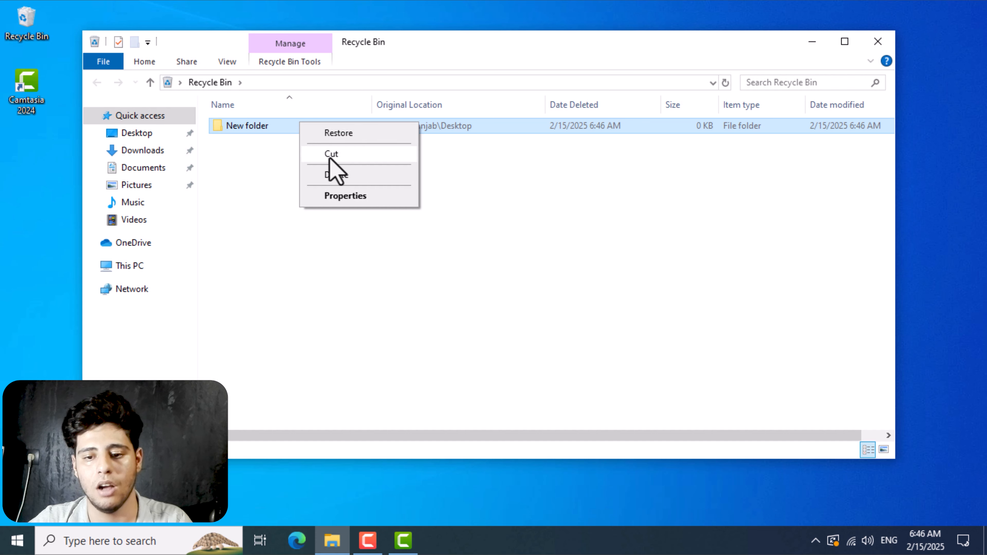
{"action": "left_click", "coordinate": [342, 198]}
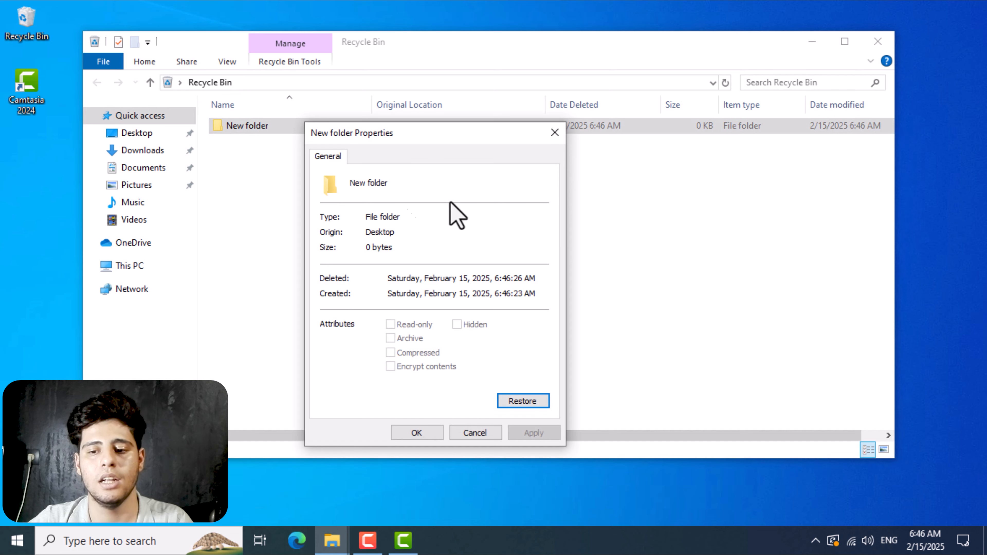
{"action": "left_click", "coordinate": [555, 133]}
Step: Move New folder out of the Recycle Bin onto the desktop, close the bin window, and place the folder near the desktop's middle
{"action": "left_click_drag", "start_coordinate": [381, 132], "coordinate": [950, 238]}
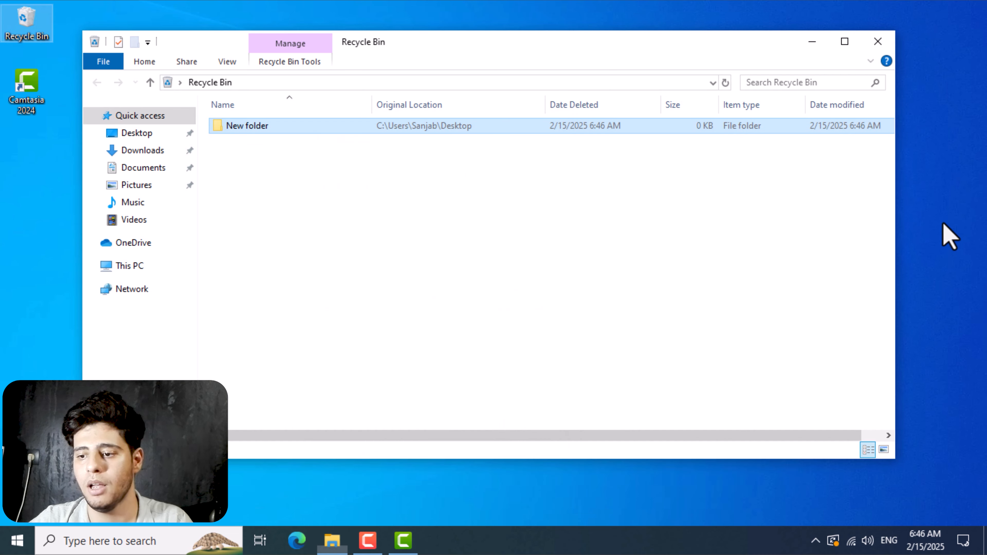
{"action": "left_click", "coordinate": [877, 42]}
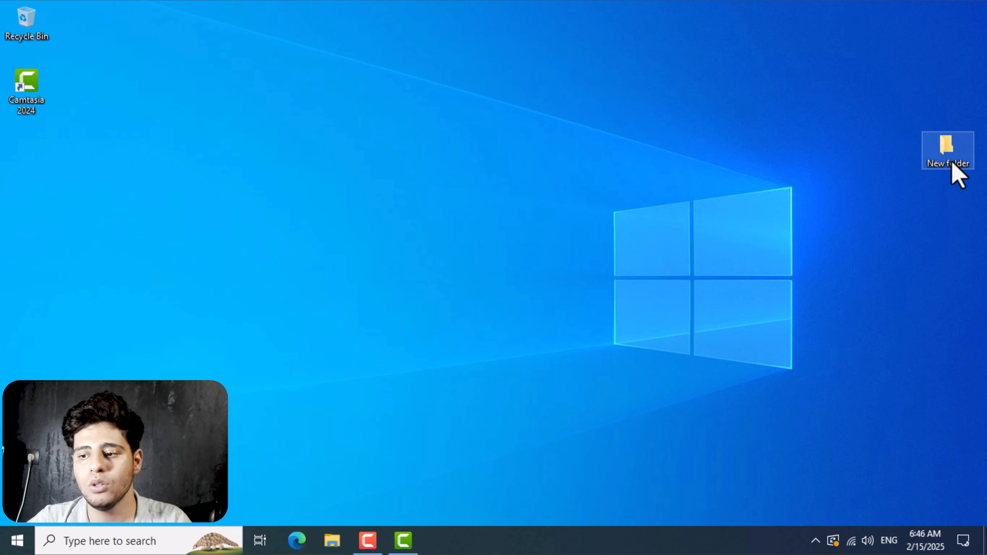
{"action": "mouse_move", "coordinate": [951, 160]}
{"action": "left_mouse_down"}
{"action": "mouse_move", "coordinate": [608, 148]}
{"action": "mouse_move", "coordinate": [579, 149]}
{"action": "mouse_move", "coordinate": [574, 159]}
{"action": "left_mouse_up"}
Step: Permanently delete New folder from the desktop, bypassing the Recycle Bin
{"action": "mouse_move", "coordinate": [690, 71]}
{"action": "left_mouse_down"}
{"action": "mouse_move", "coordinate": [572, 192]}
{"action": "mouse_move", "coordinate": [509, 238]}
{"action": "mouse_move", "coordinate": [505, 229]}
{"action": "left_mouse_up"}
{"action": "left_click", "coordinate": [505, 228]}
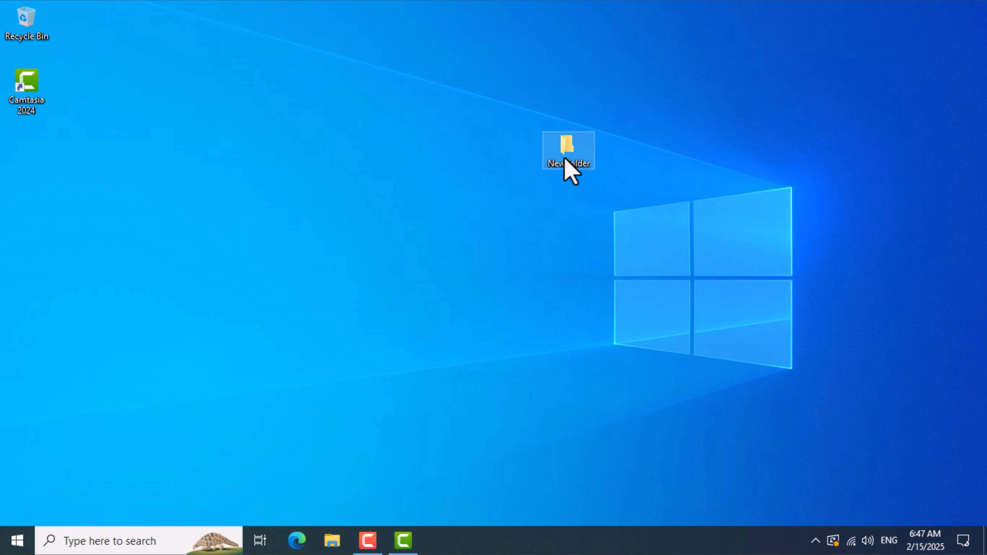
{"action": "key", "text": "shift+Delete"}
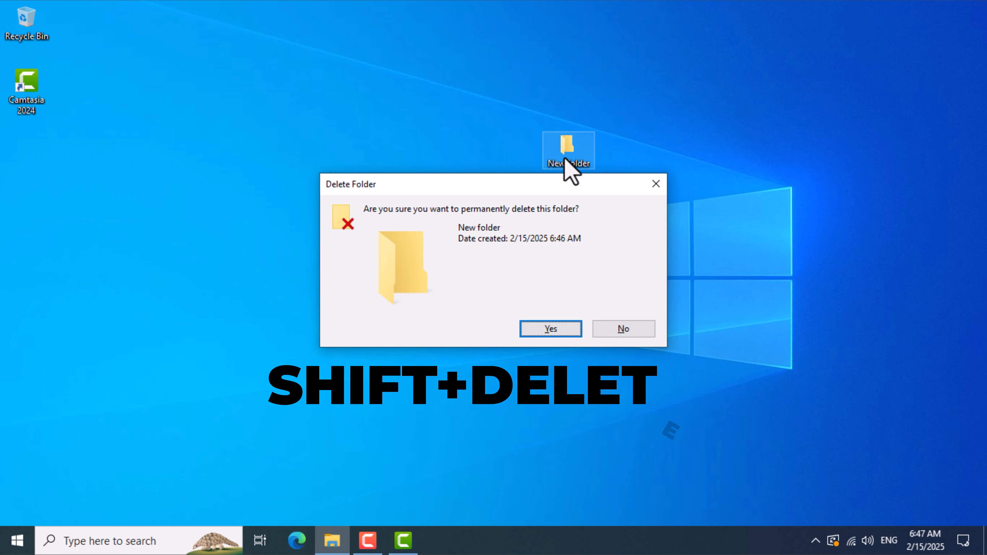
{"action": "key", "text": "Return"}
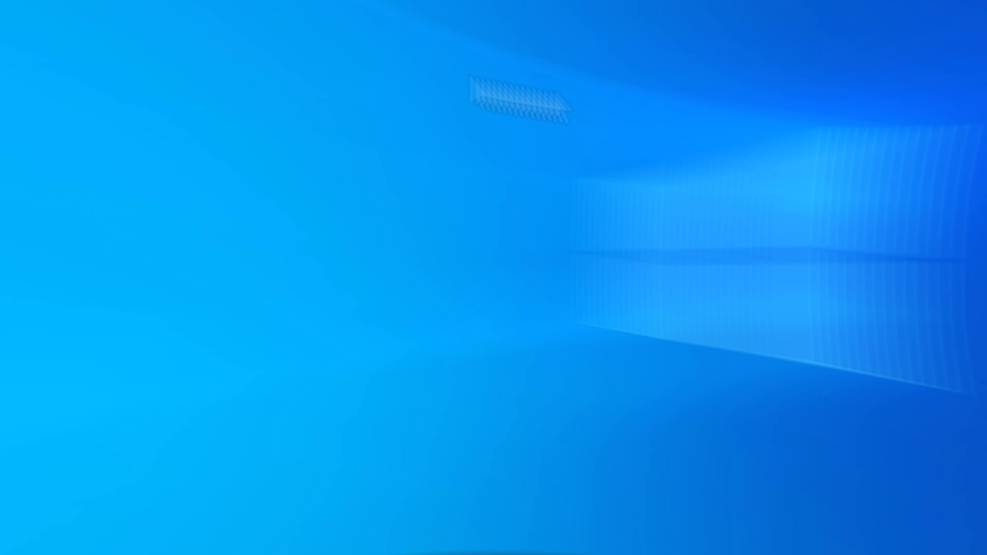
Step: Open the desktop's Personalization settings and set the background to the gray rock-face picture
{"action": "right_click", "coordinate": [420, 108]}
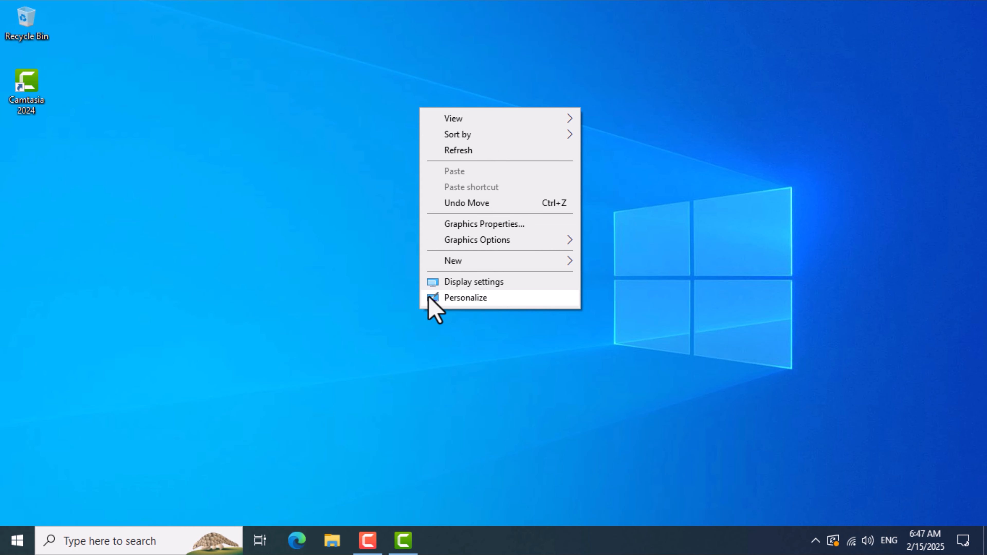
{"action": "left_click", "coordinate": [437, 299]}
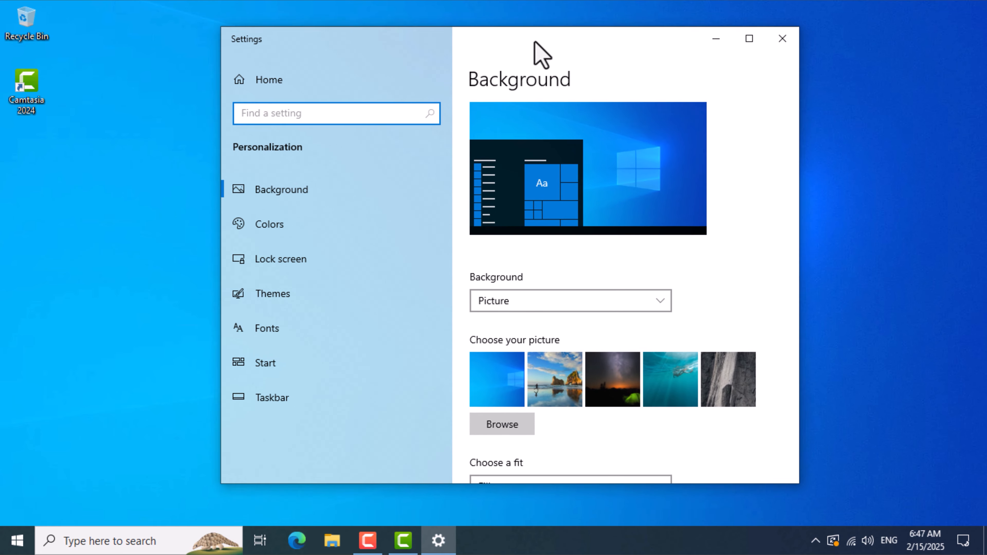
{"action": "left_click", "coordinate": [646, 306]}
{"action": "left_click", "coordinate": [750, 319]}
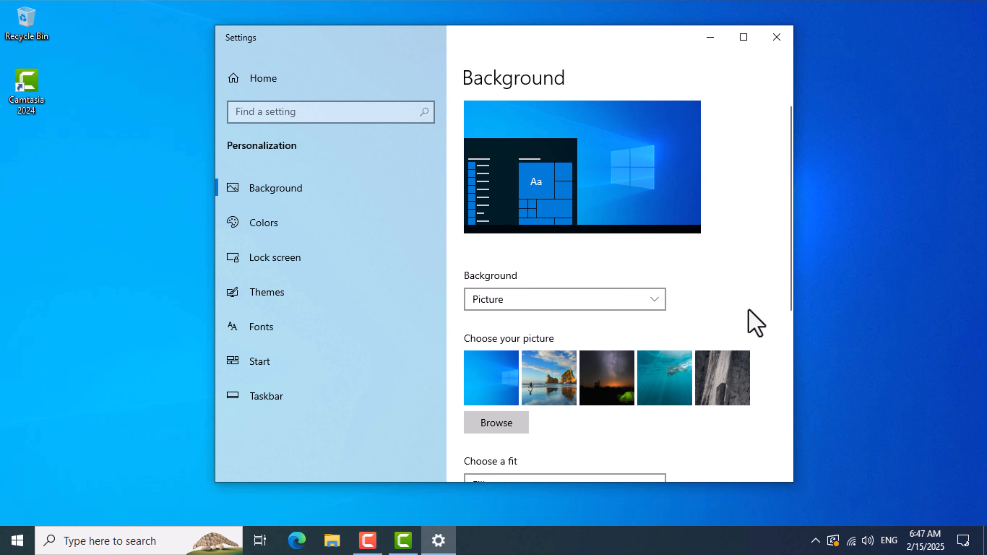
{"action": "left_click", "coordinate": [723, 383]}
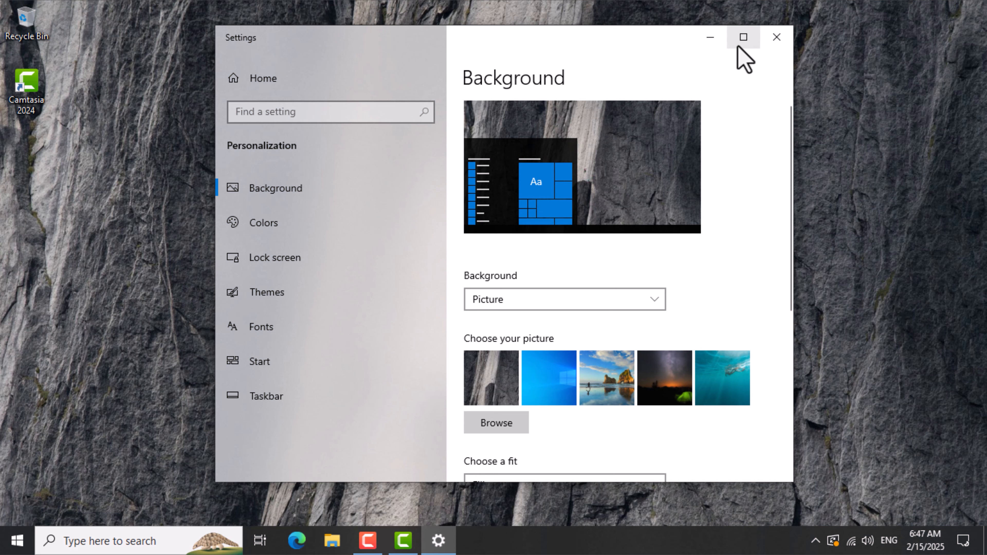
Step: Maximize and restore the Settings window, minimize it to view the new wallpaper, and bring it back
{"action": "left_click", "coordinate": [743, 38]}
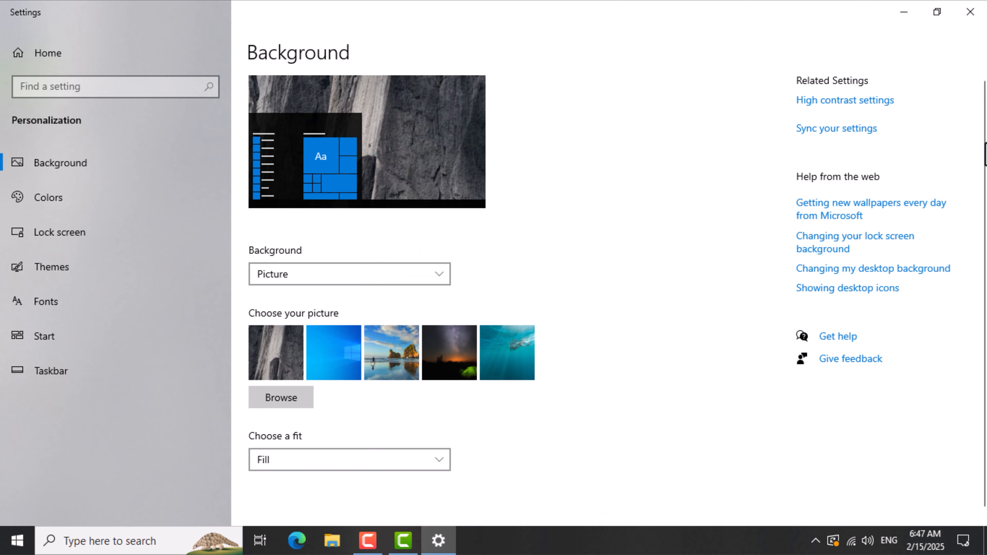
{"action": "left_click", "coordinate": [937, 12]}
{"action": "left_click", "coordinate": [934, 22]}
{"action": "left_click", "coordinate": [942, 15]}
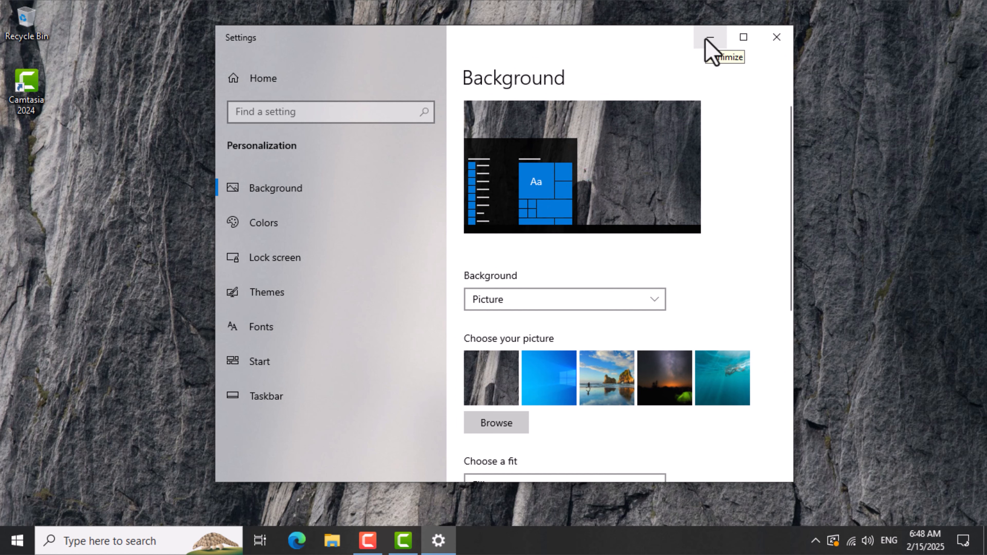
{"action": "left_click", "coordinate": [706, 39]}
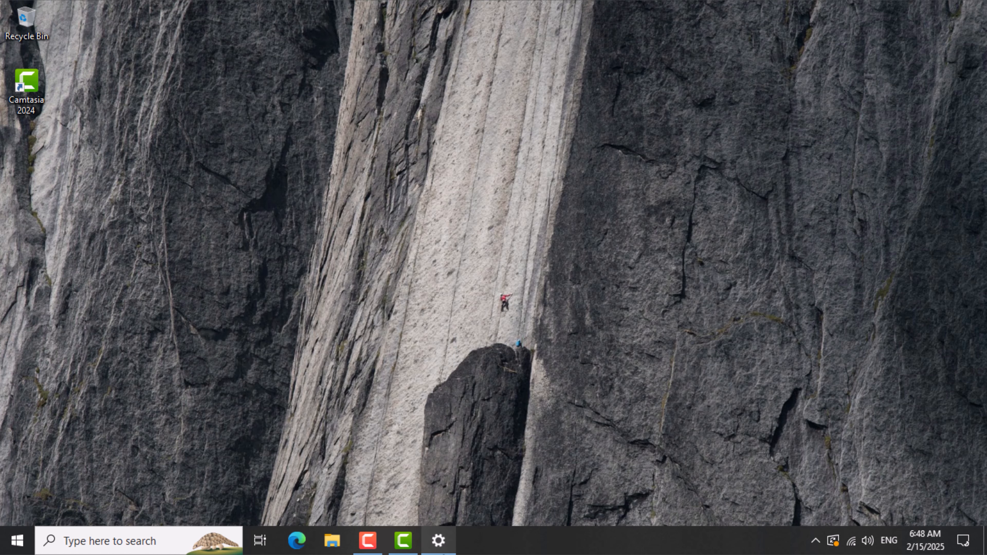
{"action": "left_click", "coordinate": [439, 540]}
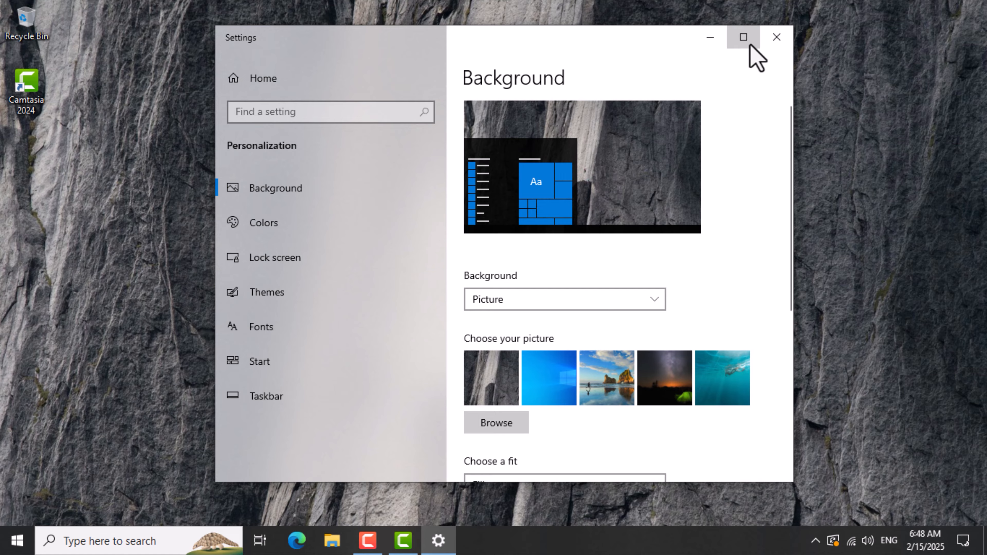
Step: Maximize the Settings window, set the background type to Slideshow, and open the folder browser for the slideshow album
{"action": "left_click", "coordinate": [743, 38]}
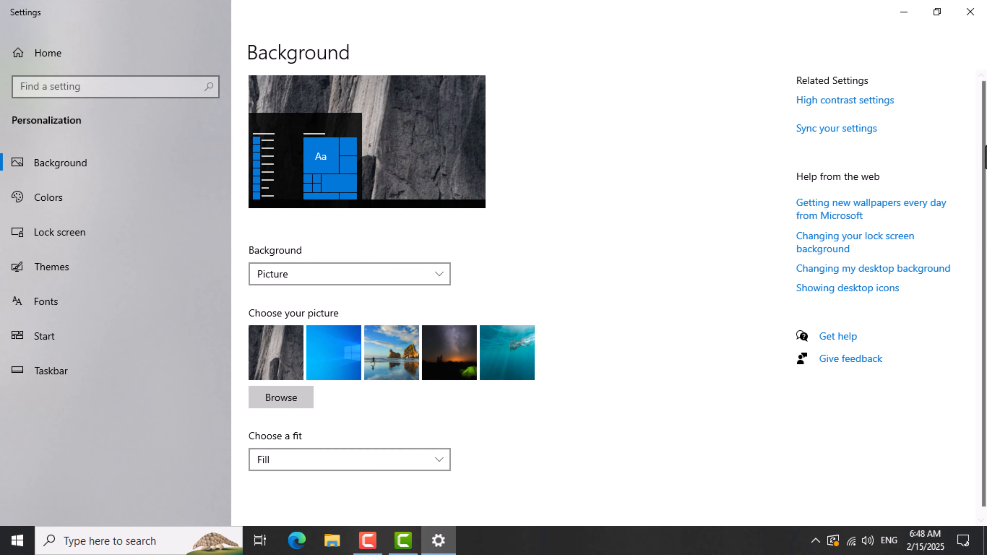
{"action": "scroll", "coordinate": [983, 183], "scroll_direction": "down", "scroll_amount": 1}
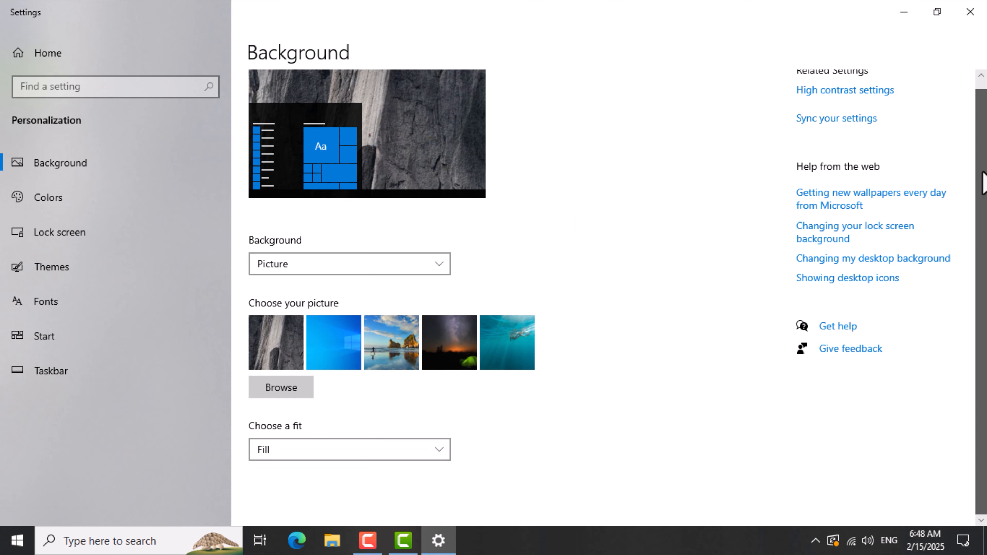
{"action": "left_click", "coordinate": [333, 268]}
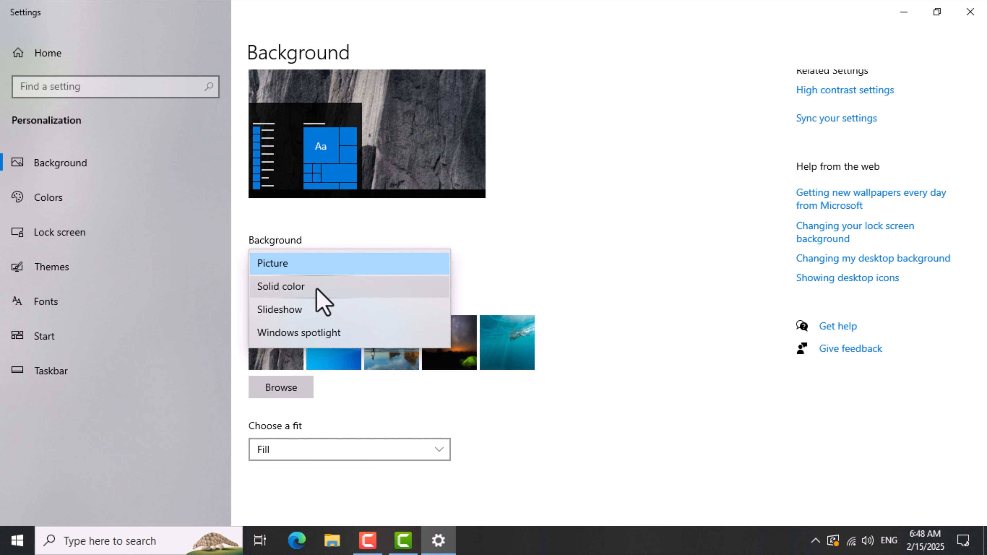
{"action": "left_click", "coordinate": [313, 311]}
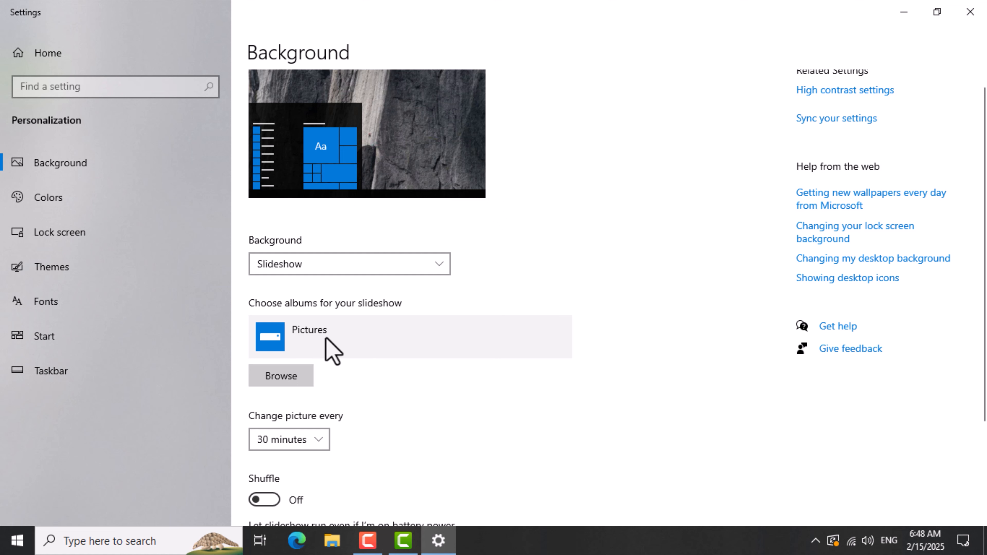
{"action": "left_click", "coordinate": [303, 372]}
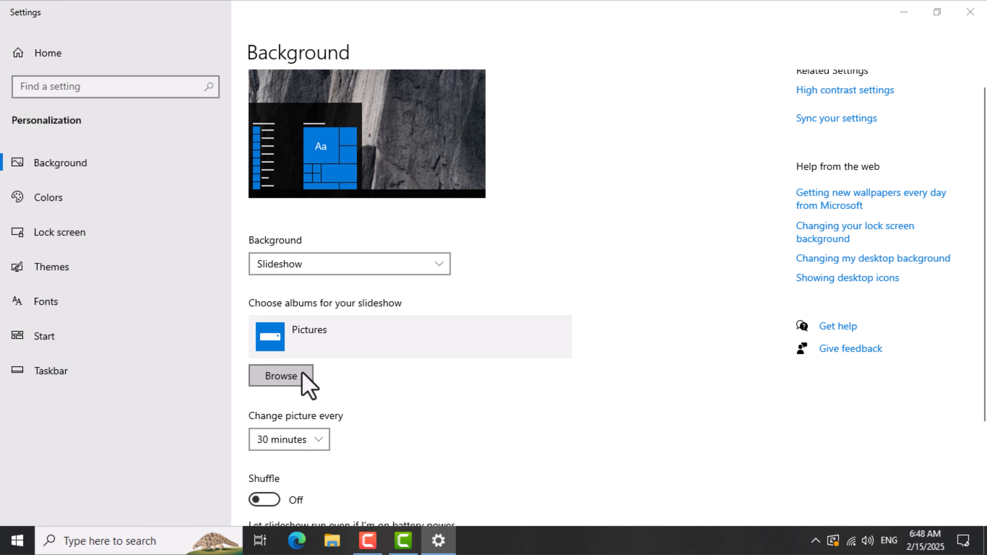
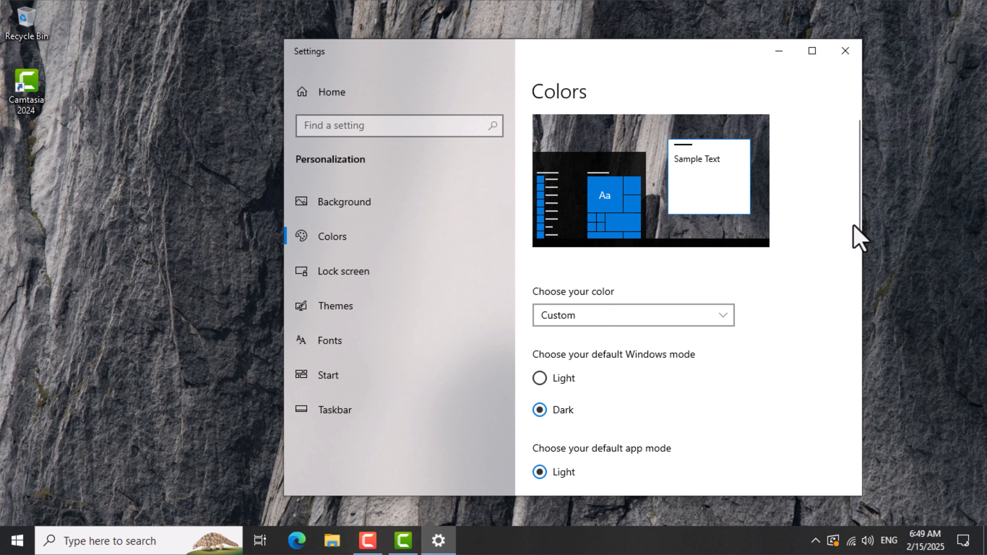
Step: Set the default app mode to Dark and choose the yellow-orange swatch in Windows colors as the accent color
{"action": "left_click_drag", "start_coordinate": [856, 220], "coordinate": [856, 252]}
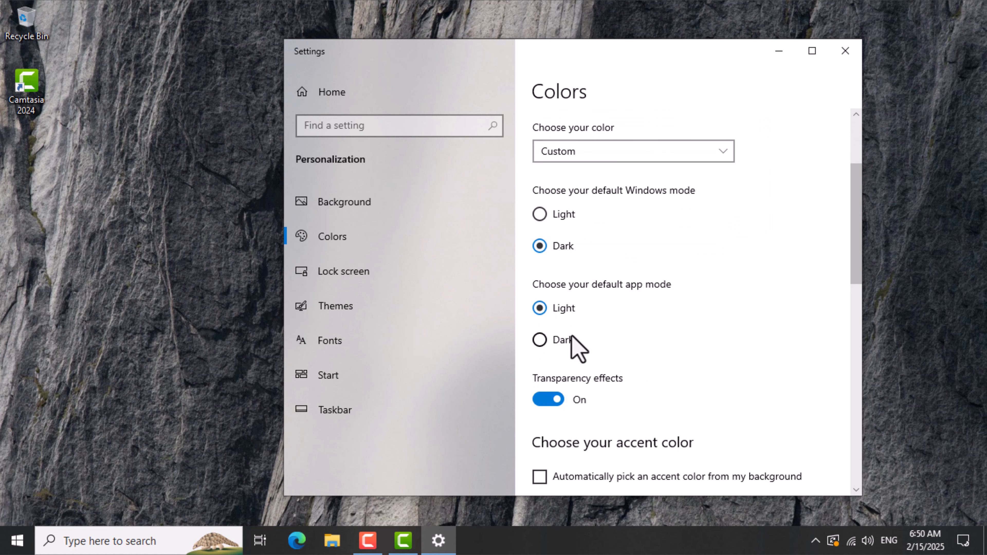
{"action": "left_click", "coordinate": [559, 349]}
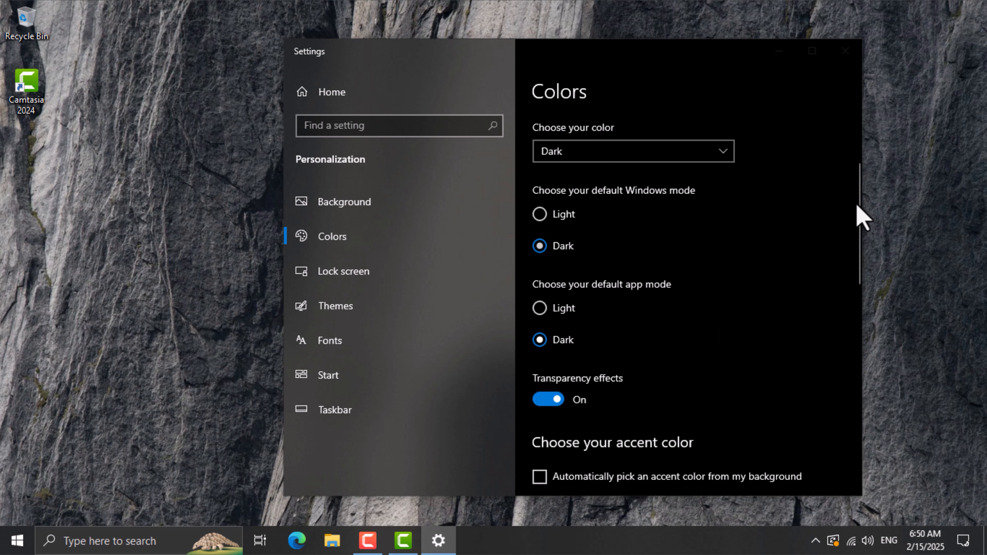
{"action": "left_click_drag", "start_coordinate": [857, 220], "coordinate": [842, 309]}
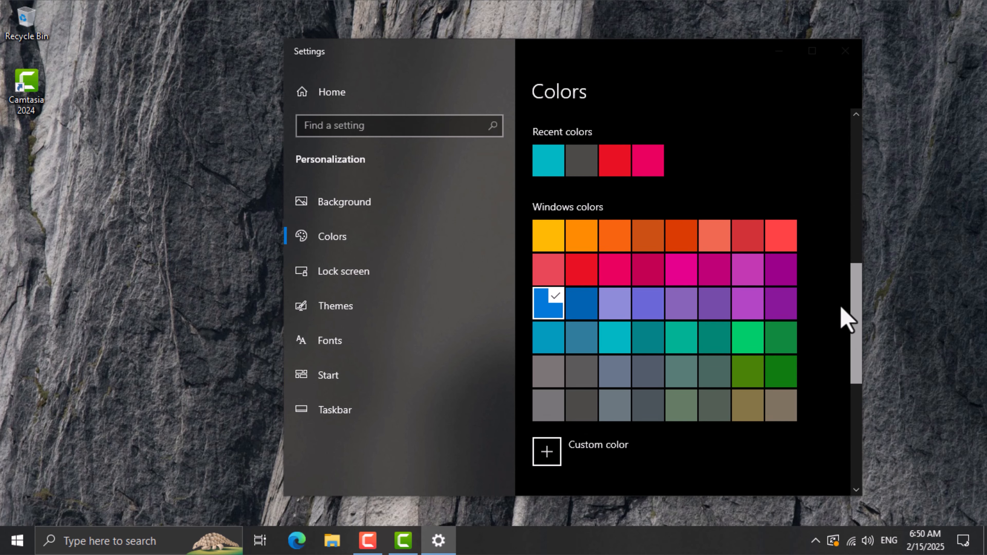
{"action": "left_click", "coordinate": [542, 240]}
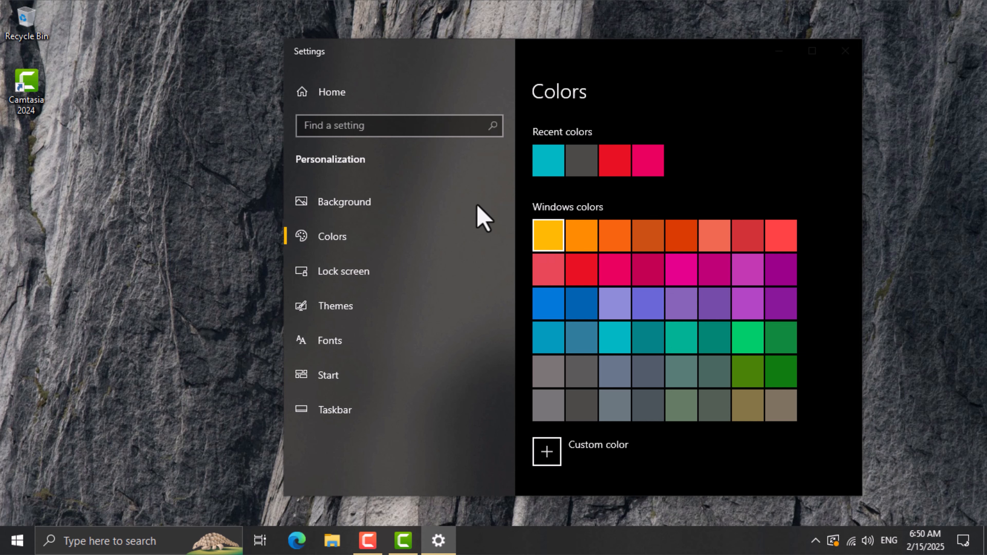
Step: Reposition the Settings window on the desktop and open the Start menu to check the new accent color
{"action": "left_click_drag", "start_coordinate": [604, 54], "coordinate": [468, 80]}
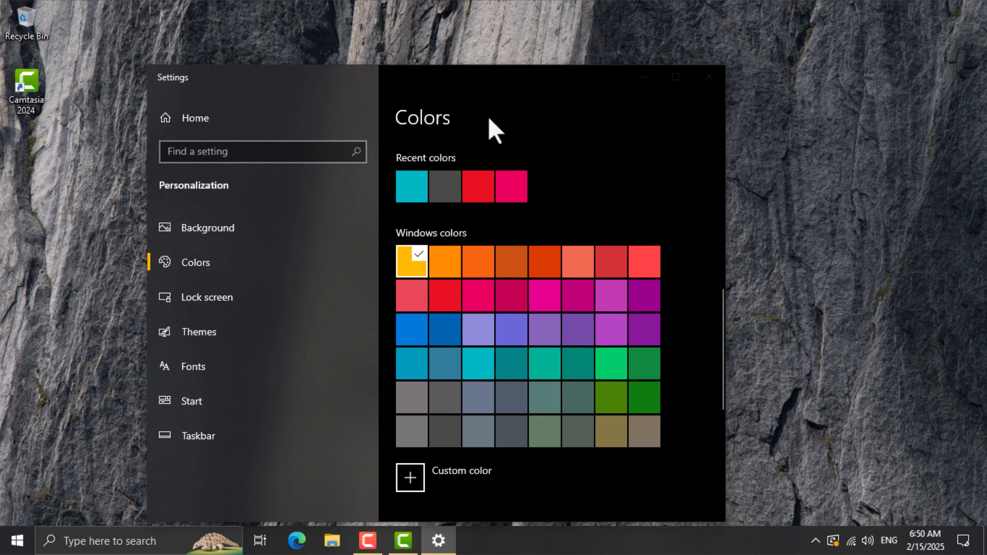
{"action": "left_click_drag", "start_coordinate": [556, 93], "coordinate": [632, 66]}
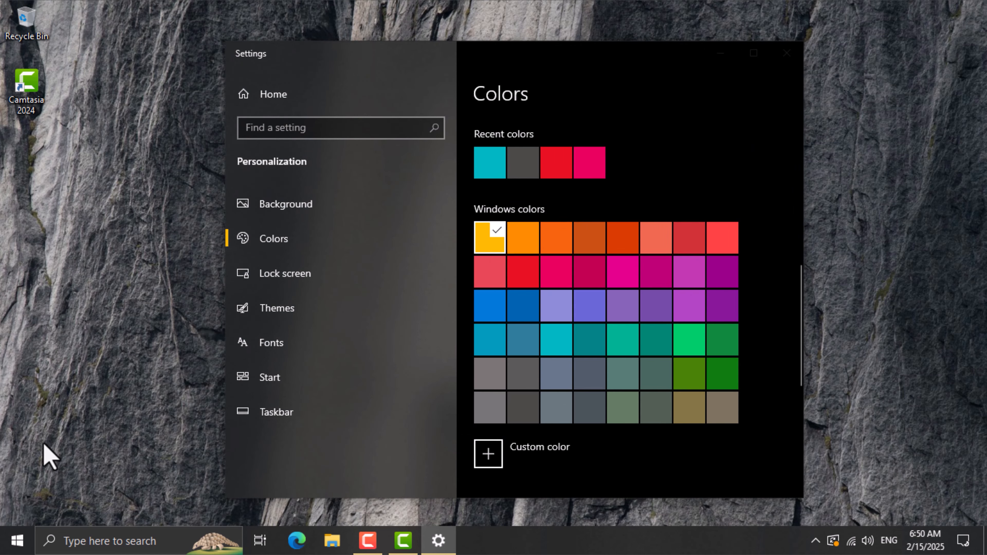
{"action": "left_click", "coordinate": [14, 543]}
{"action": "left_click", "coordinate": [22, 533]}
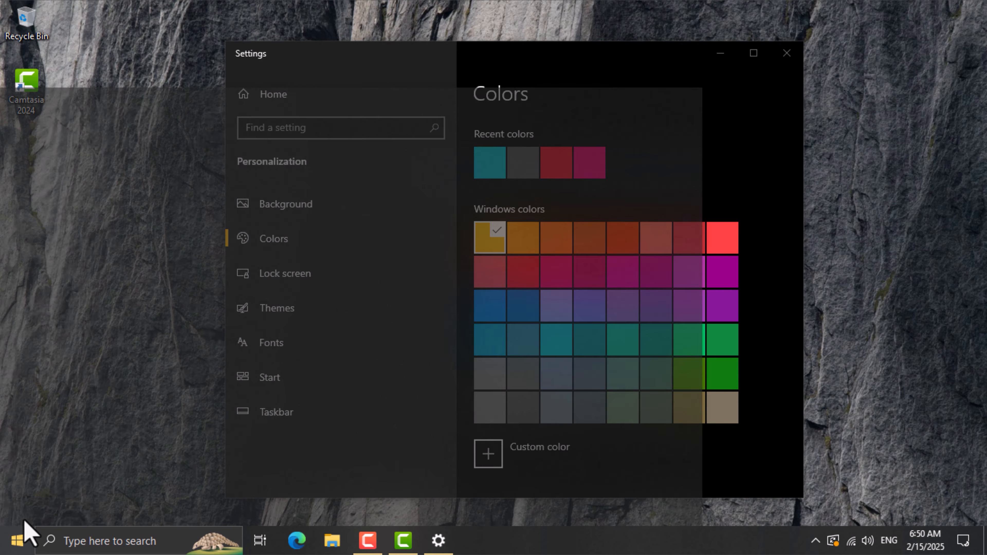
Step: Try showing the accent color on Start, taskbar, and action center, and switch that option back off
{"action": "left_click", "coordinate": [748, 104]}
{"action": "scroll", "coordinate": [800, 352], "scroll_direction": "down", "scroll_amount": 5}
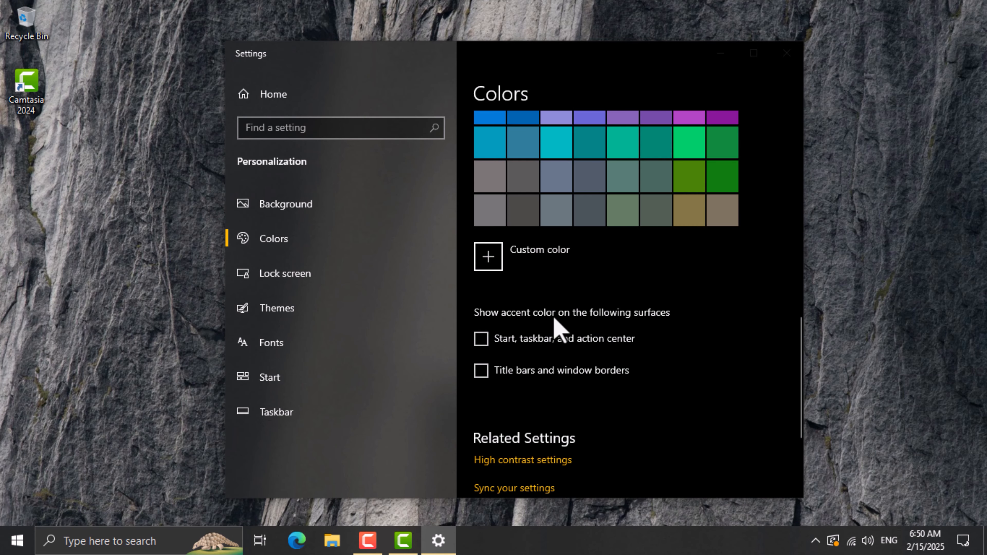
{"action": "left_click", "coordinate": [539, 346]}
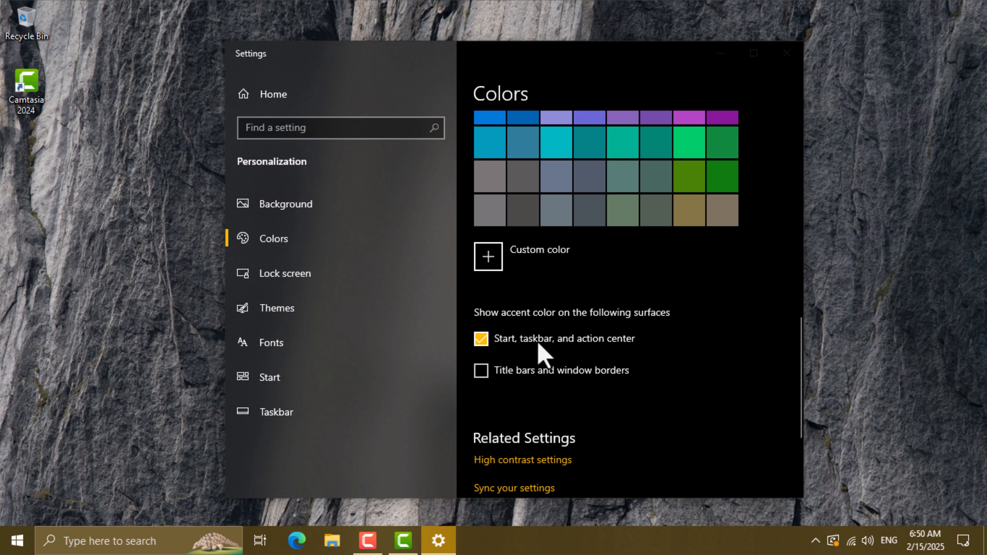
{"action": "left_click", "coordinate": [538, 345]}
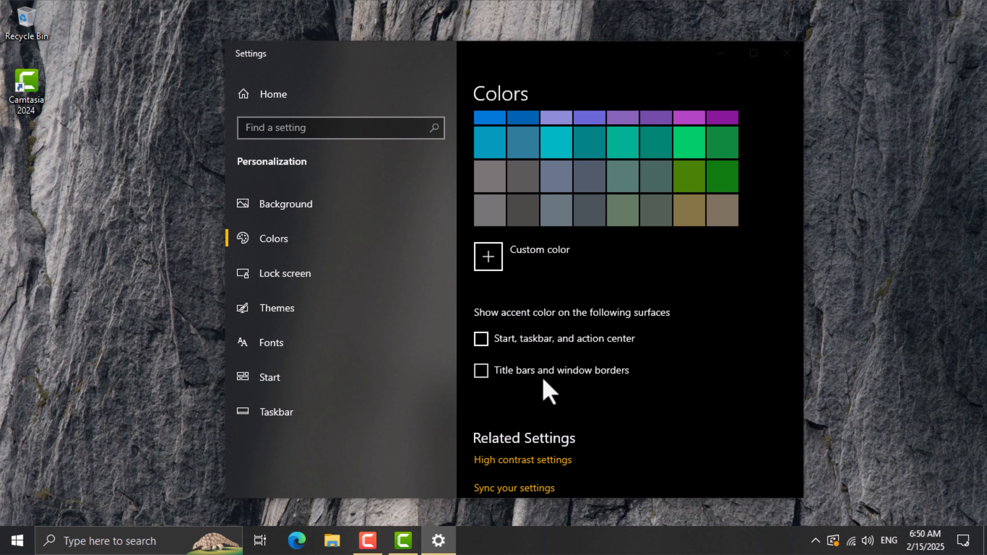
{"action": "scroll", "coordinate": [797, 366], "scroll_direction": "down", "scroll_amount": 1}
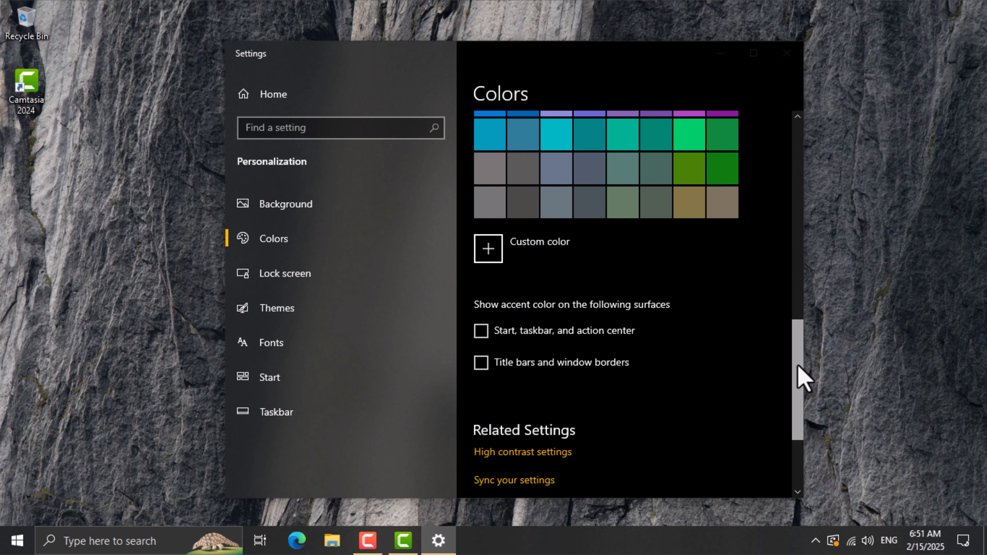
{"action": "left_click_drag", "start_coordinate": [798, 366], "coordinate": [794, 423]}
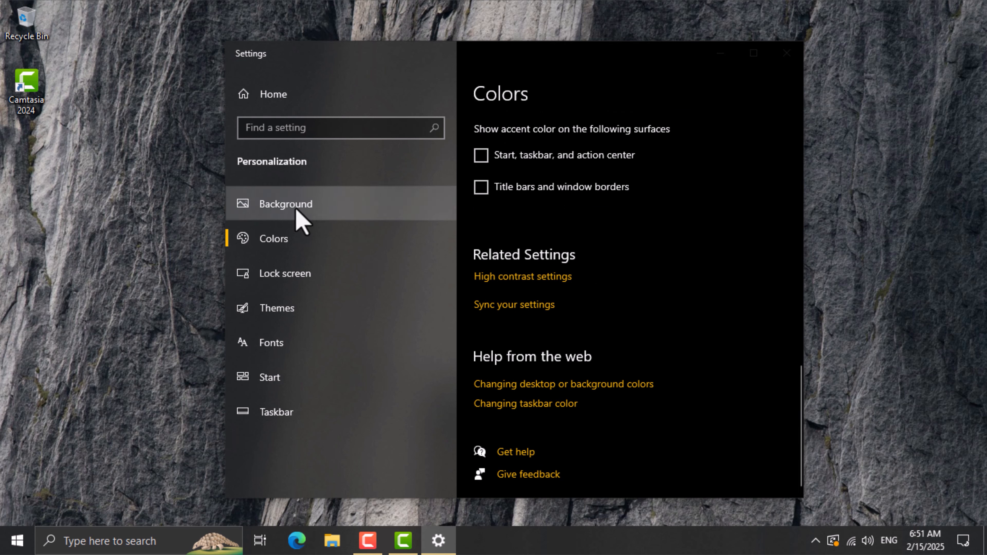
Step: View the Start personalization page, maximize Settings, and open the desktop icon settings from the Themes page
{"action": "left_click", "coordinate": [292, 370]}
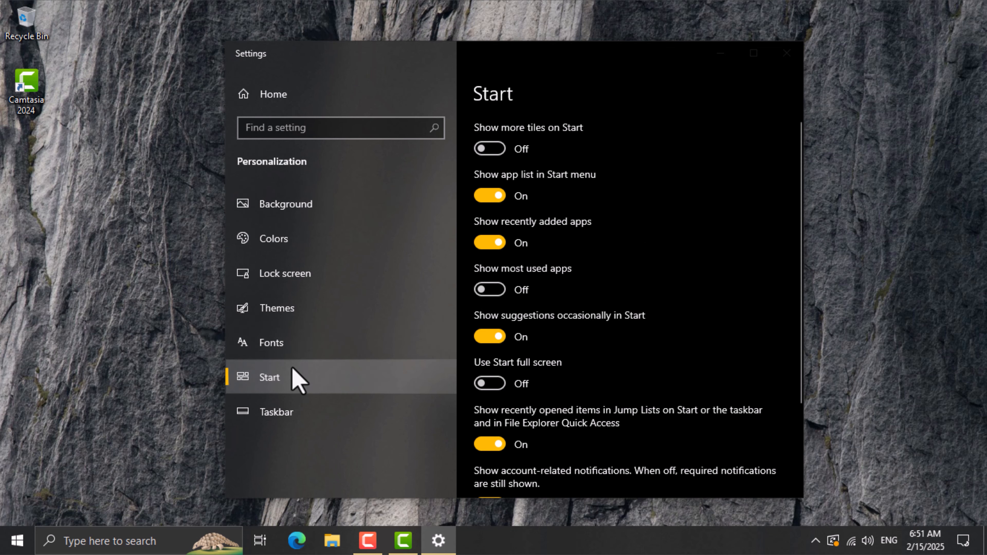
{"action": "left_click", "coordinate": [739, 54]}
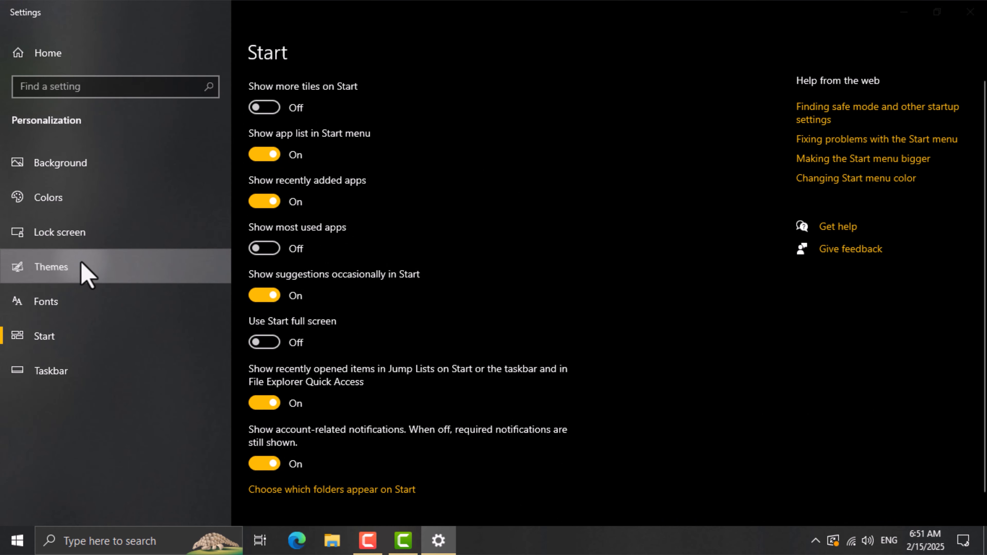
{"action": "left_click", "coordinate": [87, 274]}
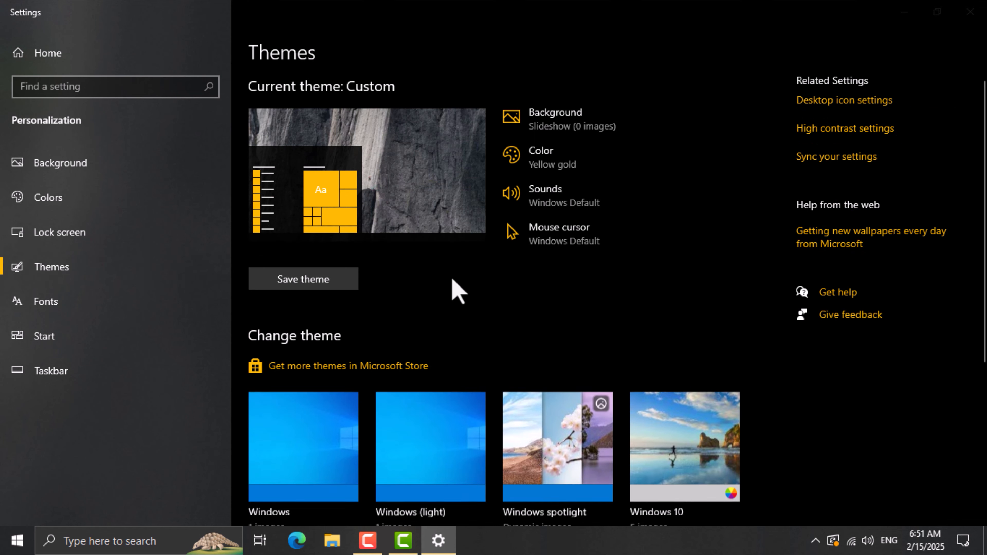
{"action": "left_click", "coordinate": [834, 103]}
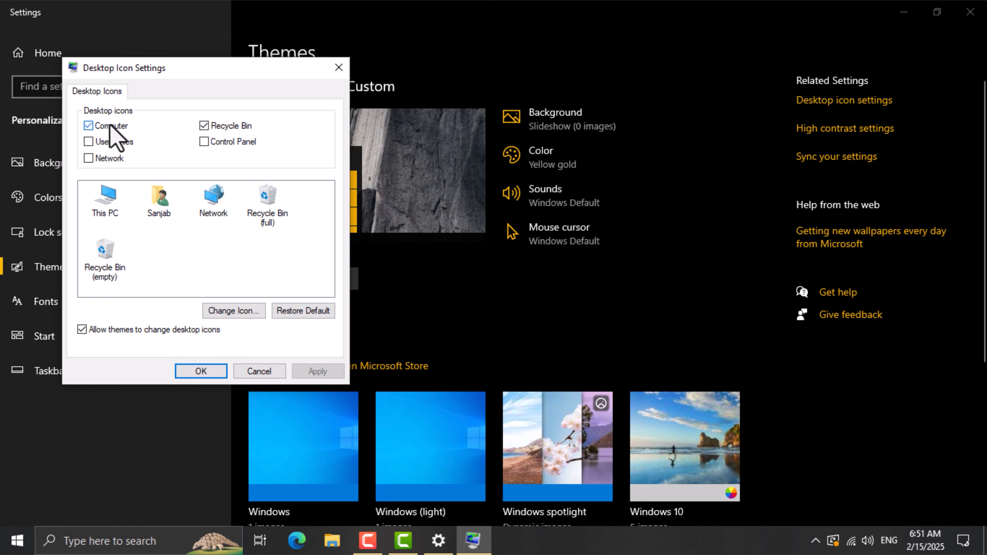
Step: Arrange the two windows clear of the desktop icons and add the Computer and Control Panel icons to the desktop
{"action": "left_click_drag", "start_coordinate": [522, 13], "coordinate": [594, 39]}
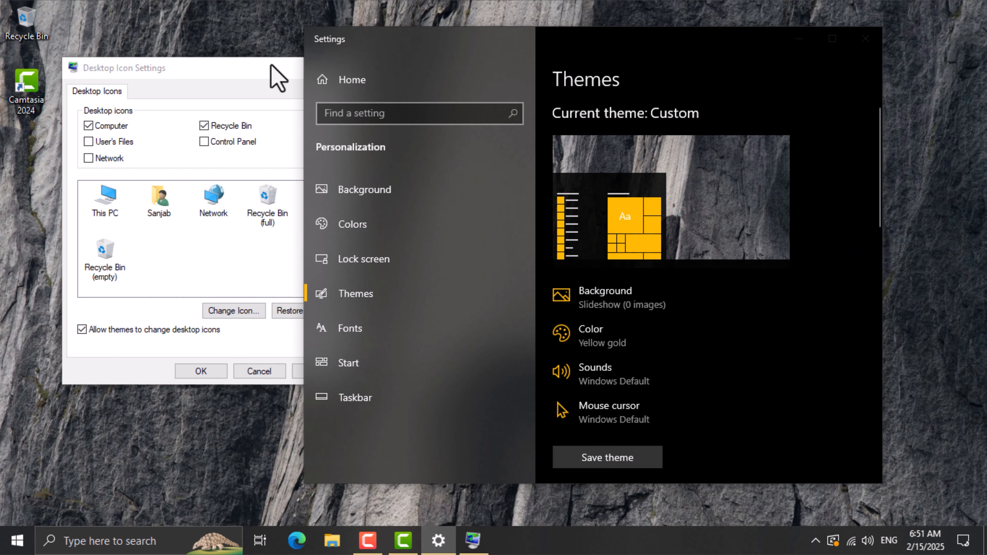
{"action": "left_click", "coordinate": [247, 82]}
{"action": "left_click_drag", "start_coordinate": [251, 83], "coordinate": [275, 82]}
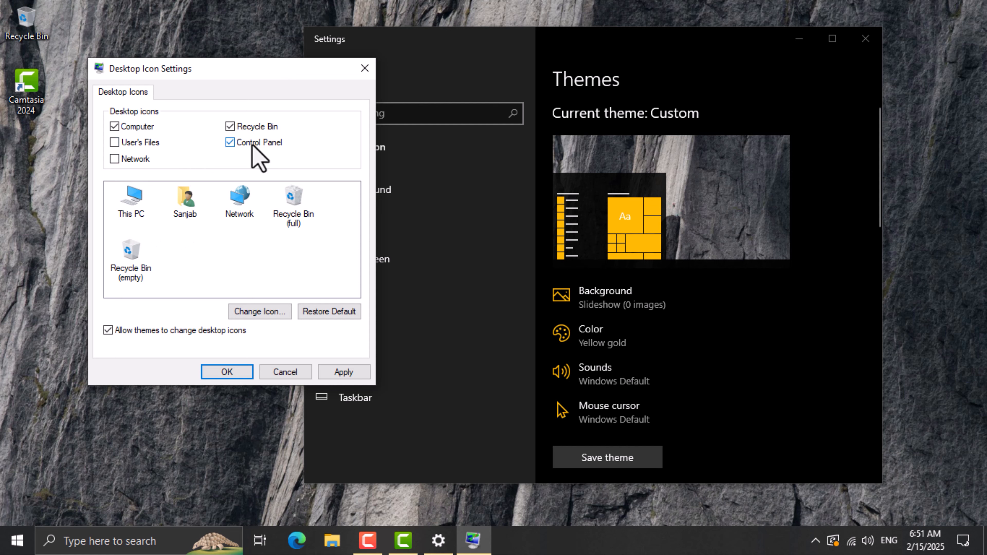
{"action": "left_click", "coordinate": [344, 372]}
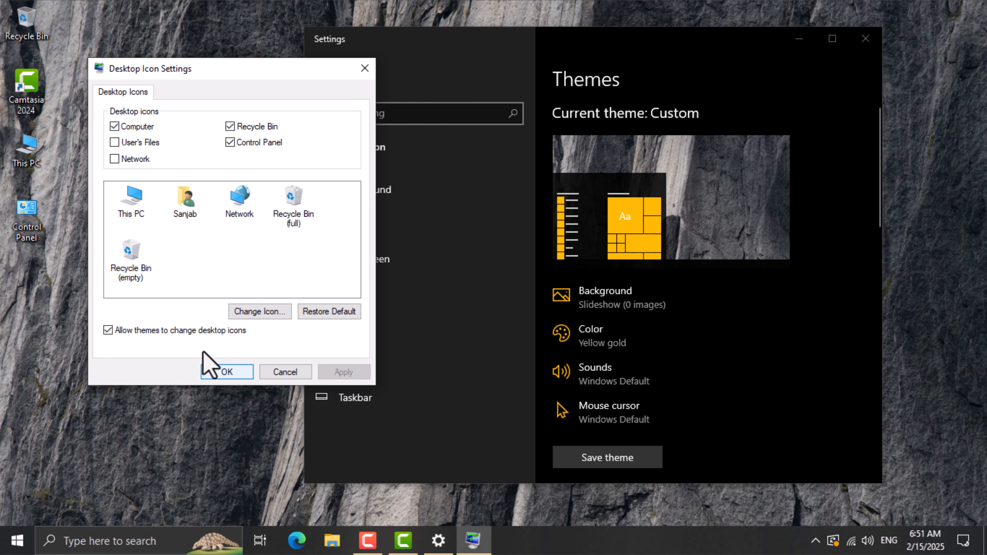
Step: Remove the Control Panel icon from the desktop and apply the change
{"action": "left_click_drag", "start_coordinate": [221, 71], "coordinate": [315, 86]}
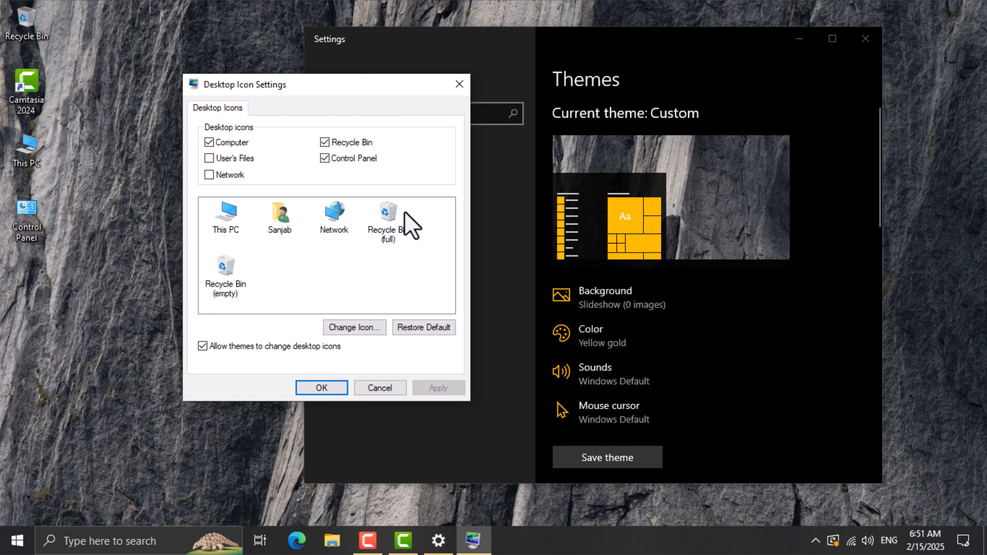
{"action": "left_click", "coordinate": [359, 162]}
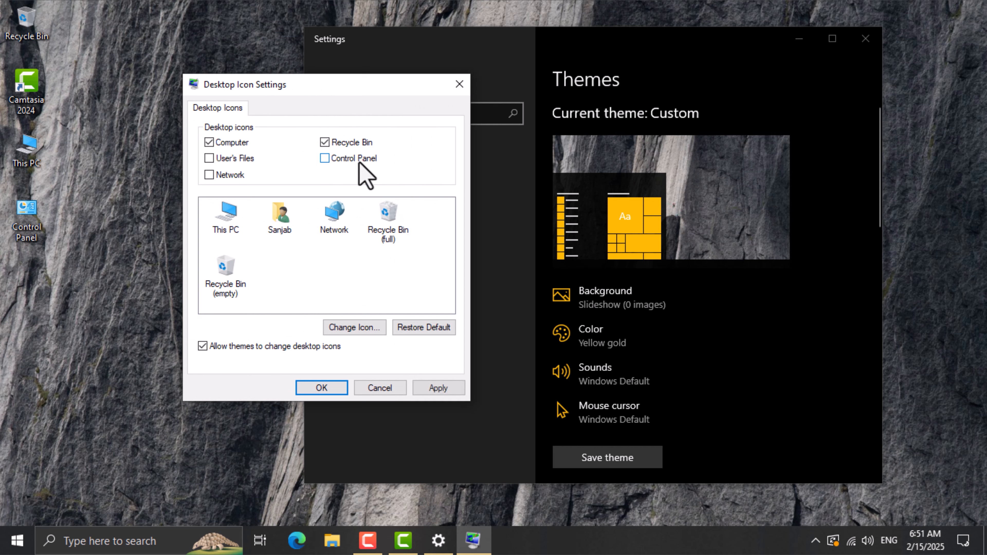
{"action": "left_click", "coordinate": [440, 391]}
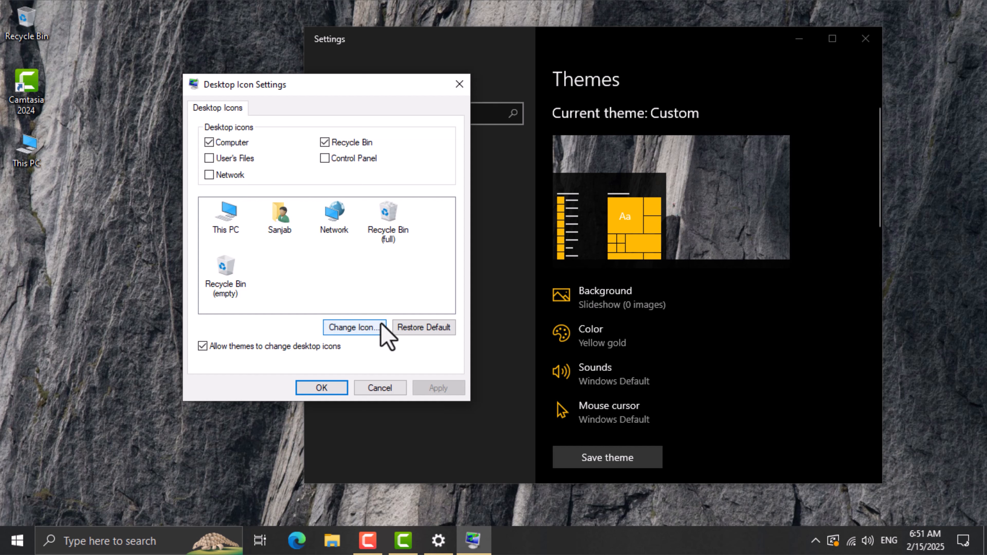
{"action": "left_click", "coordinate": [367, 328]}
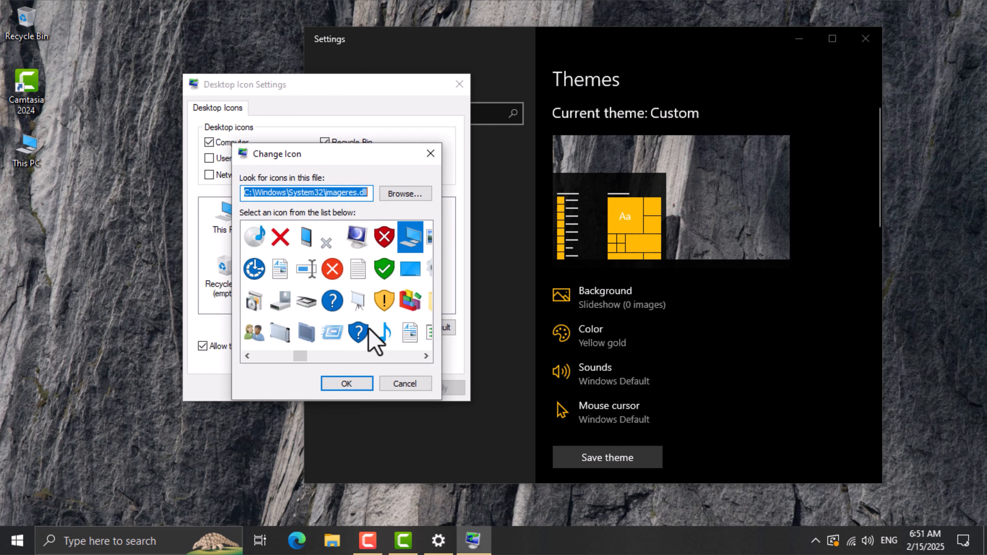
{"action": "left_click_drag", "start_coordinate": [323, 158], "coordinate": [515, 156]}
{"action": "left_click", "coordinate": [621, 152]}
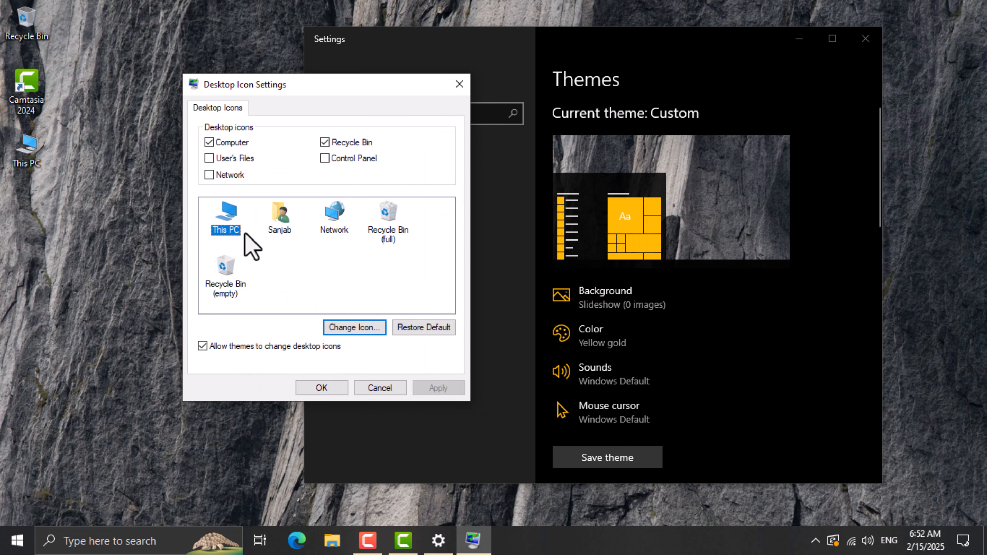
Step: Change the This PC desktop icon to the light gray folder-shaped icon from imageres.dll and apply it
{"action": "left_click", "coordinate": [365, 328]}
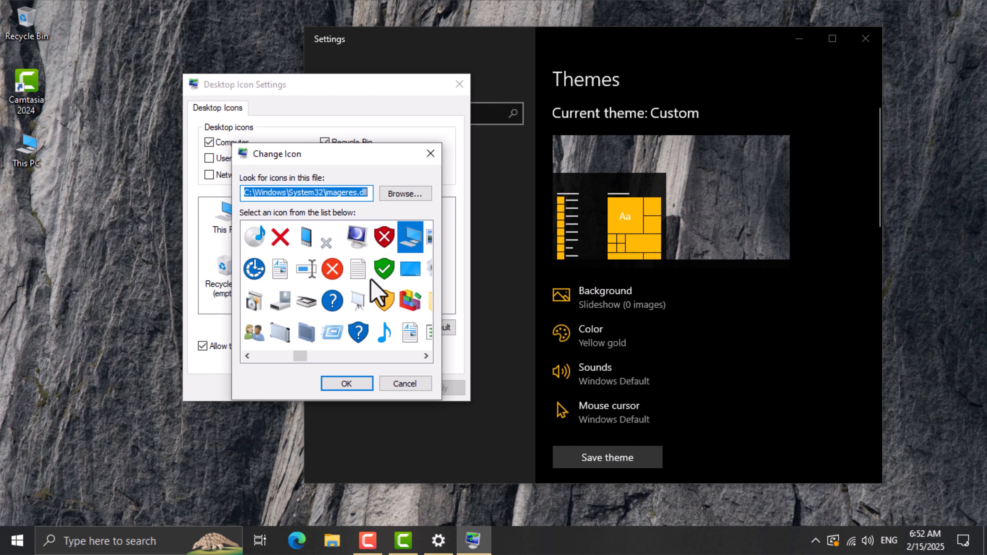
{"action": "left_click", "coordinate": [305, 332]}
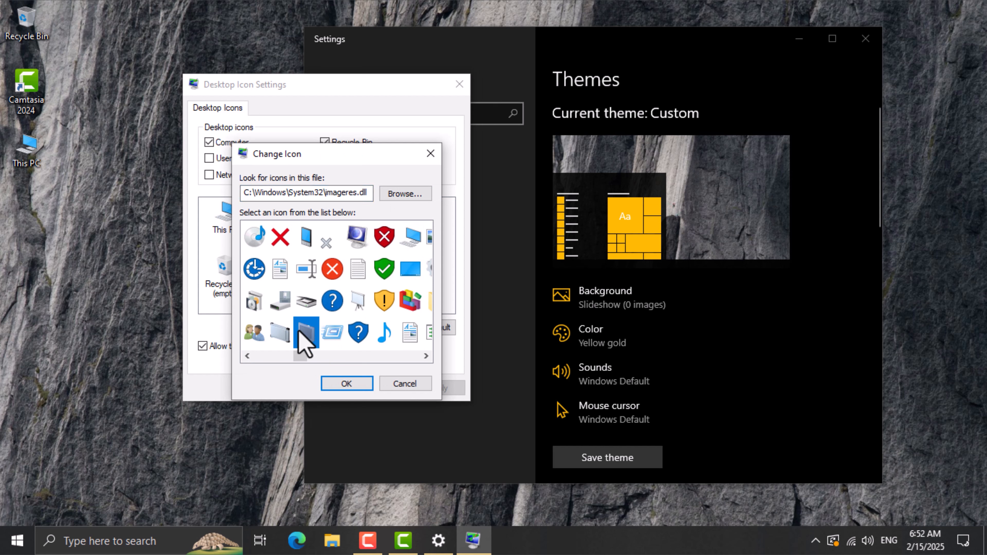
{"action": "left_click", "coordinate": [279, 333]}
{"action": "left_click", "coordinate": [346, 384]}
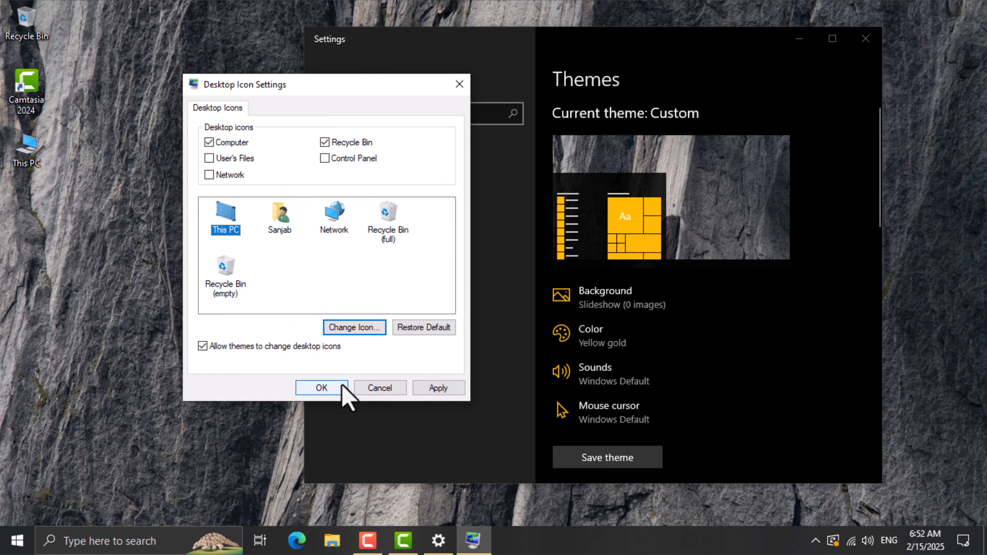
{"action": "left_click", "coordinate": [440, 388]}
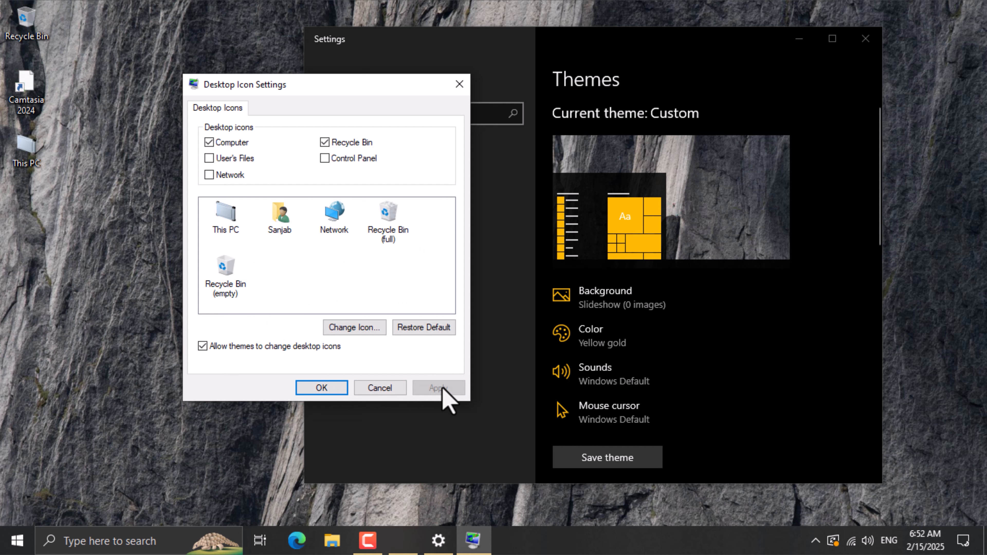
Step: Move the This PC icon to an empty area of the desktop and back below the Camtasia 2024 shortcut
{"action": "left_click_drag", "start_coordinate": [19, 157], "coordinate": [83, 199]}
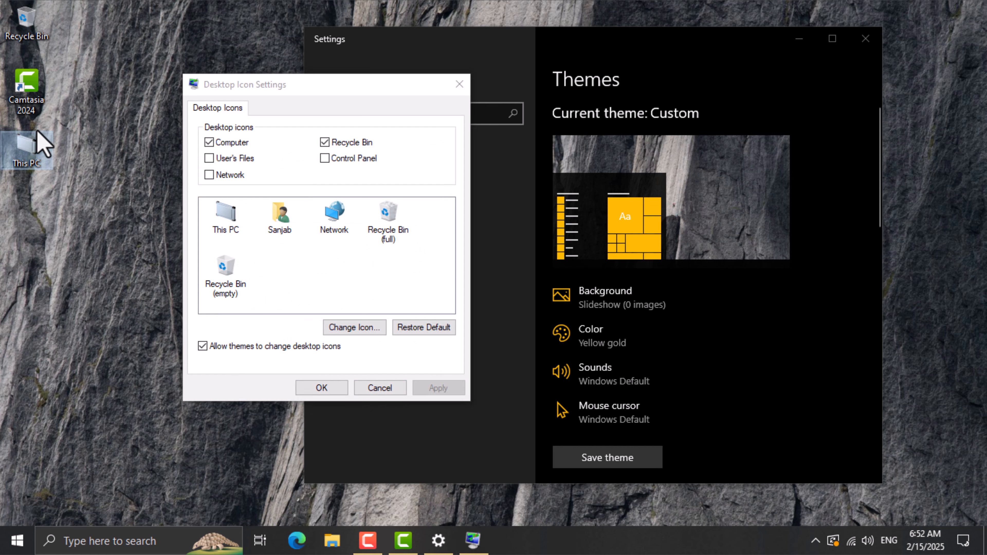
{"action": "left_click_drag", "start_coordinate": [28, 145], "coordinate": [99, 188]}
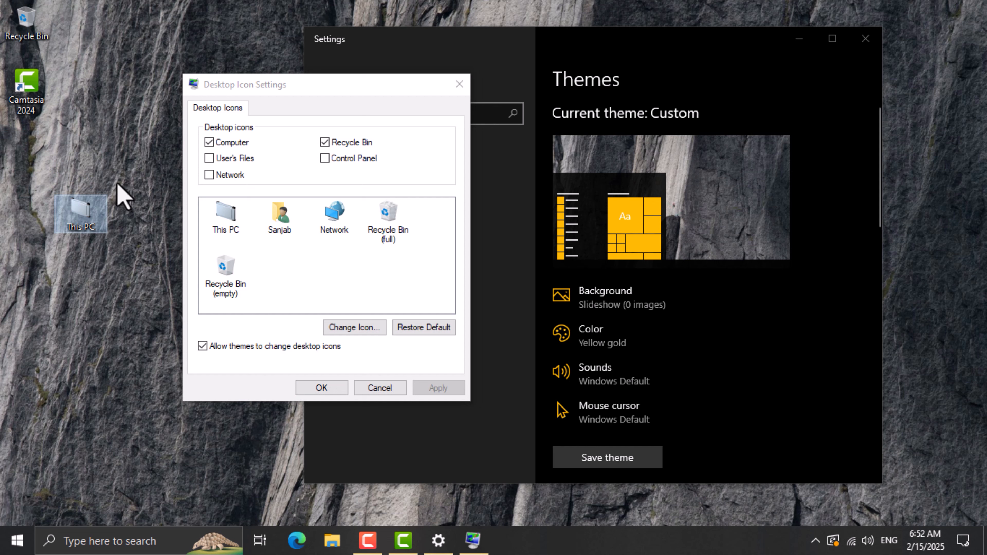
{"action": "left_click_drag", "start_coordinate": [101, 209], "coordinate": [35, 158]}
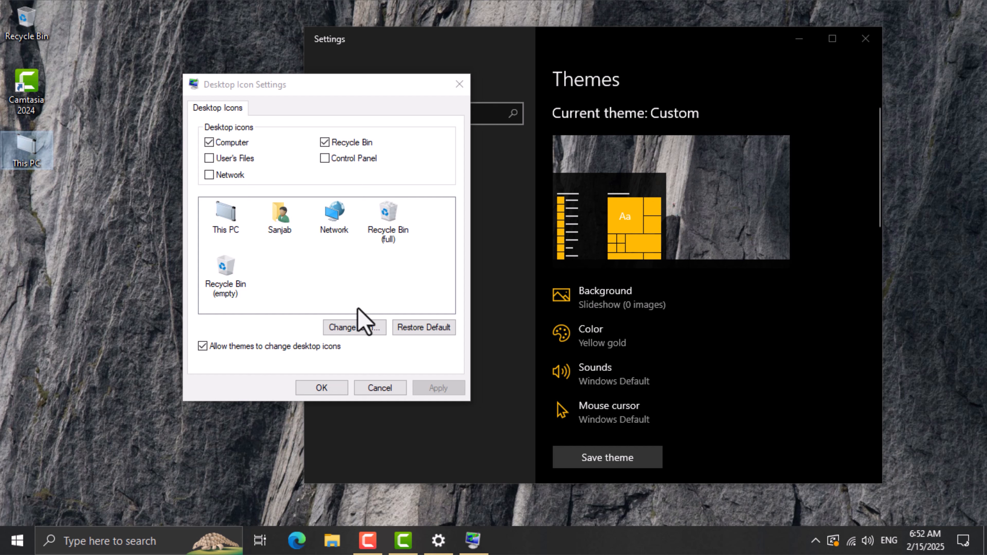
Step: Restore the default This PC icon, and close the desktop icon settings and the Settings window
{"action": "left_click", "coordinate": [424, 328]}
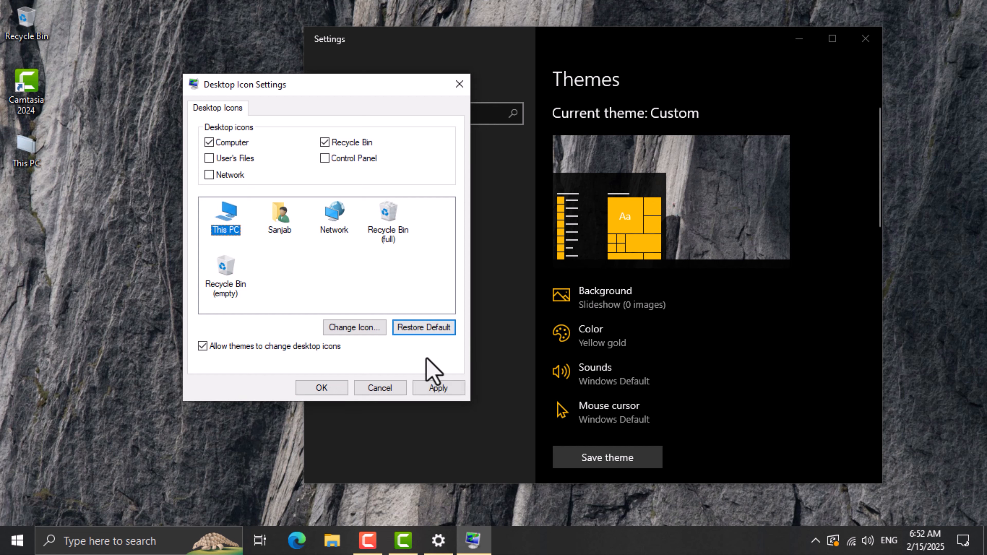
{"action": "left_click", "coordinate": [428, 388]}
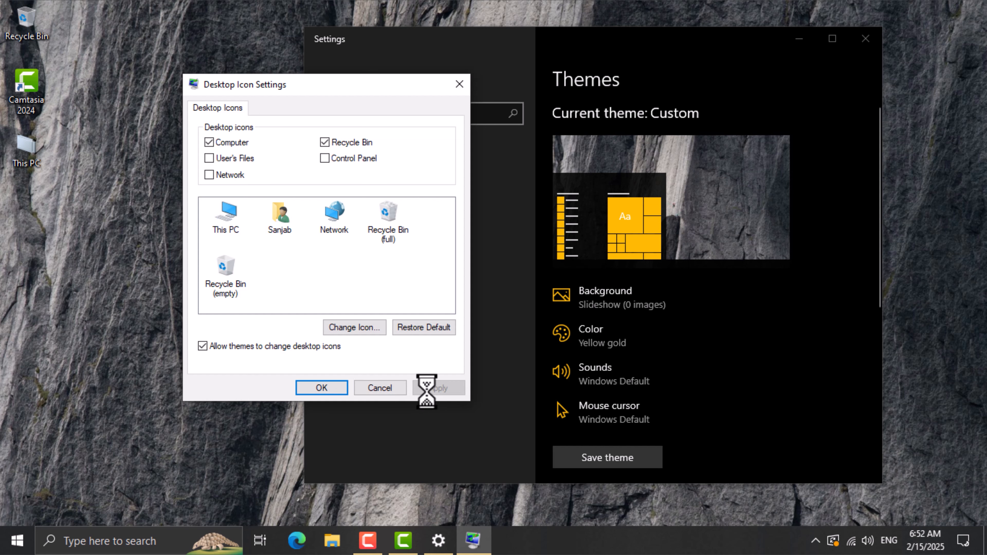
{"action": "left_click", "coordinate": [321, 388]}
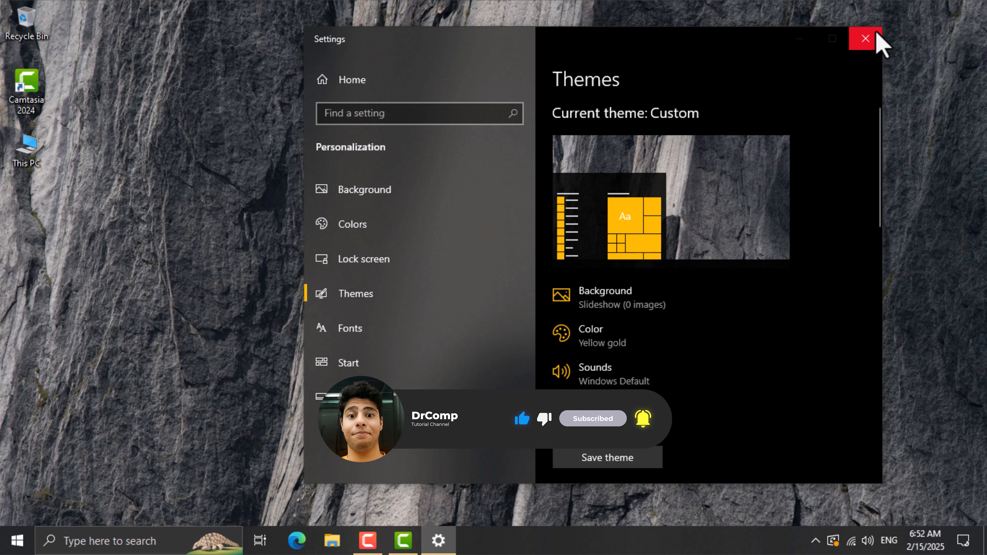
{"action": "left_click", "coordinate": [877, 35]}
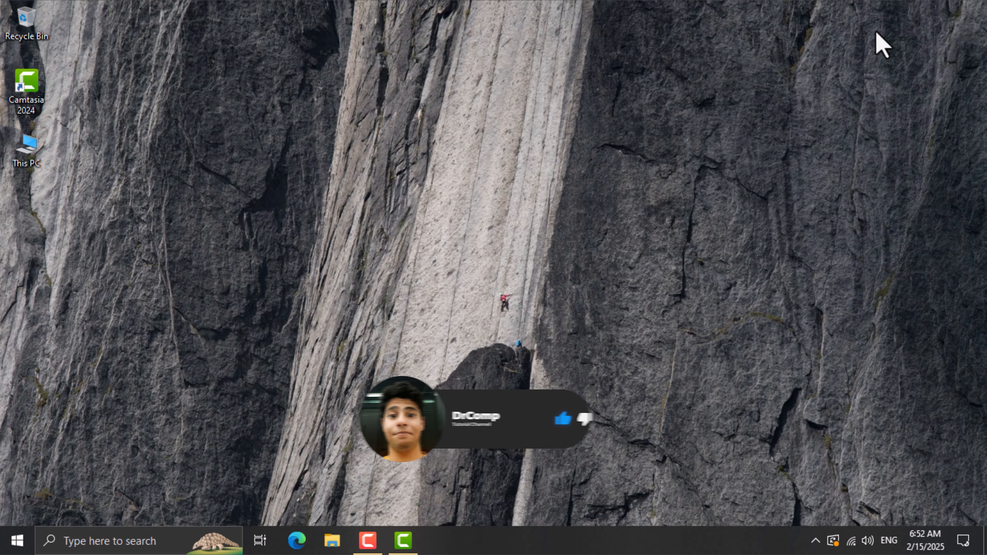
Step: Open This PC from the desktop and examine the Local Disk (C:) entry under Devices and drives
{"action": "double_click", "coordinate": [34, 157]}
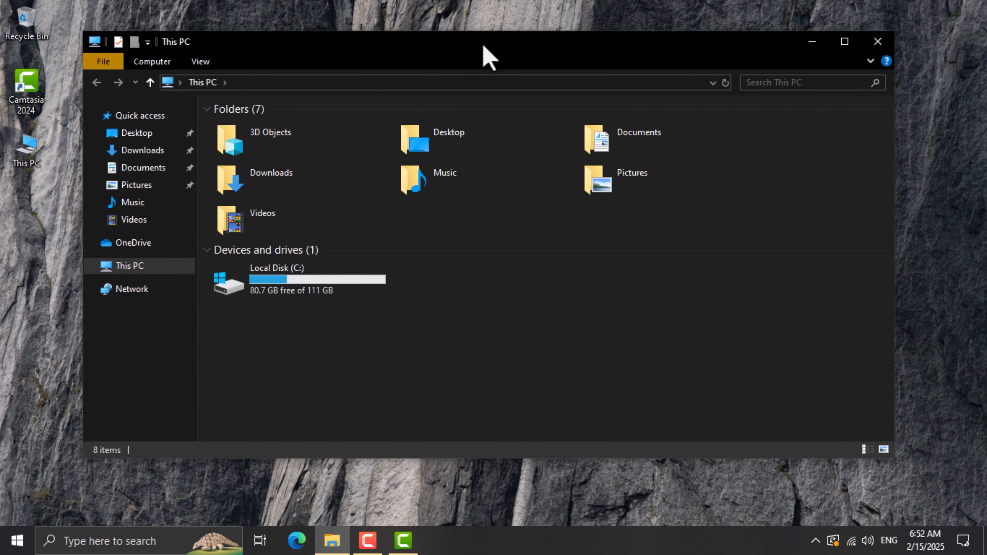
{"action": "left_click_drag", "start_coordinate": [483, 46], "coordinate": [475, 45]}
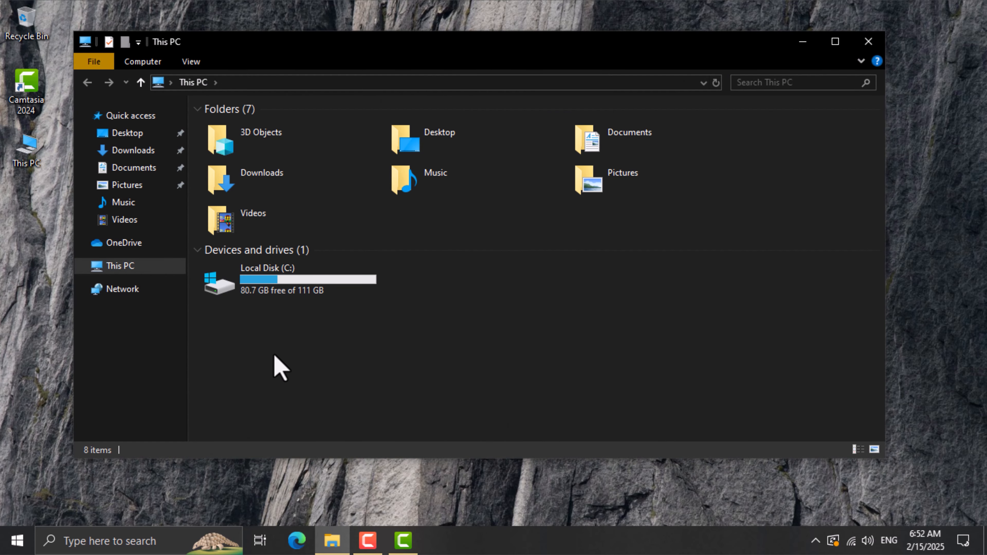
{"action": "mouse_move", "coordinate": [255, 360]}
{"action": "left_mouse_down"}
{"action": "mouse_move", "coordinate": [430, 304]}
{"action": "mouse_move", "coordinate": [420, 276]}
{"action": "mouse_move", "coordinate": [403, 337]}
{"action": "mouse_move", "coordinate": [260, 342]}
{"action": "left_mouse_up"}
{"action": "left_click_drag", "start_coordinate": [256, 328], "coordinate": [454, 292]}
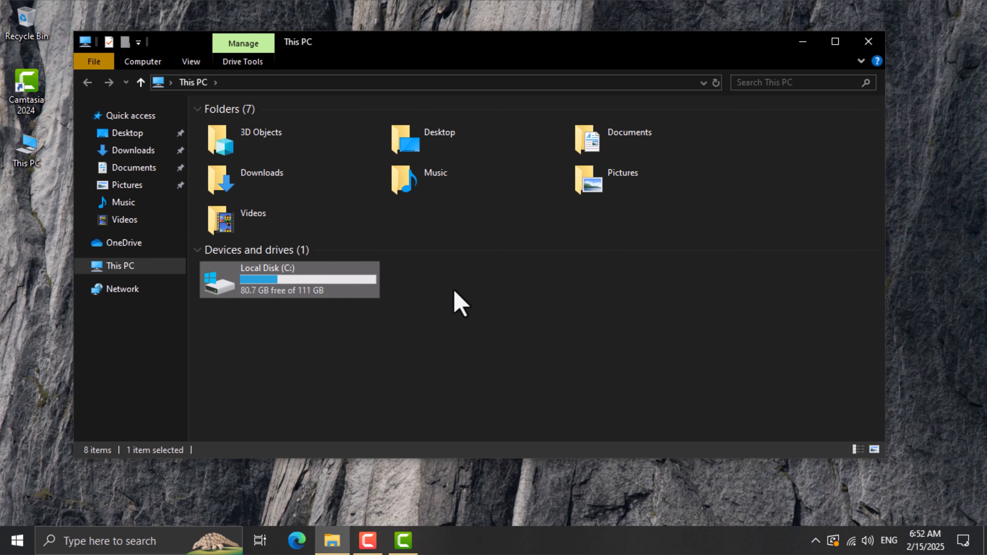
{"action": "left_click", "coordinate": [454, 293]}
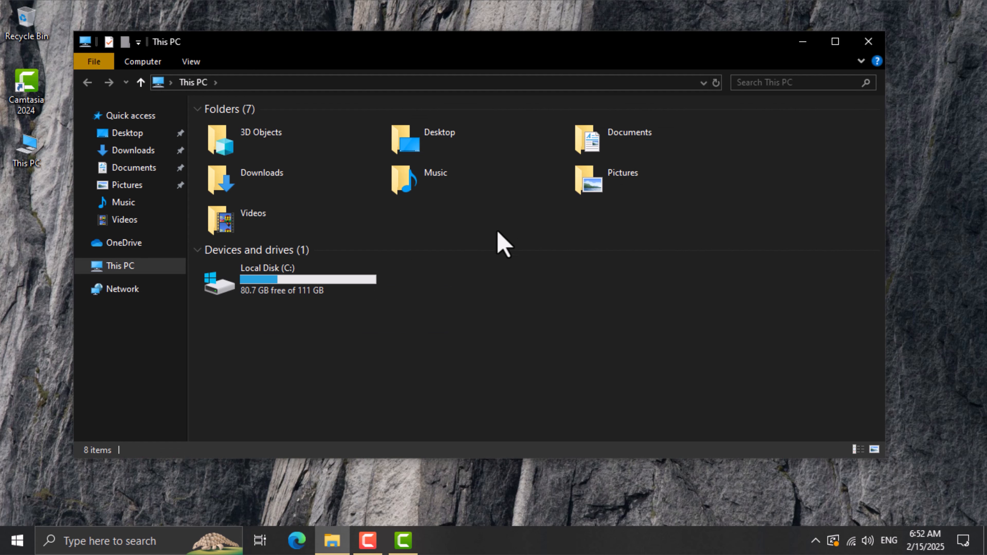
Step: Look over the folders listed in This PC and open the Downloads folder
{"action": "left_click_drag", "start_coordinate": [507, 234], "coordinate": [558, 229]}
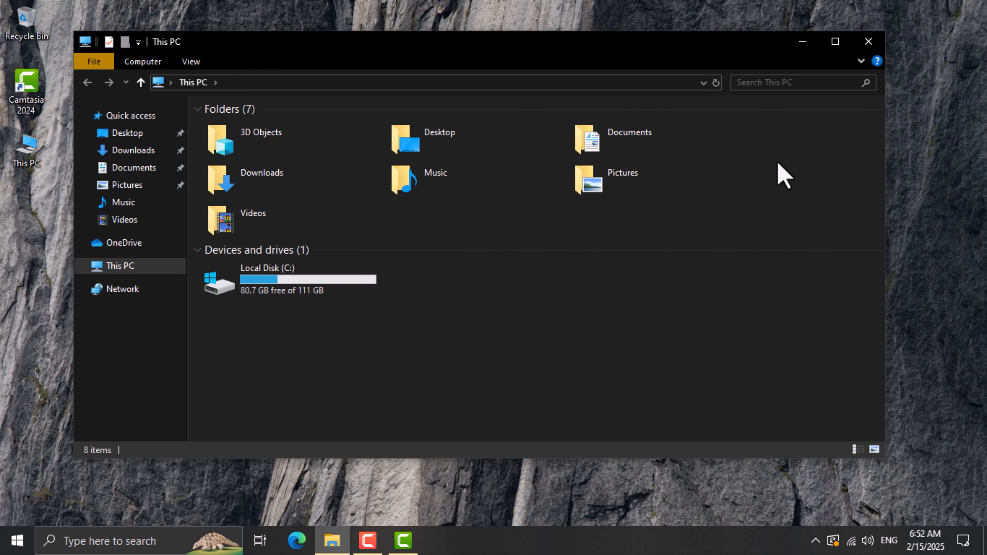
{"action": "left_click_drag", "start_coordinate": [802, 154], "coordinate": [877, 180]}
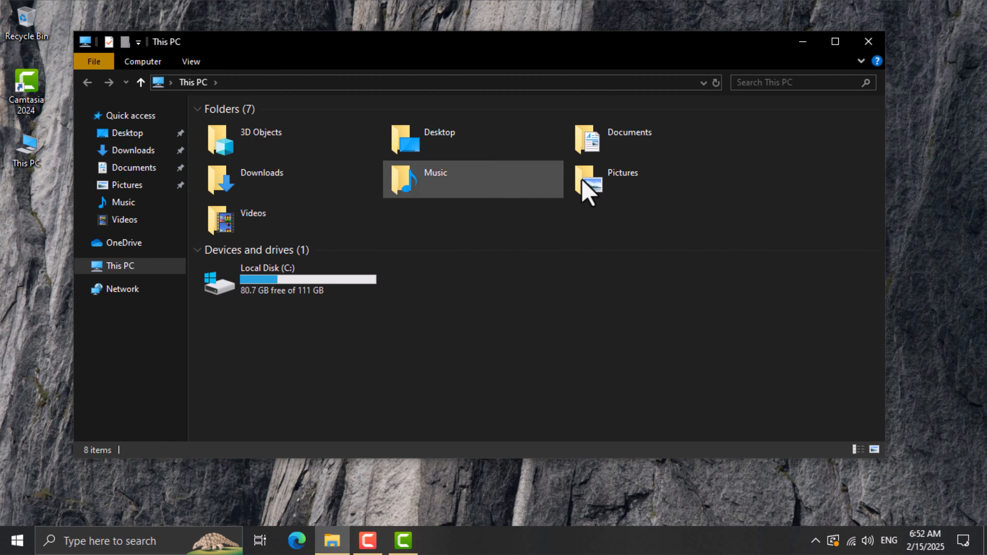
{"action": "double_click", "coordinate": [293, 180]}
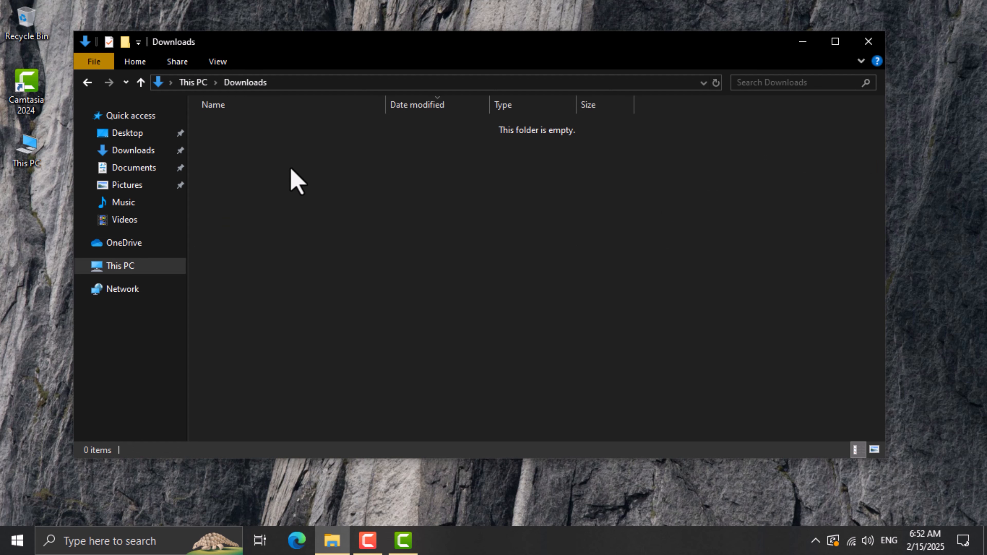
Step: View the contents of the Music and Pictures folders one after the other, returning to This PC after each
{"action": "left_click", "coordinate": [141, 82]}
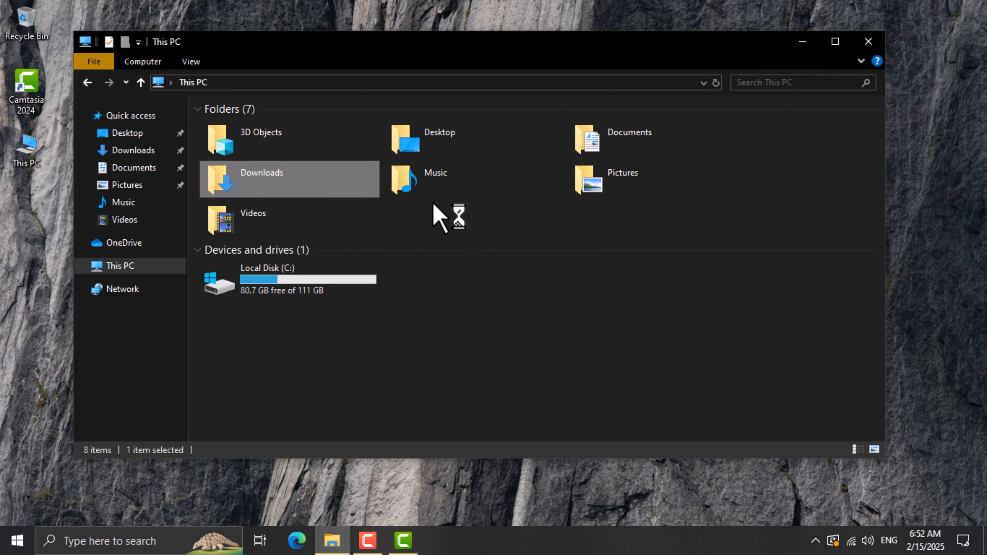
{"action": "double_click", "coordinate": [468, 188]}
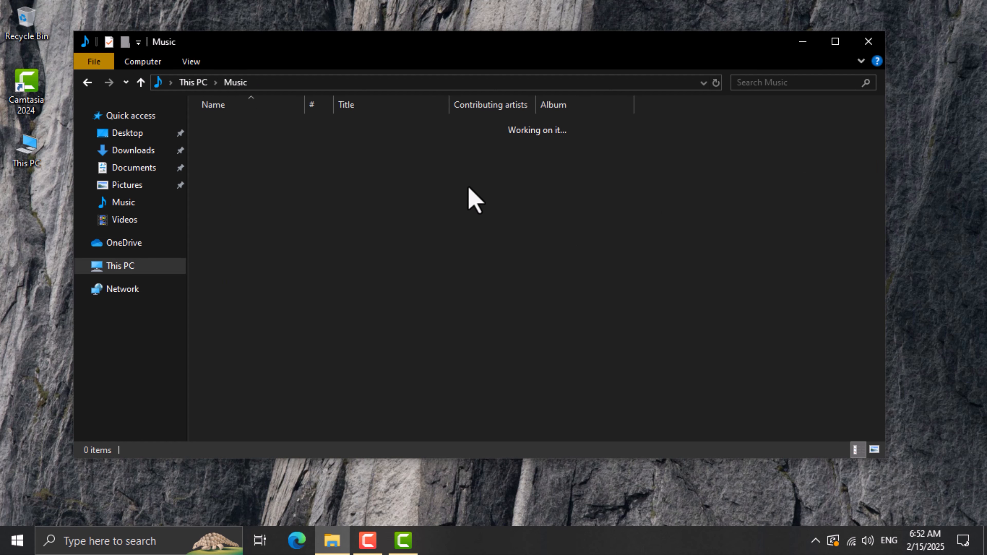
{"action": "left_click", "coordinate": [140, 85]}
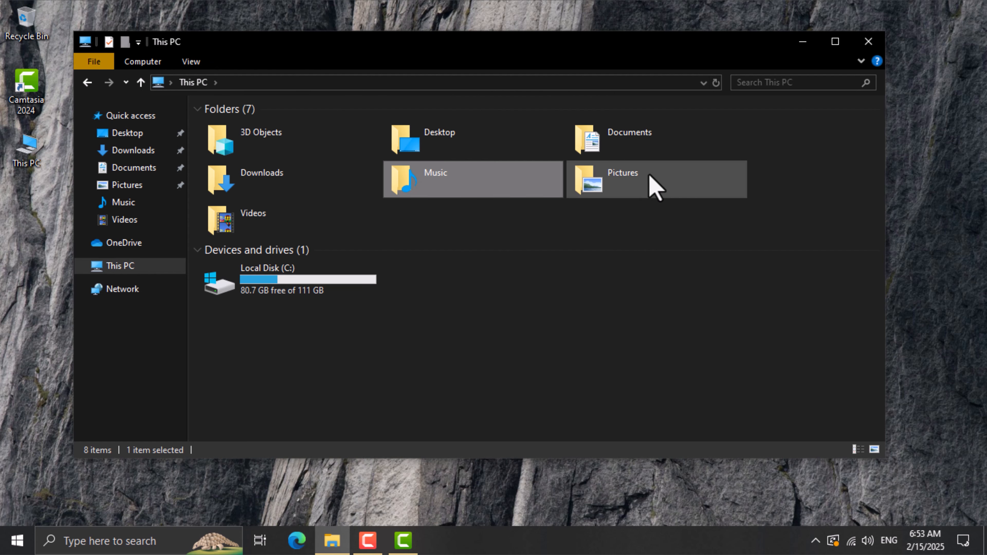
{"action": "left_click", "coordinate": [655, 187]}
{"action": "double_click", "coordinate": [655, 188]}
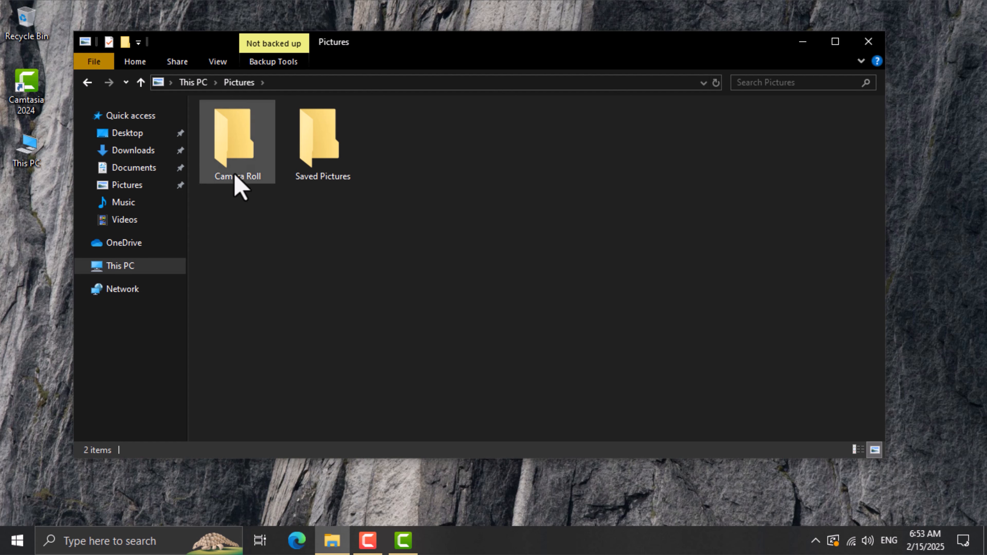
{"action": "left_click", "coordinate": [238, 161]}
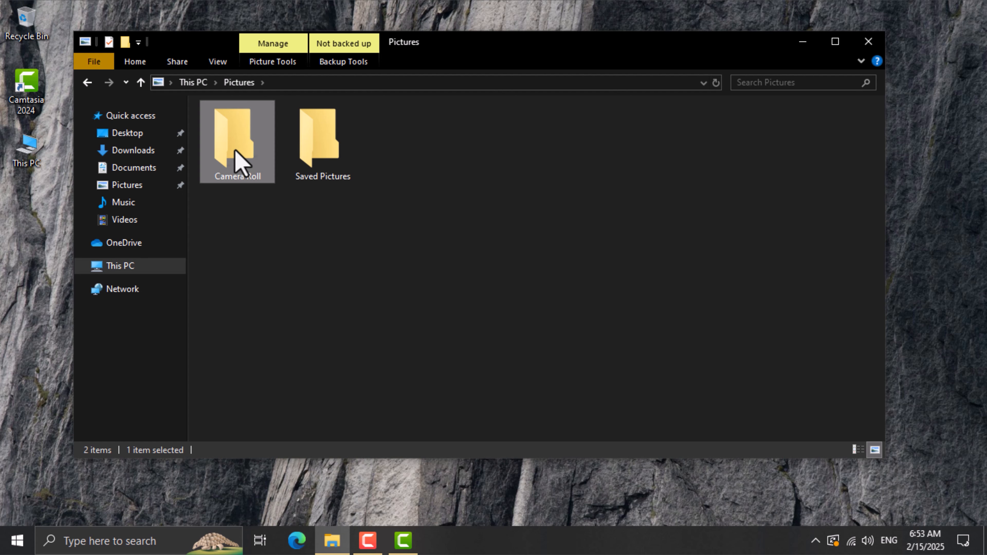
{"action": "left_click", "coordinate": [382, 162]}
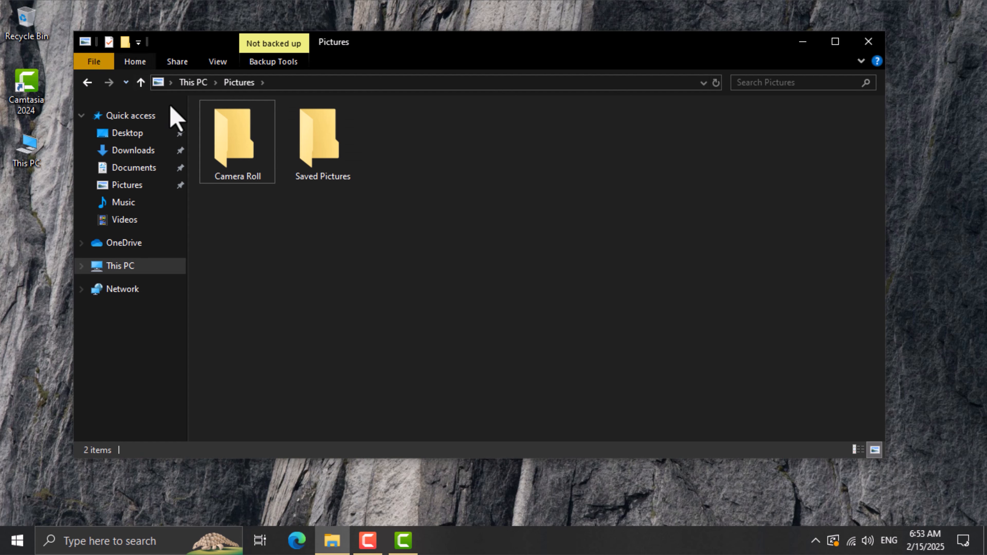
{"action": "left_click", "coordinate": [142, 83]}
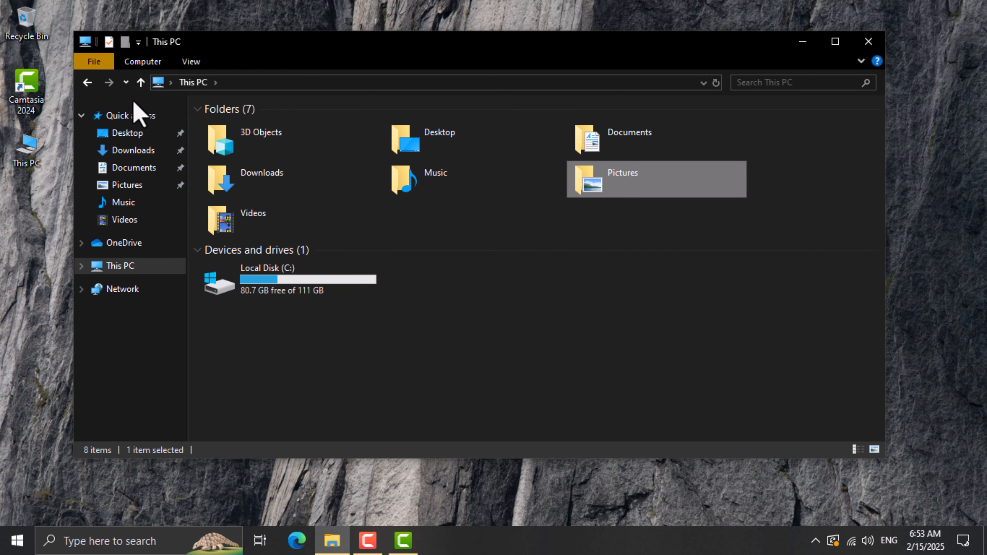
{"action": "left_click", "coordinate": [447, 366]}
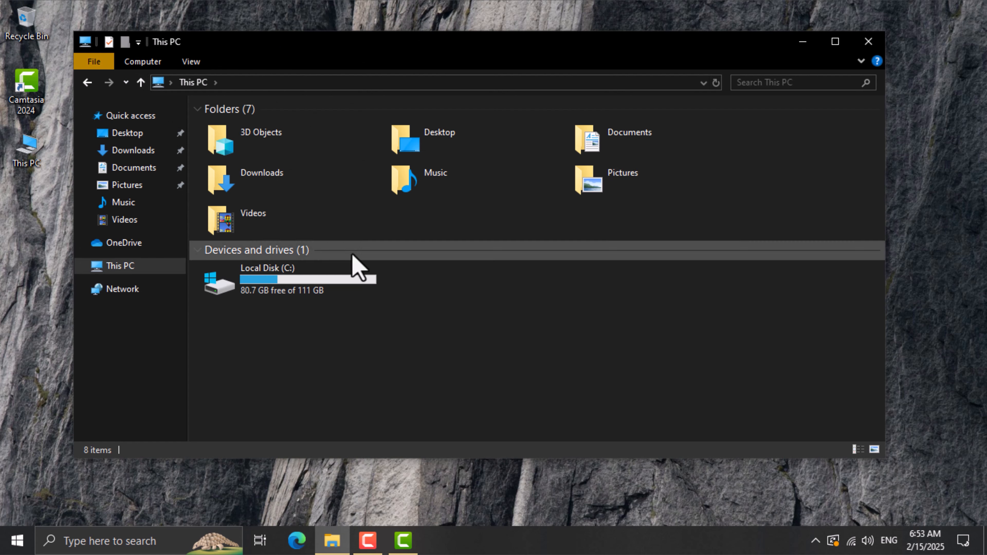
Step: Create a new folder named "test" in the Downloads folder and clear the selection
{"action": "double_click", "coordinate": [302, 176]}
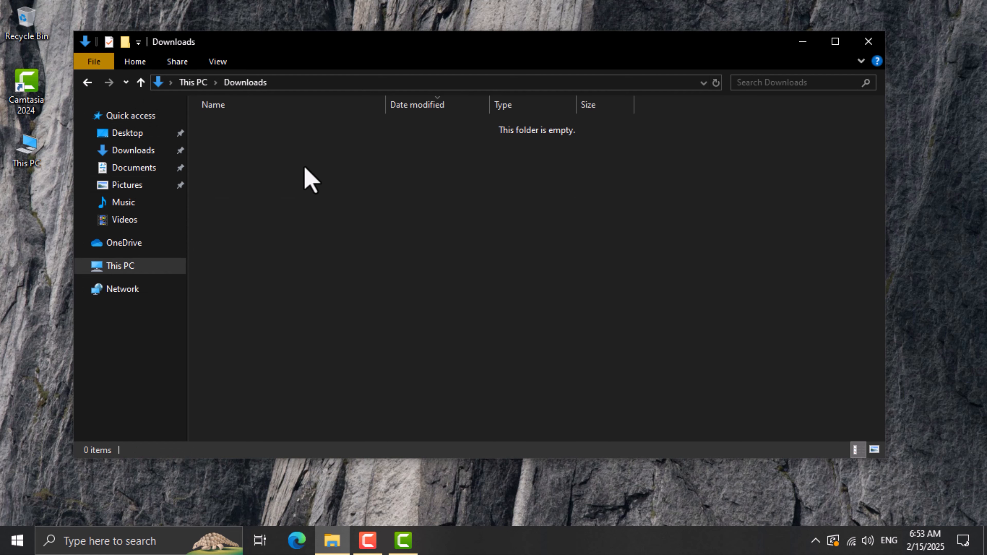
{"action": "right_click", "coordinate": [311, 160]}
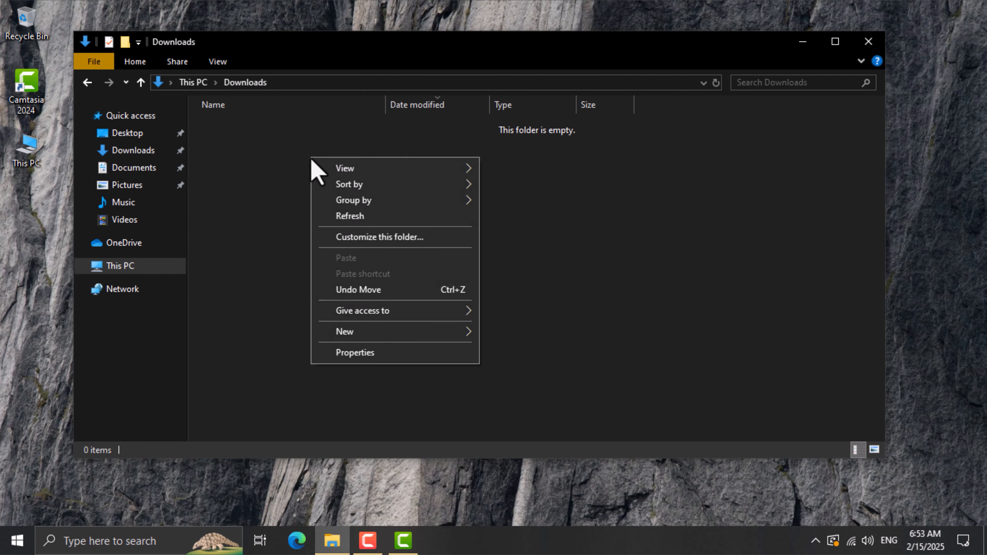
{"action": "mouse_move", "coordinate": [442, 337]}
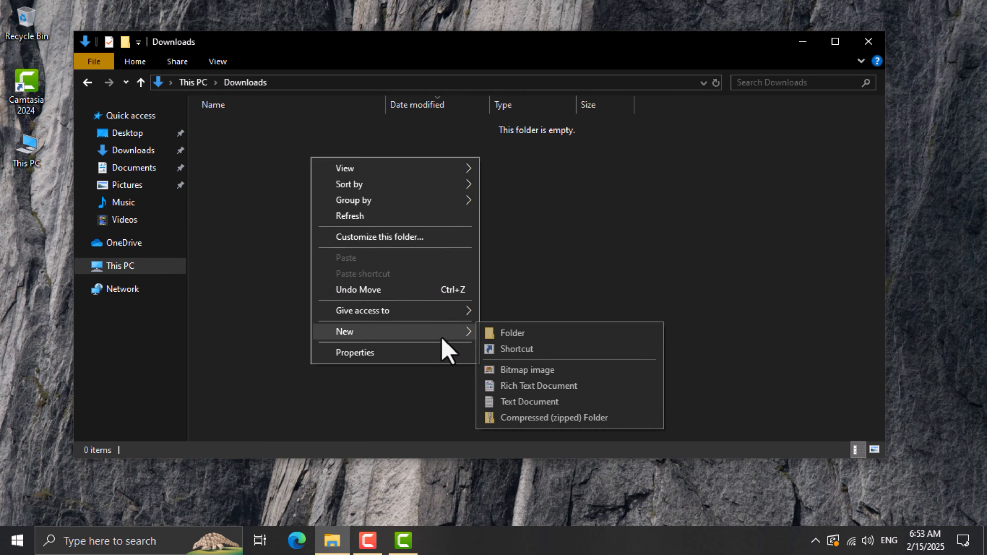
{"action": "left_click", "coordinate": [549, 334]}
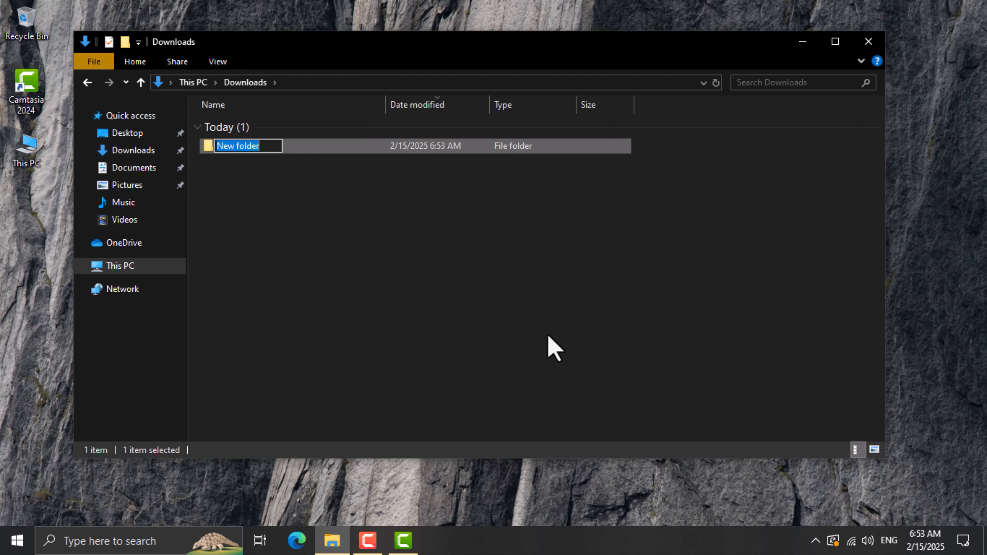
{"action": "type", "text": "test"}
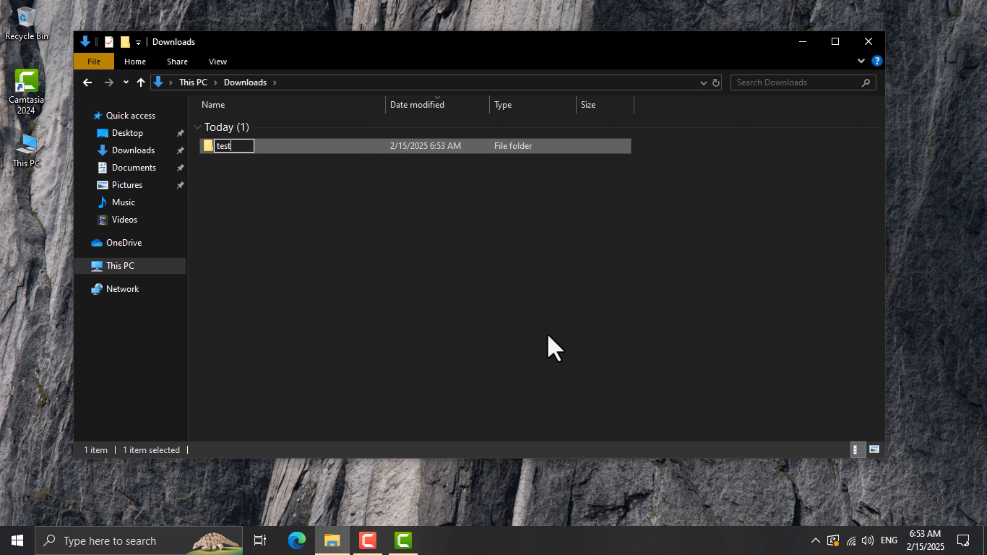
{"action": "key", "text": "Return"}
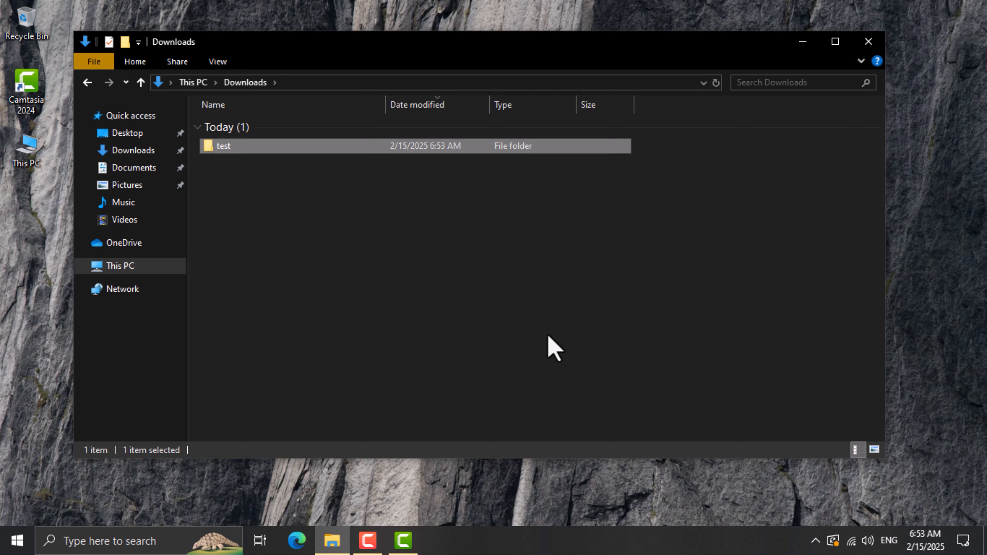
{"action": "left_click_drag", "start_coordinate": [478, 225], "coordinate": [274, 151]}
{"action": "left_click", "coordinate": [293, 232]}
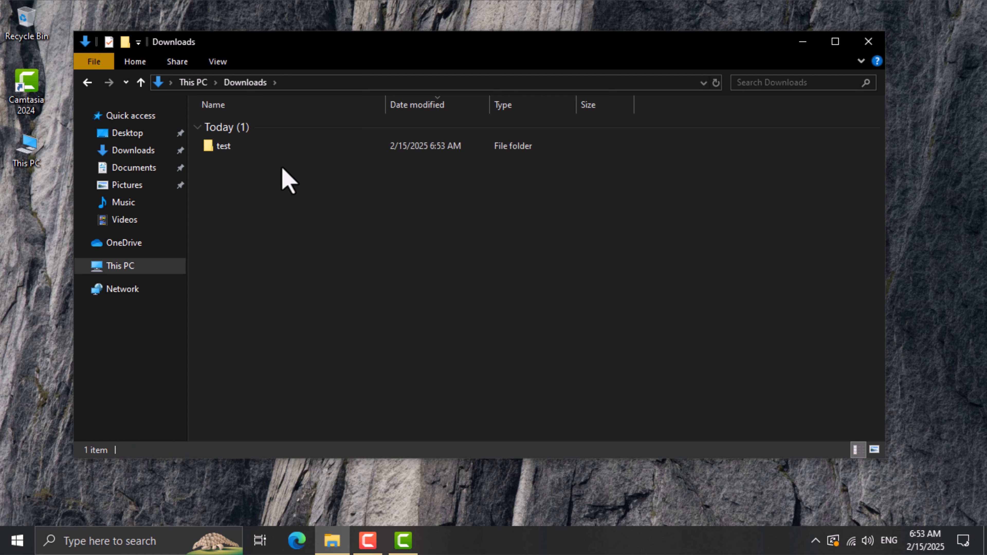
Step: Create a shortcut to the test folder inside Downloads
{"action": "left_click", "coordinate": [278, 149]}
{"action": "right_click", "coordinate": [278, 149]}
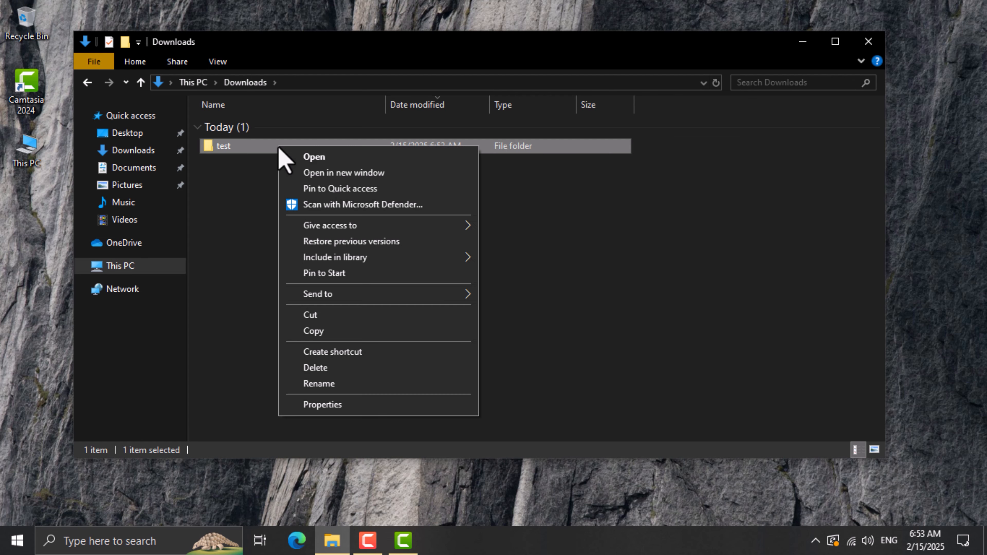
{"action": "left_click", "coordinate": [305, 354]}
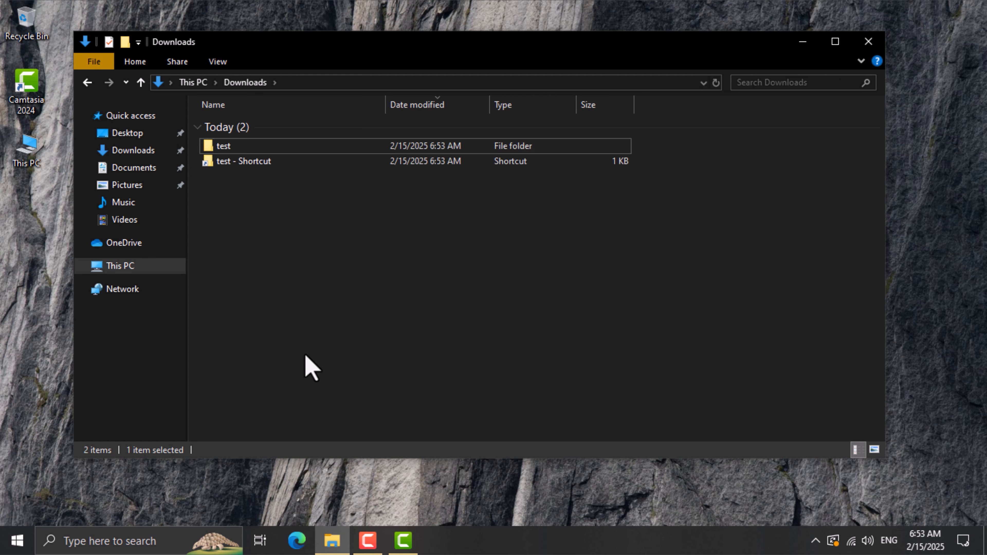
{"action": "left_click", "coordinate": [263, 167]}
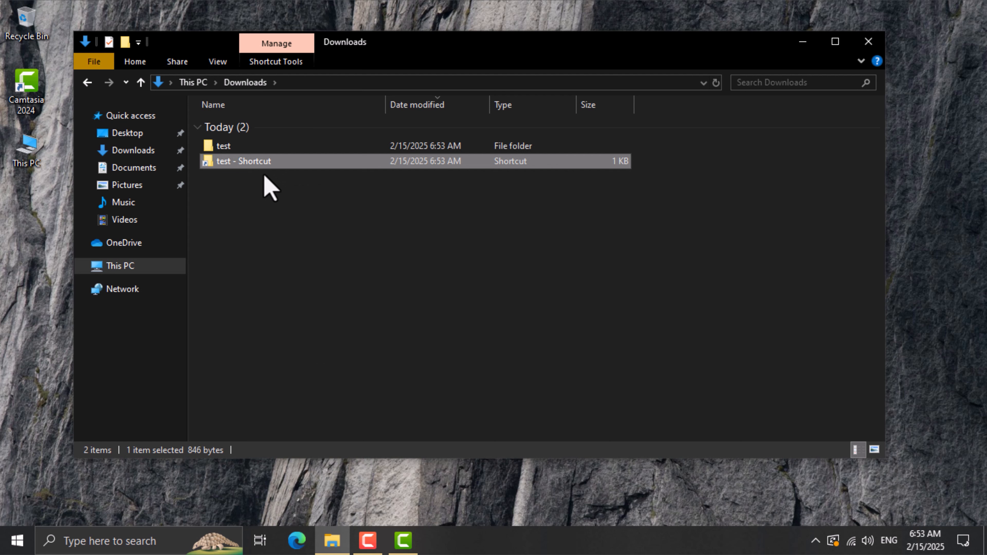
{"action": "left_click", "coordinate": [286, 214]}
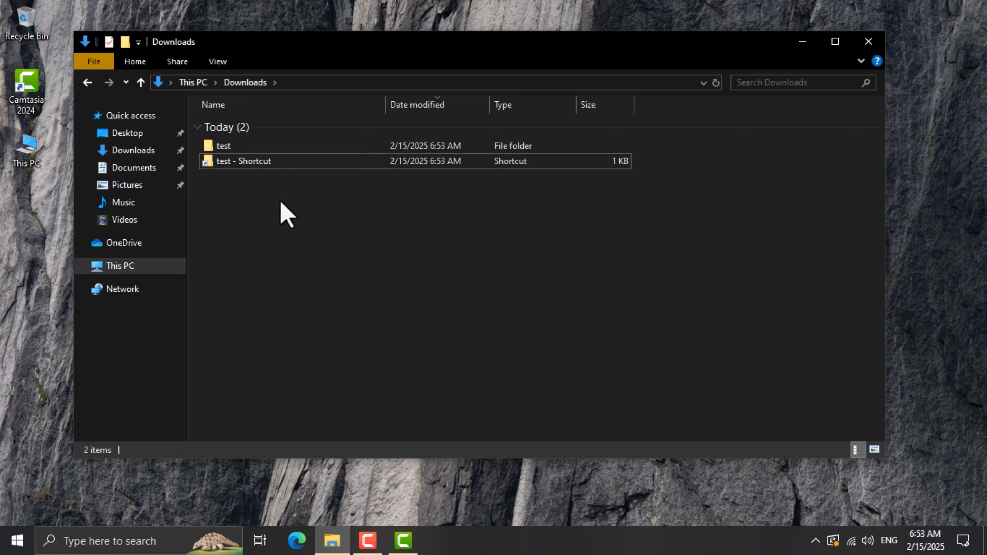
Step: Move the test shortcut from Downloads to the desktop's upper-right corner, closing the Downloads window
{"action": "left_click_drag", "start_coordinate": [279, 201], "coordinate": [249, 162]}
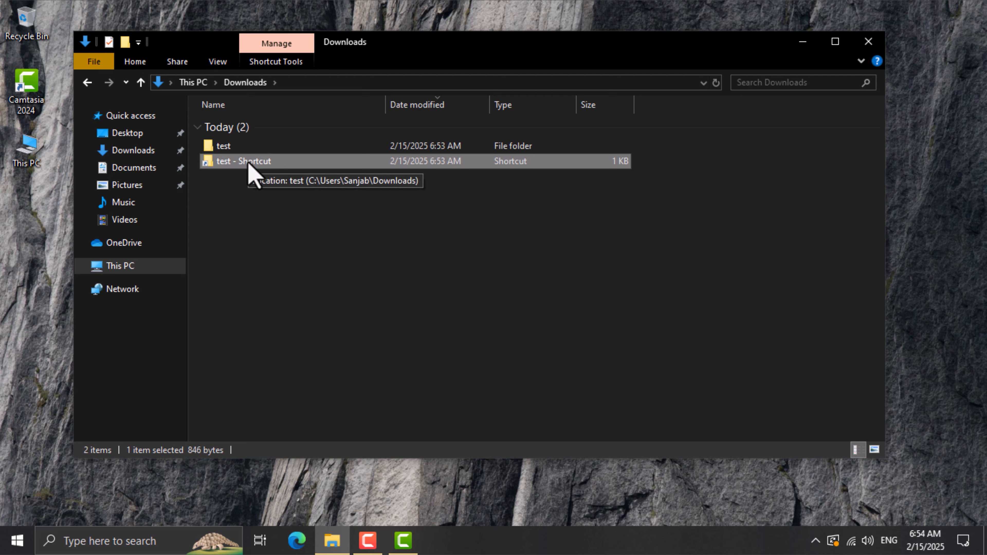
{"action": "left_click_drag", "start_coordinate": [249, 164], "coordinate": [921, 220]}
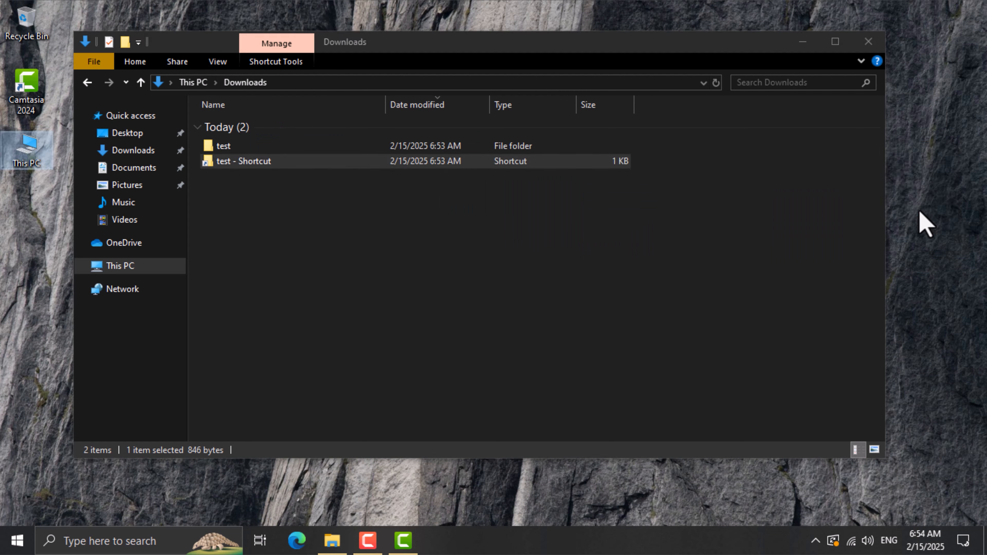
{"action": "left_click", "coordinate": [868, 42]}
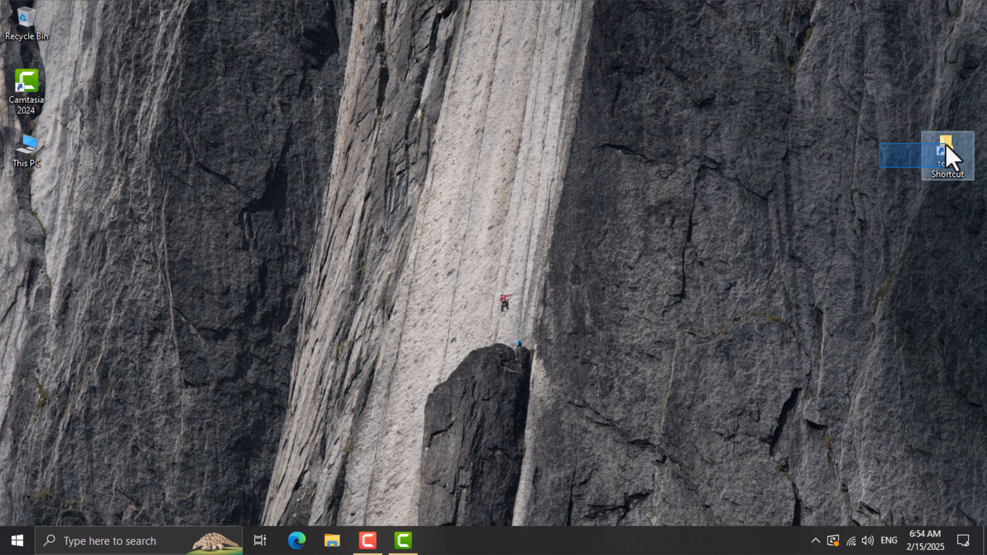
{"action": "left_click_drag", "start_coordinate": [954, 159], "coordinate": [961, 44]}
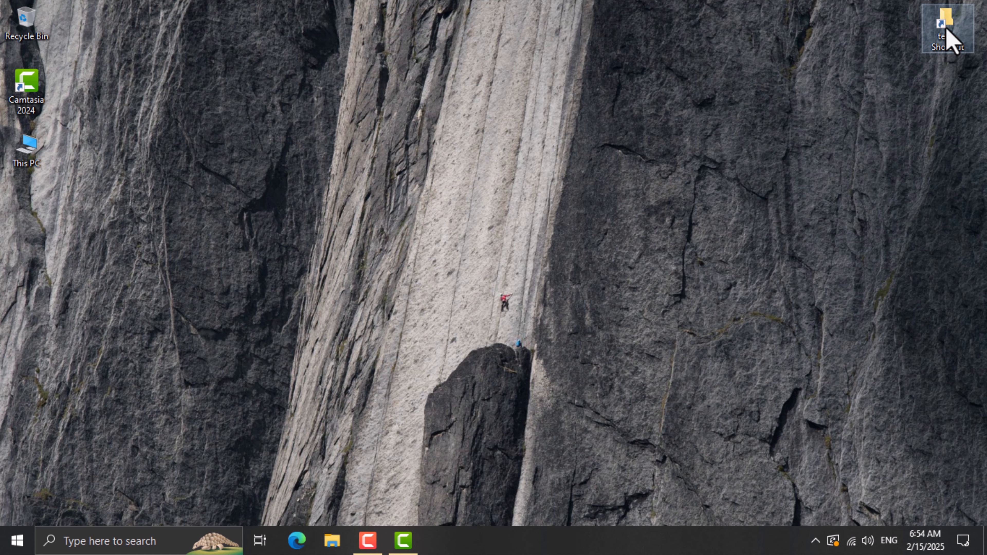
Step: Open the test folder through its desktop shortcut, go up to its parent Downloads folder, and close the window
{"action": "double_click", "coordinate": [948, 31]}
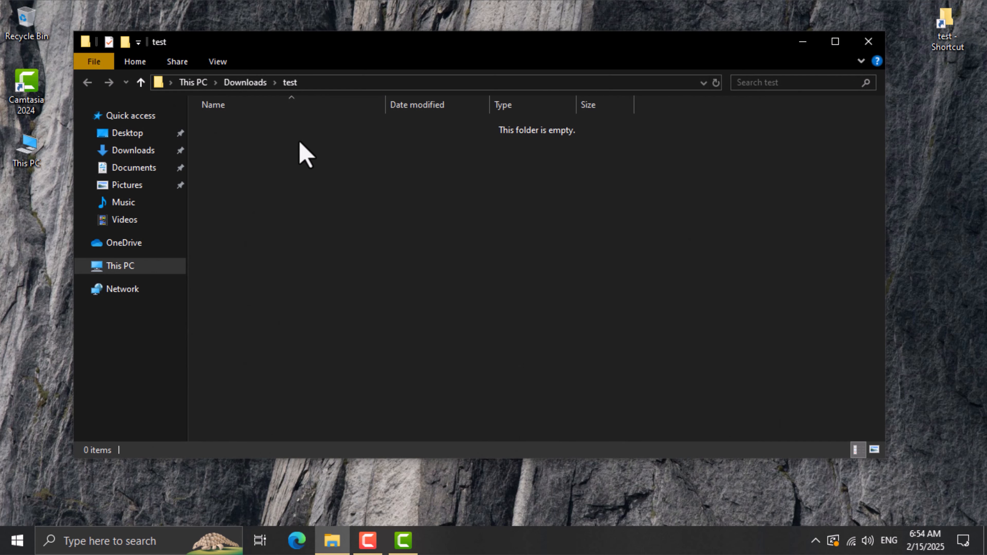
{"action": "left_click", "coordinate": [245, 82]}
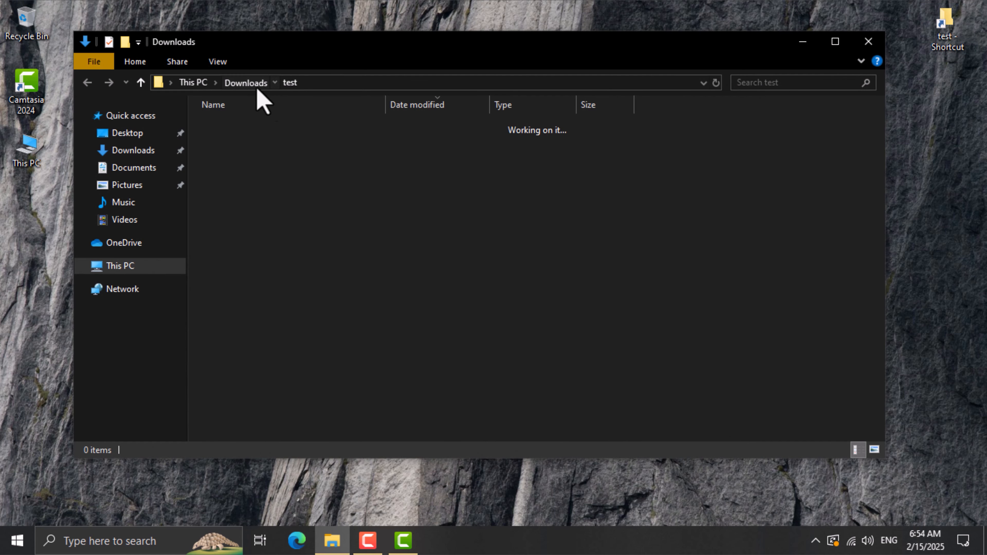
{"action": "left_click", "coordinate": [359, 222]}
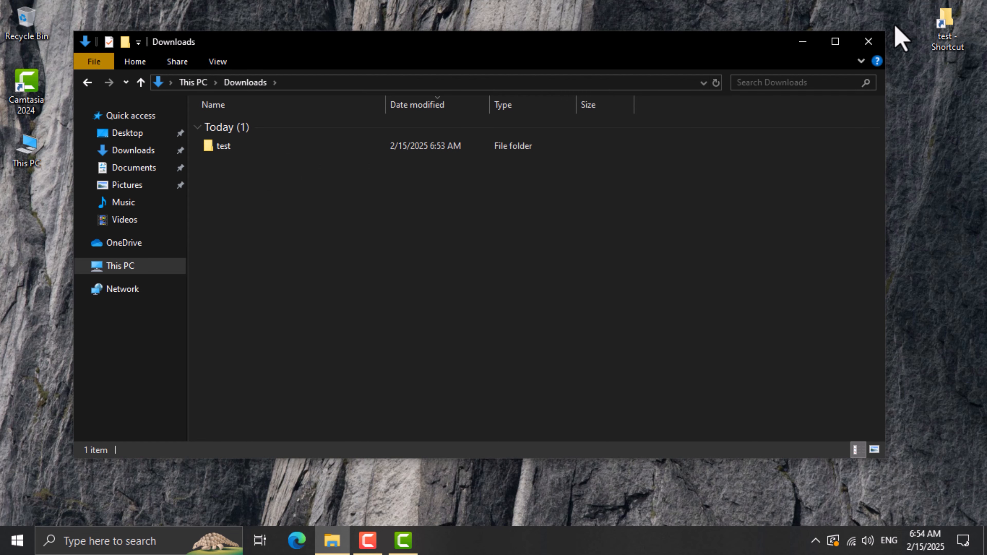
{"action": "left_click", "coordinate": [874, 40]}
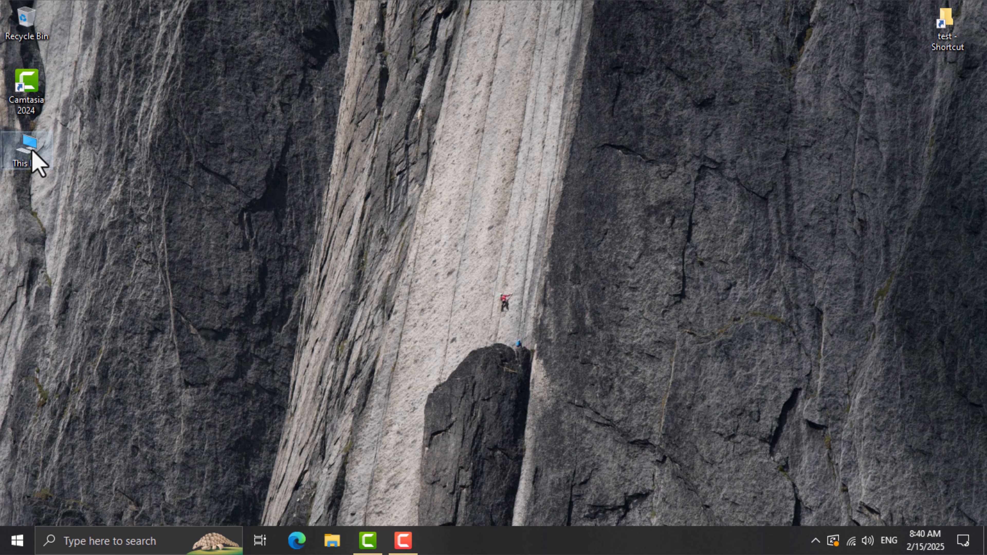
Step: Open This PC from the desktop and go to the Camtasia folder inside Documents
{"action": "double_click", "coordinate": [32, 151]}
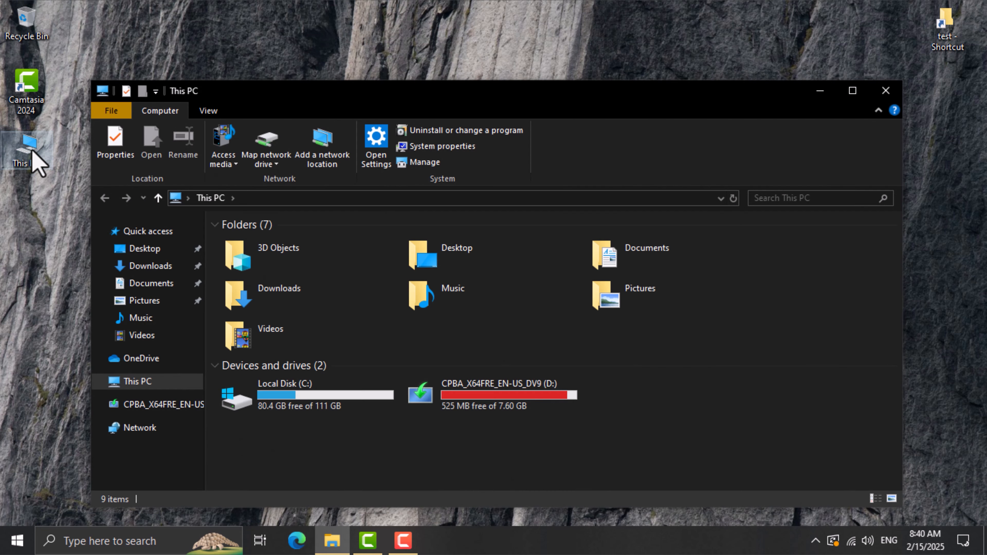
{"action": "left_click", "coordinate": [631, 267]}
{"action": "double_click", "coordinate": [630, 267]}
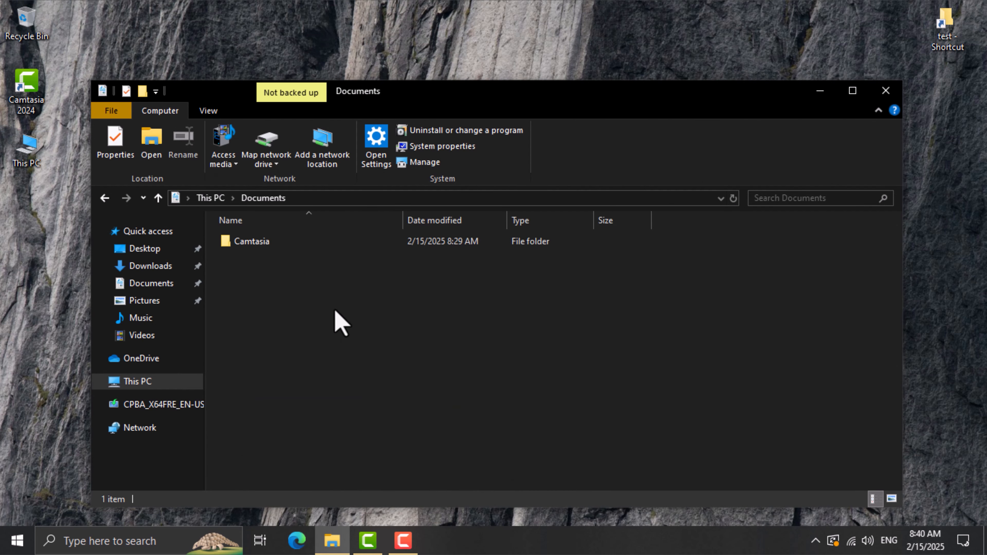
{"action": "double_click", "coordinate": [308, 245]}
{"action": "left_click_drag", "start_coordinate": [335, 349], "coordinate": [472, 364]}
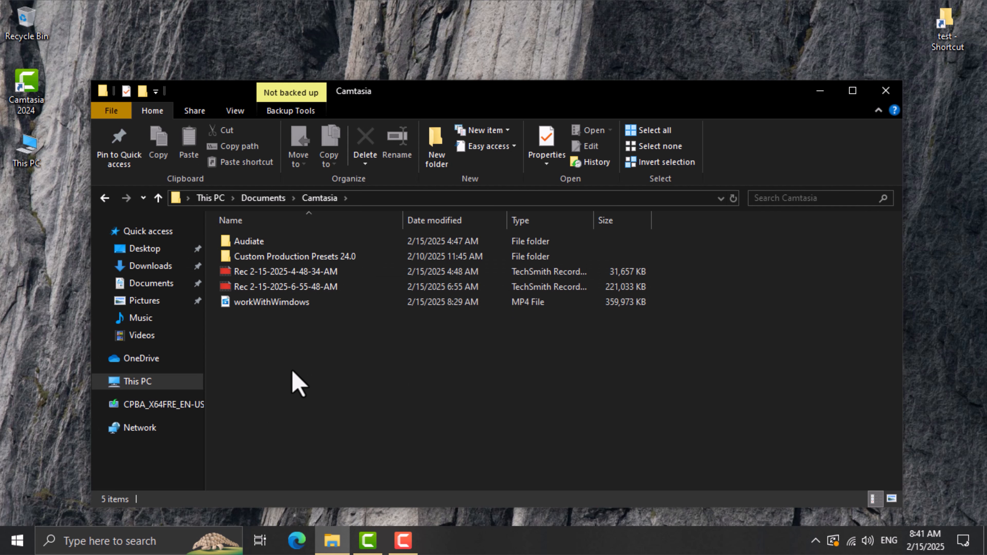
Step: Pin the Camtasia folder to Quick access and show the Quick access folder list
{"action": "left_click", "coordinate": [116, 162]}
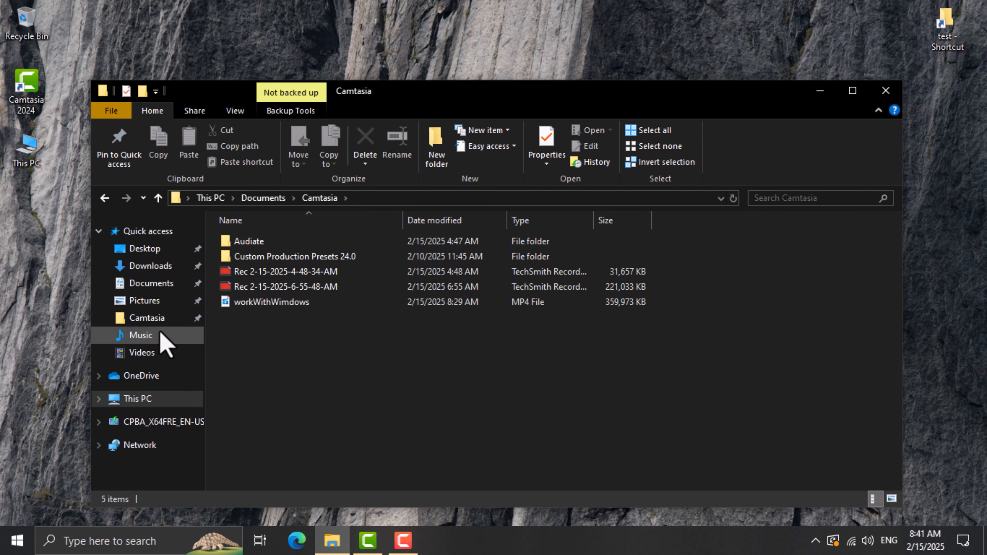
{"action": "left_click", "coordinate": [156, 233]}
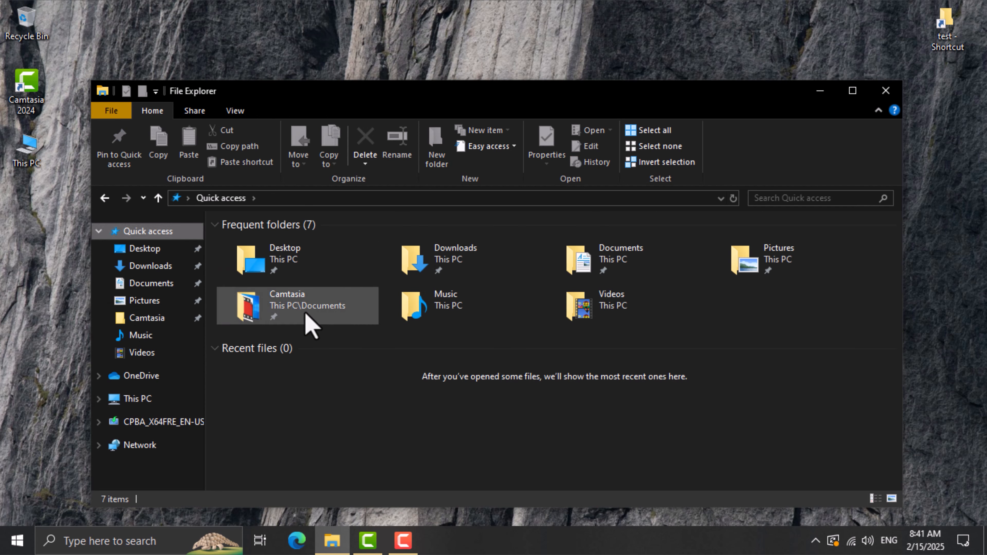
Step: Unpin the Camtasia folder from Quick access
{"action": "left_click", "coordinate": [290, 300]}
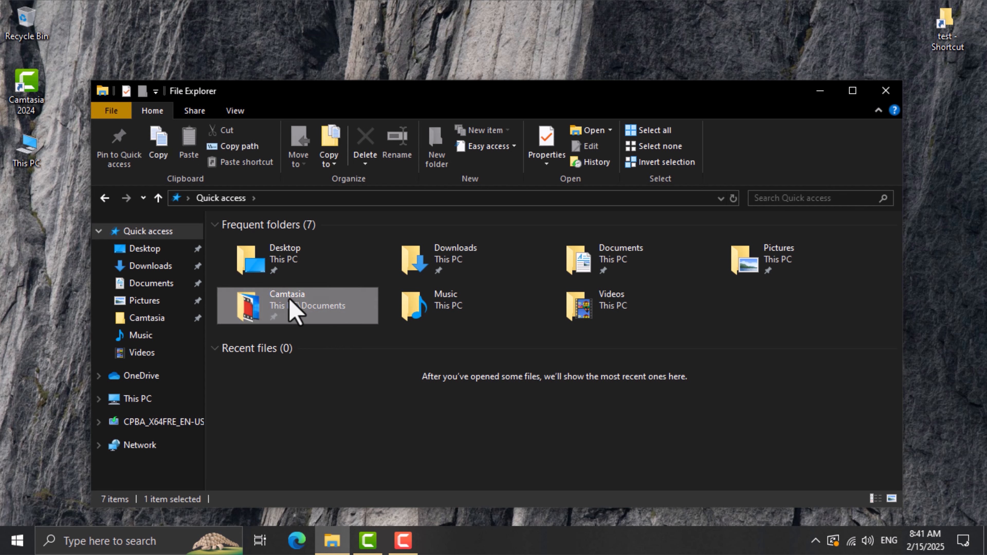
{"action": "right_click", "coordinate": [289, 298]}
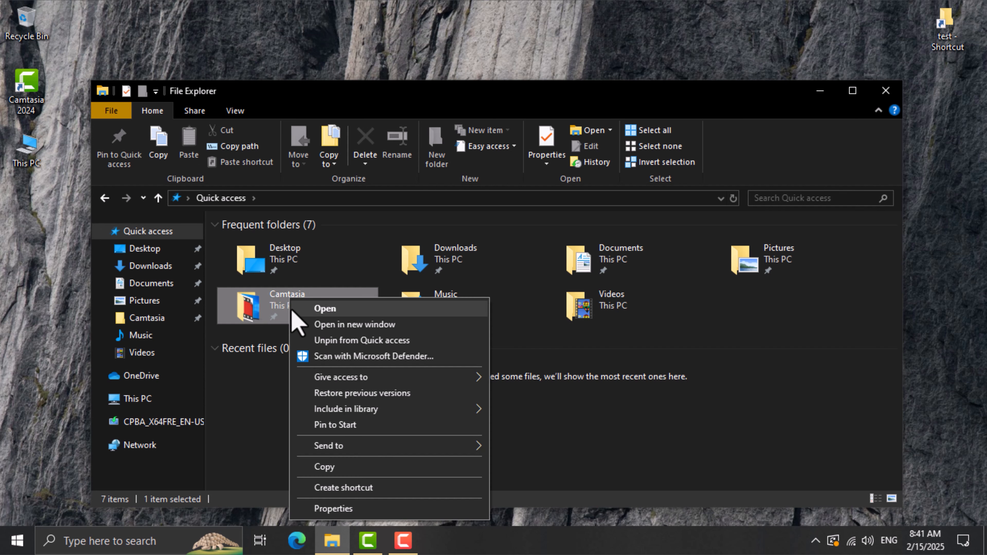
{"action": "left_click", "coordinate": [310, 340]}
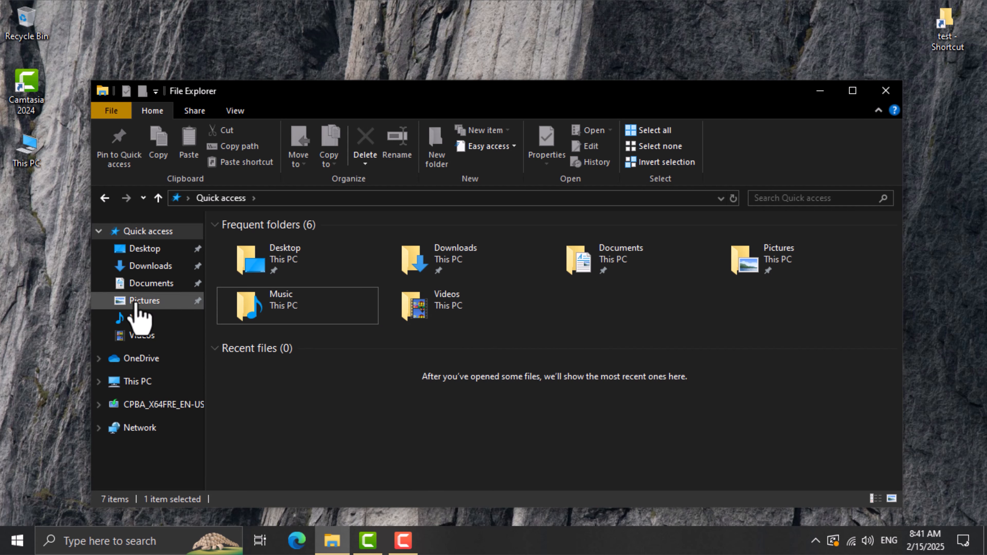
Step: Open the Camtasia folder inside Documents and shift its window slightly down on the desktop
{"action": "left_click", "coordinate": [139, 283]}
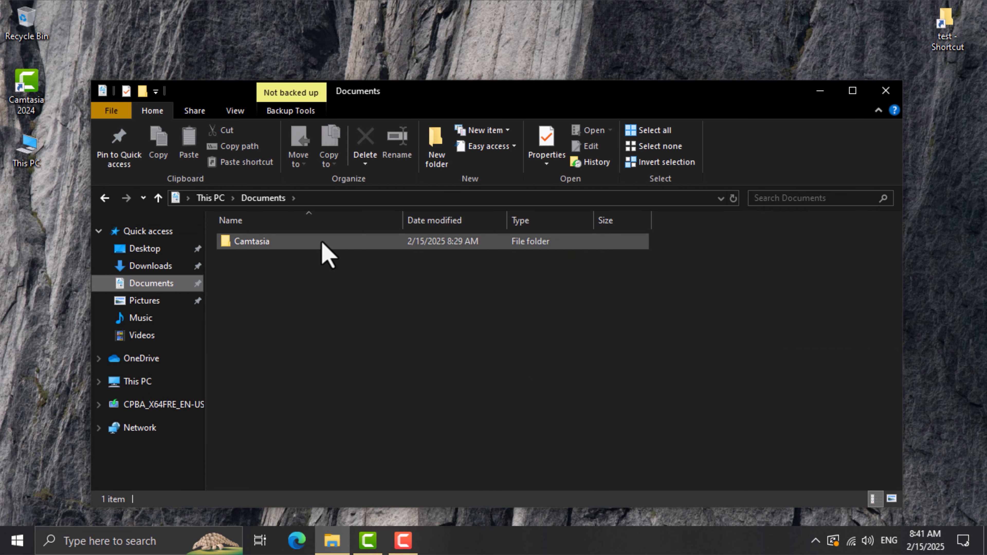
{"action": "double_click", "coordinate": [322, 243]}
{"action": "left_click_drag", "start_coordinate": [471, 89], "coordinate": [478, 112]}
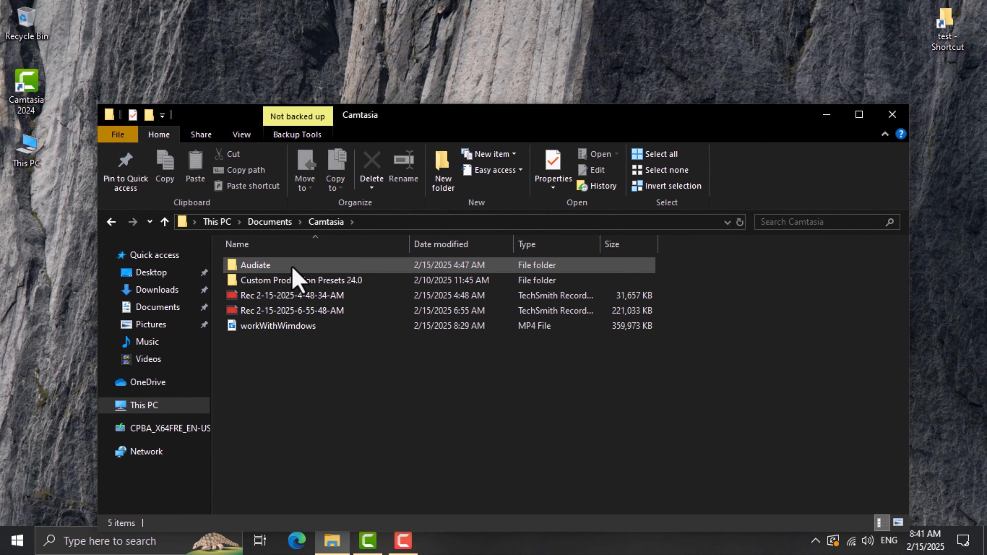
Step: Copy the Audiate folder from the Camtasia folder and paste it onto the desktop
{"action": "left_click", "coordinate": [276, 269]}
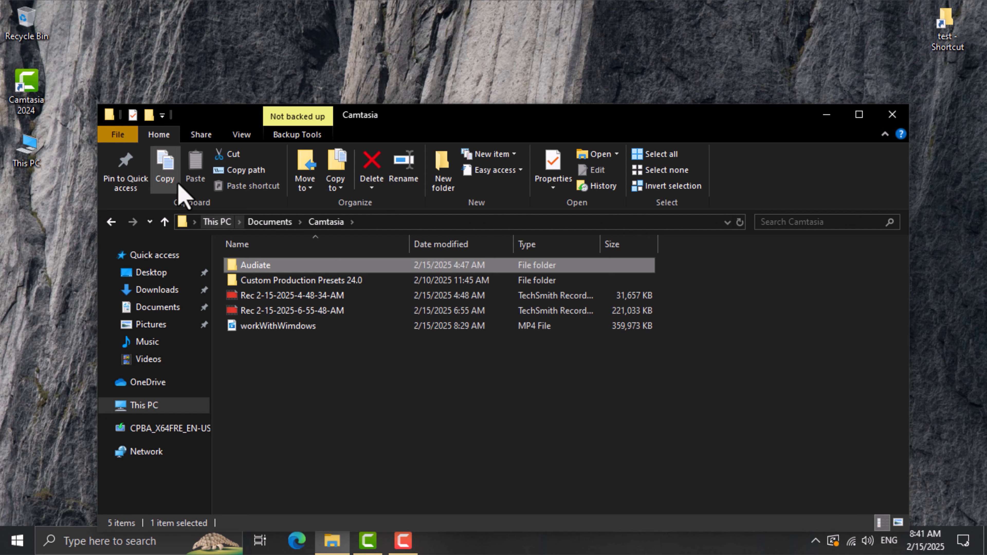
{"action": "left_click", "coordinate": [165, 163]}
{"action": "left_click", "coordinate": [602, 44]}
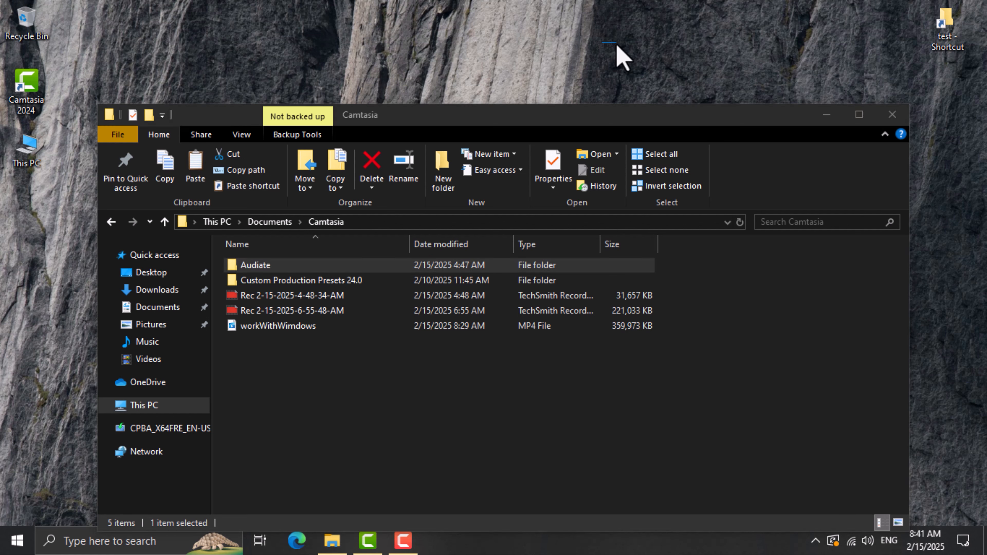
{"action": "left_click_drag", "start_coordinate": [649, 29], "coordinate": [607, 46]}
{"action": "key", "text": "ctrl+v"}
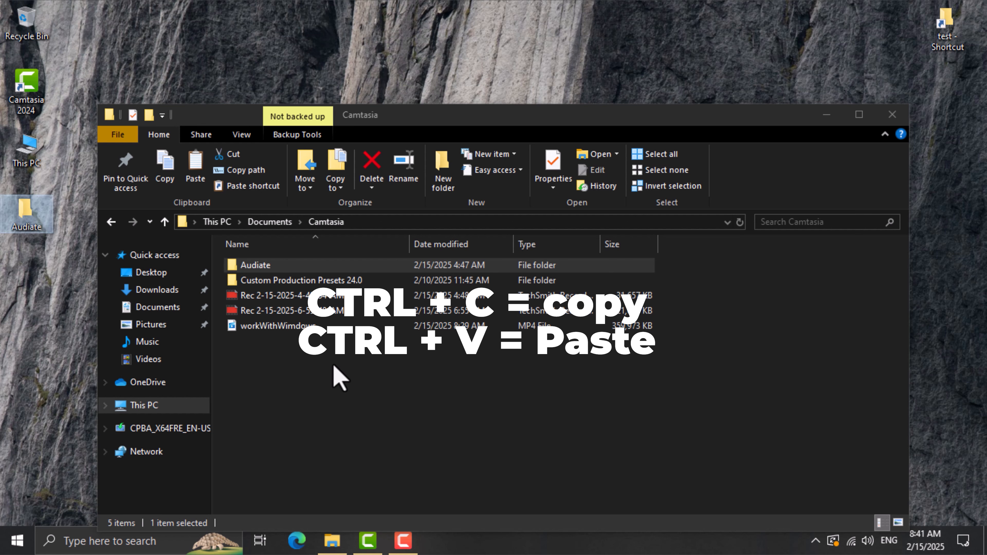
{"action": "left_click", "coordinate": [262, 385]}
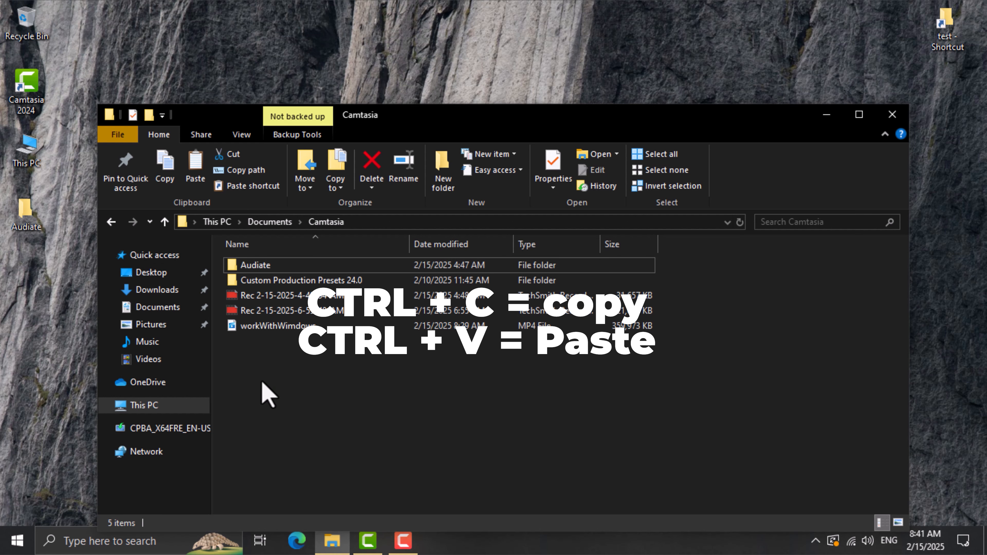
{"action": "left_click", "coordinate": [230, 267]}
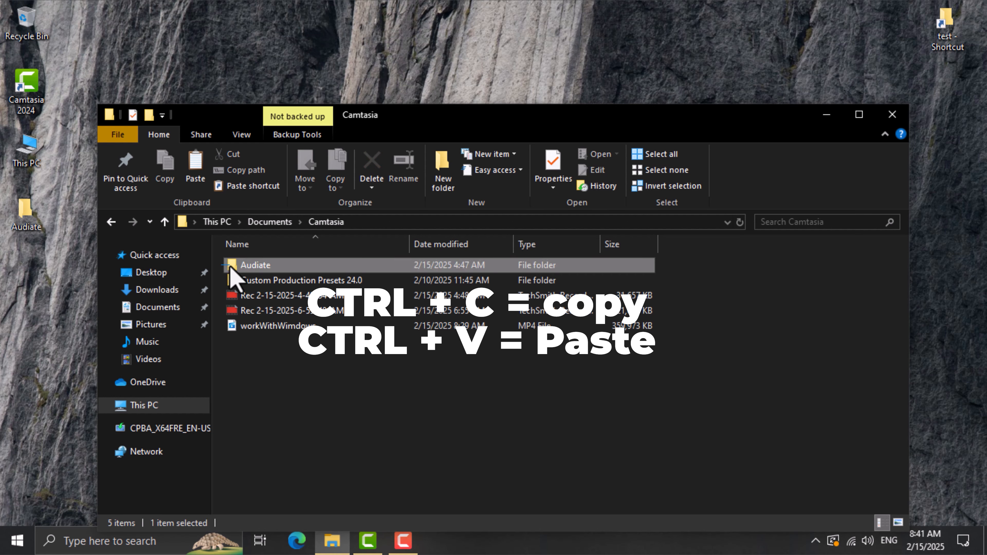
{"action": "left_click", "coordinate": [304, 402]}
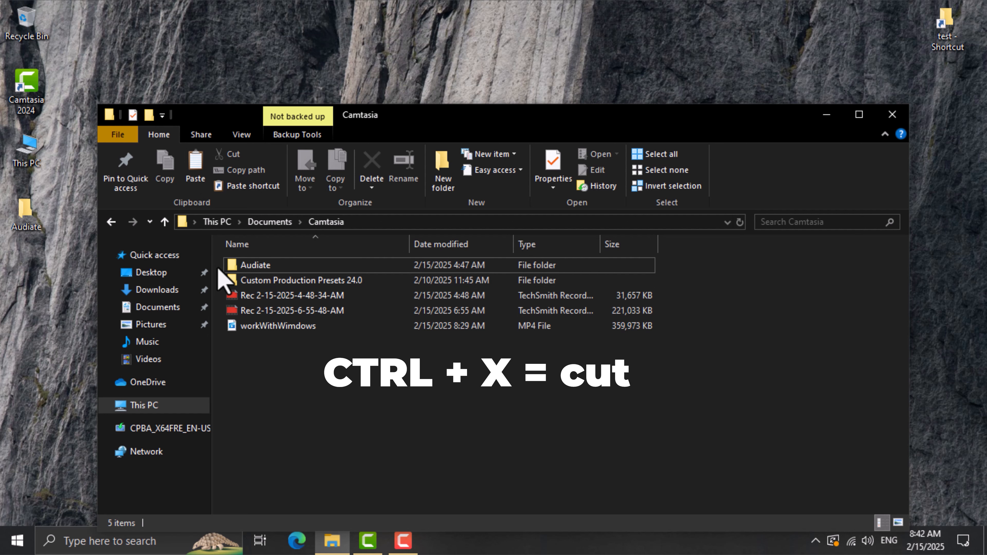
{"action": "left_click", "coordinate": [228, 268]}
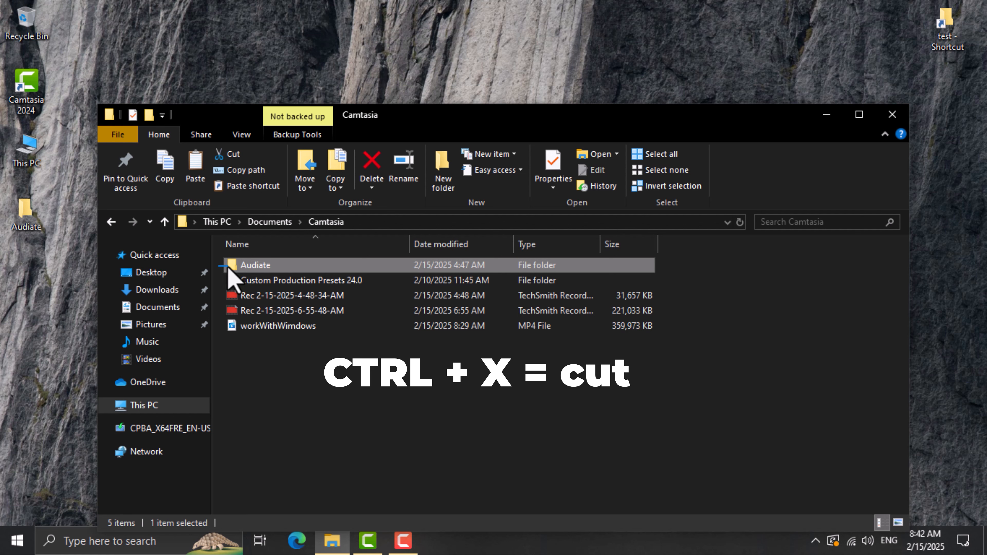
Step: Cut the Audiate folder from the desktop and paste it into the Documents folder
{"action": "left_click", "coordinate": [33, 216]}
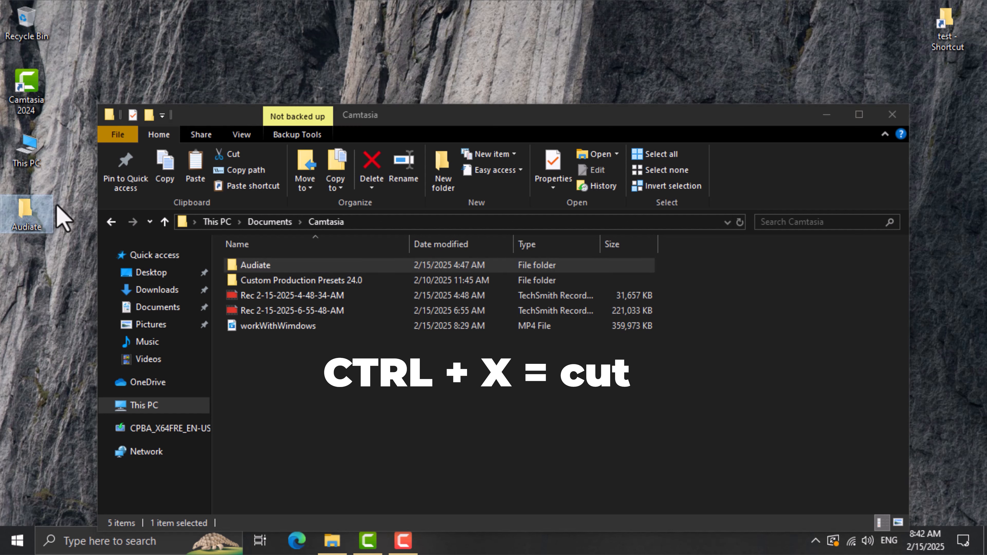
{"action": "left_click", "coordinate": [25, 219]}
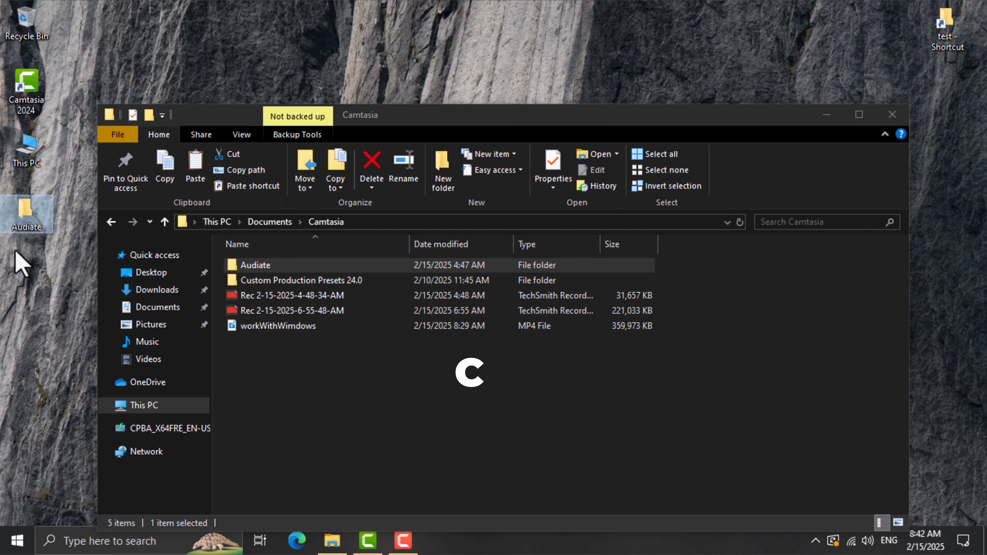
{"action": "key", "text": "ctrl+x"}
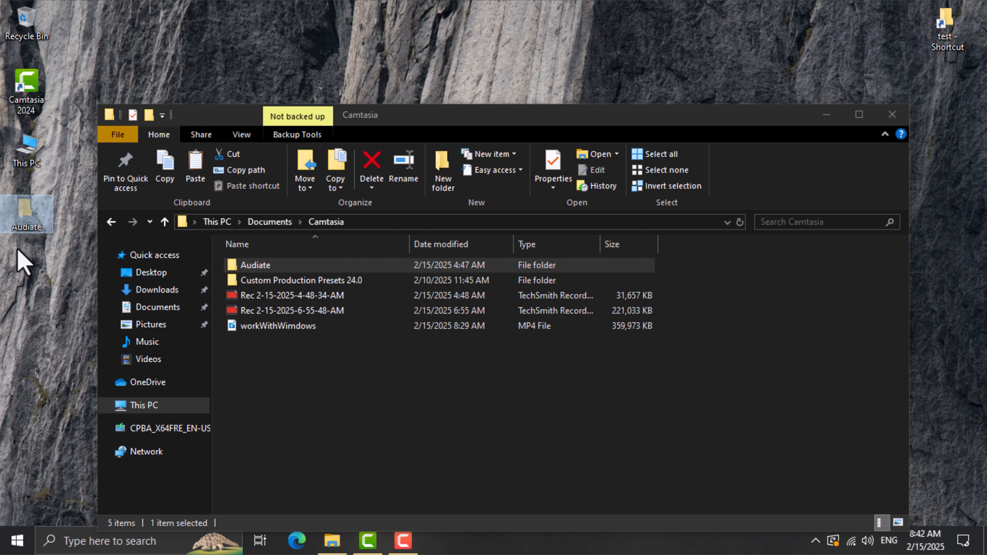
{"action": "right_click", "coordinate": [24, 220]}
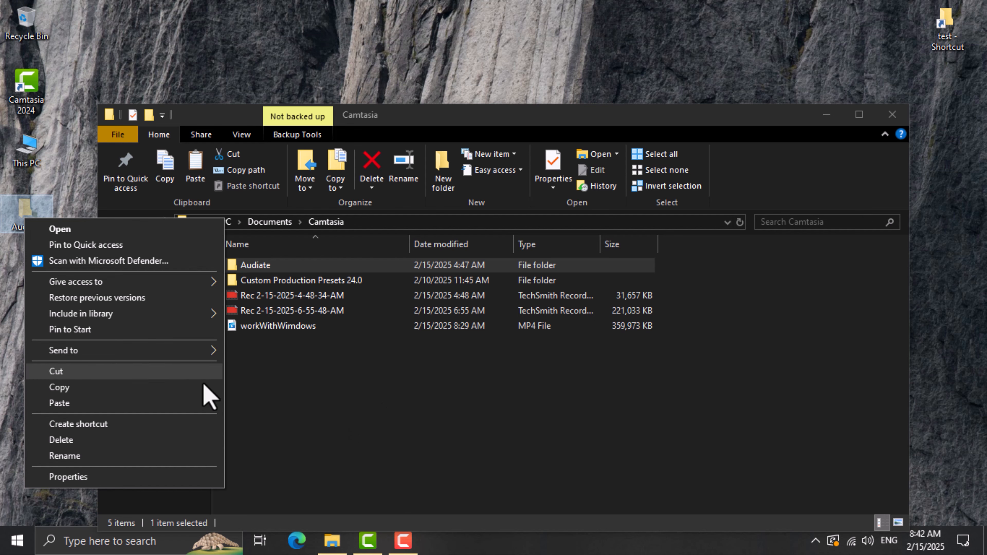
{"action": "left_click", "coordinate": [345, 401]}
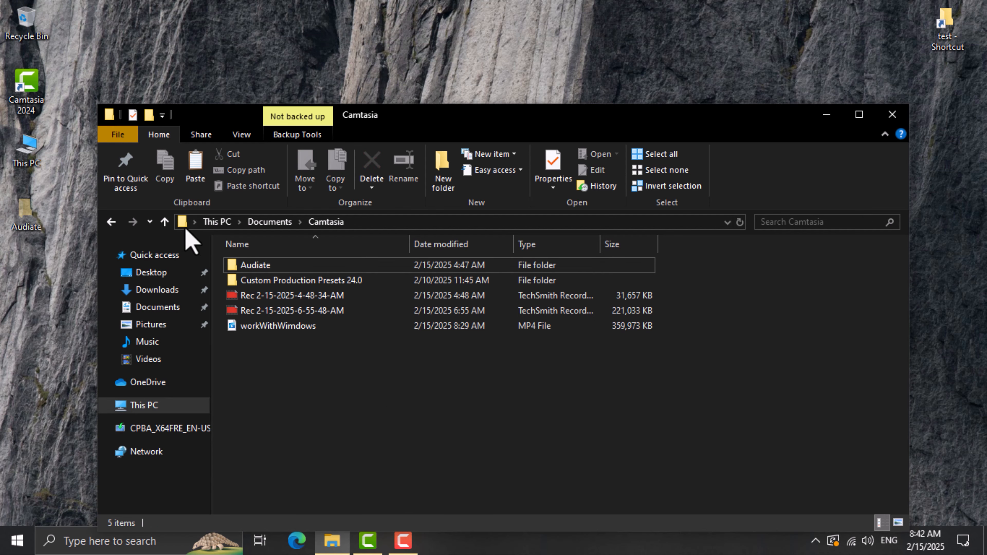
{"action": "left_click", "coordinate": [165, 222]}
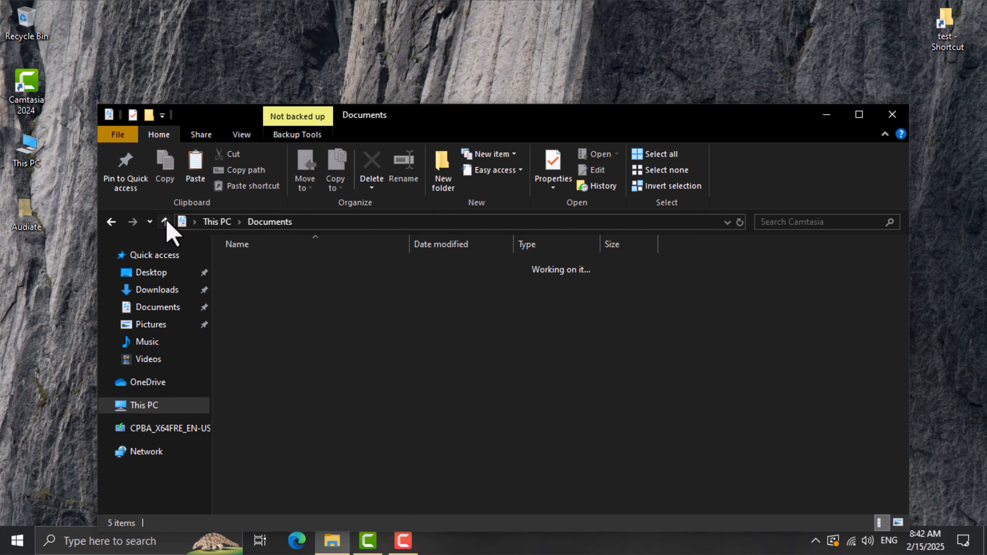
{"action": "left_click", "coordinate": [372, 361]}
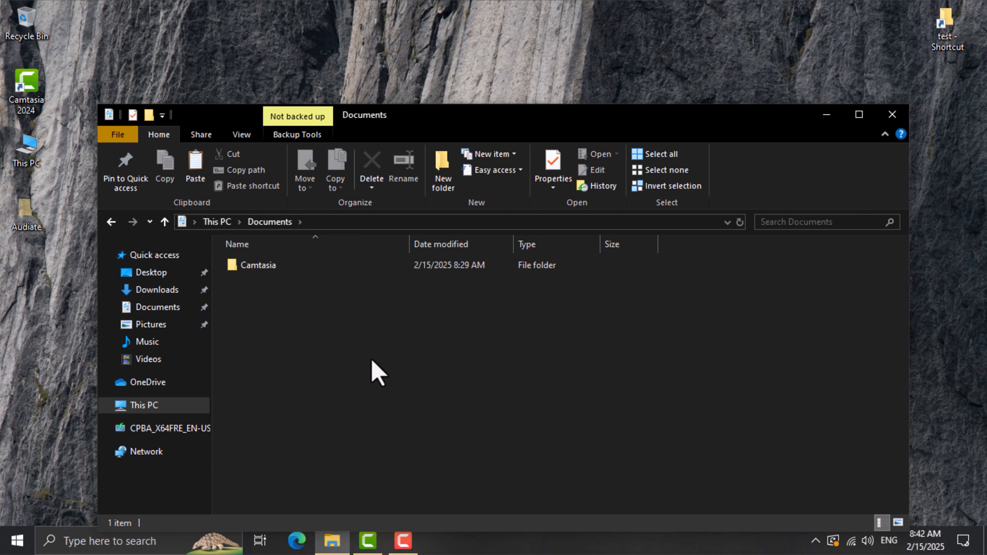
{"action": "key", "text": "ctrl+v"}
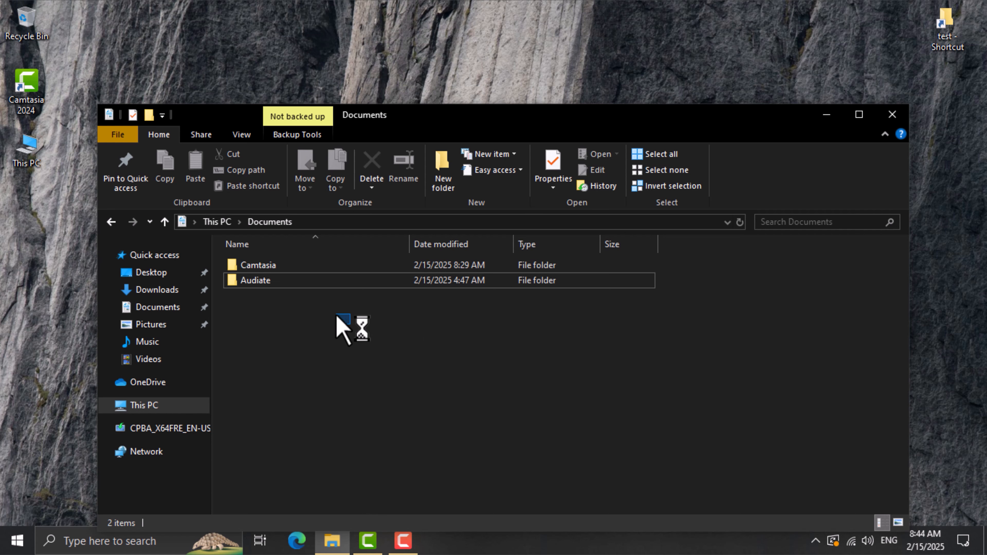
Step: Copy the path of the Audiate folder in Documents and paste it into a new Notepad document
{"action": "left_click_drag", "start_coordinate": [336, 315], "coordinate": [296, 281]}
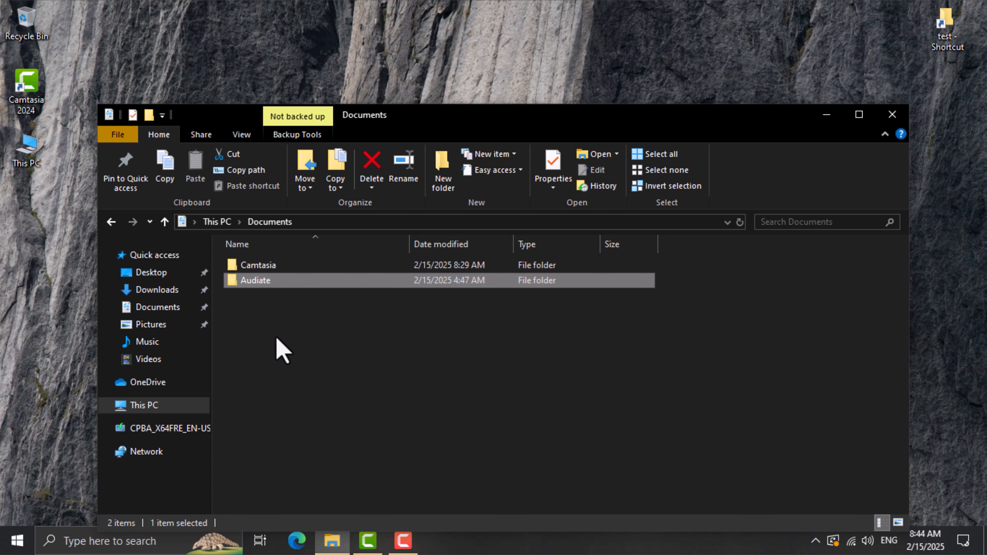
{"action": "key", "text": "super"}
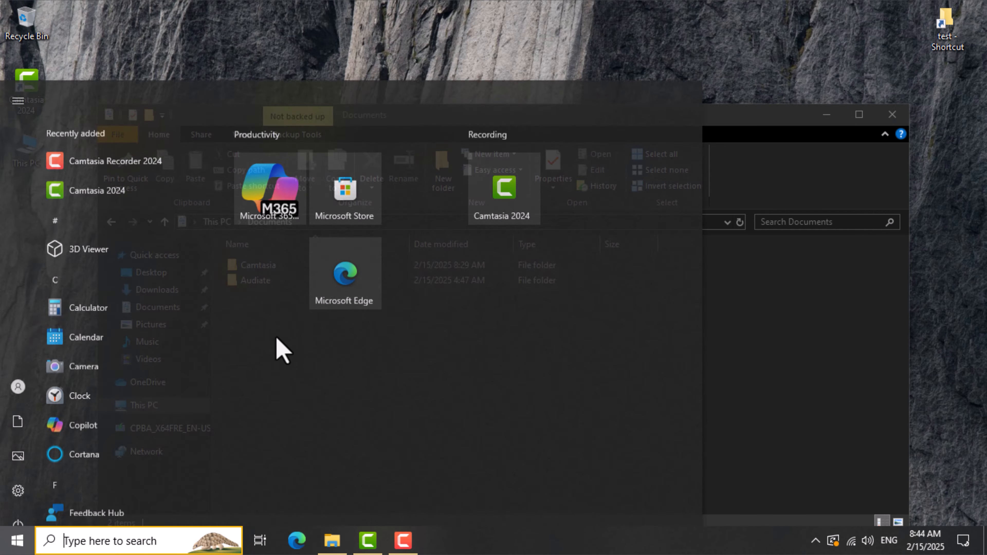
{"action": "type", "text": "note"}
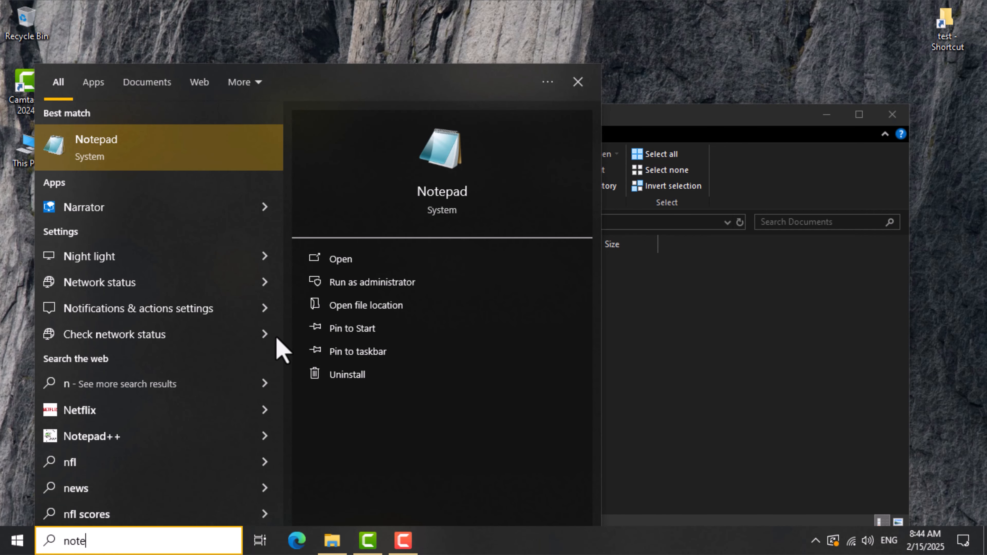
{"action": "key", "text": "Return"}
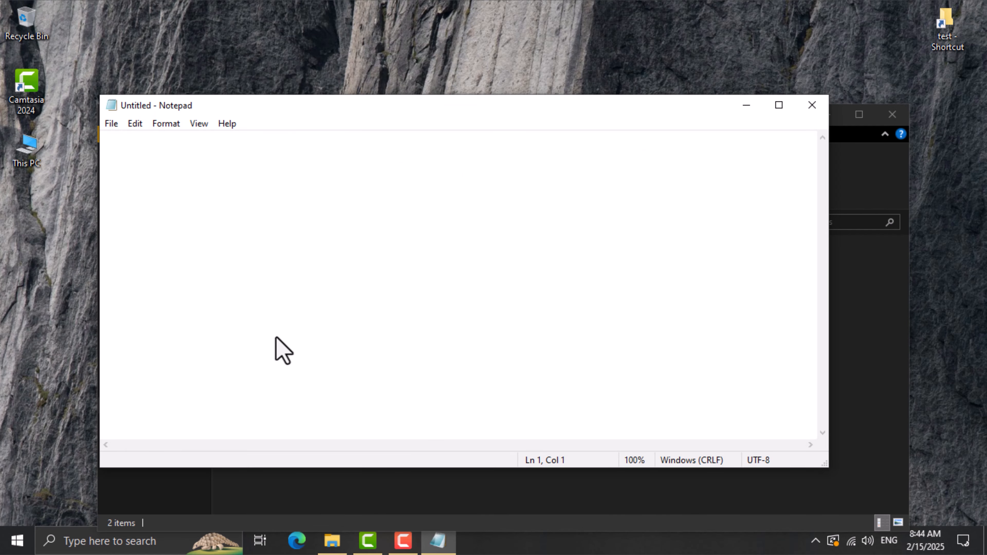
{"action": "key", "text": "ctrl+v"}
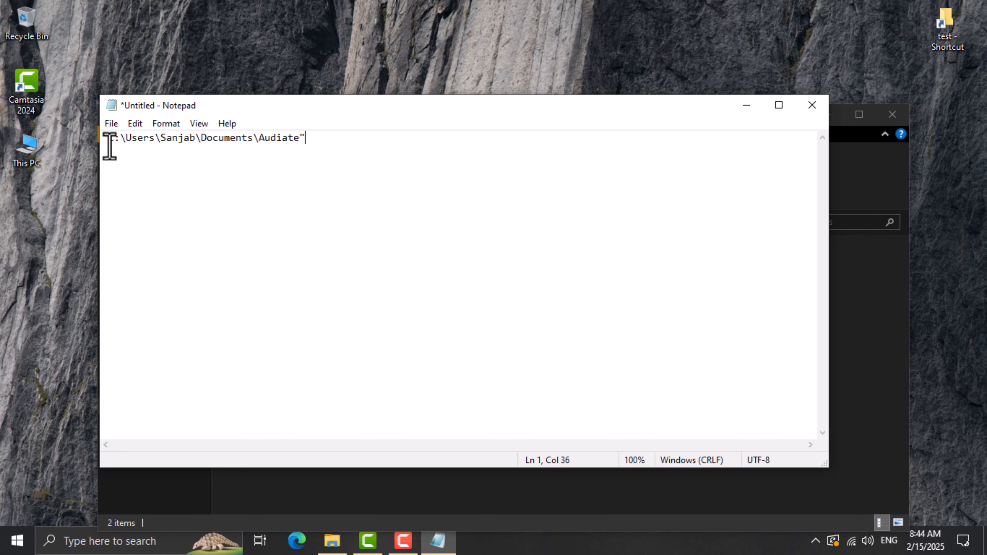
Step: Highlight the individual parts of the pasted folder path in Notepad to examine its structure
{"action": "left_click_drag", "start_coordinate": [108, 148], "coordinate": [289, 114]}
{"action": "left_click", "coordinate": [289, 158]}
{"action": "left_click", "coordinate": [269, 145]}
{"action": "left_click_drag", "start_coordinate": [252, 138], "coordinate": [153, 137]}
{"action": "mouse_move", "coordinate": [129, 138]}
{"action": "left_mouse_down"}
{"action": "mouse_move", "coordinate": [110, 138]}
{"action": "mouse_move", "coordinate": [164, 140]}
{"action": "mouse_move", "coordinate": [125, 138]}
{"action": "left_mouse_up"}
{"action": "left_click", "coordinate": [259, 138]}
Step: Switch back to File Explorer and move the Audiate folder from Documents to Desktop using Move to with a chosen location
{"action": "left_click", "coordinate": [857, 345]}
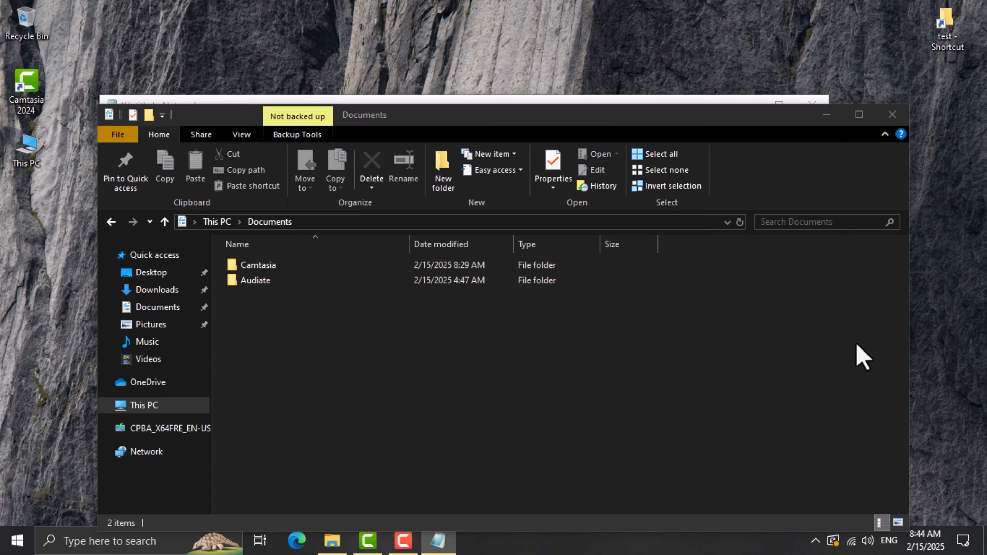
{"action": "left_click", "coordinate": [455, 285]}
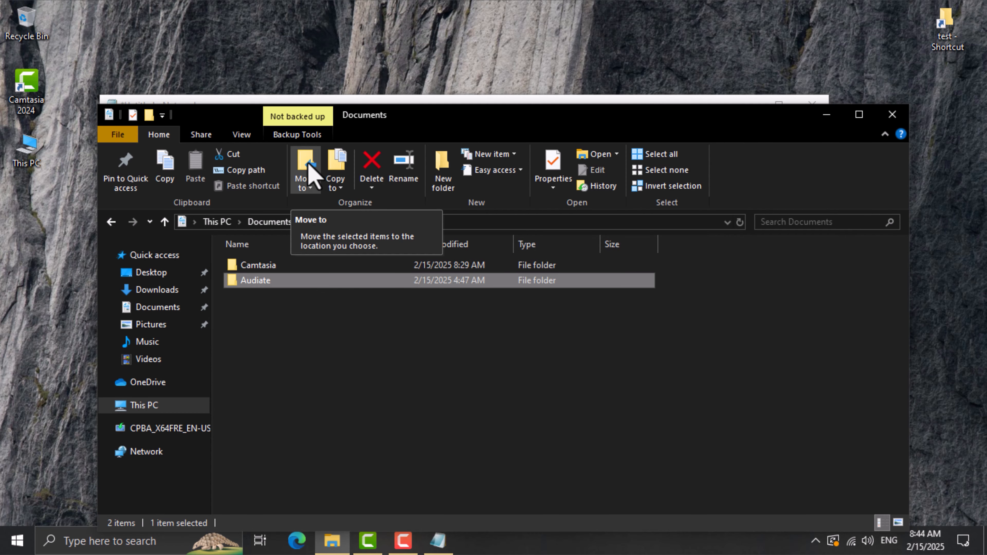
{"action": "left_click", "coordinate": [305, 172]}
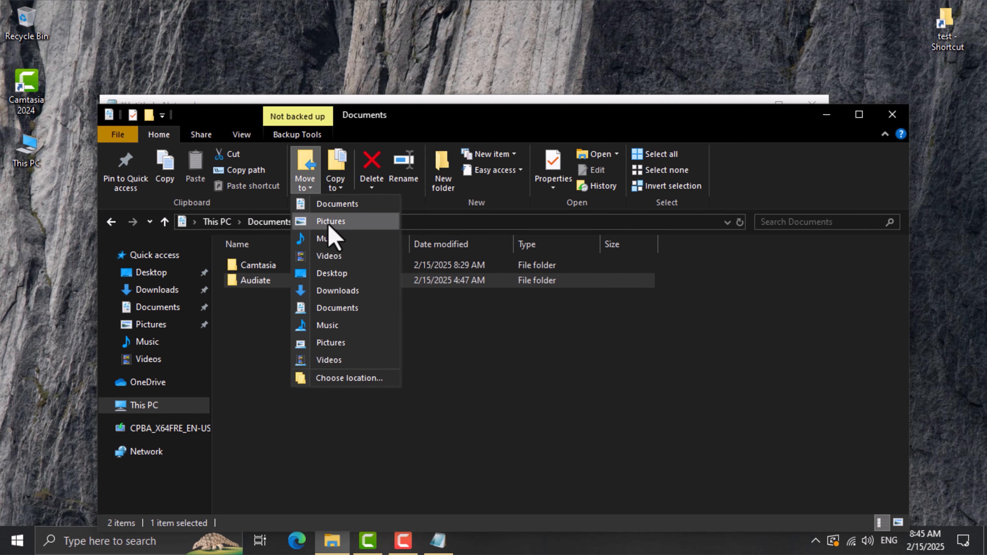
{"action": "left_click", "coordinate": [350, 382]}
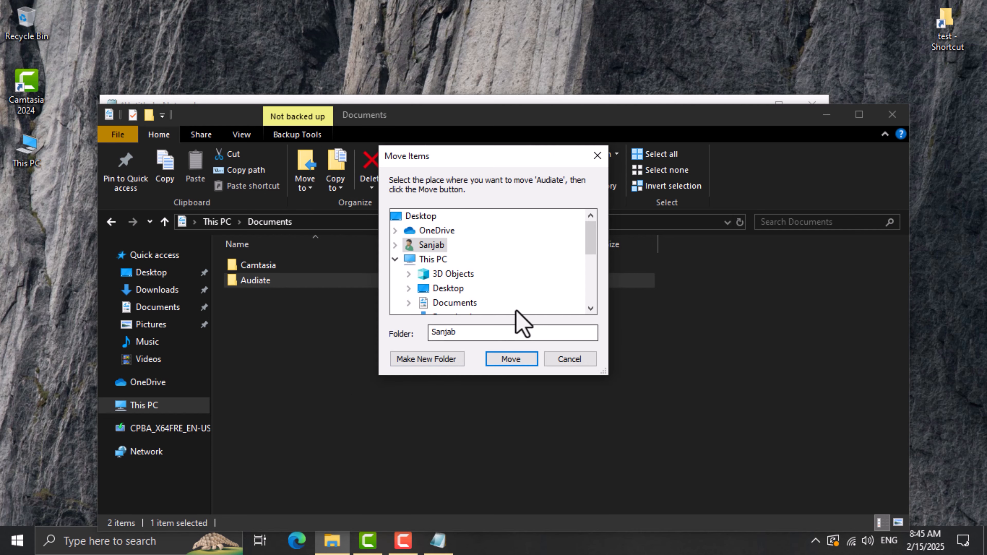
{"action": "left_click", "coordinate": [449, 288]}
{"action": "left_click", "coordinate": [508, 361]}
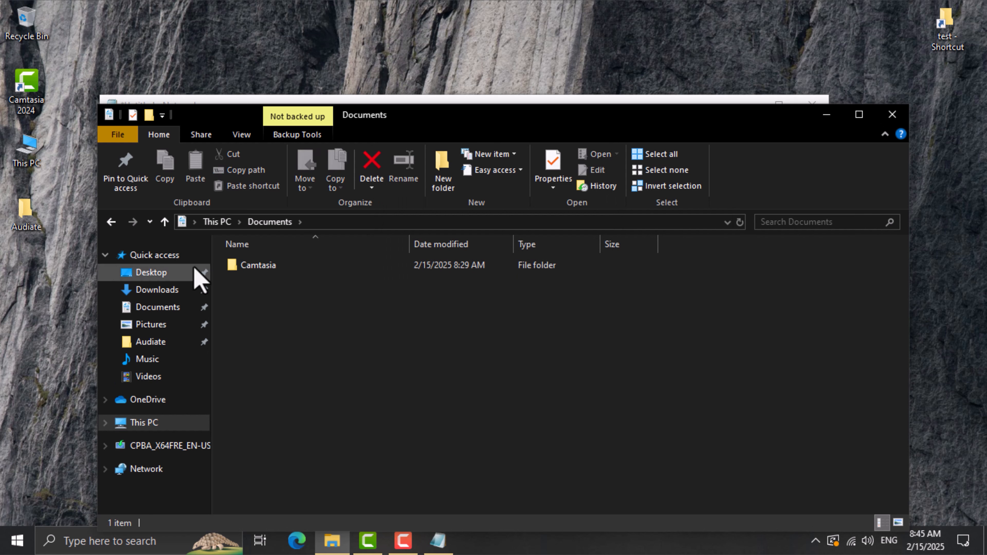
Step: Move the Audiate folder from the desktop back into Documents and send it to the Recycle Bin
{"action": "left_click", "coordinate": [37, 217]}
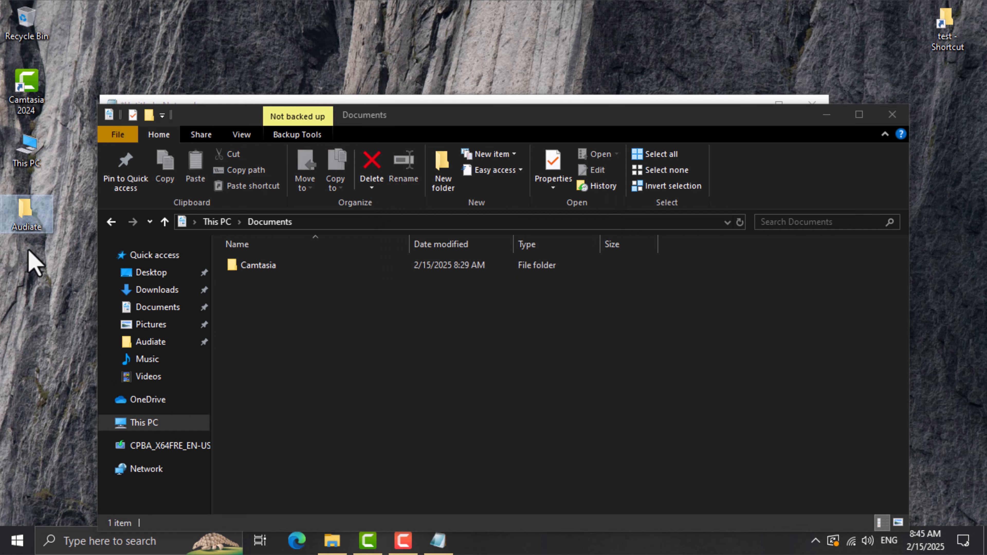
{"action": "left_click_drag", "start_coordinate": [37, 204], "coordinate": [370, 374]}
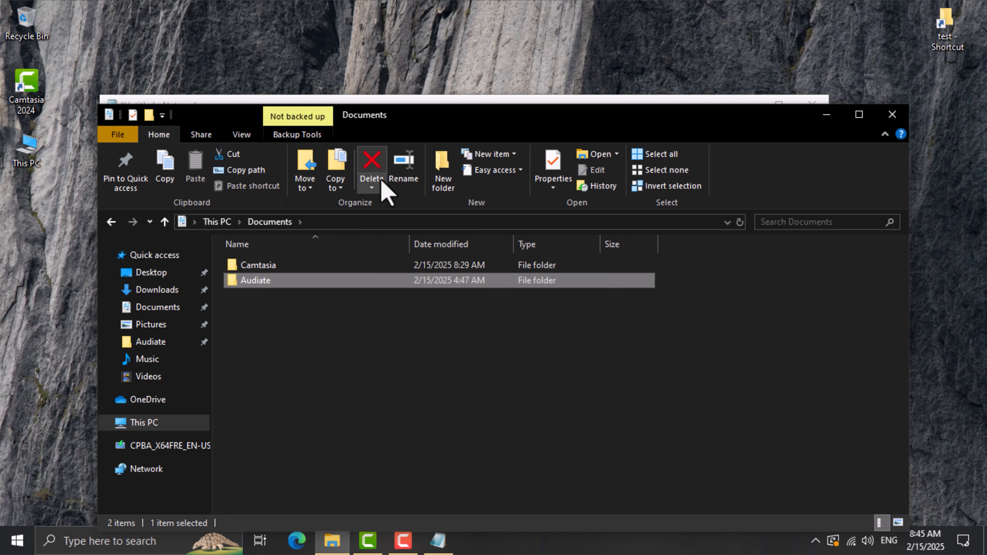
{"action": "left_click", "coordinate": [371, 189]}
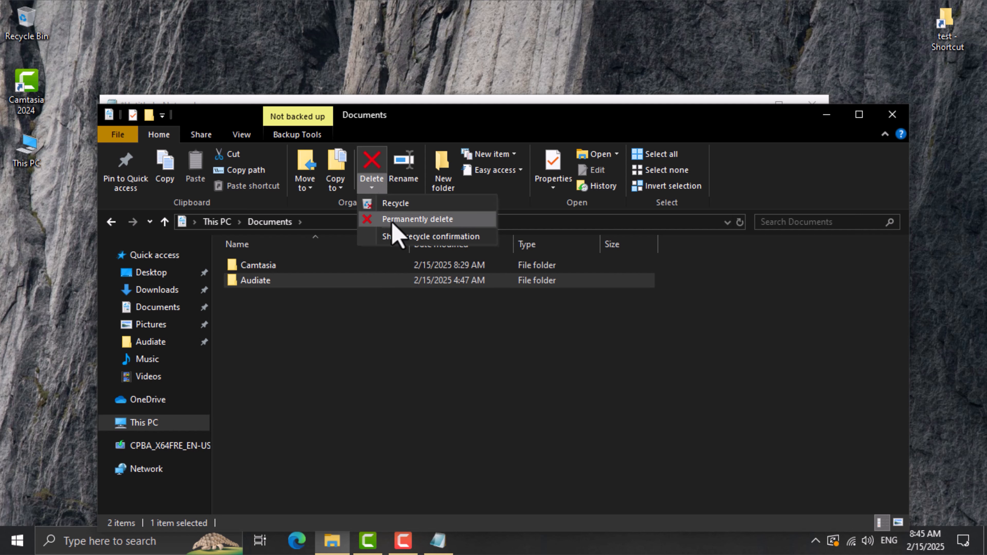
{"action": "left_click", "coordinate": [387, 204]}
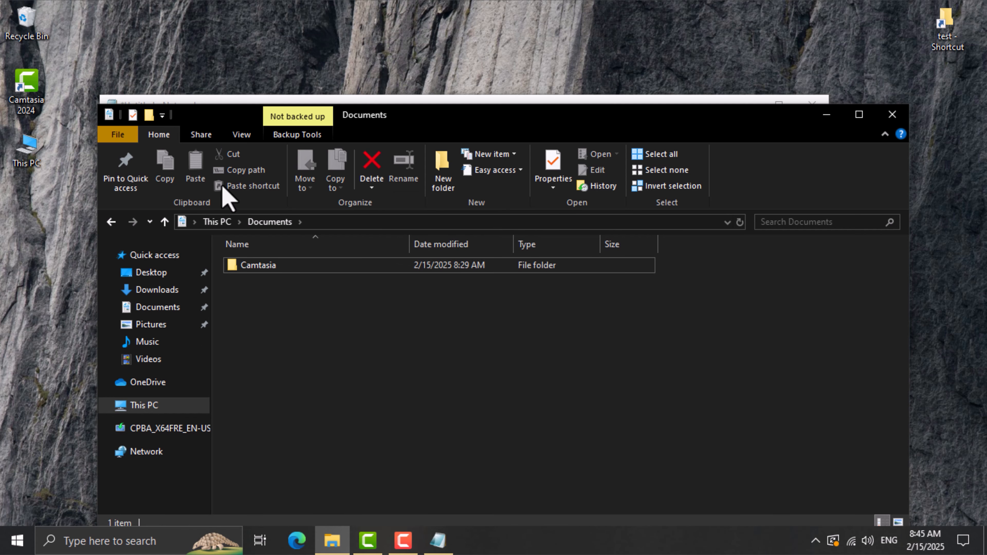
Step: Restore the deleted Audiate folder from the Recycle Bin and close the Recycle Bin window
{"action": "left_click", "coordinate": [11, 33]}
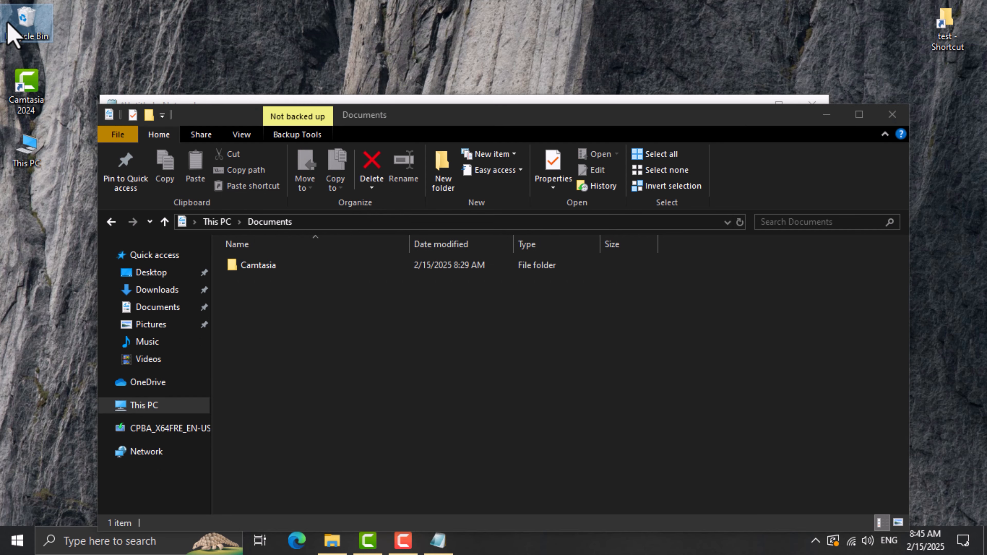
{"action": "double_click", "coordinate": [12, 33]}
{"action": "left_click_drag", "start_coordinate": [354, 316], "coordinate": [306, 258]}
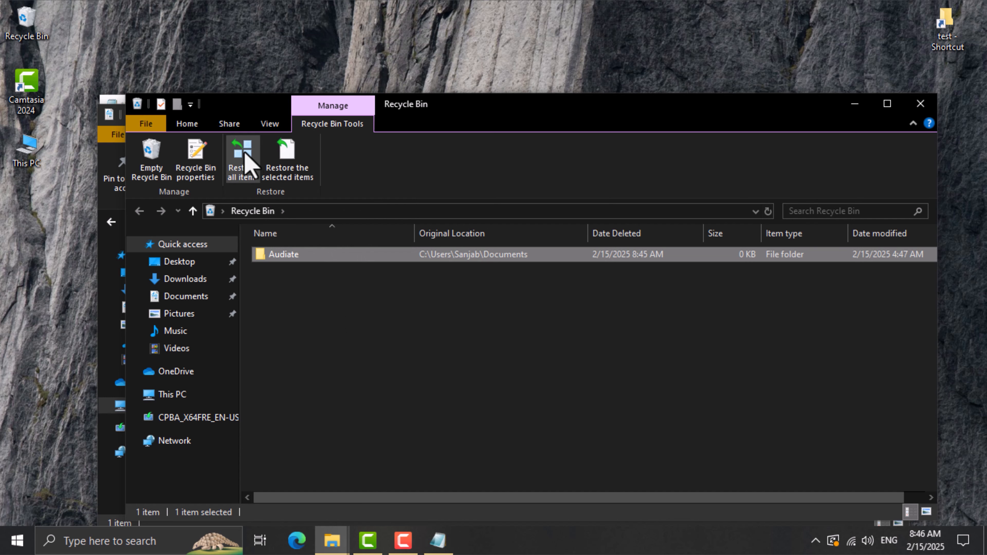
{"action": "left_click", "coordinate": [297, 156]}
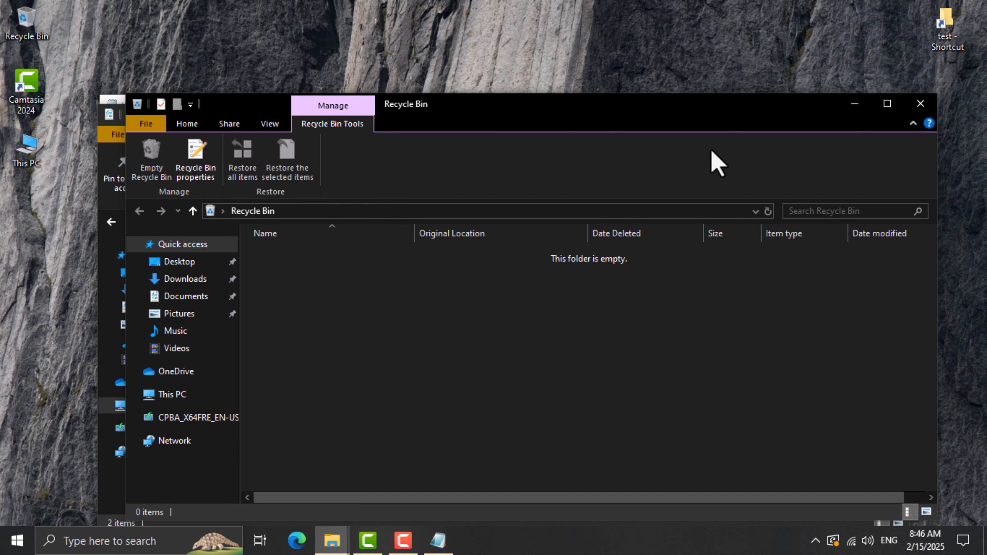
{"action": "left_click", "coordinate": [915, 109]}
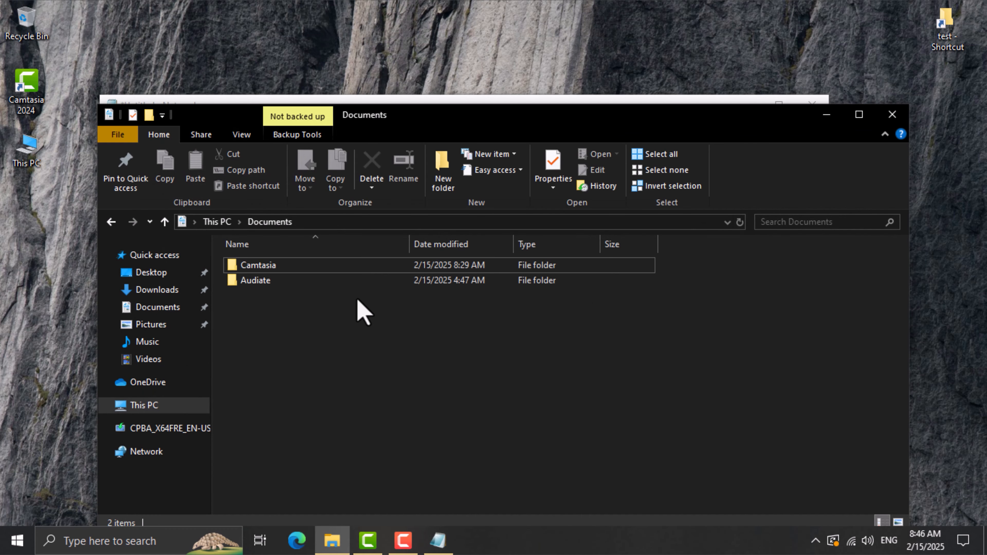
Step: Examine the recycle and permanent deletion options available for the Audiate folder in Documents
{"action": "left_click", "coordinate": [351, 282]}
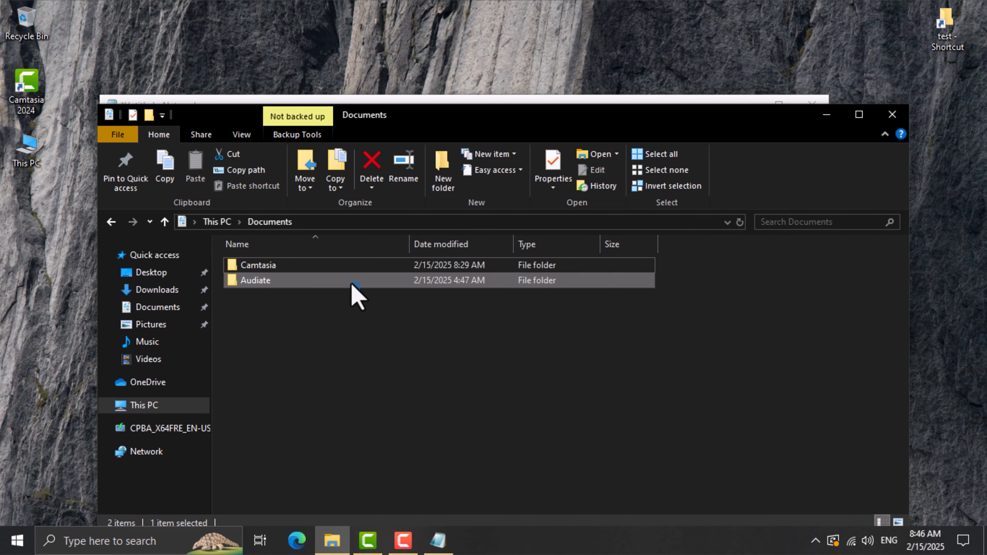
{"action": "left_click", "coordinate": [372, 191]}
{"action": "left_click", "coordinate": [295, 455]}
{"action": "left_click", "coordinate": [416, 337]}
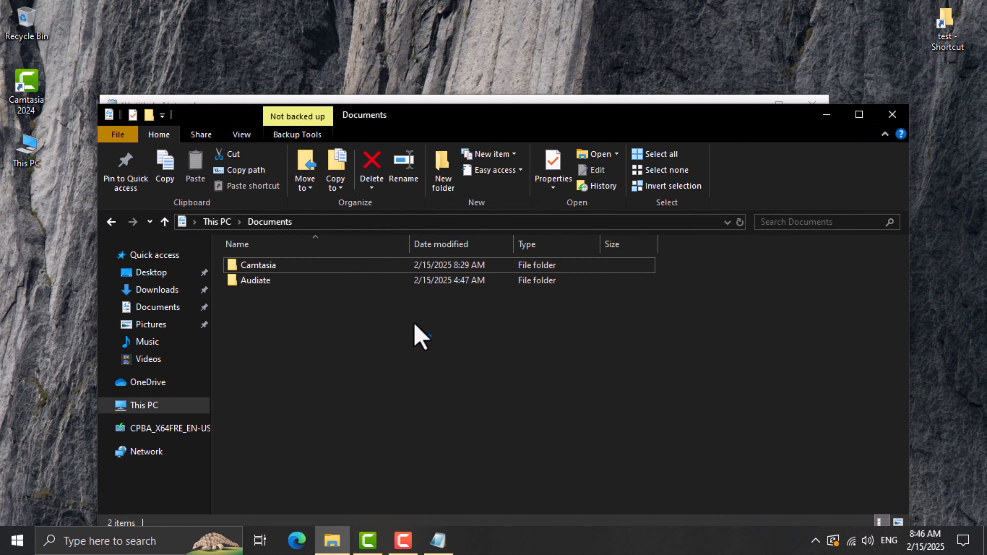
{"action": "left_click_drag", "start_coordinate": [431, 339], "coordinate": [363, 284]}
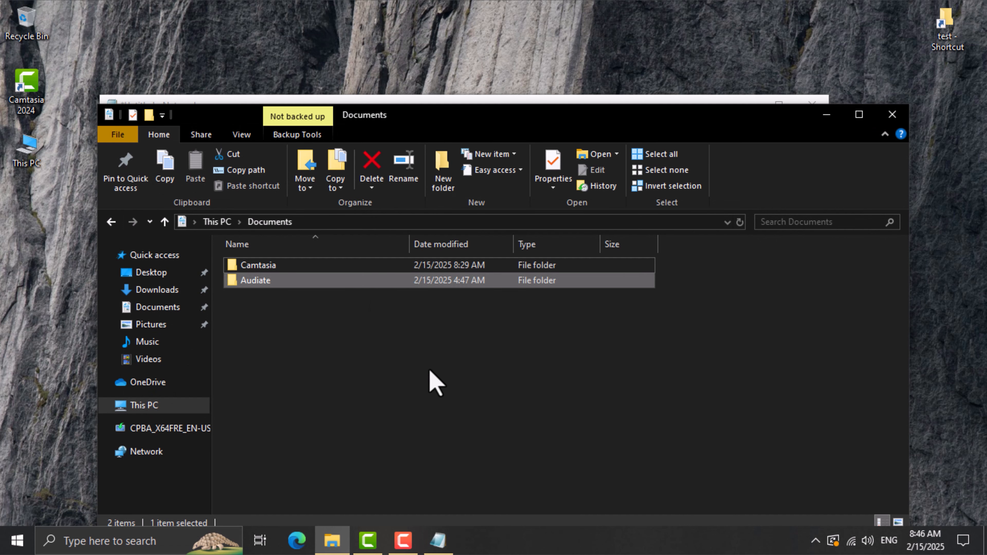
{"action": "left_click", "coordinate": [369, 190]}
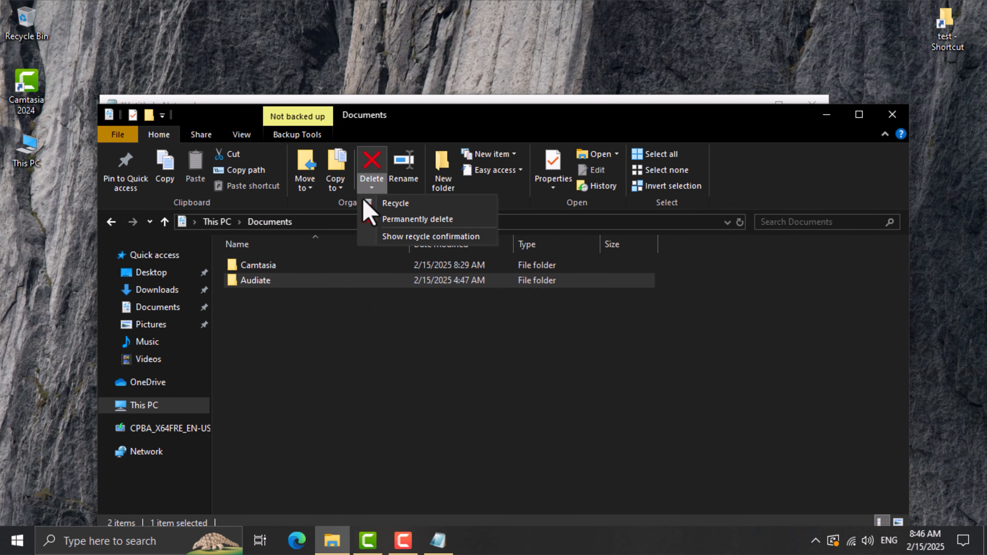
{"action": "left_click", "coordinate": [355, 372]}
{"action": "left_click_drag", "start_coordinate": [454, 377], "coordinate": [336, 282]}
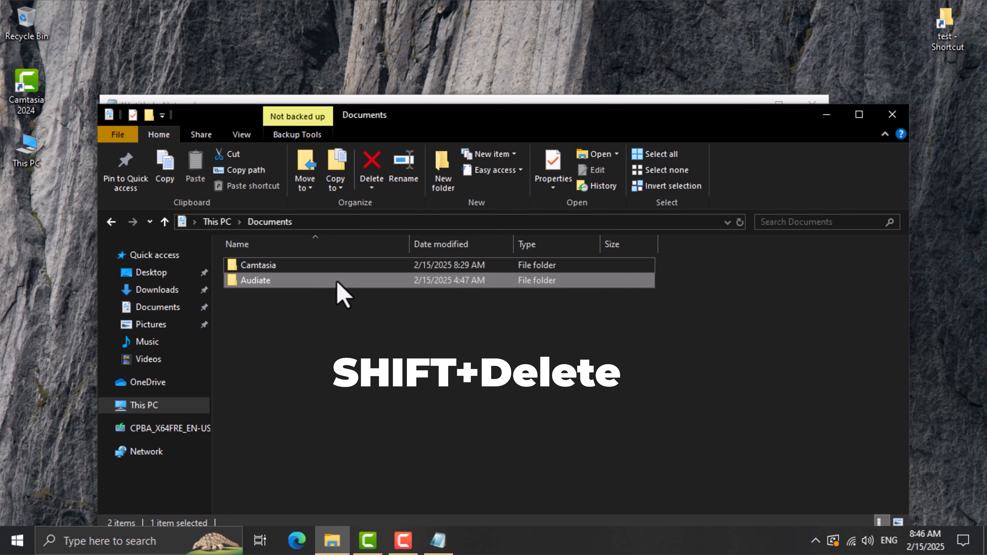
{"action": "left_click", "coordinate": [400, 380]}
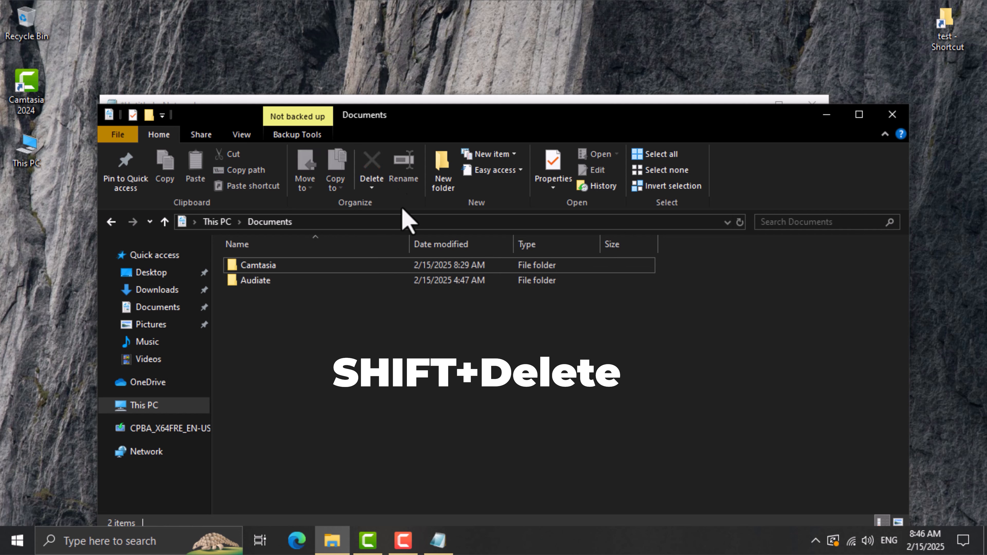
Step: Open the Audiate folder's name for editing and leave rename mode
{"action": "left_click", "coordinate": [398, 281]}
{"action": "left_click", "coordinate": [412, 167]}
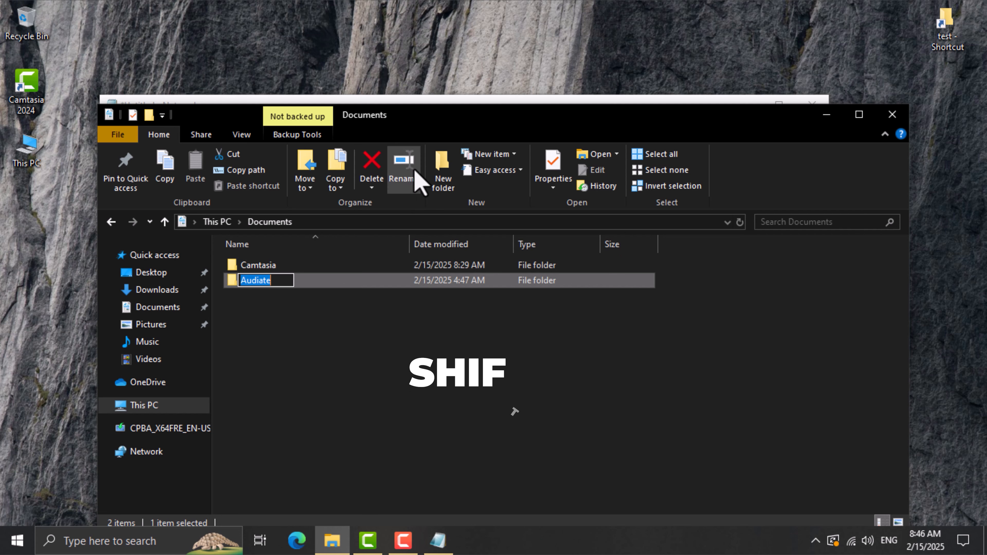
{"action": "left_click", "coordinate": [326, 324]}
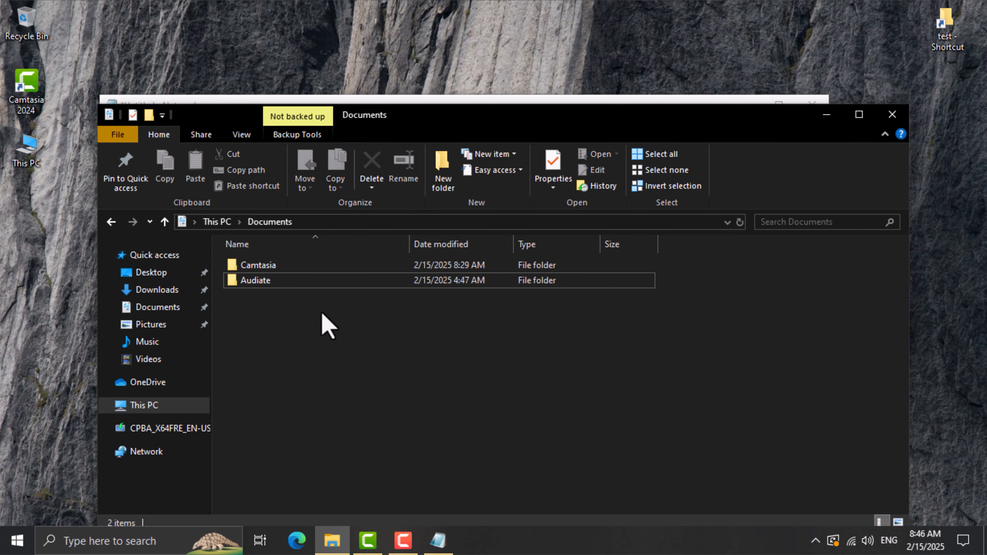
Step: Examine the item types that can be created in Documents and the Easy access options, including Map as drive
{"action": "left_click", "coordinate": [312, 286]}
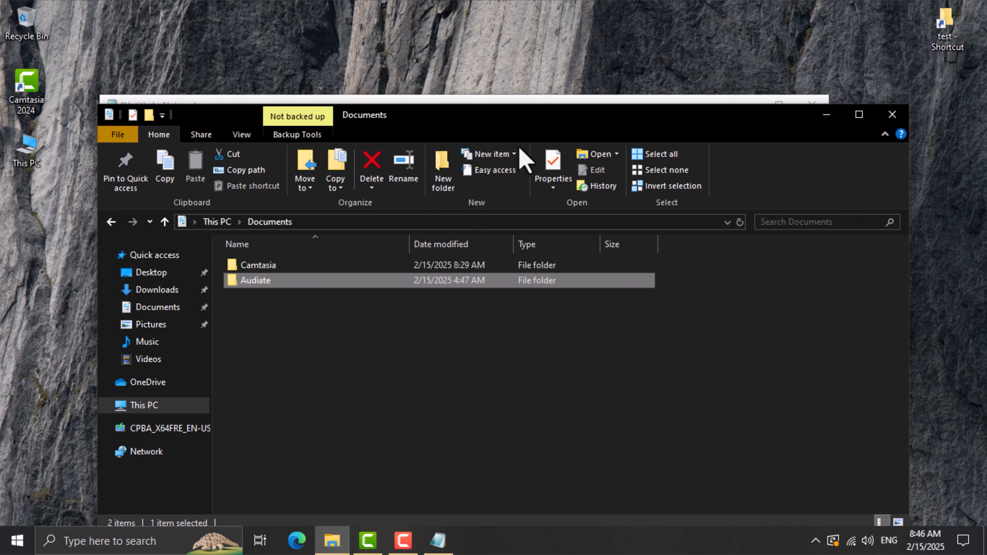
{"action": "left_click", "coordinate": [514, 154]}
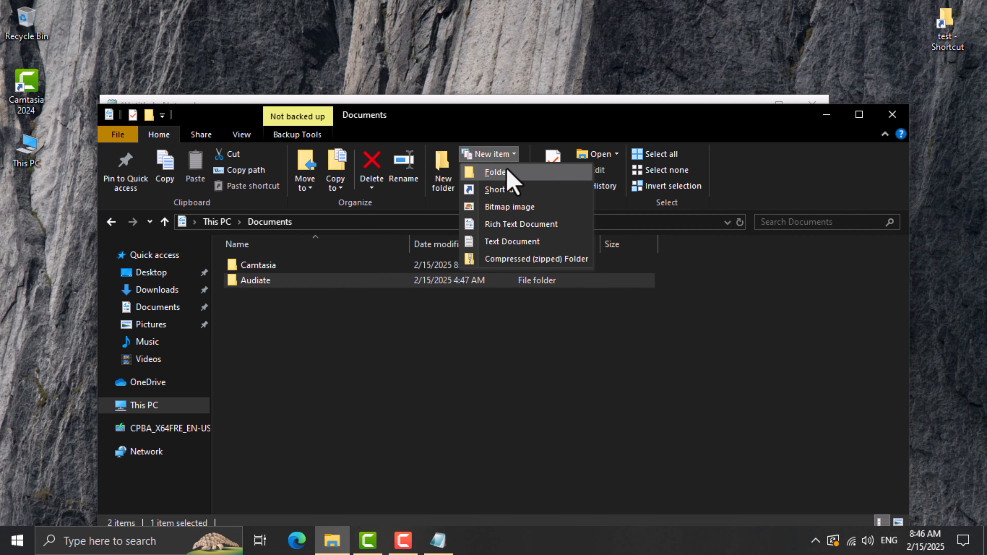
{"action": "left_click", "coordinate": [472, 387]}
{"action": "right_click", "coordinate": [440, 335]}
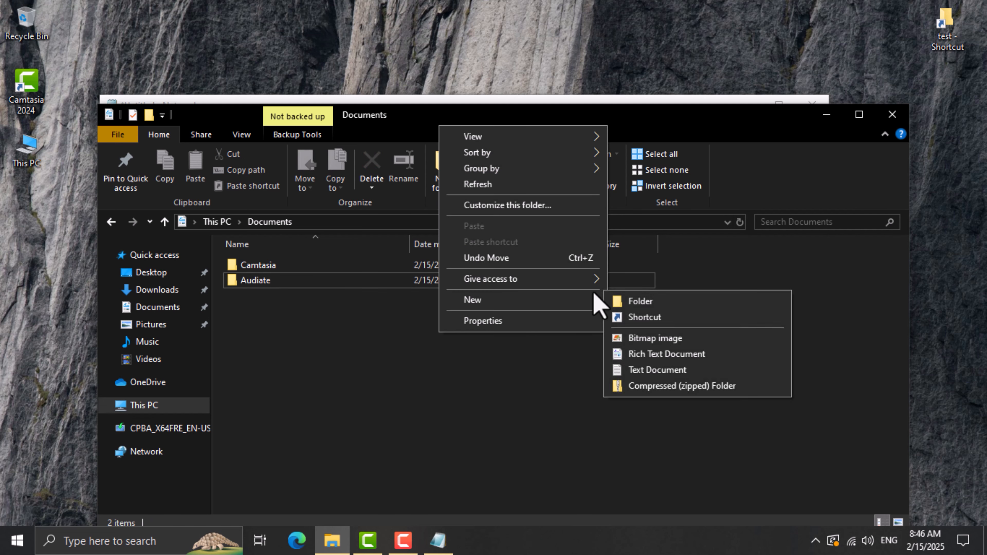
{"action": "mouse_move", "coordinate": [594, 300]}
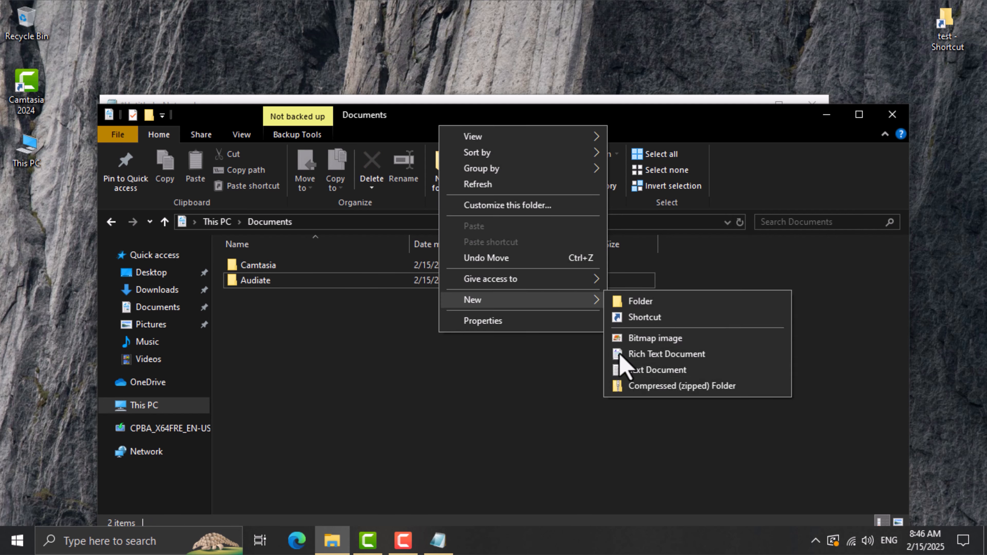
{"action": "left_click", "coordinate": [484, 386]}
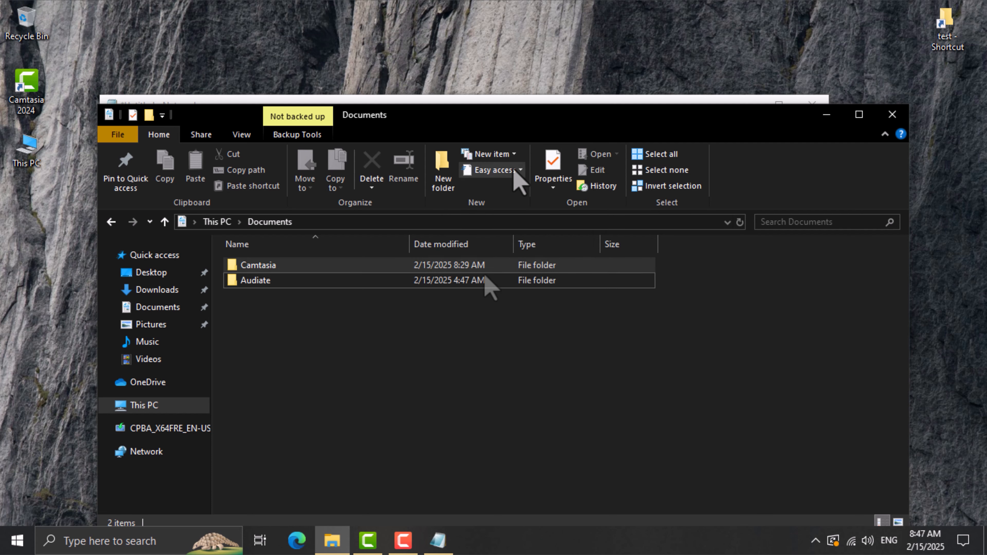
{"action": "left_click", "coordinate": [514, 172]}
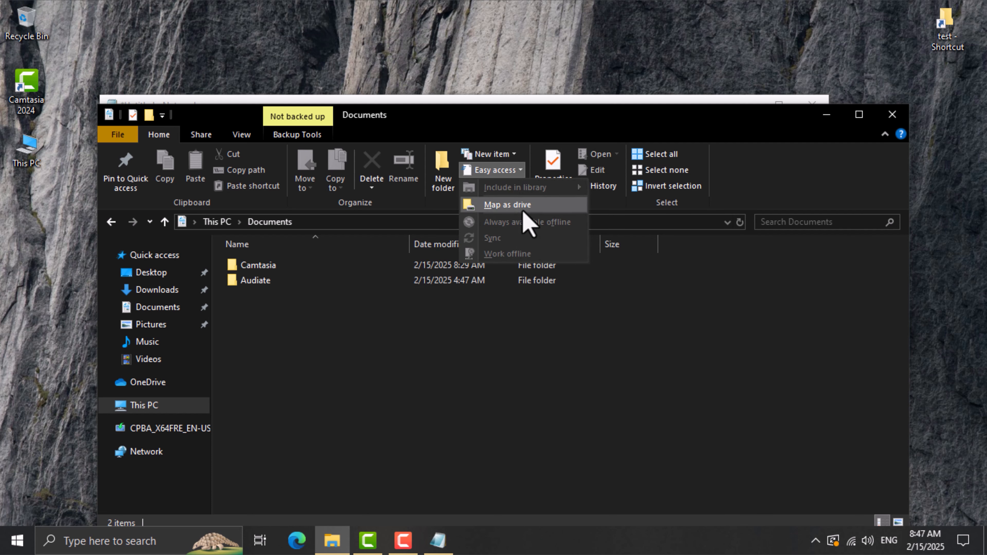
{"action": "left_click", "coordinate": [280, 486]}
Step: View the general properties of the Audiate folder and close them without applying changes
{"action": "left_click_drag", "start_coordinate": [398, 372], "coordinate": [432, 290]}
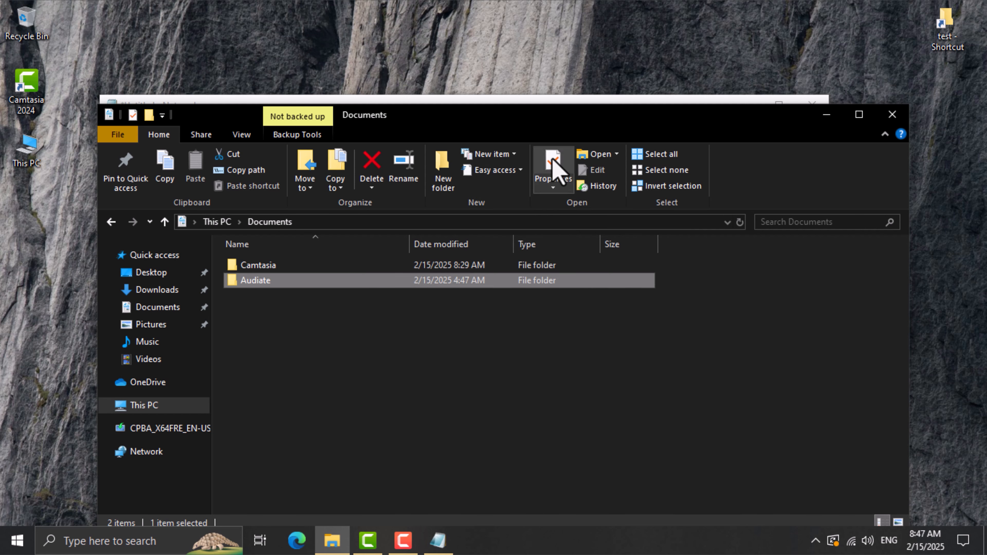
{"action": "left_click", "coordinate": [553, 168]}
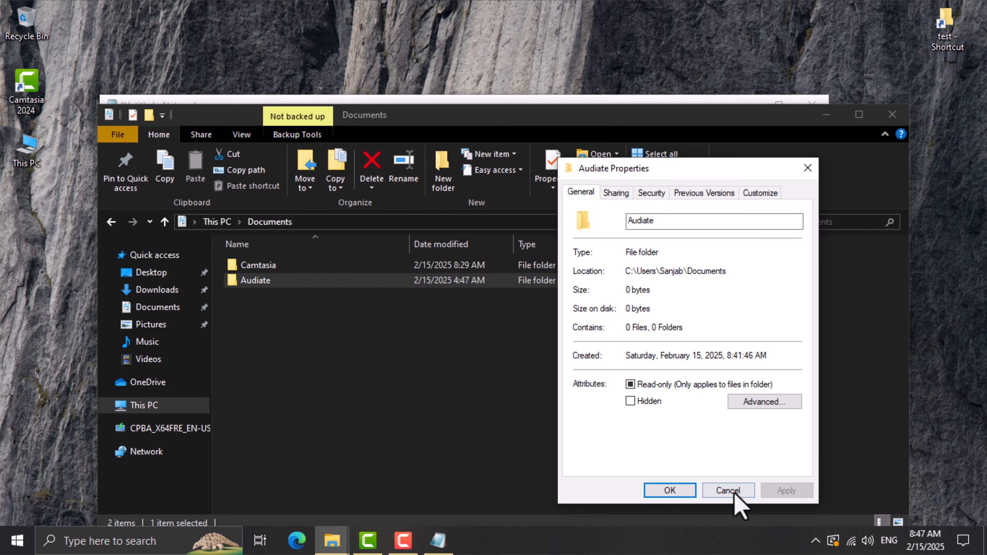
{"action": "left_click", "coordinate": [719, 487]}
Step: Examine the combined properties of the Camtasia and Audiate folders, including the customization settings and the folder type choices
{"action": "left_click_drag", "start_coordinate": [574, 373], "coordinate": [429, 258]}
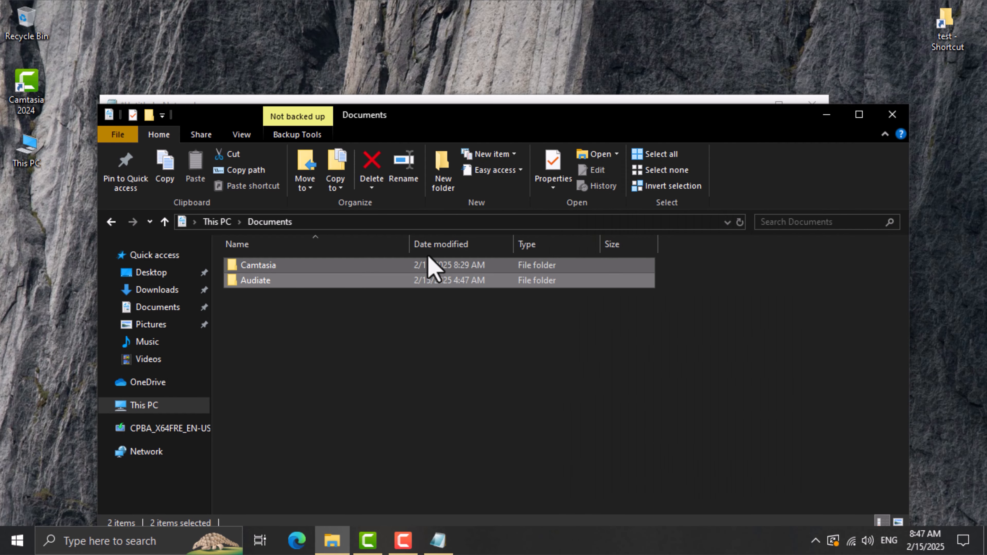
{"action": "left_click", "coordinate": [546, 173]}
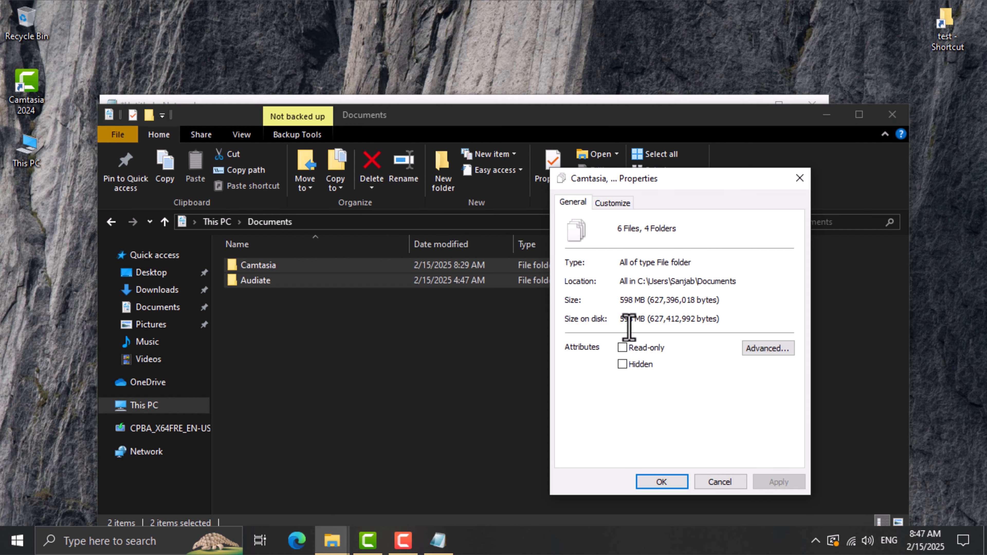
{"action": "left_click", "coordinate": [616, 206]}
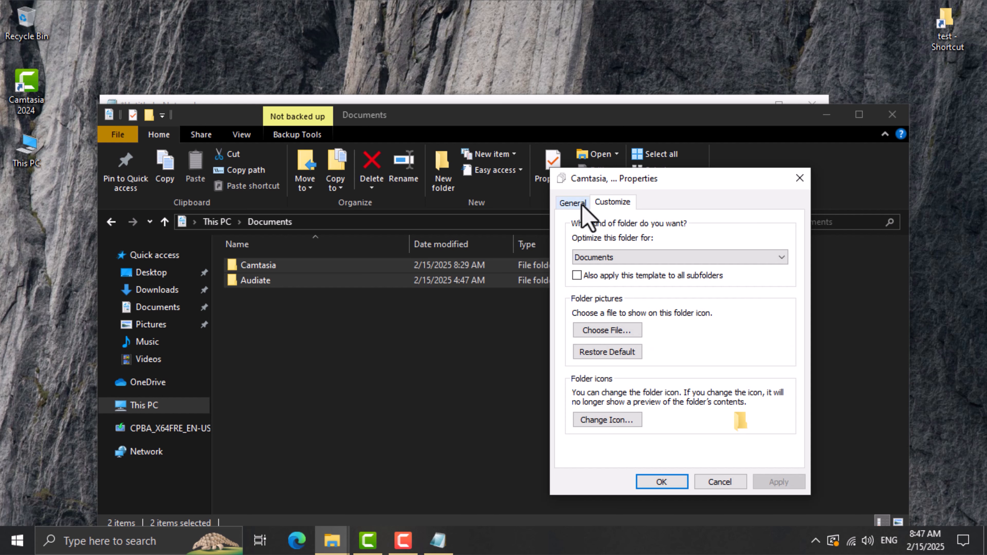
{"action": "left_click", "coordinate": [608, 330]}
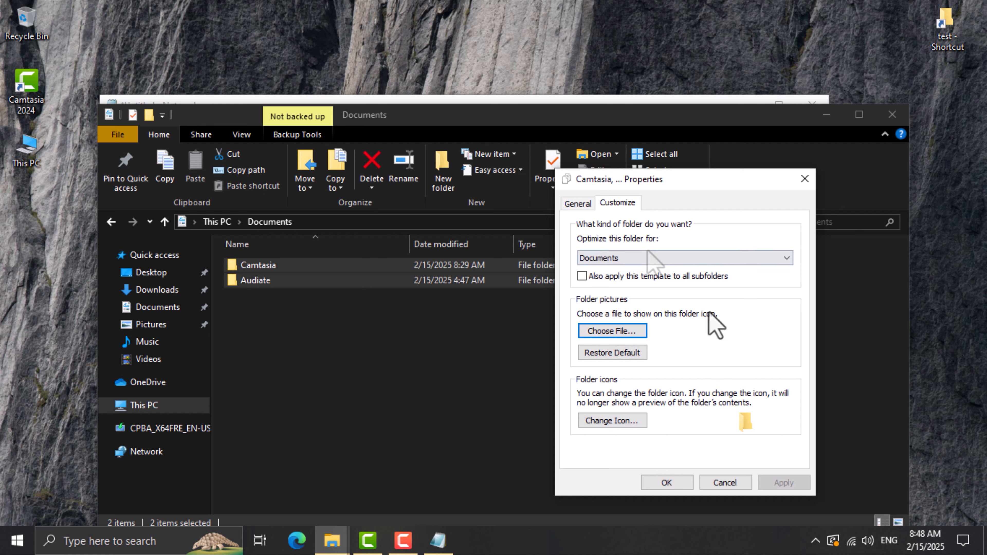
{"action": "left_click", "coordinate": [614, 259]}
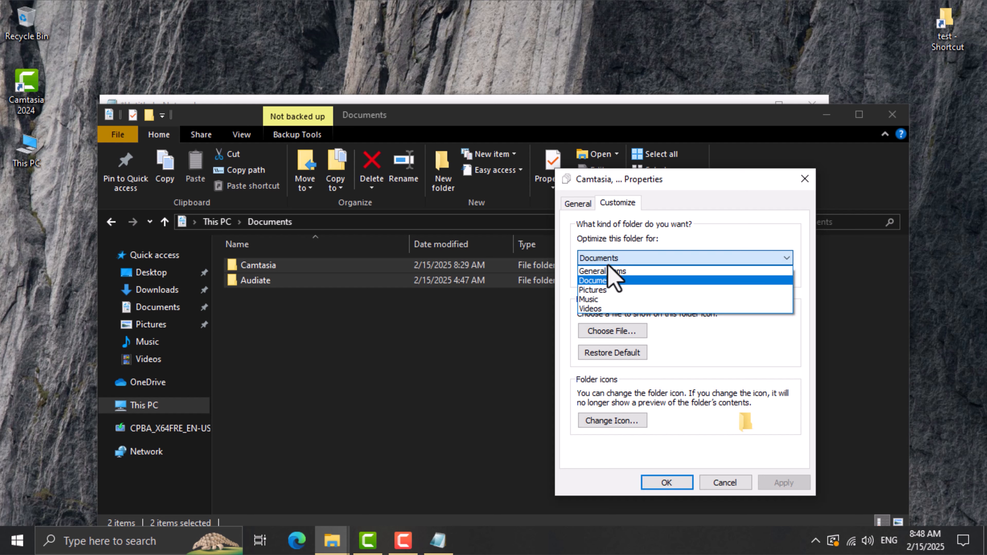
{"action": "left_click", "coordinate": [692, 226]}
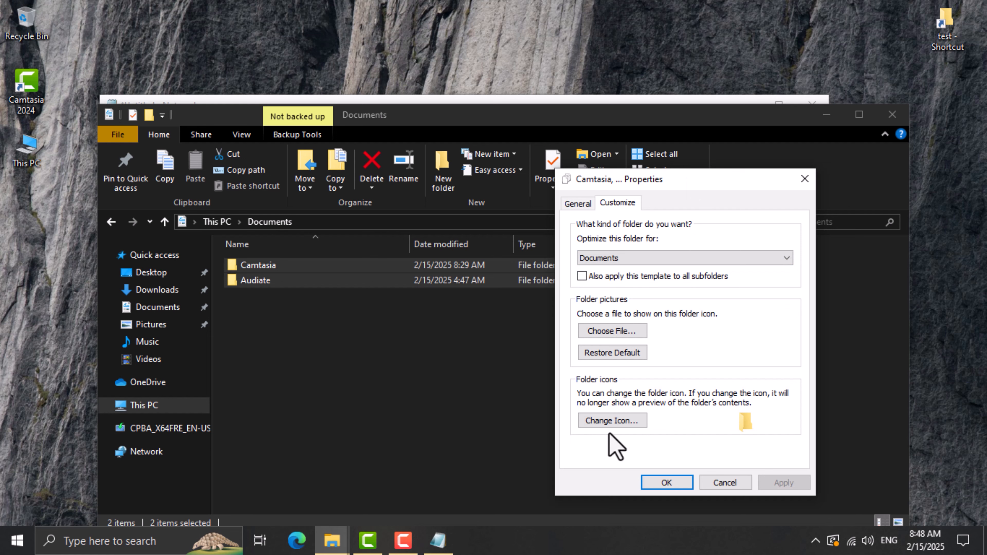
Step: Change the folder icon in the shared properties to the disc drive icon from SHELL32.dll and apply it
{"action": "left_click", "coordinate": [610, 422]}
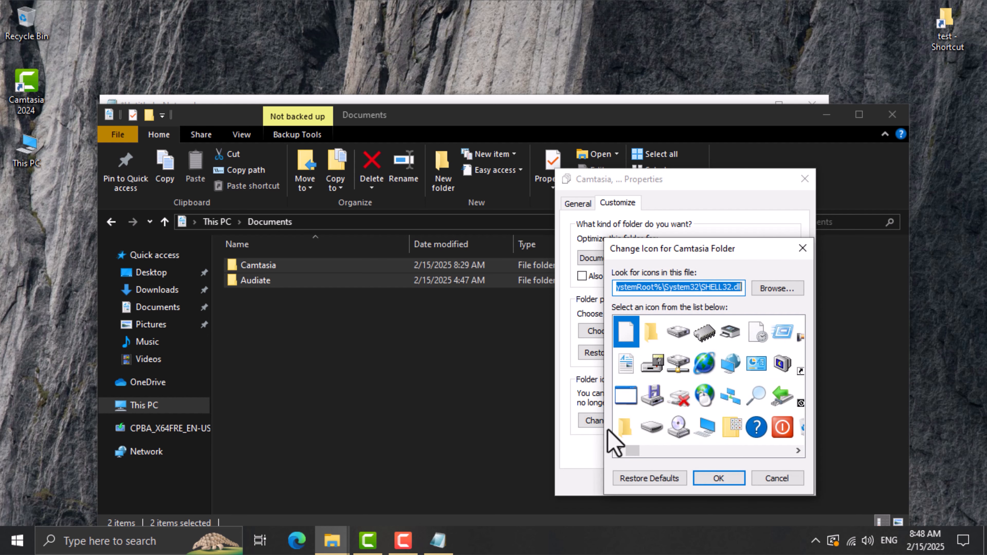
{"action": "left_click", "coordinate": [678, 428]}
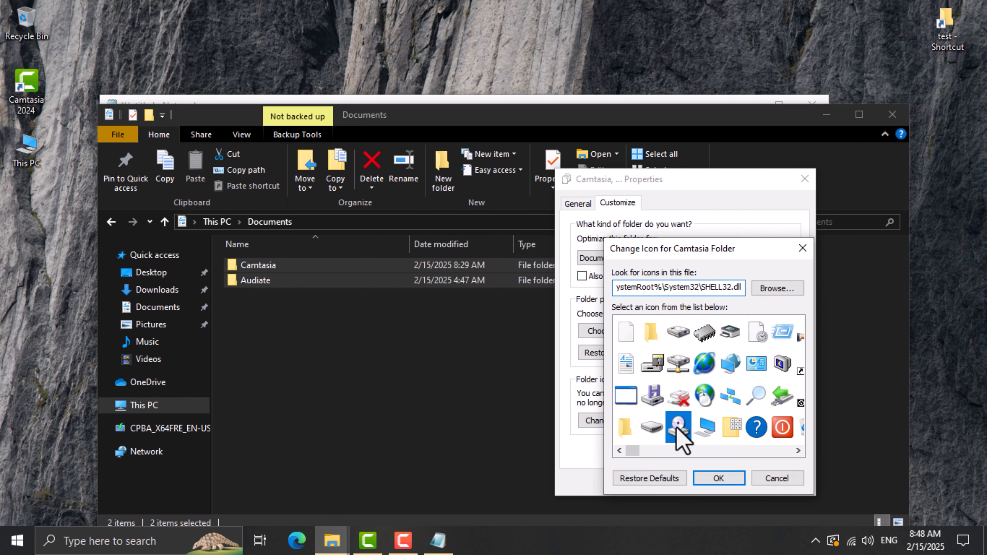
{"action": "left_click", "coordinate": [716, 480]}
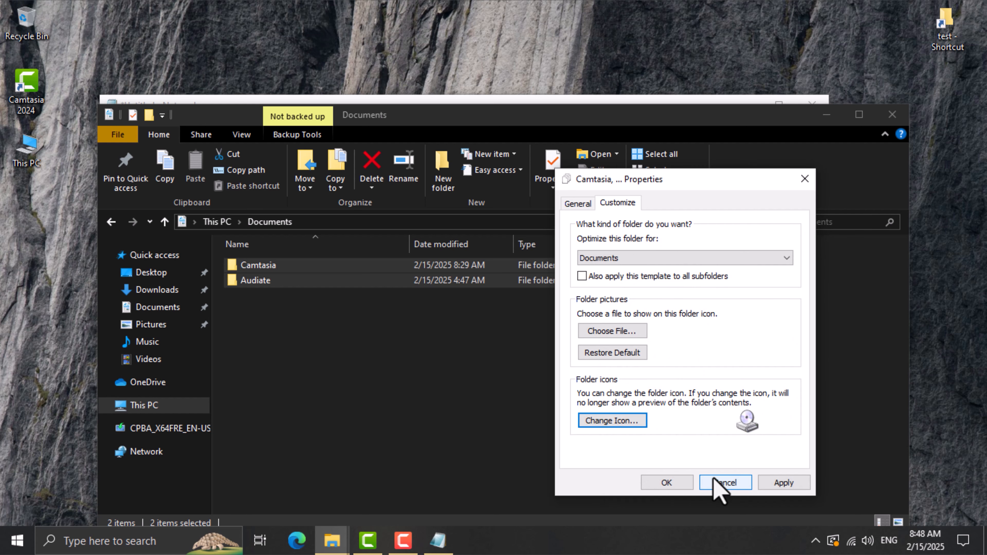
{"action": "left_click", "coordinate": [774, 483]}
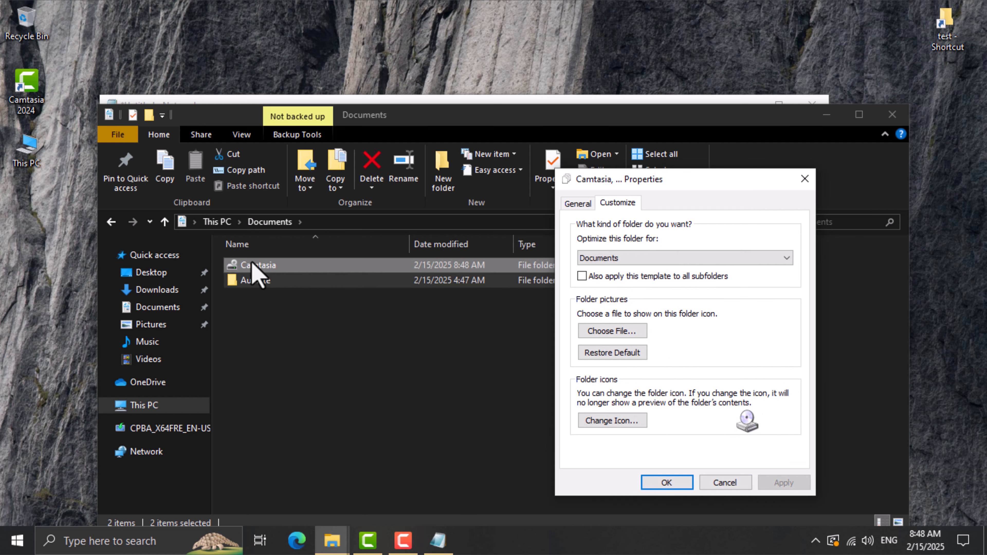
Step: Restore the default folder icon and confirm the shared folder properties
{"action": "left_click", "coordinate": [611, 420]}
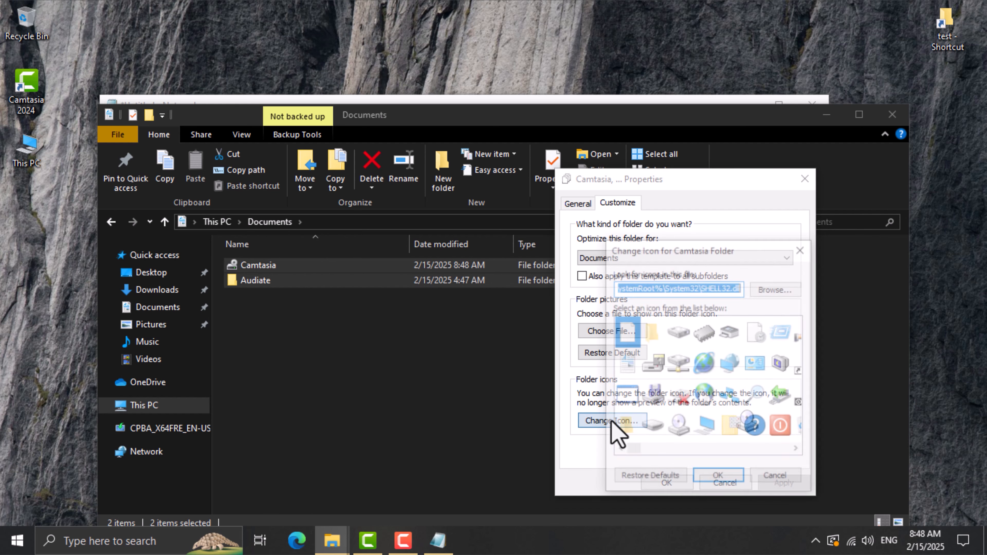
{"action": "left_click", "coordinate": [656, 479]}
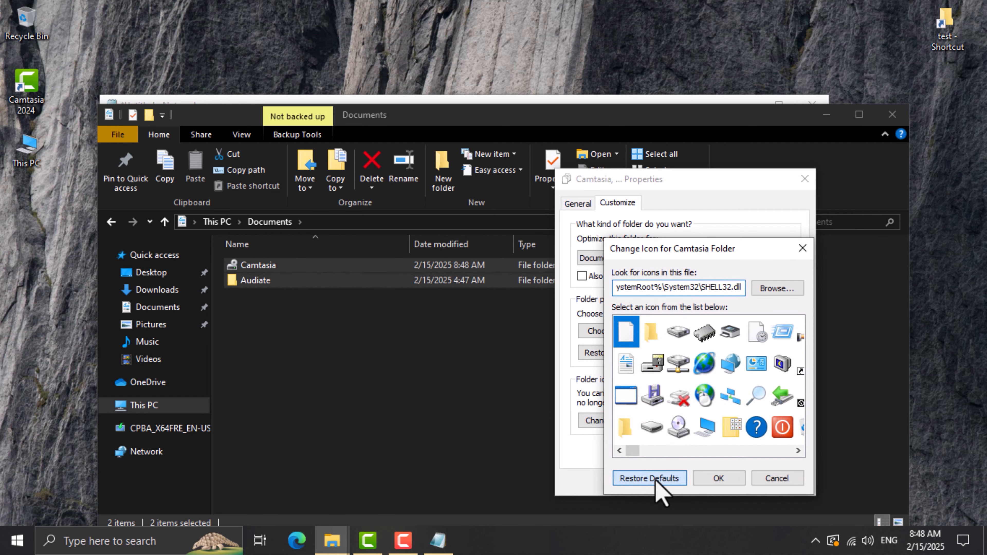
{"action": "left_click", "coordinate": [666, 482]}
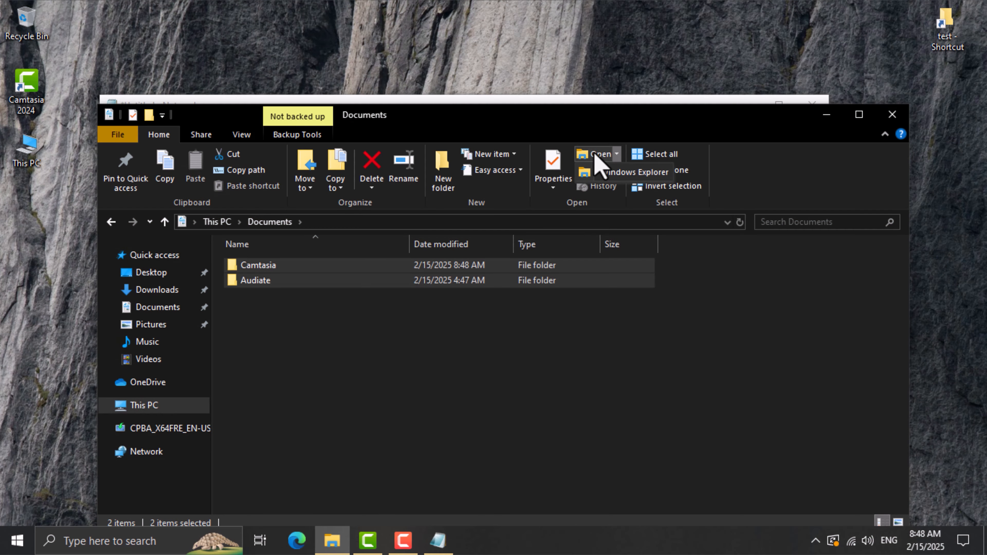
Step: Open the selected Camtasia and Audiate folders in separate windows to view their contents, and close both windows
{"action": "left_click", "coordinate": [595, 126]}
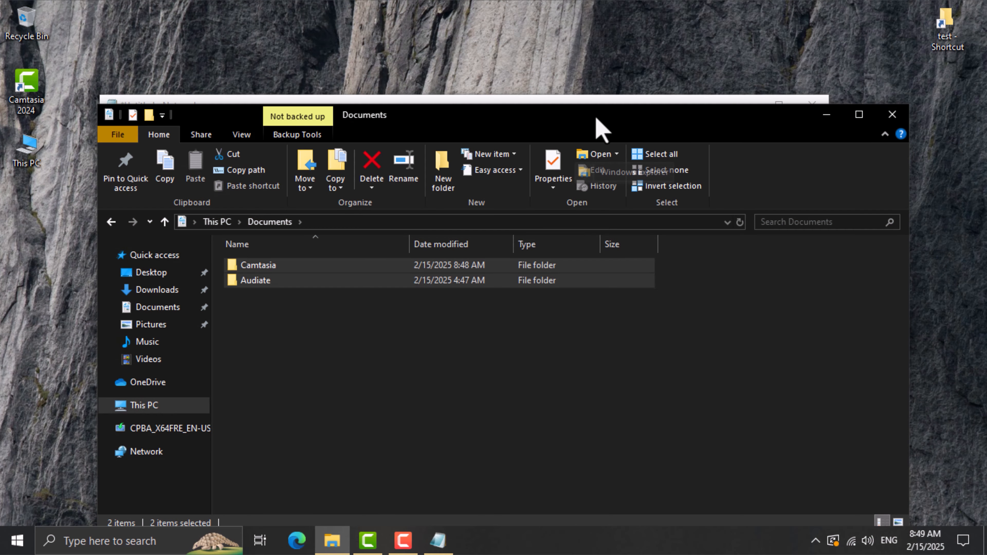
{"action": "left_click", "coordinate": [597, 156]}
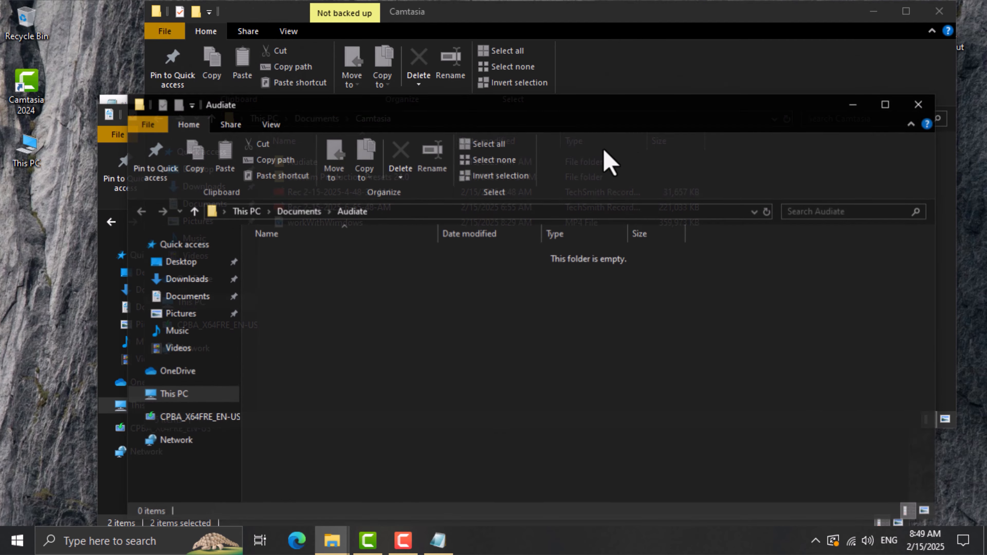
{"action": "left_click", "coordinate": [920, 105]}
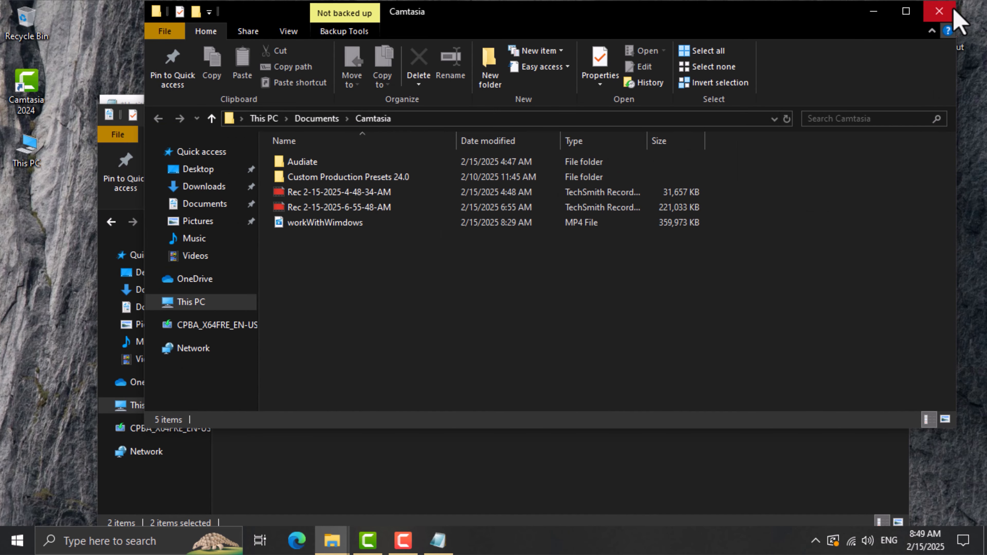
{"action": "left_click", "coordinate": [939, 11]}
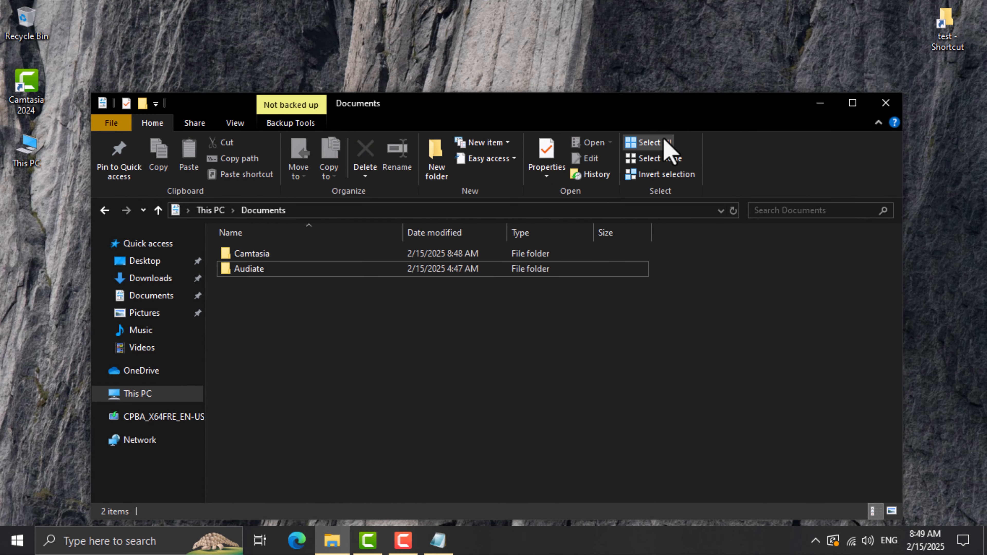
Step: Select all folders in Documents and clear the selection again
{"action": "left_click", "coordinate": [664, 143]}
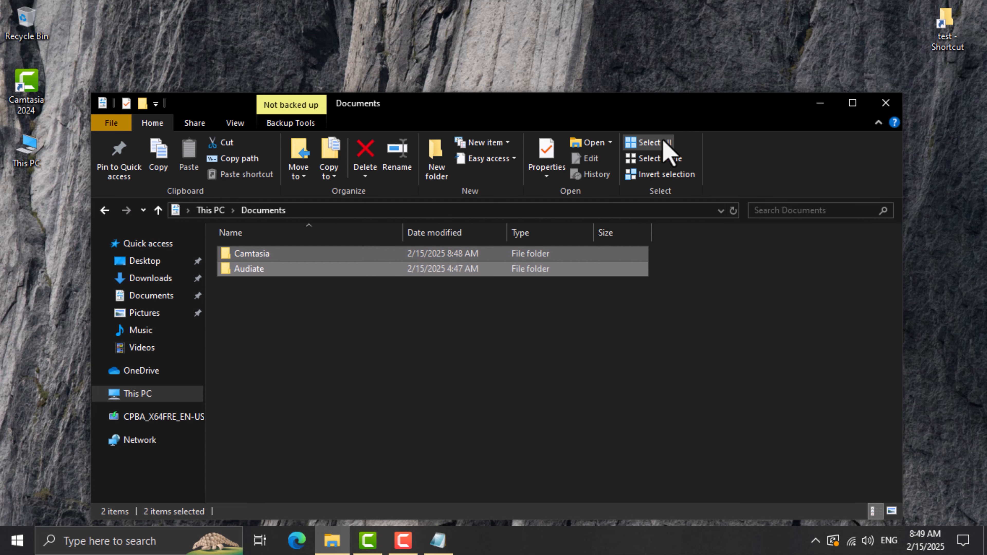
{"action": "left_click", "coordinate": [667, 157]}
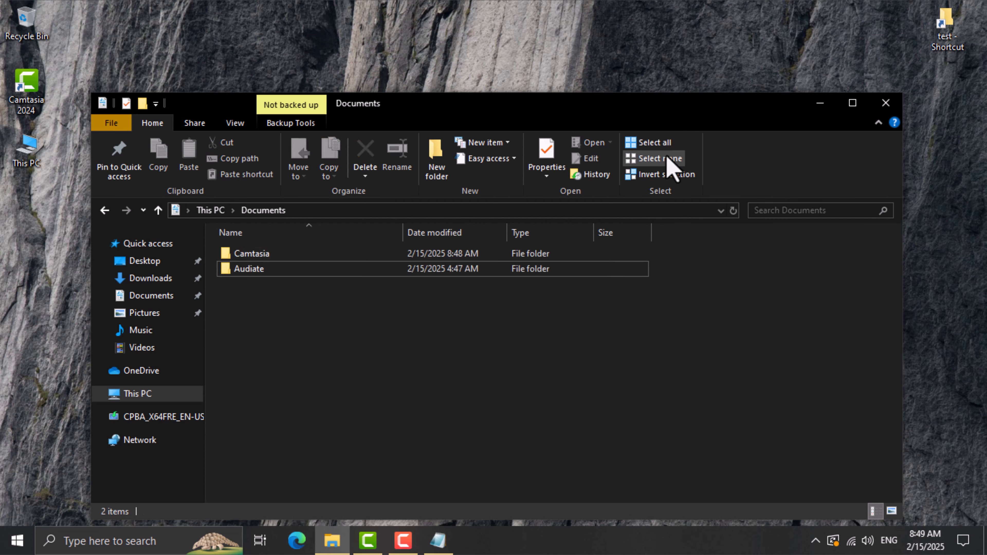
Step: Invert the empty selection in Documents, clear it, and invert the selection with only the Audiate folder selected
{"action": "left_click", "coordinate": [678, 176]}
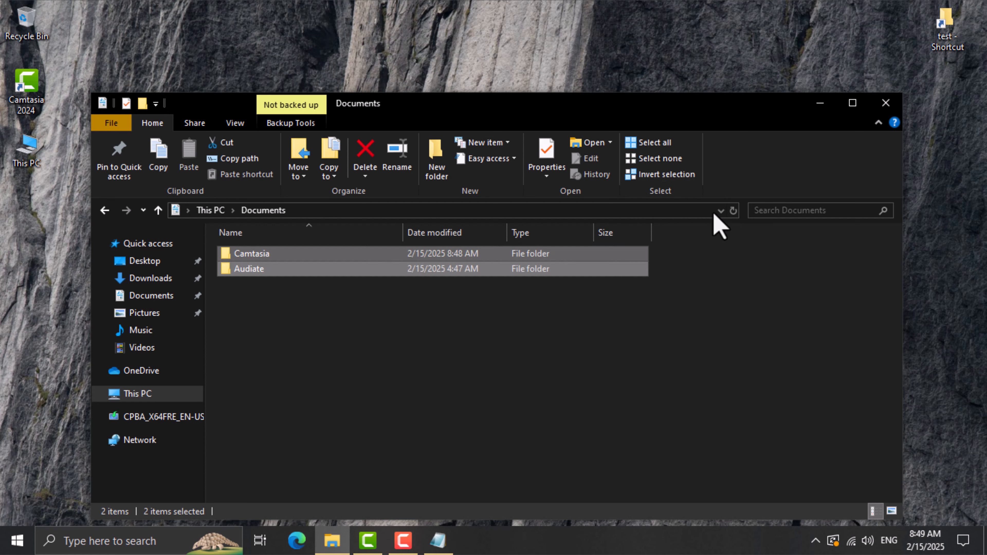
{"action": "left_click", "coordinate": [663, 364]}
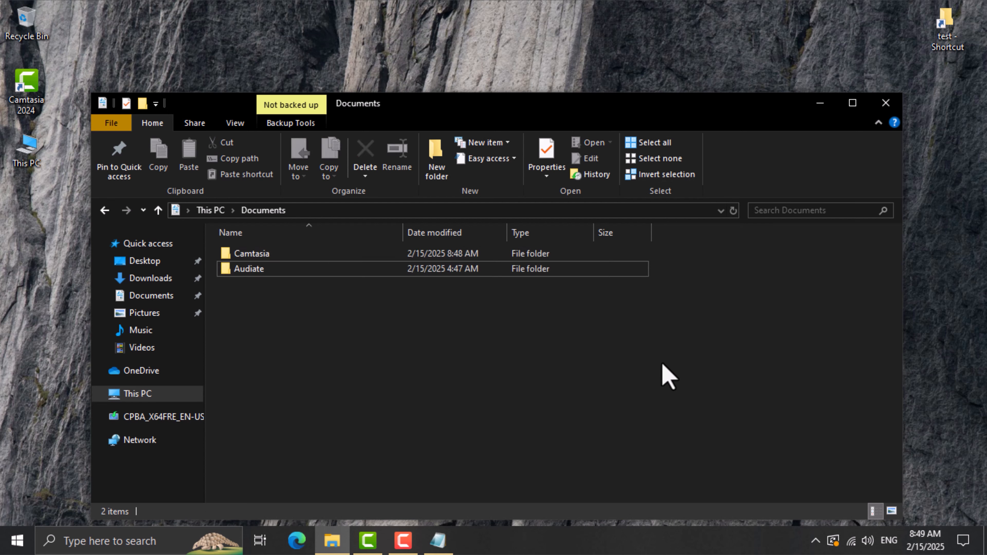
{"action": "left_click", "coordinate": [560, 268]}
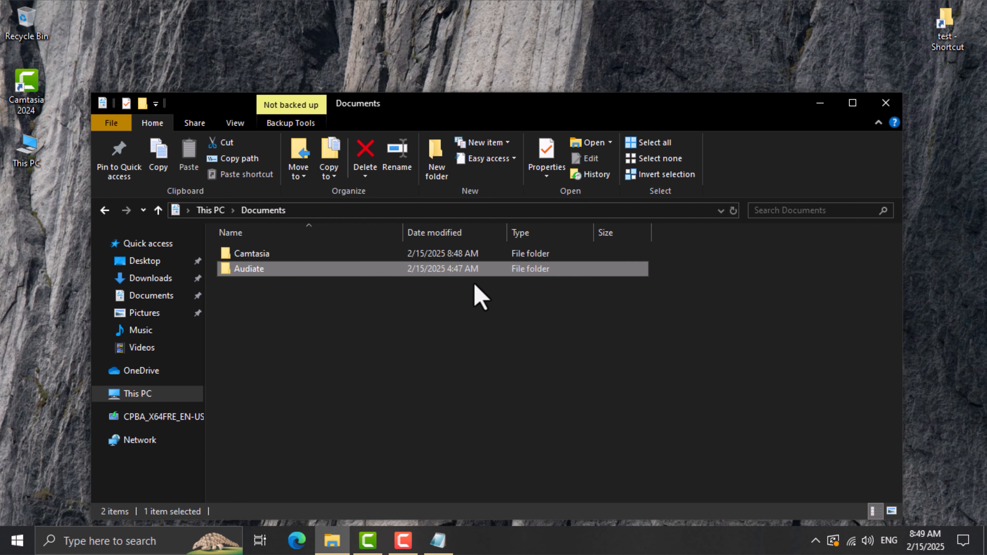
{"action": "left_click", "coordinate": [667, 175]}
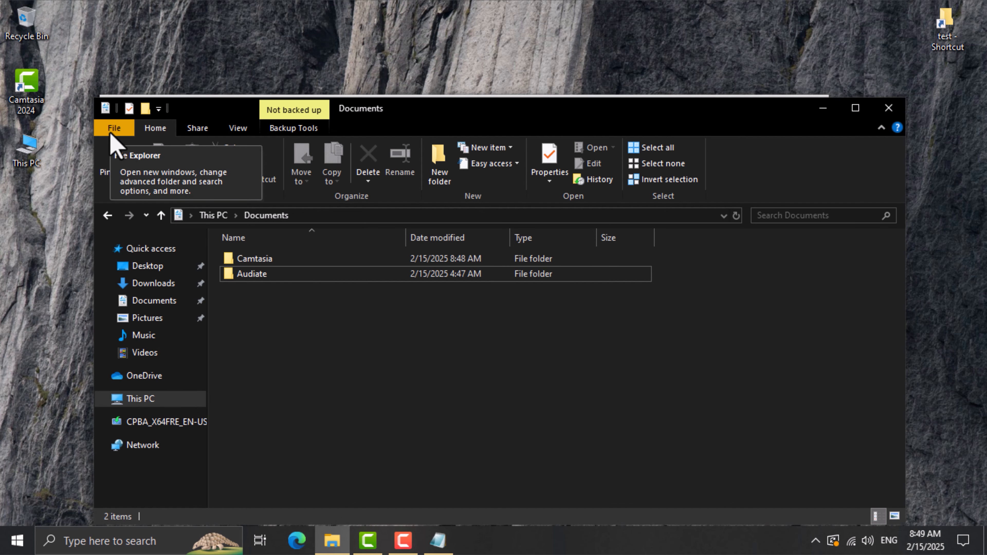
{"action": "left_click", "coordinate": [113, 128]}
{"action": "left_click", "coordinate": [286, 422]}
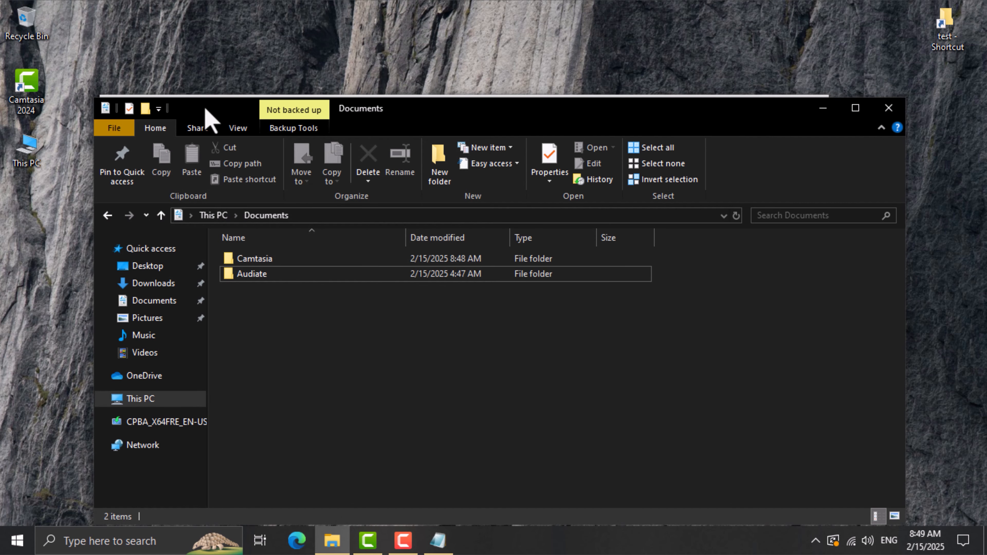
Step: Compress the Audiate and Camtasia folders in Documents into one zipped folder and dismiss the warning about empty directories
{"action": "left_click", "coordinate": [202, 129]}
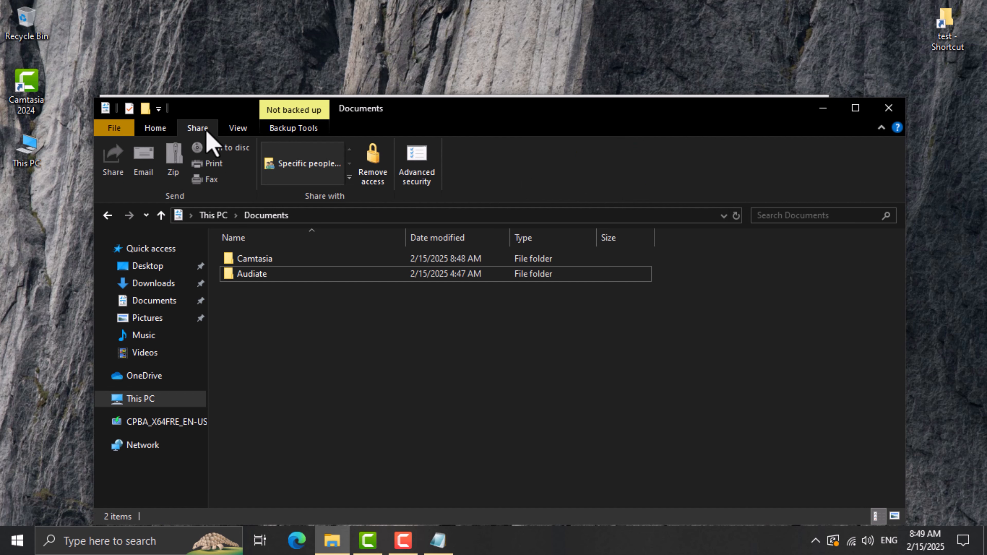
{"action": "key", "text": "ctrl+a"}
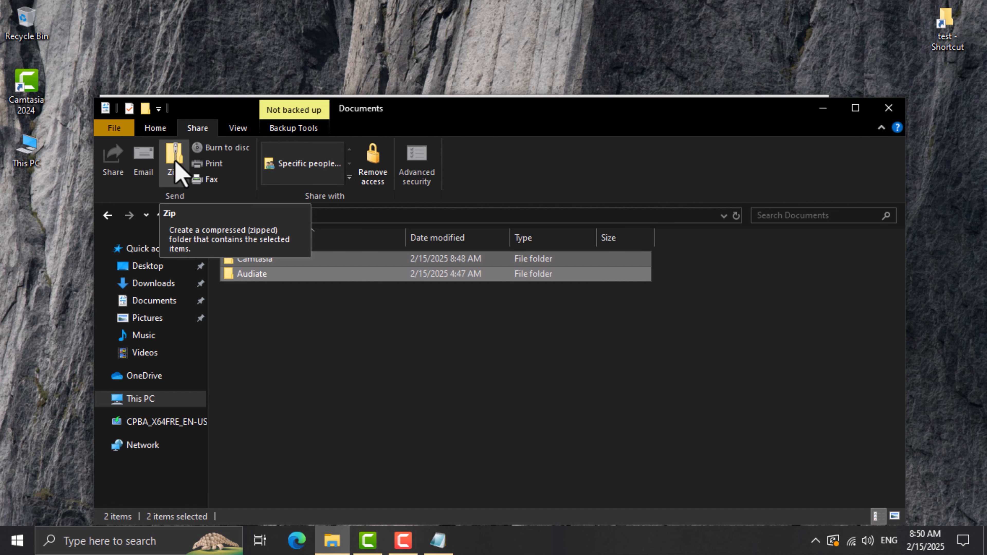
{"action": "left_click", "coordinate": [174, 167]}
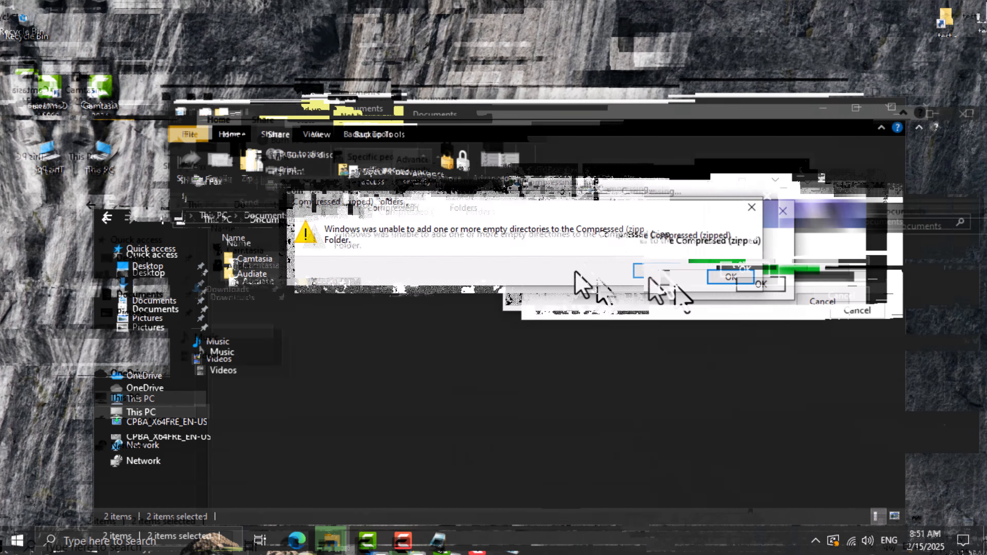
{"action": "left_click", "coordinate": [656, 270]}
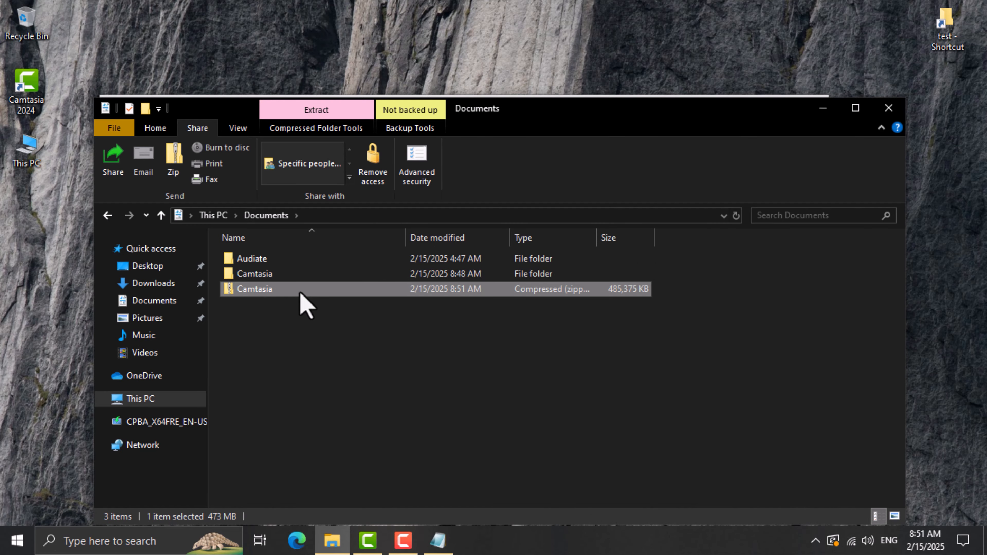
Step: Delete the Camtasia zipped folder from Documents and select the regular Camtasia folder
{"action": "left_click_drag", "start_coordinate": [331, 329], "coordinate": [277, 295]}
{"action": "left_click_drag", "start_coordinate": [302, 341], "coordinate": [285, 291]}
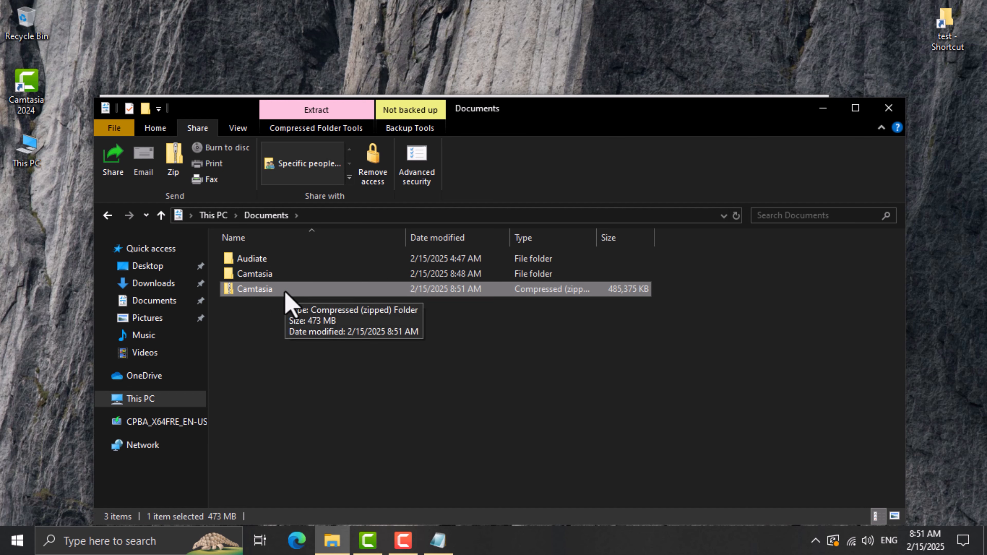
{"action": "key", "text": "Delete"}
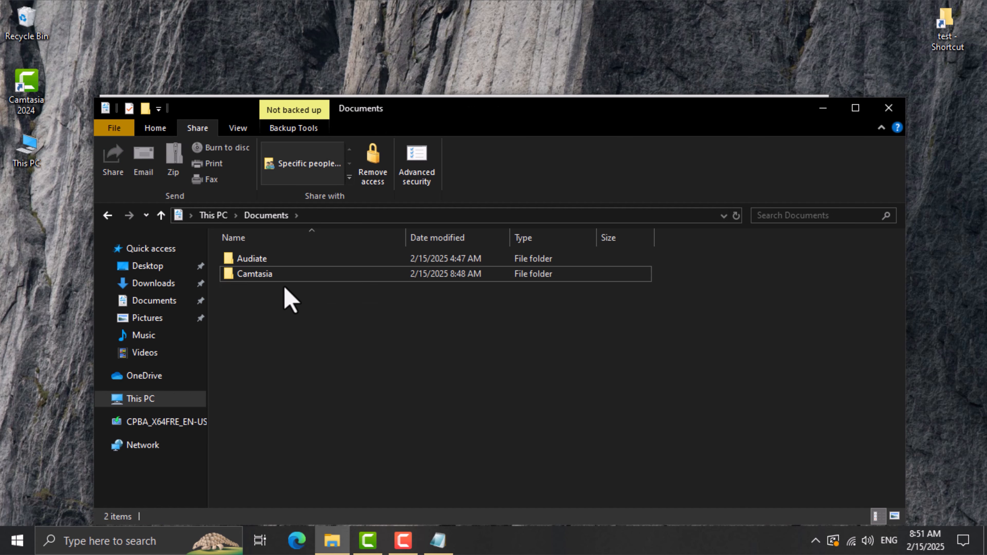
{"action": "left_click", "coordinate": [286, 276]}
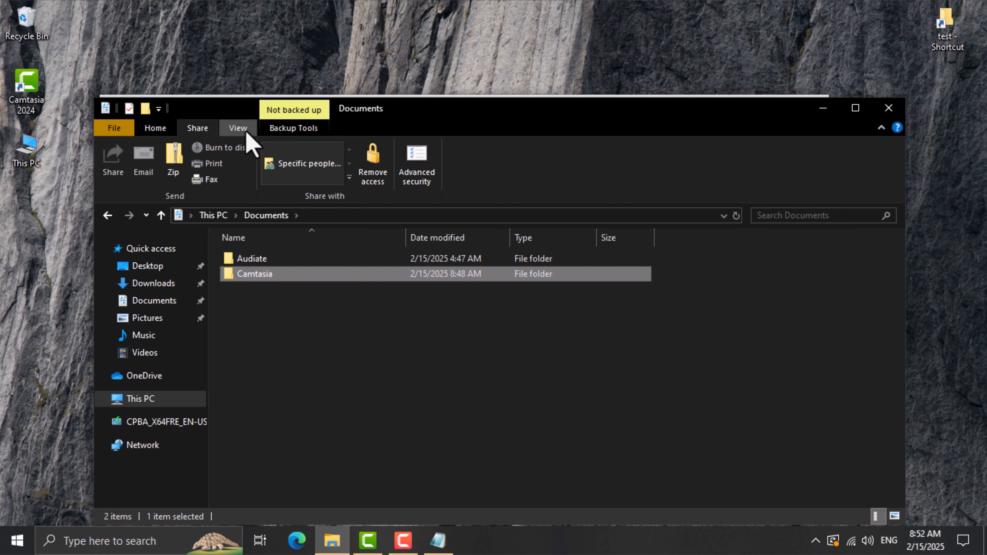
Step: Turn on the display of hidden items in the Documents folder
{"action": "left_click", "coordinate": [238, 128]}
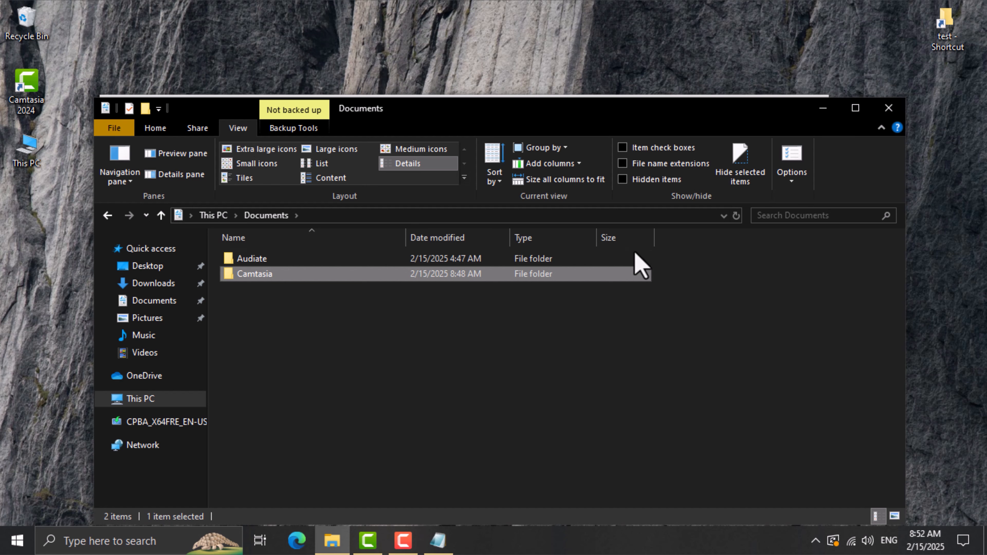
{"action": "left_click", "coordinate": [637, 180]}
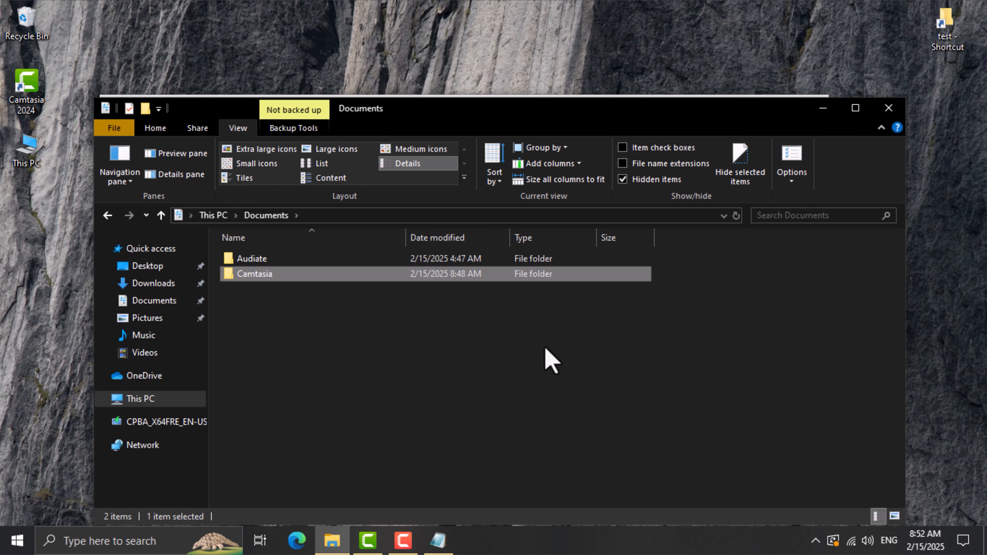
{"action": "left_click", "coordinate": [511, 329]}
Step: Set the Hidden attribute in the Audiate folder's properties and confirm the change
{"action": "left_click", "coordinate": [466, 278]}
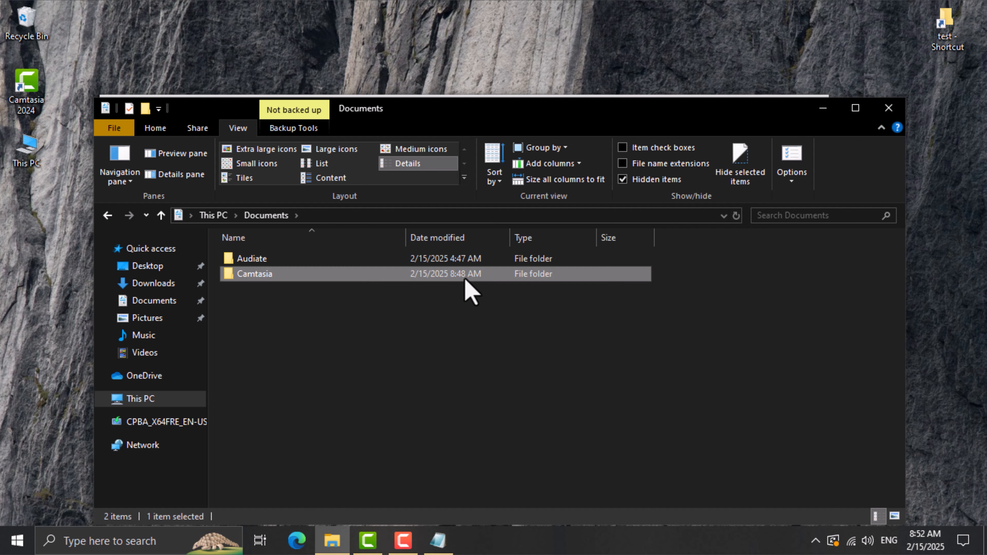
{"action": "right_click", "coordinate": [465, 279]}
{"action": "left_click", "coordinate": [399, 257]}
{"action": "left_click", "coordinate": [398, 256]}
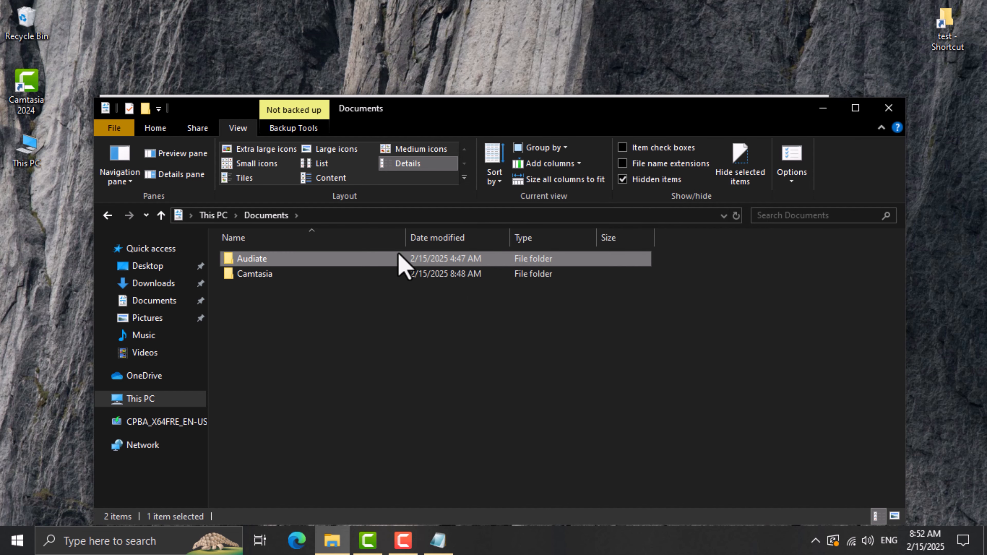
{"action": "right_click", "coordinate": [398, 255]}
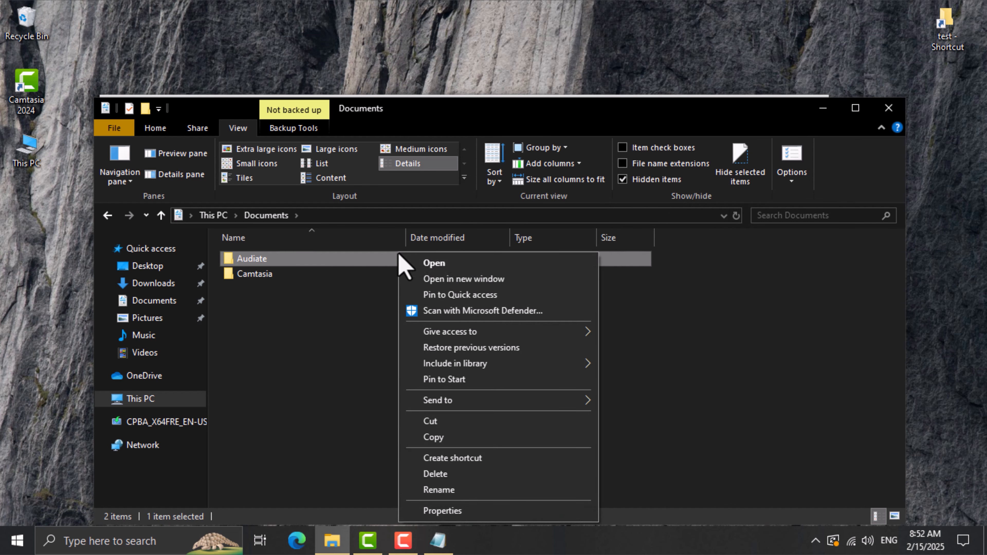
{"action": "left_click", "coordinate": [440, 511]}
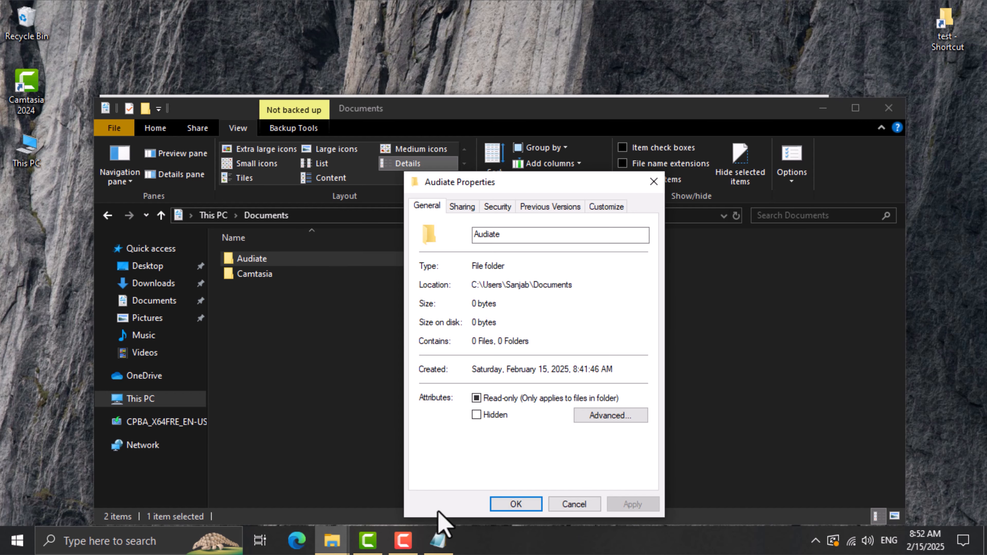
{"action": "left_click", "coordinate": [496, 414]}
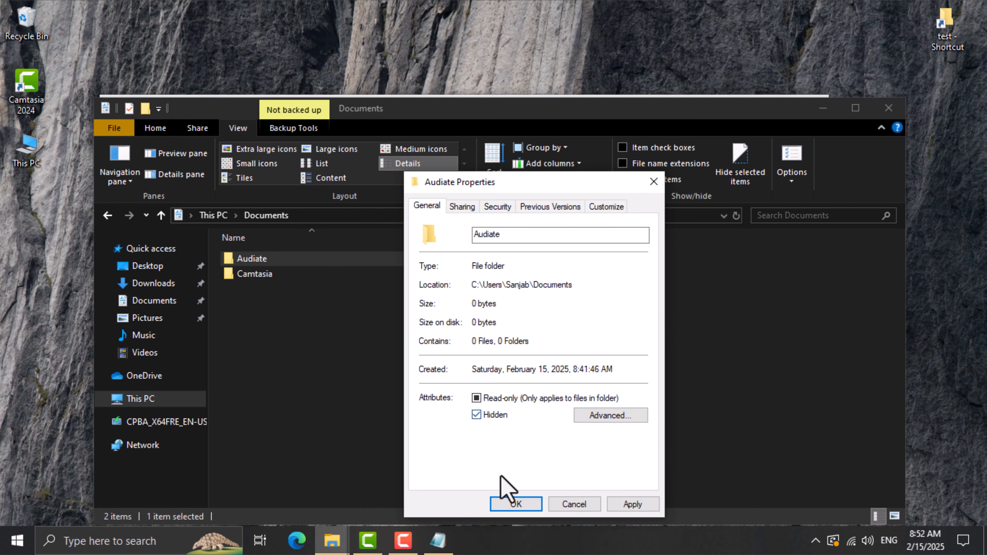
{"action": "left_click", "coordinate": [513, 504]}
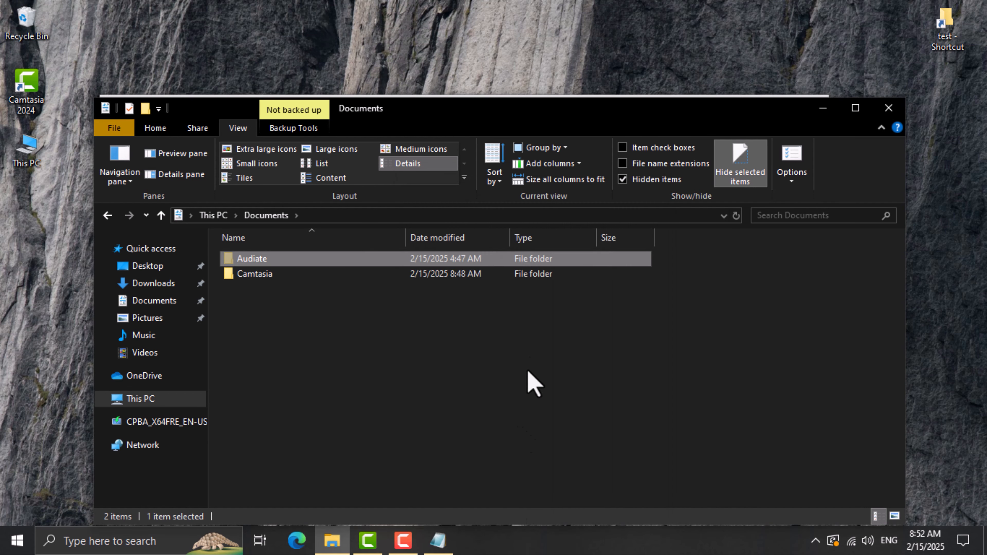
Step: Deselect the Audiate folder, then turn the display of hidden items off and on again
{"action": "left_click", "coordinate": [532, 355]}
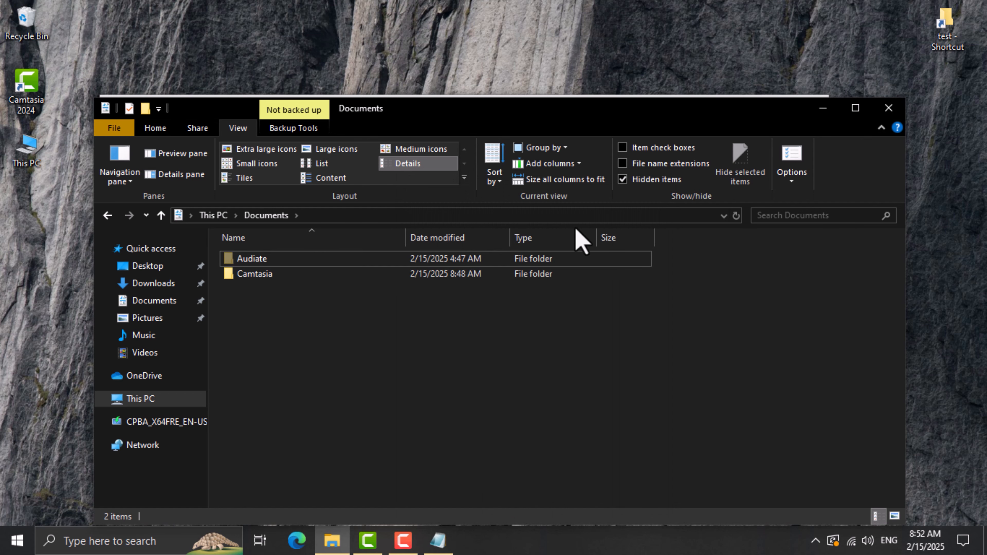
{"action": "left_click", "coordinate": [643, 197]}
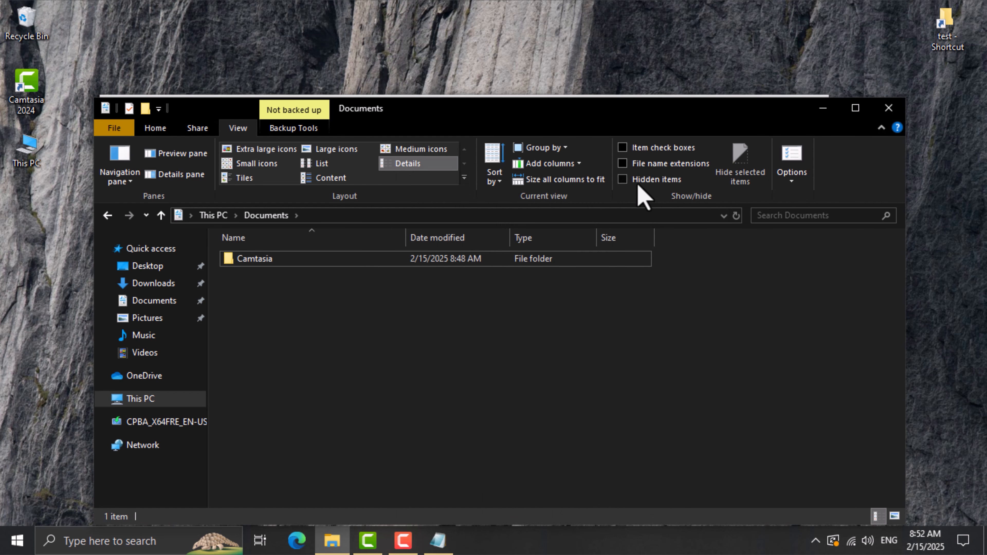
{"action": "left_click", "coordinate": [638, 185]}
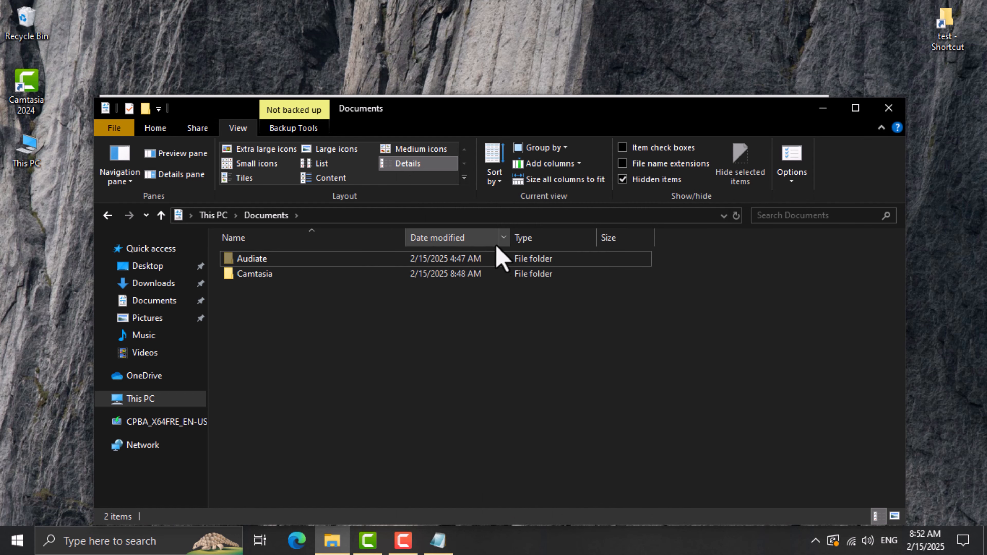
Step: Remove the Hidden attribute in the Audiate folder's properties, confirm the change, and deselect the folder
{"action": "left_click", "coordinate": [490, 258]}
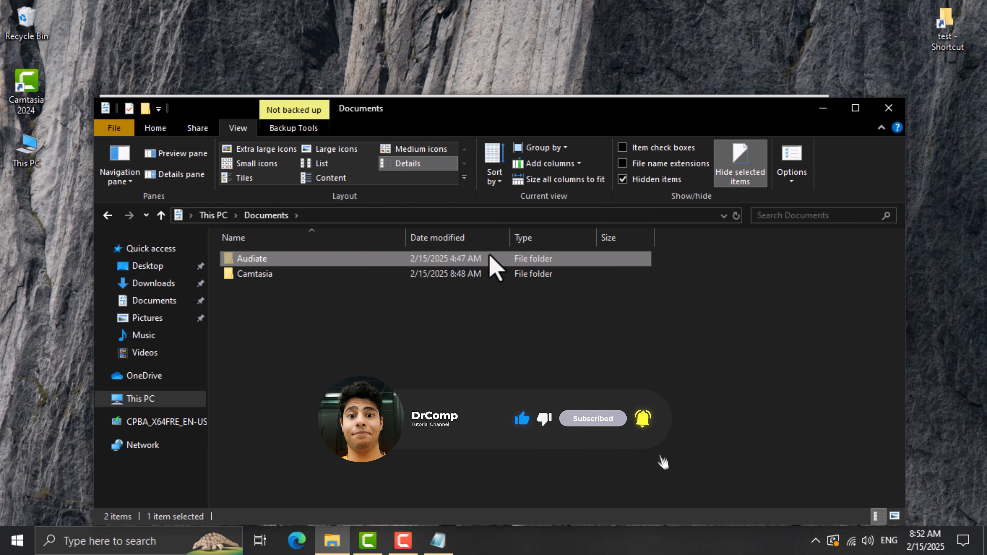
{"action": "right_click", "coordinate": [490, 259]}
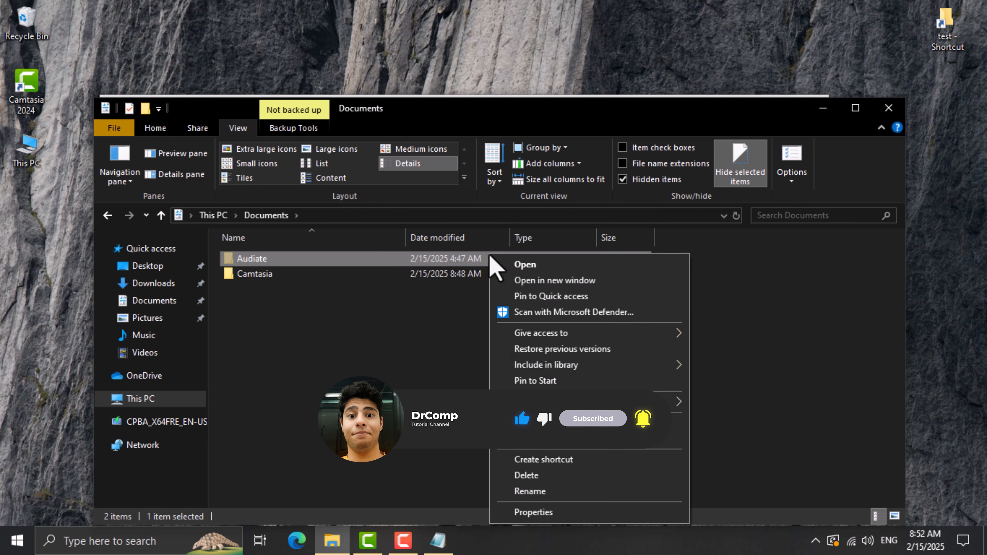
{"action": "left_click", "coordinate": [504, 511]}
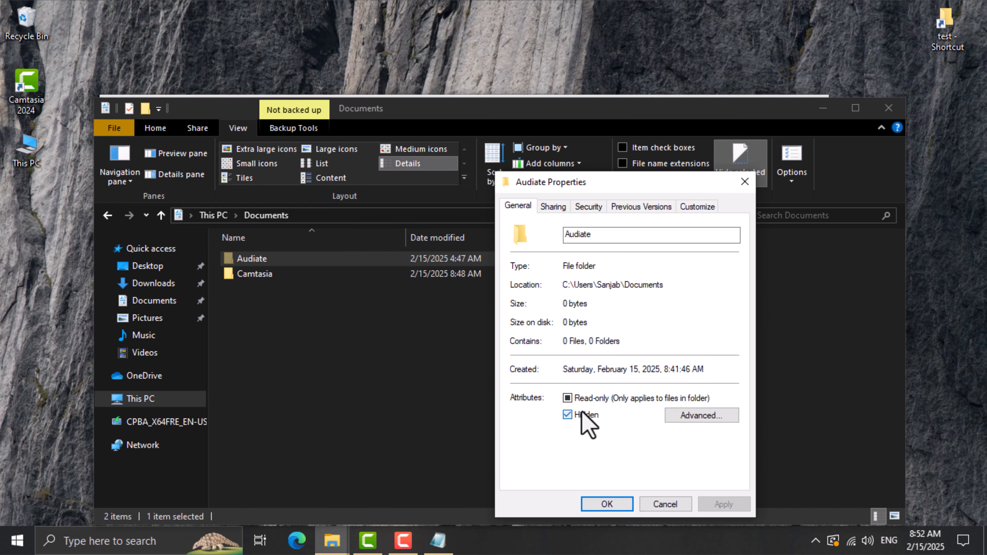
{"action": "left_click", "coordinate": [582, 414]}
{"action": "left_click", "coordinate": [606, 505]}
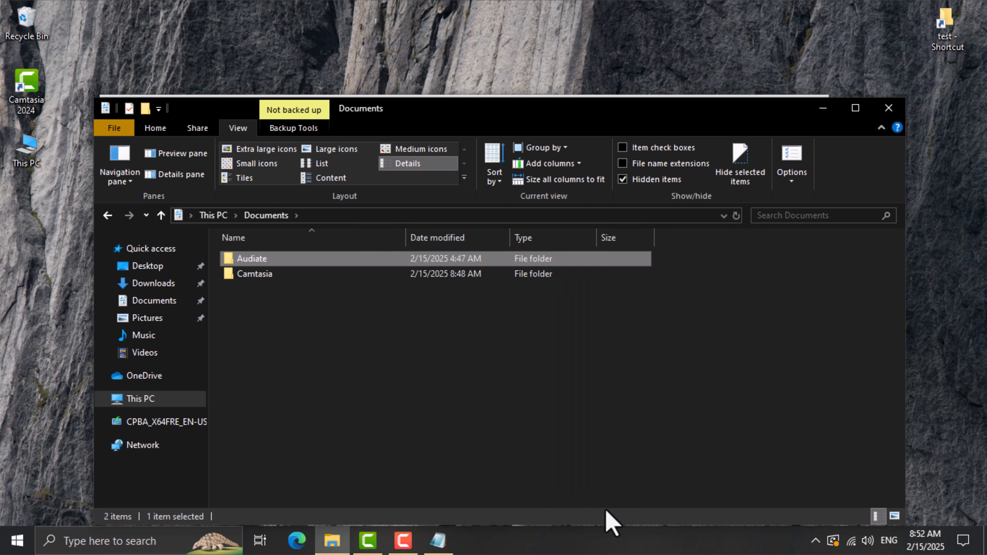
{"action": "left_click", "coordinate": [639, 399]}
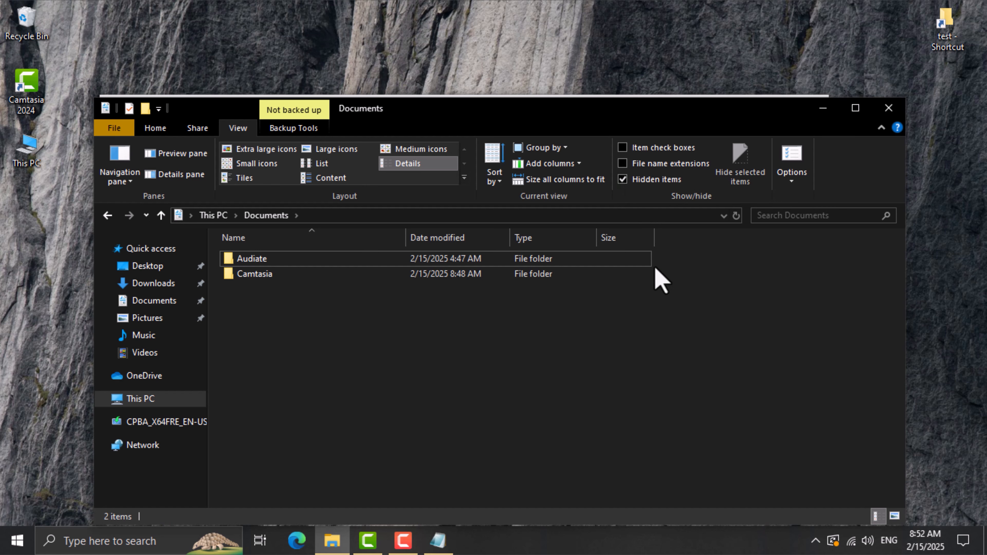
Step: Turn off the display of hidden items and turn on file name extensions in Documents
{"action": "left_click", "coordinate": [641, 260]}
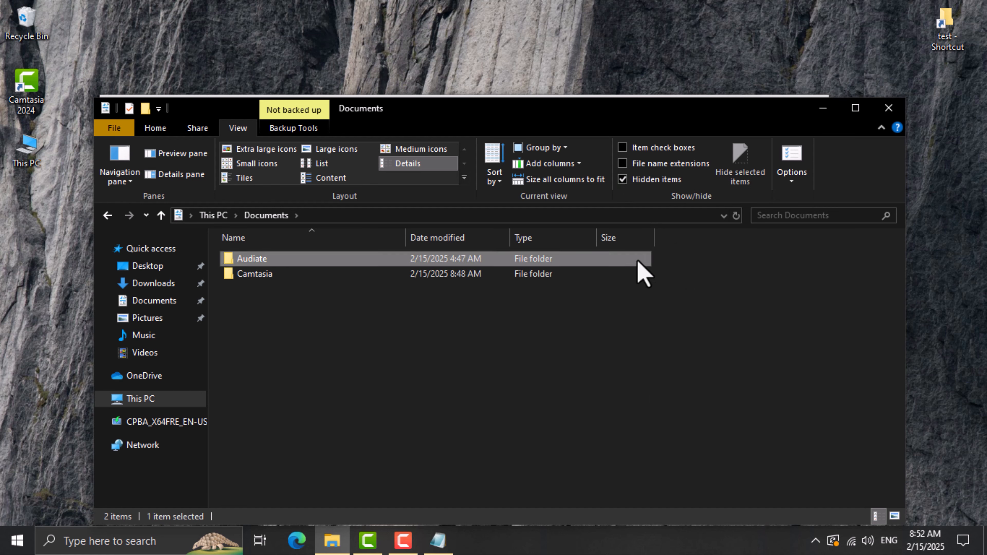
{"action": "left_click", "coordinate": [631, 181]}
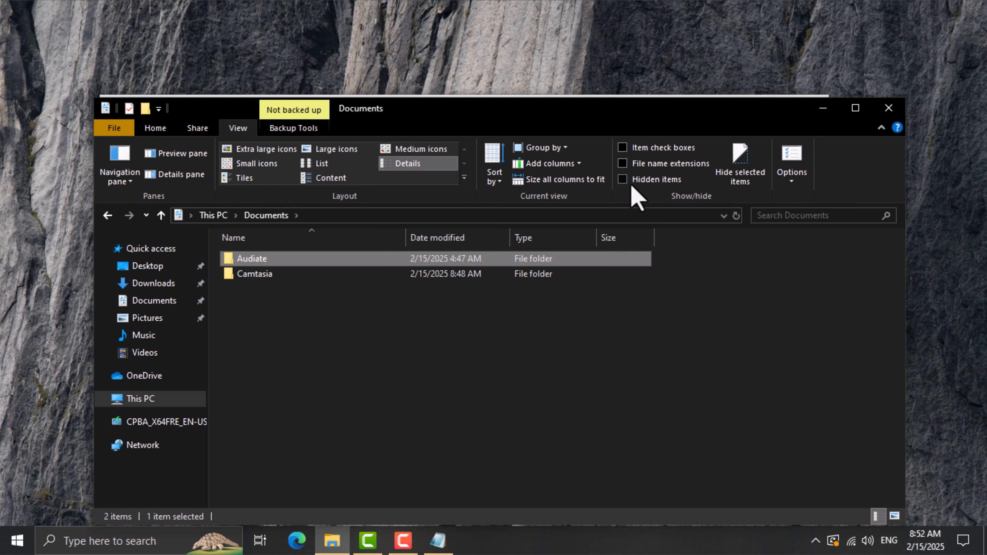
{"action": "left_click", "coordinate": [633, 169]}
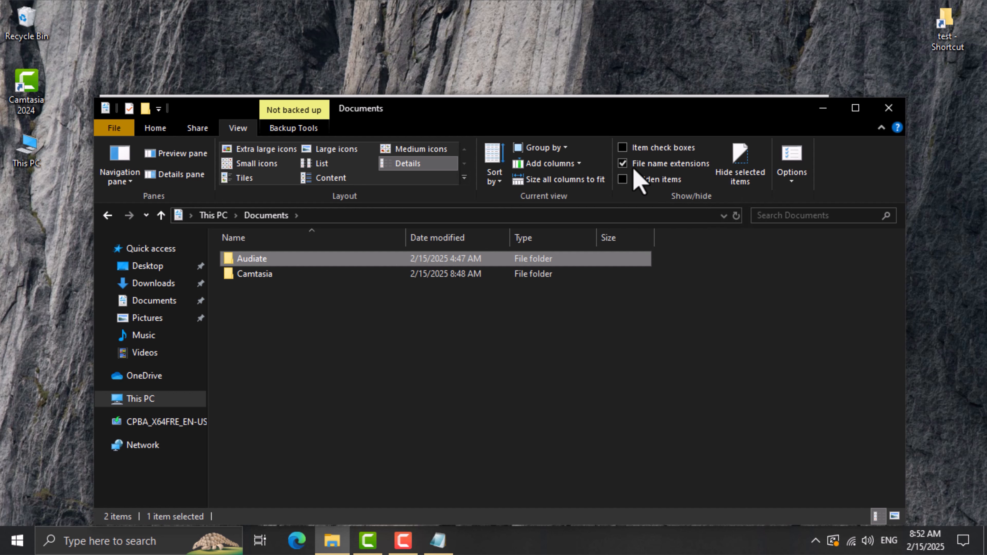
{"action": "left_click", "coordinate": [438, 433]}
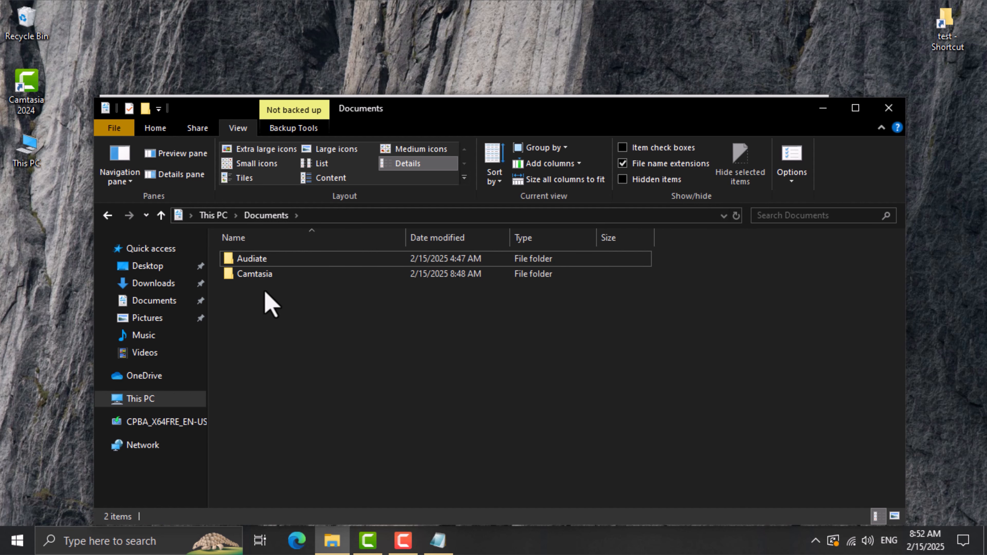
Step: Open the Camtasia folder and turn on file name extensions and item check boxes for its contents
{"action": "double_click", "coordinate": [264, 276]}
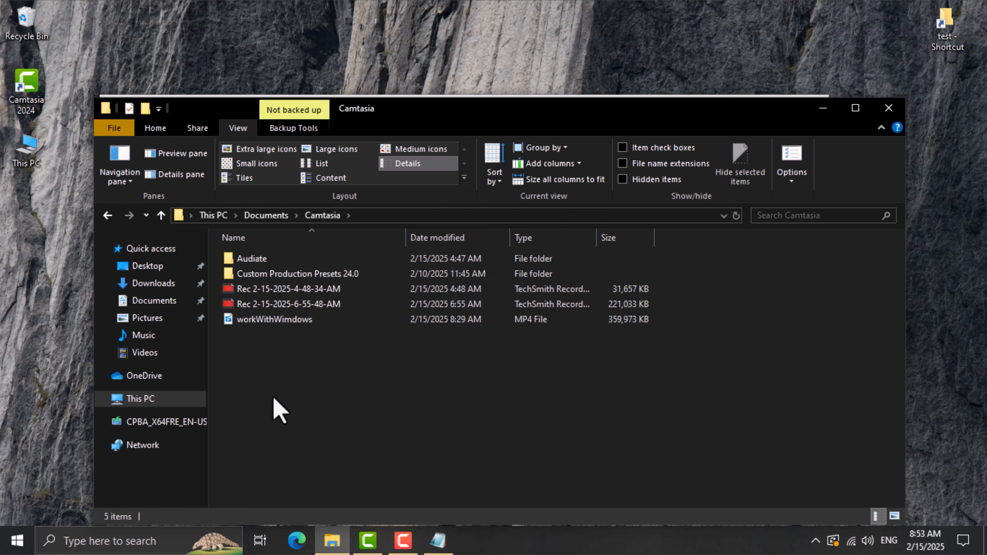
{"action": "left_click", "coordinate": [647, 168]}
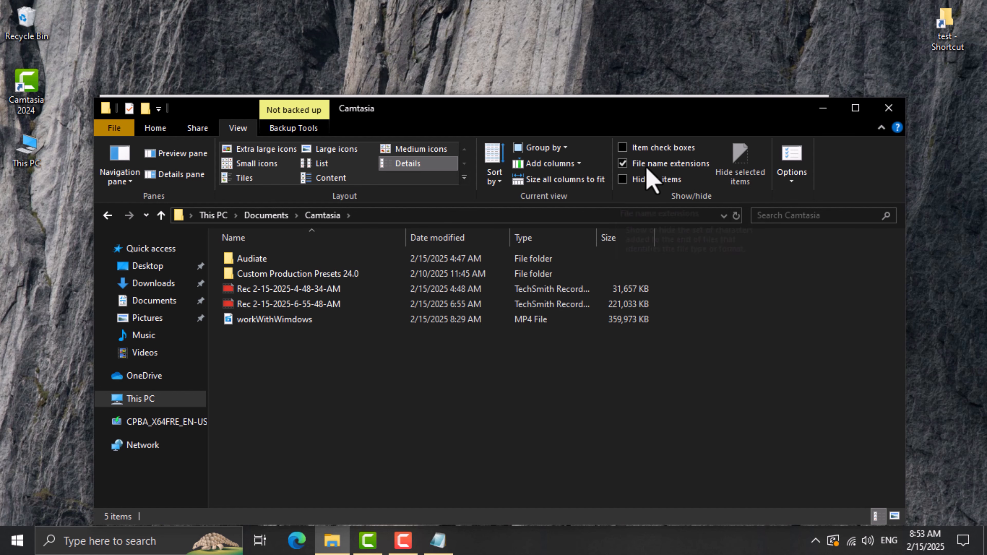
{"action": "left_click", "coordinate": [646, 150]}
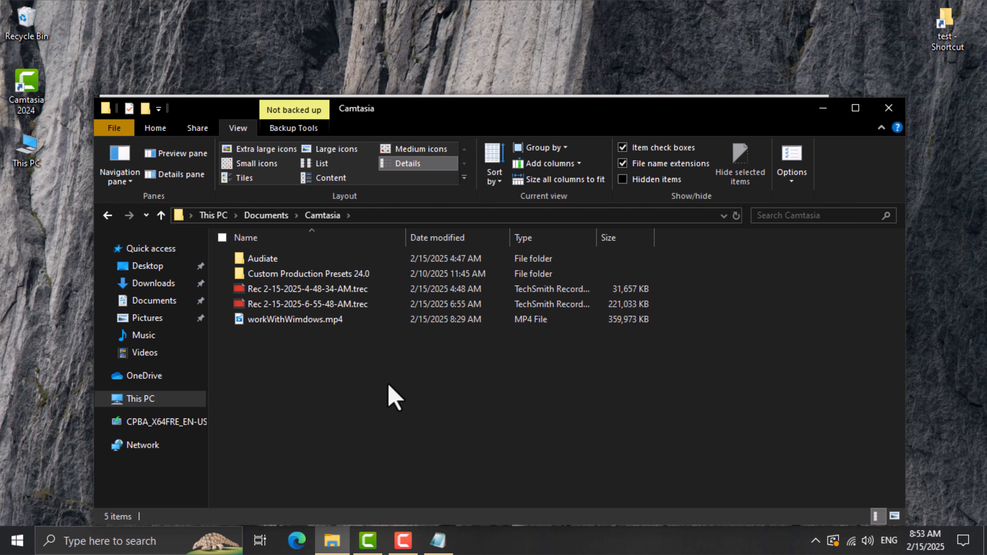
Step: Turn off item check boxes and size all columns to fit their contents in the Camtasia folder
{"action": "left_click", "coordinate": [645, 152]}
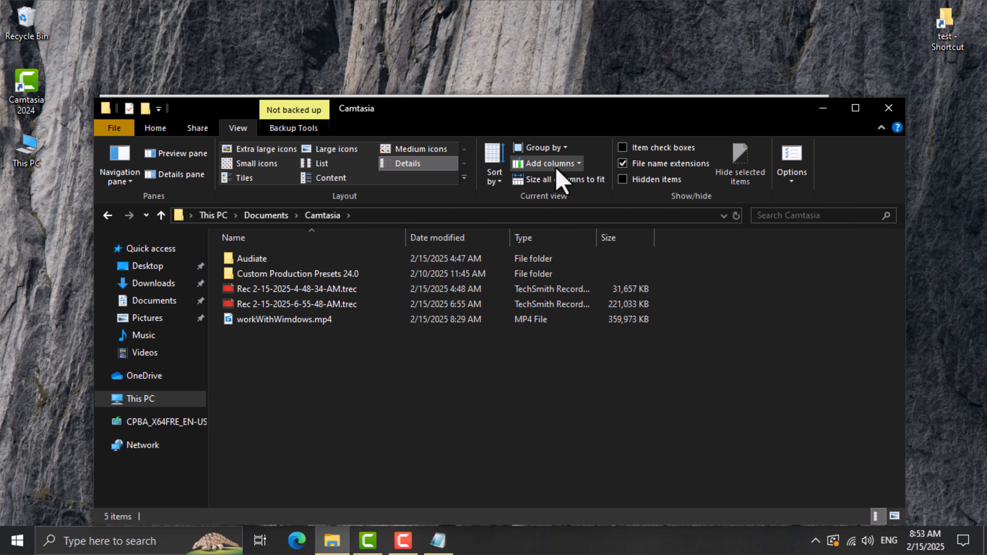
{"action": "left_click", "coordinate": [554, 181]}
Step: Look through the sorting options and try the list, extra large, large and medium icon layouts for the Camtasia folder
{"action": "left_click", "coordinate": [489, 158]}
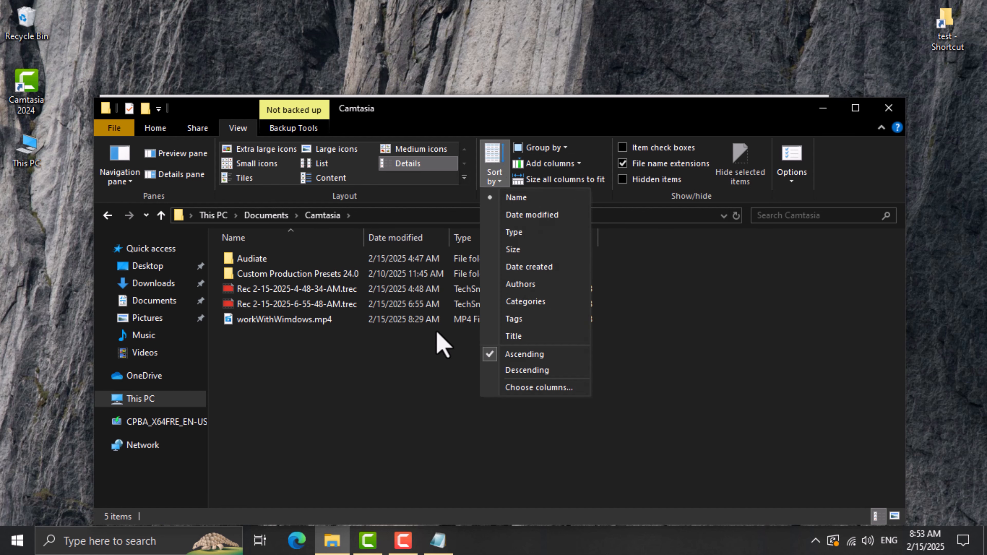
{"action": "left_click", "coordinate": [369, 434]}
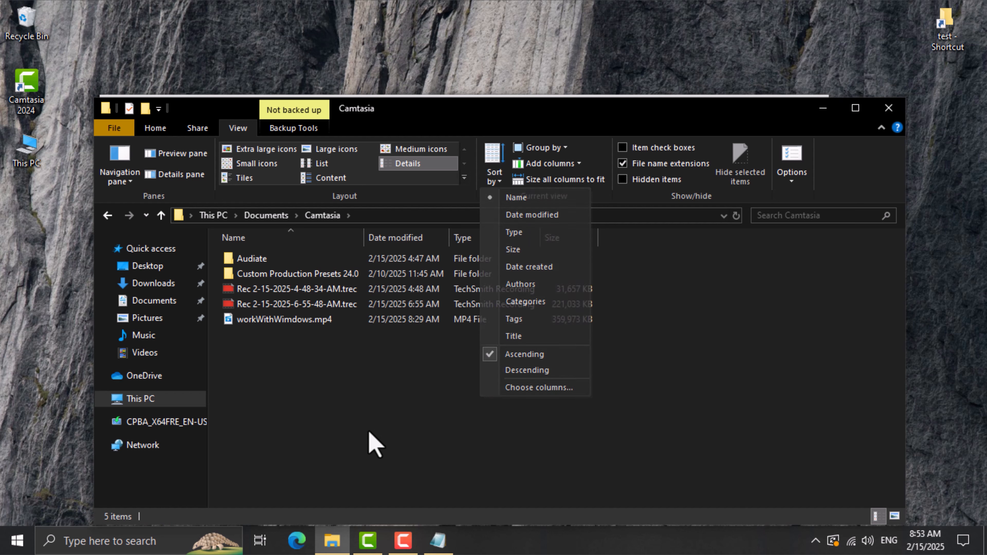
{"action": "left_click", "coordinate": [337, 165]}
{"action": "left_click", "coordinate": [282, 150]}
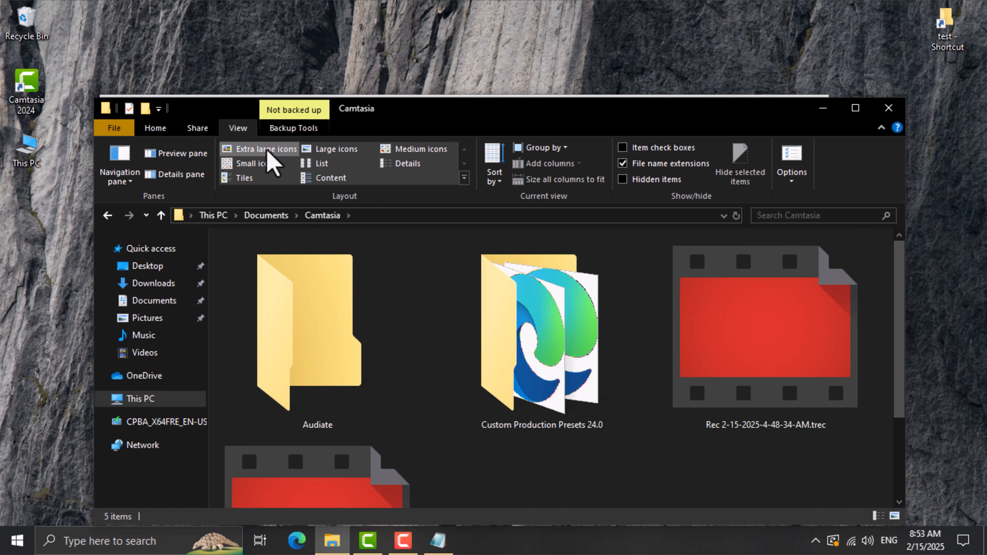
{"action": "left_click", "coordinate": [335, 152]}
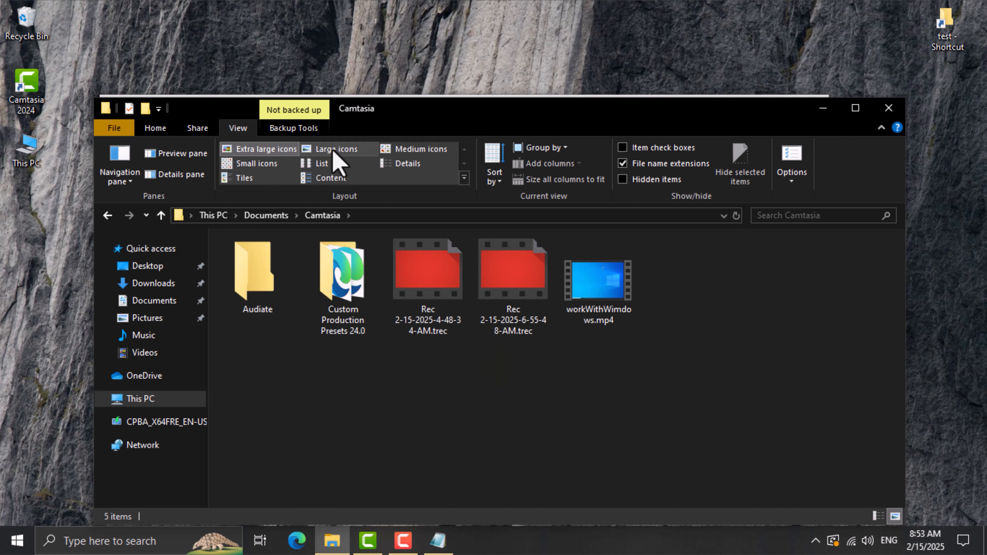
{"action": "left_click", "coordinate": [397, 149]}
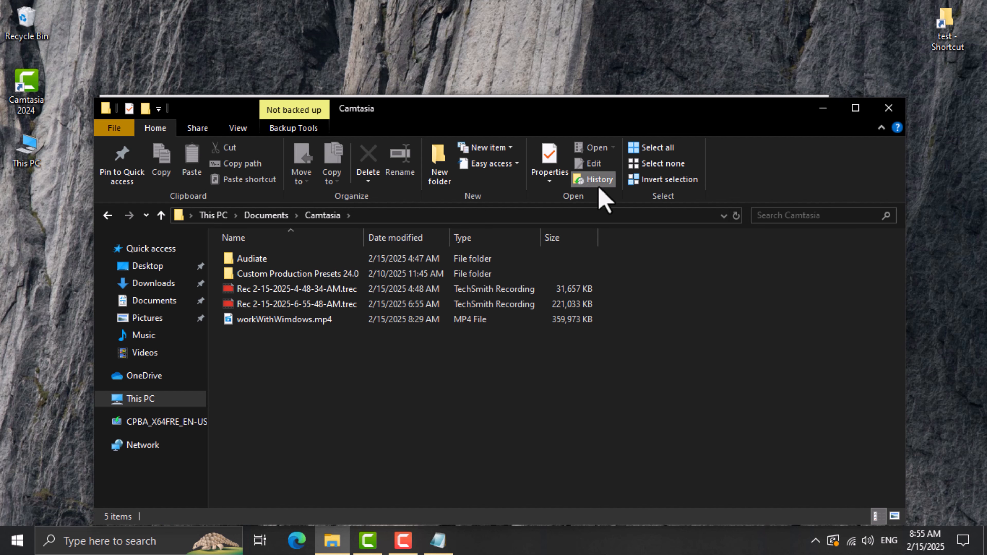
Step: View the file history of the Audiate folder and close the File History window
{"action": "left_click", "coordinate": [599, 185]}
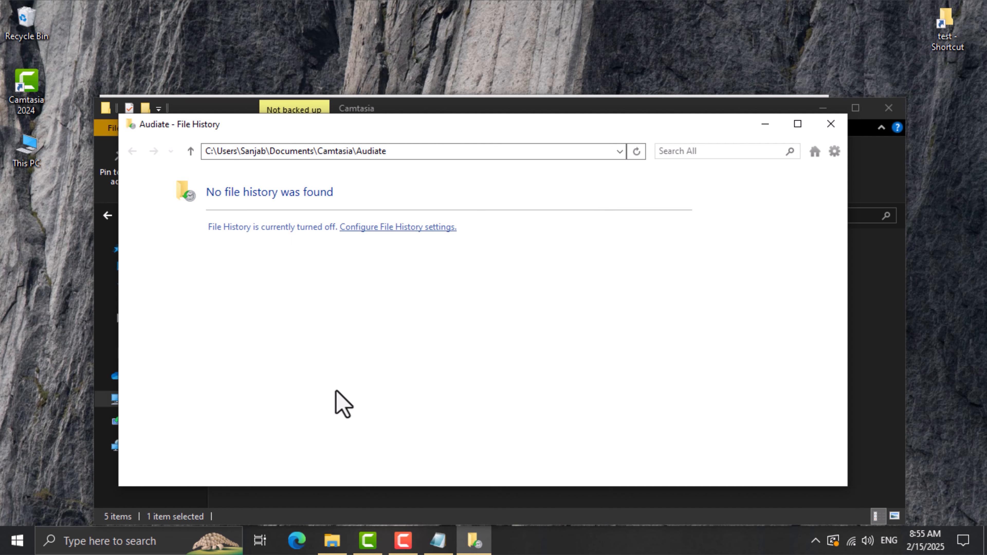
{"action": "left_click", "coordinate": [829, 132]}
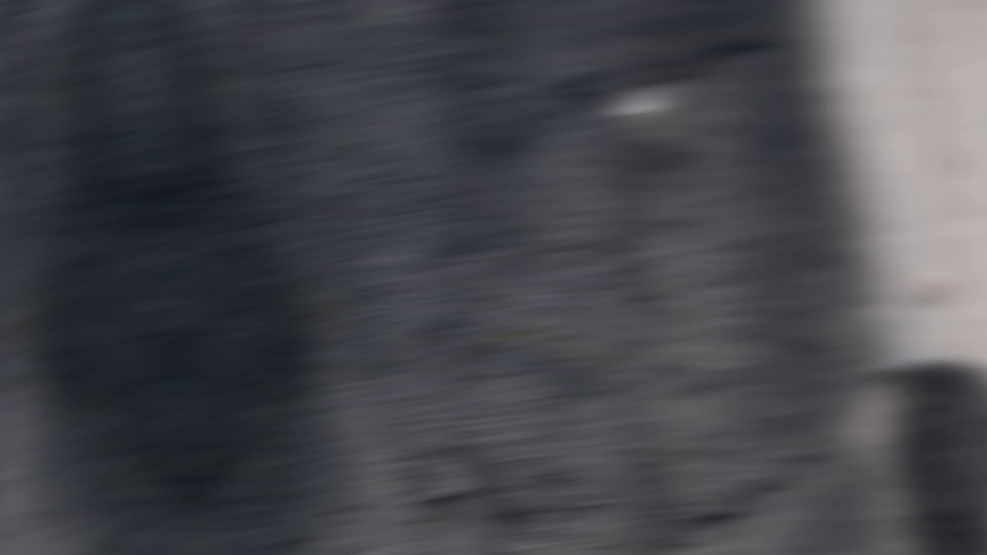